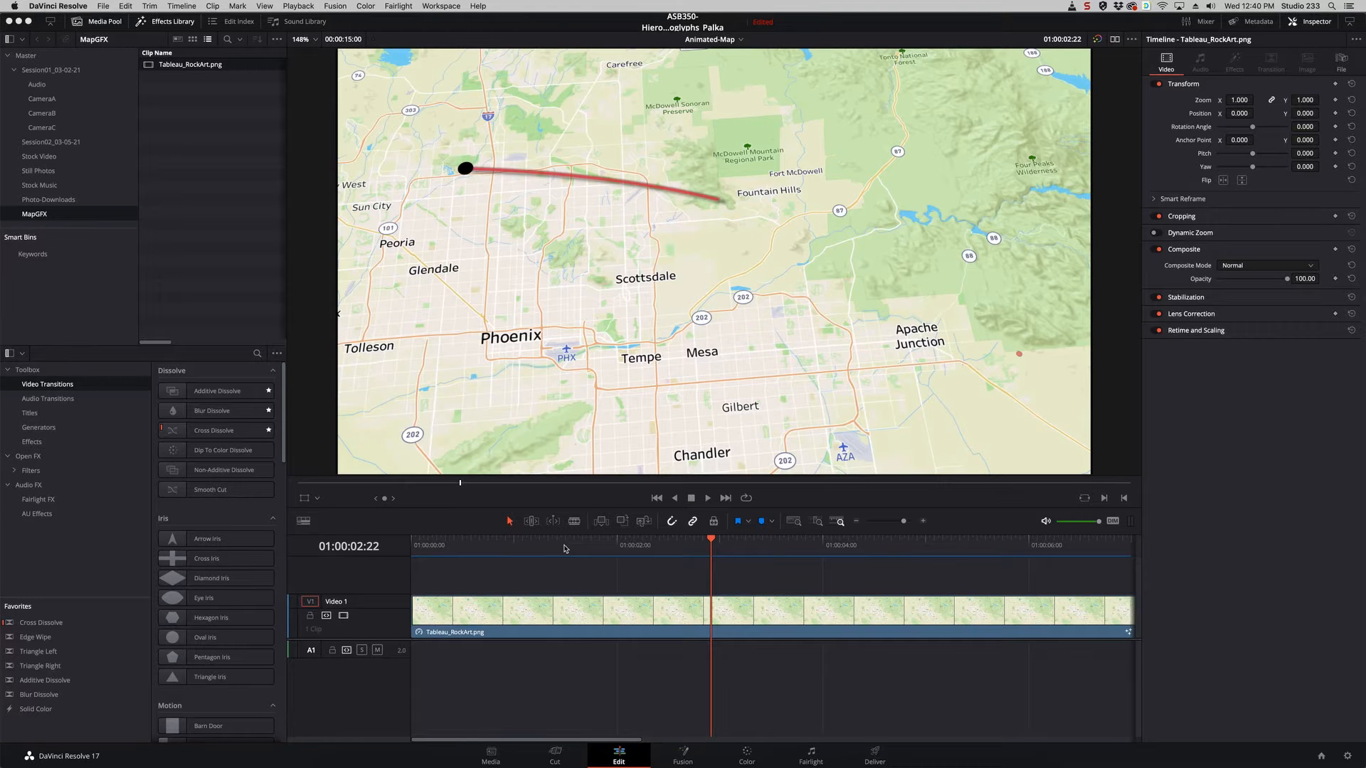
Scrub through the Animated-Map timeline to preview the red route animation over the Phoenix map
{"action": "left_click_drag", "start_coordinate": [506, 548], "coordinate": [536, 563]}
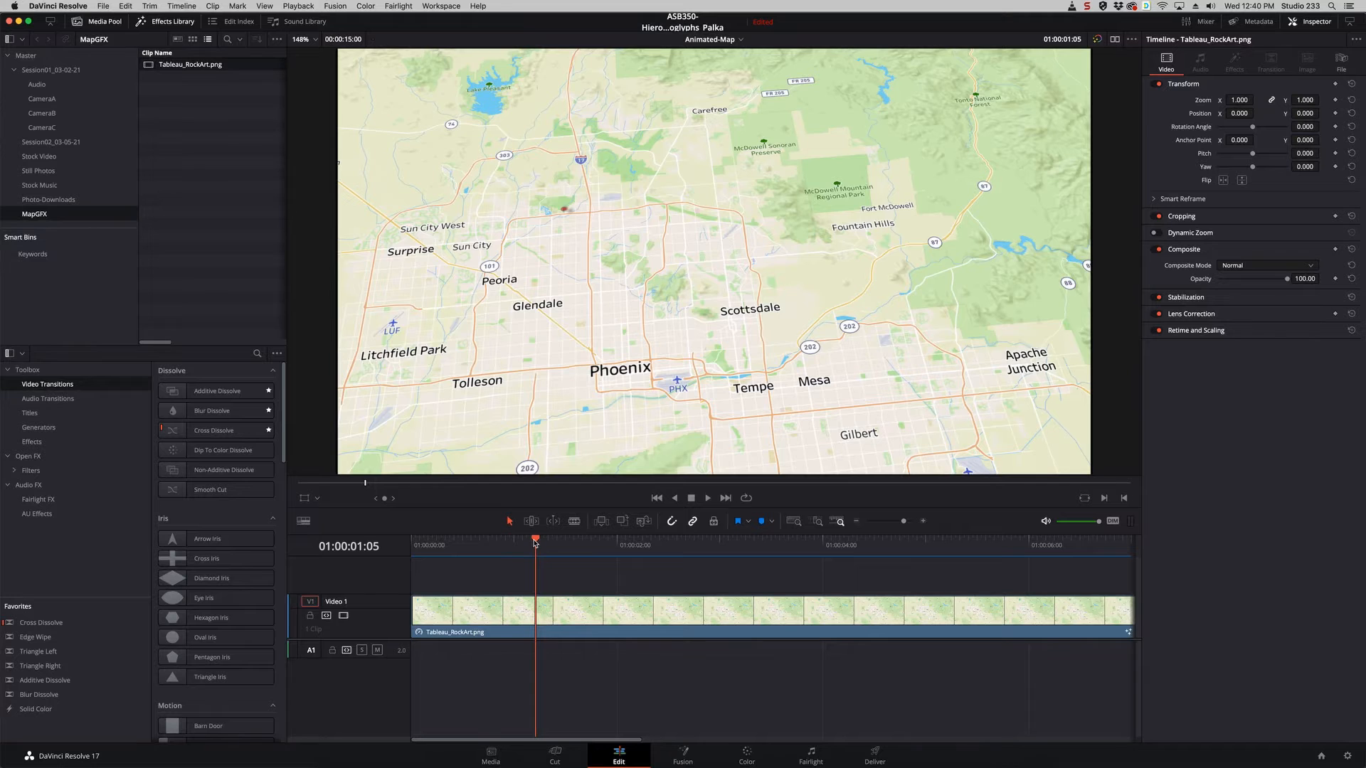
{"action": "left_click_drag", "start_coordinate": [543, 538], "coordinate": [939, 560]}
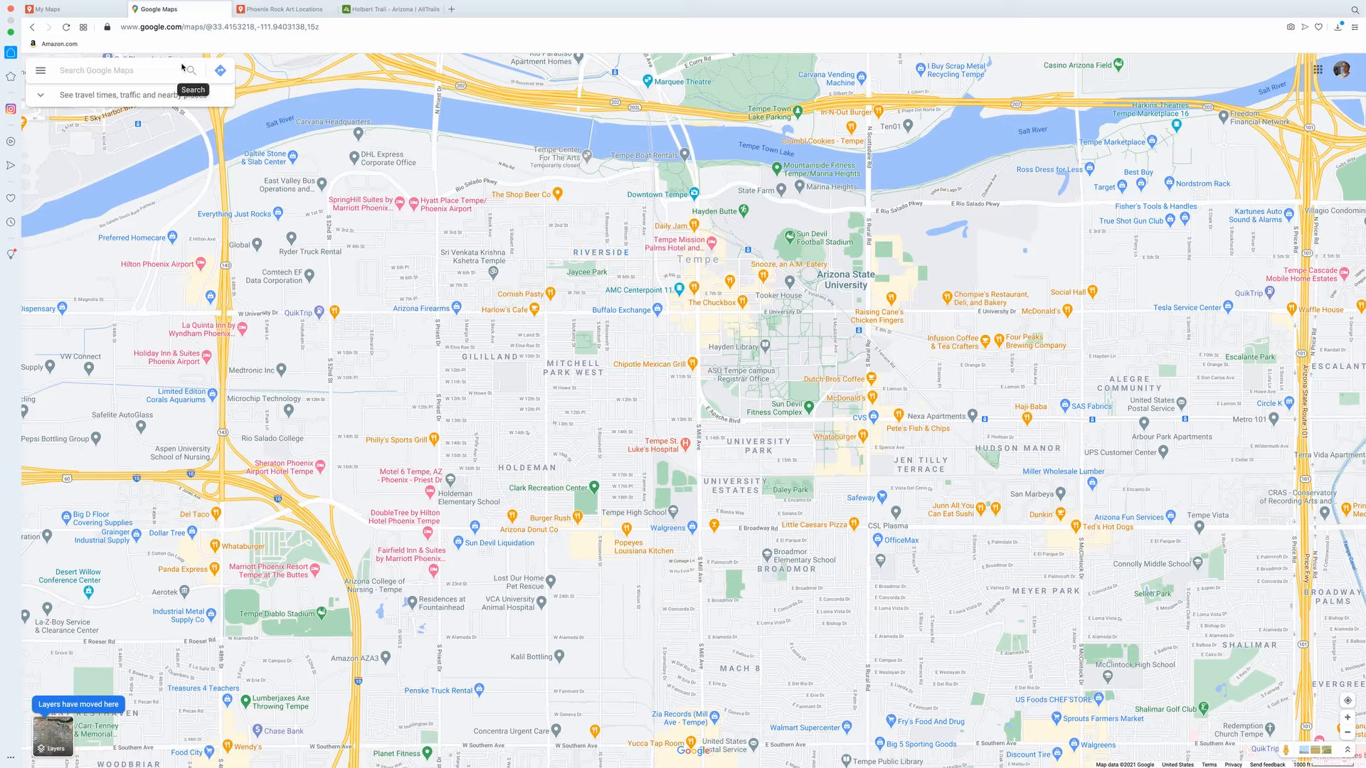
Create a new custom map from the saved maps in Your places in Google Maps
{"action": "left_click", "coordinate": [41, 73]}
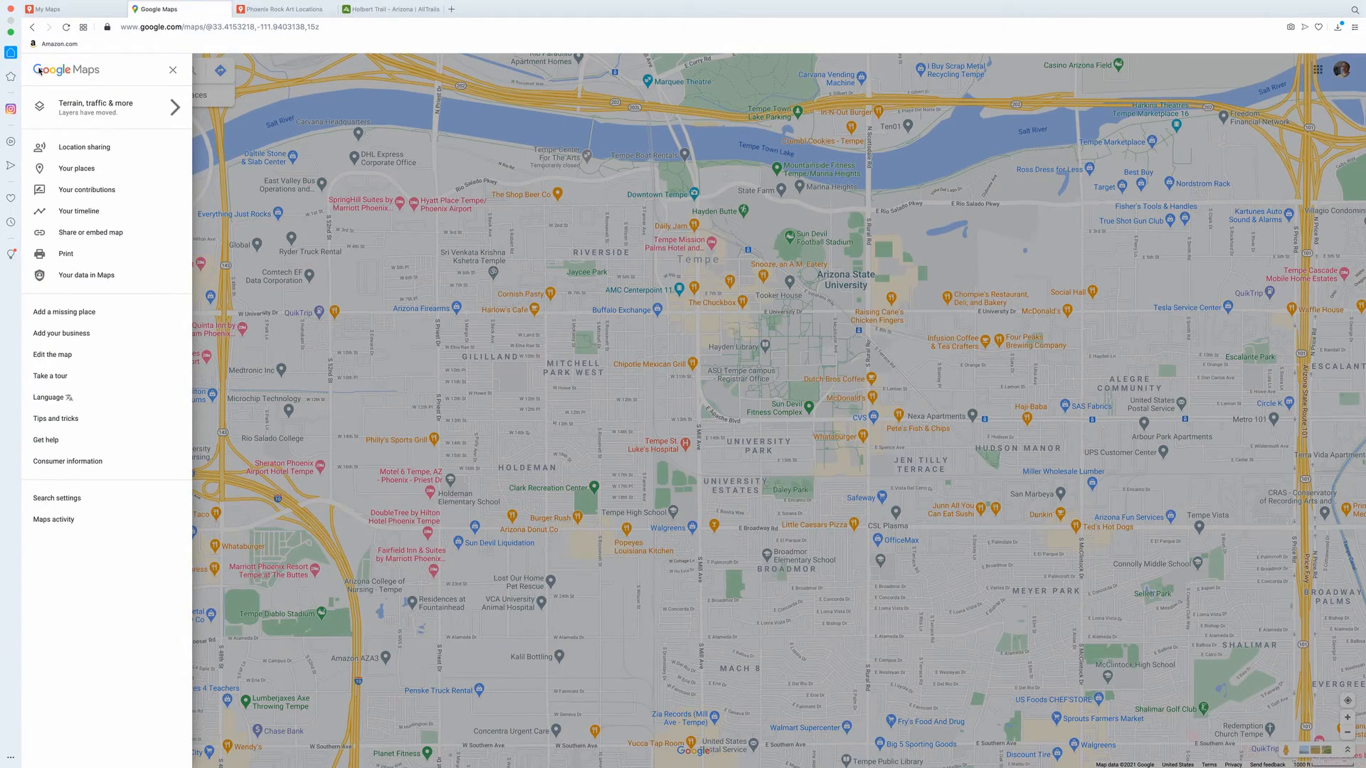
{"action": "left_click", "coordinate": [76, 168]}
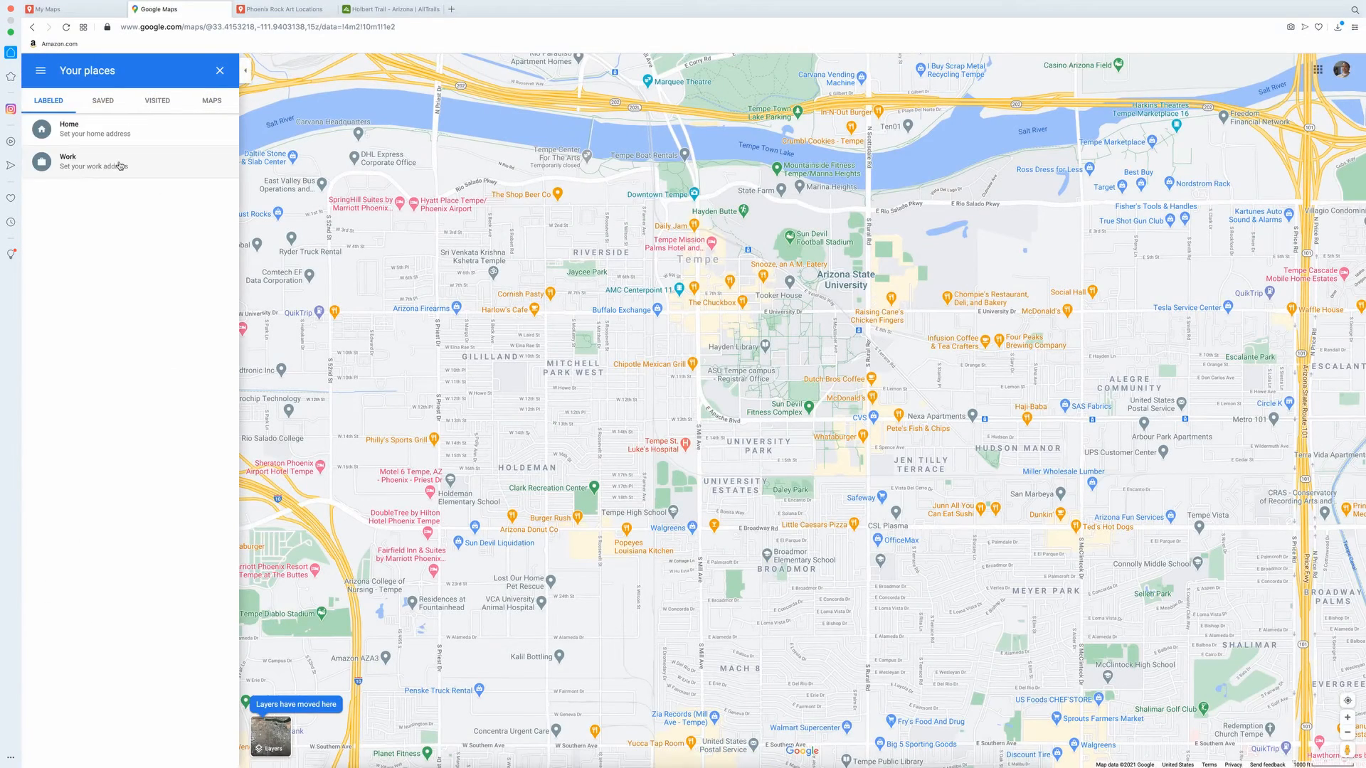
{"action": "left_click", "coordinate": [220, 101]}
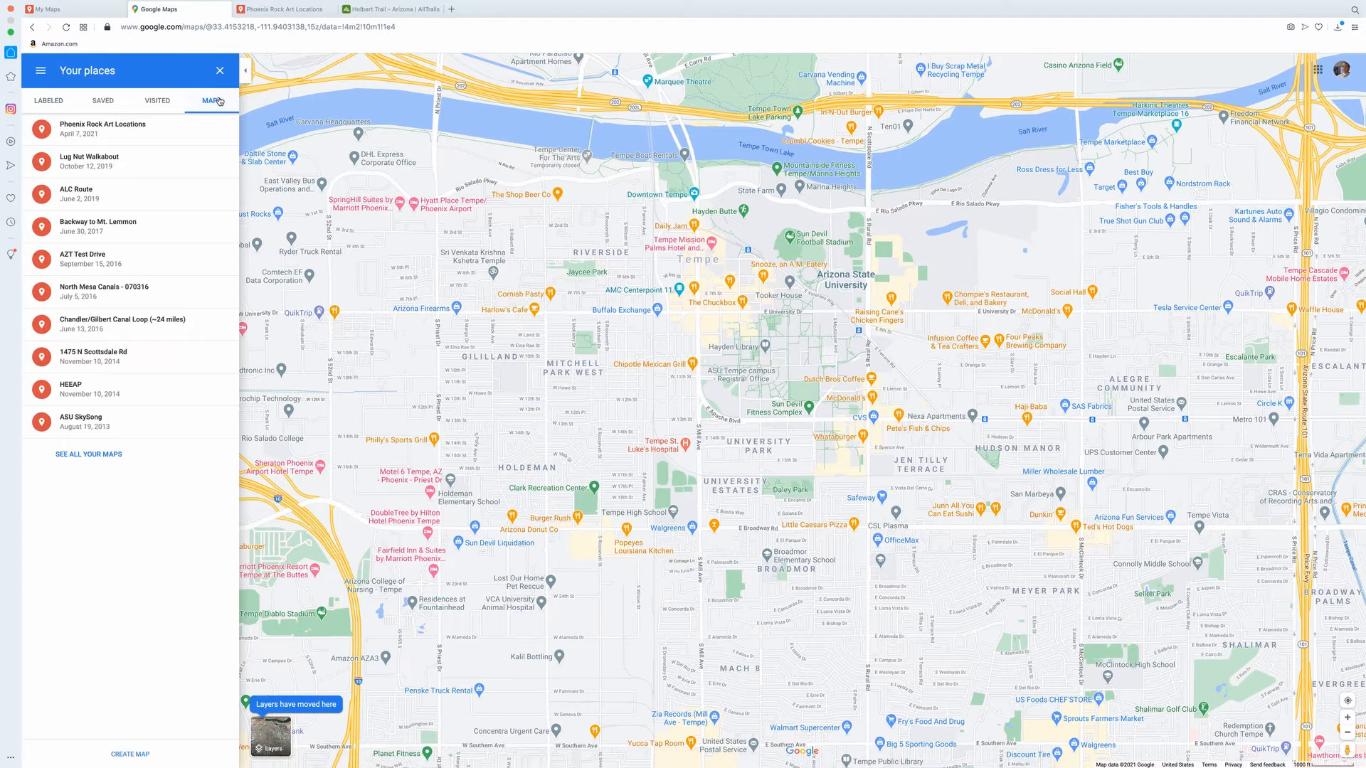
{"action": "left_click", "coordinate": [124, 758]}
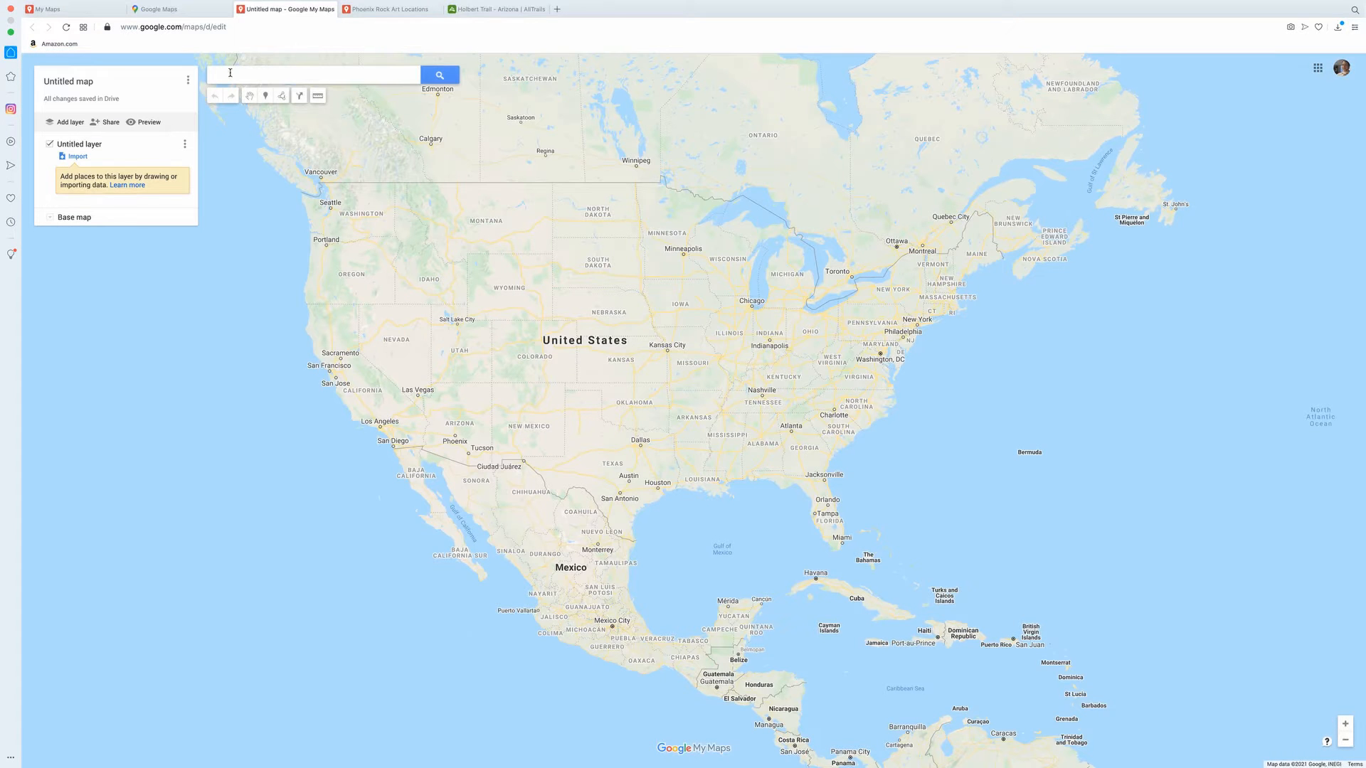
Find Deer Valley Petroglyph Preserve and add it as a place to the untitled layer
{"action": "left_click", "coordinate": [230, 73]}
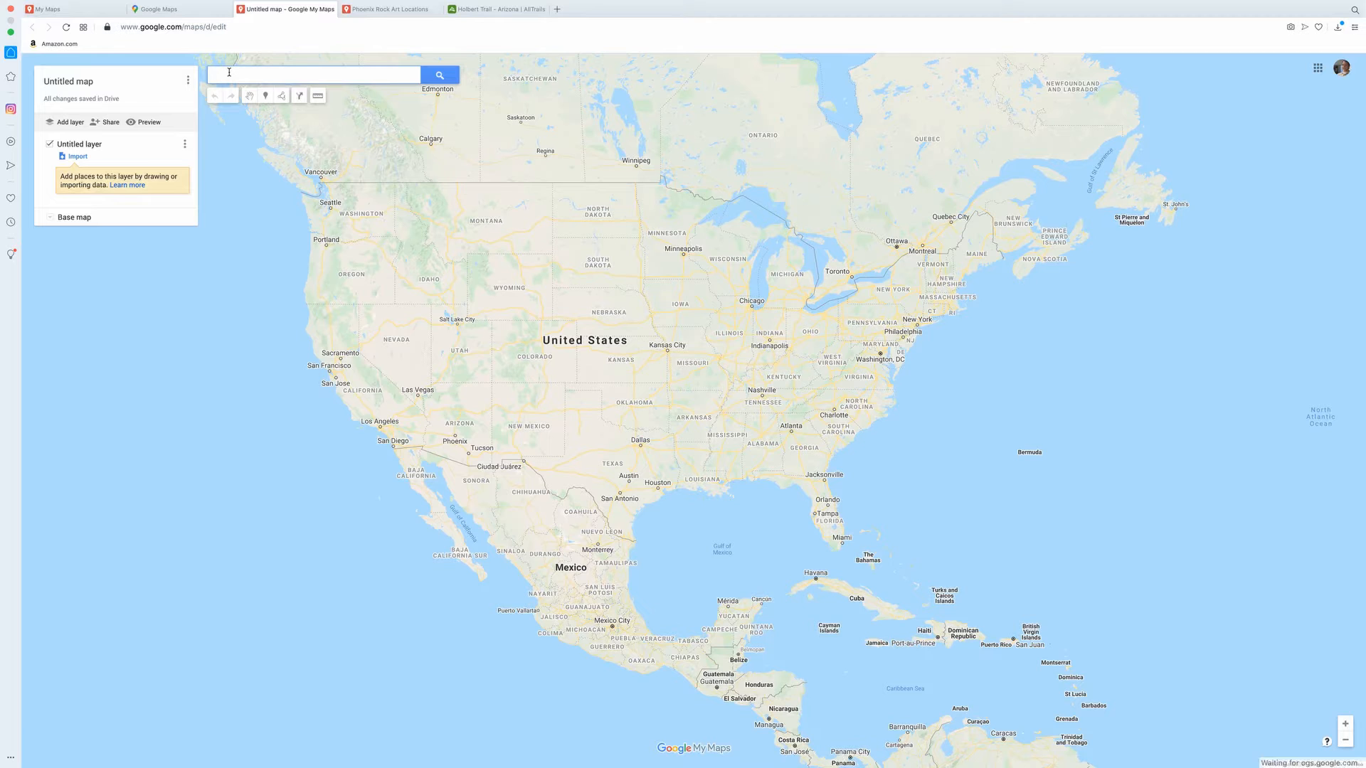
{"action": "type", "text": "deer vall"}
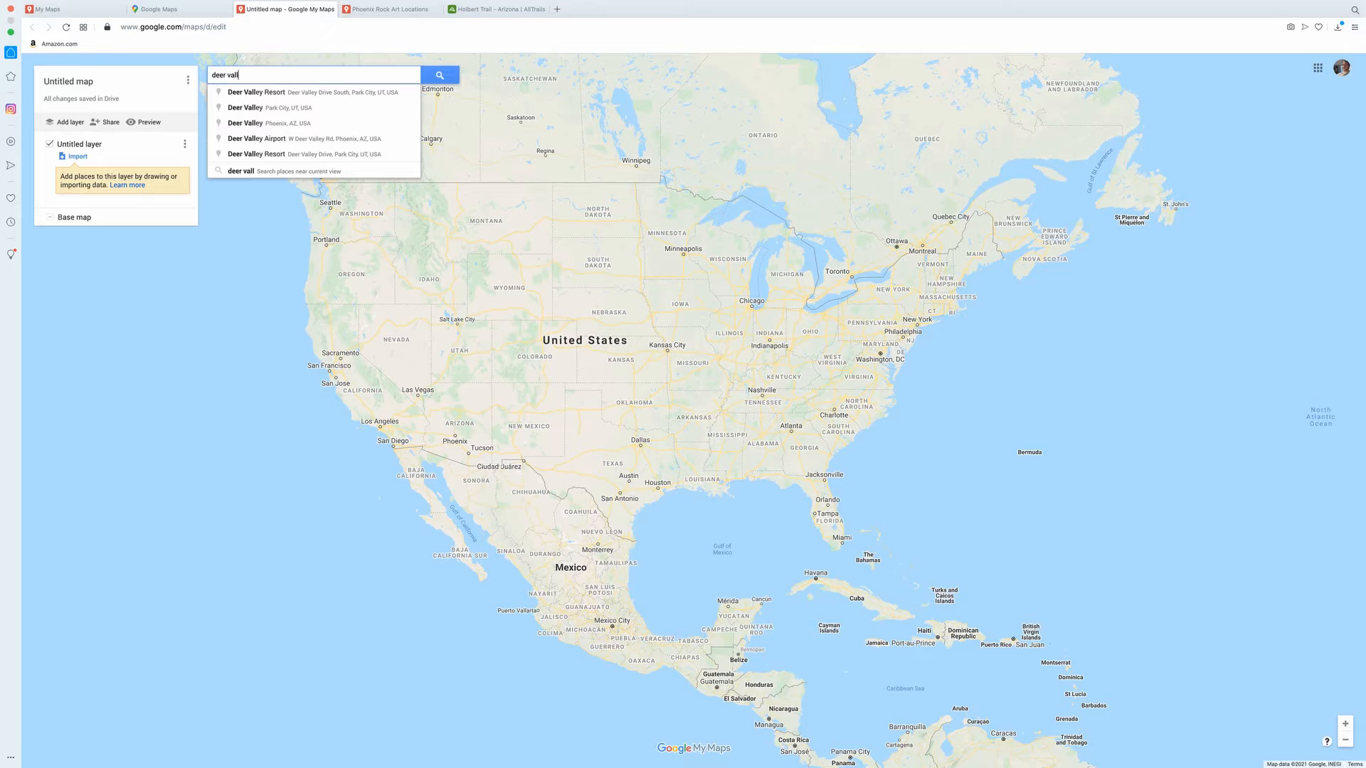
{"action": "type", "text": "ey pe"}
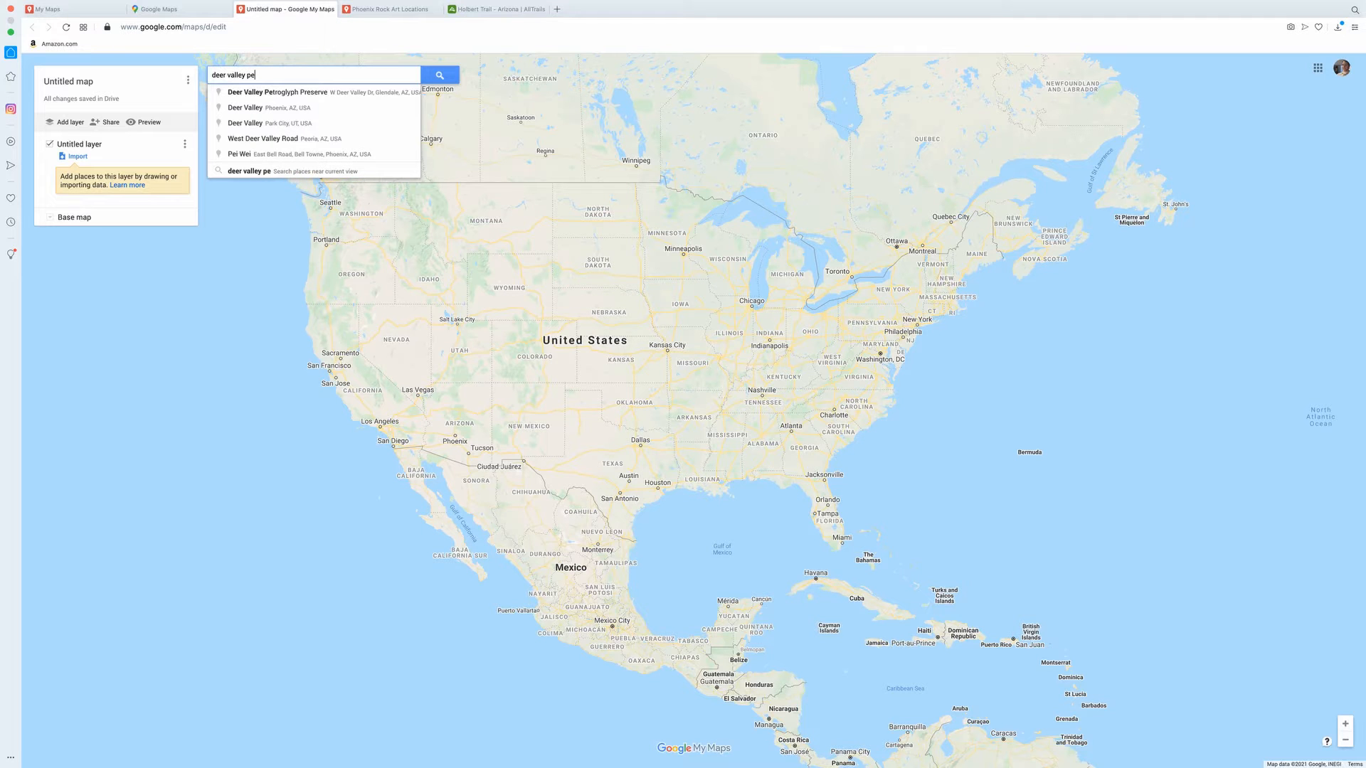
{"action": "left_click", "coordinate": [269, 92]}
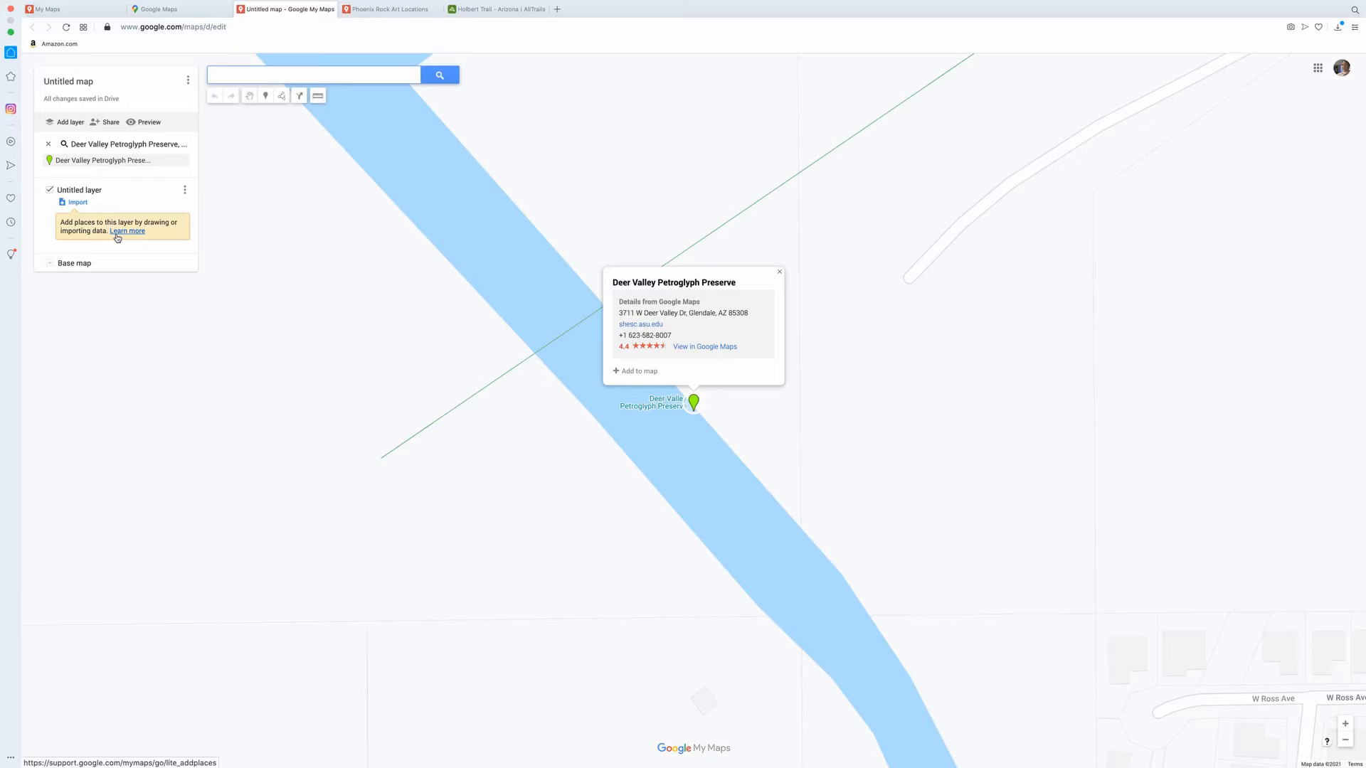
{"action": "left_click", "coordinate": [181, 161]}
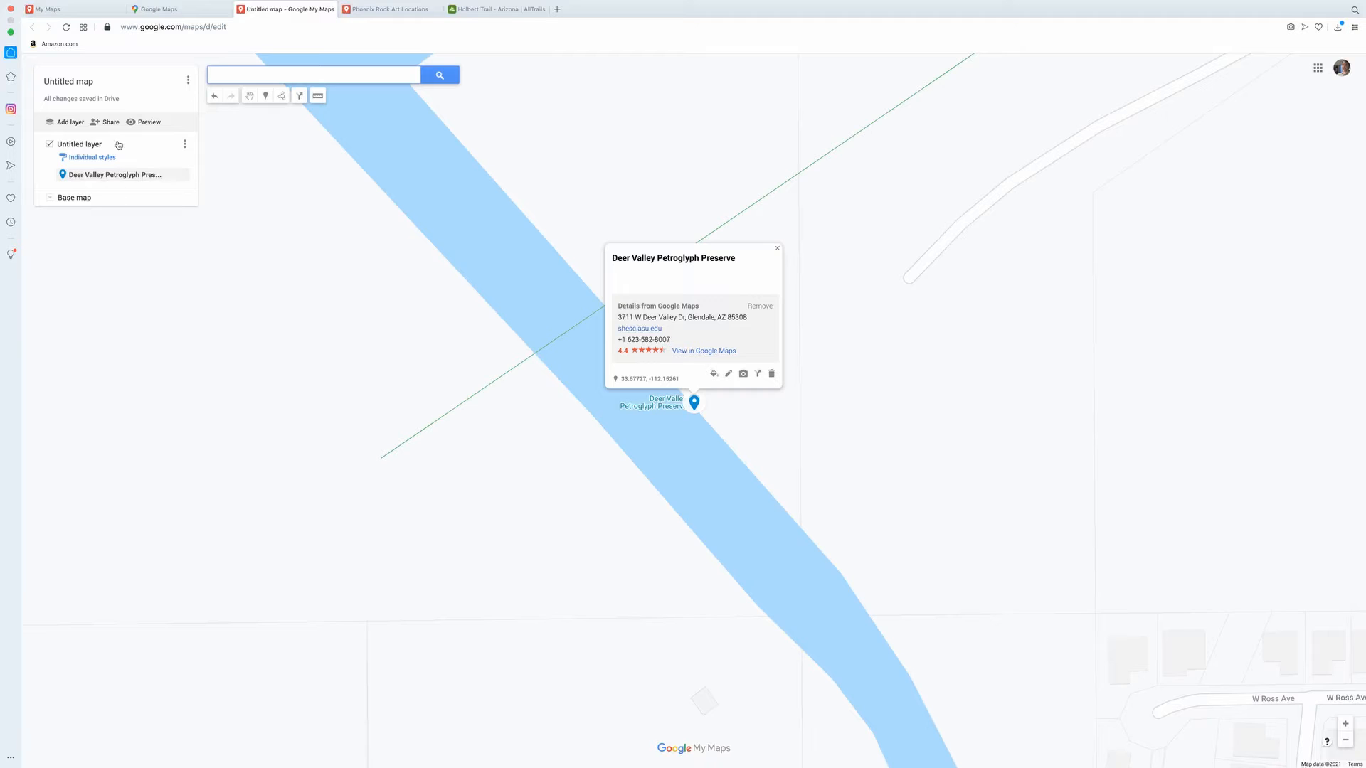
Rename the untitled layer as "Rock Art"
{"action": "left_click", "coordinate": [184, 145]}
{"action": "left_click", "coordinate": [108, 161]}
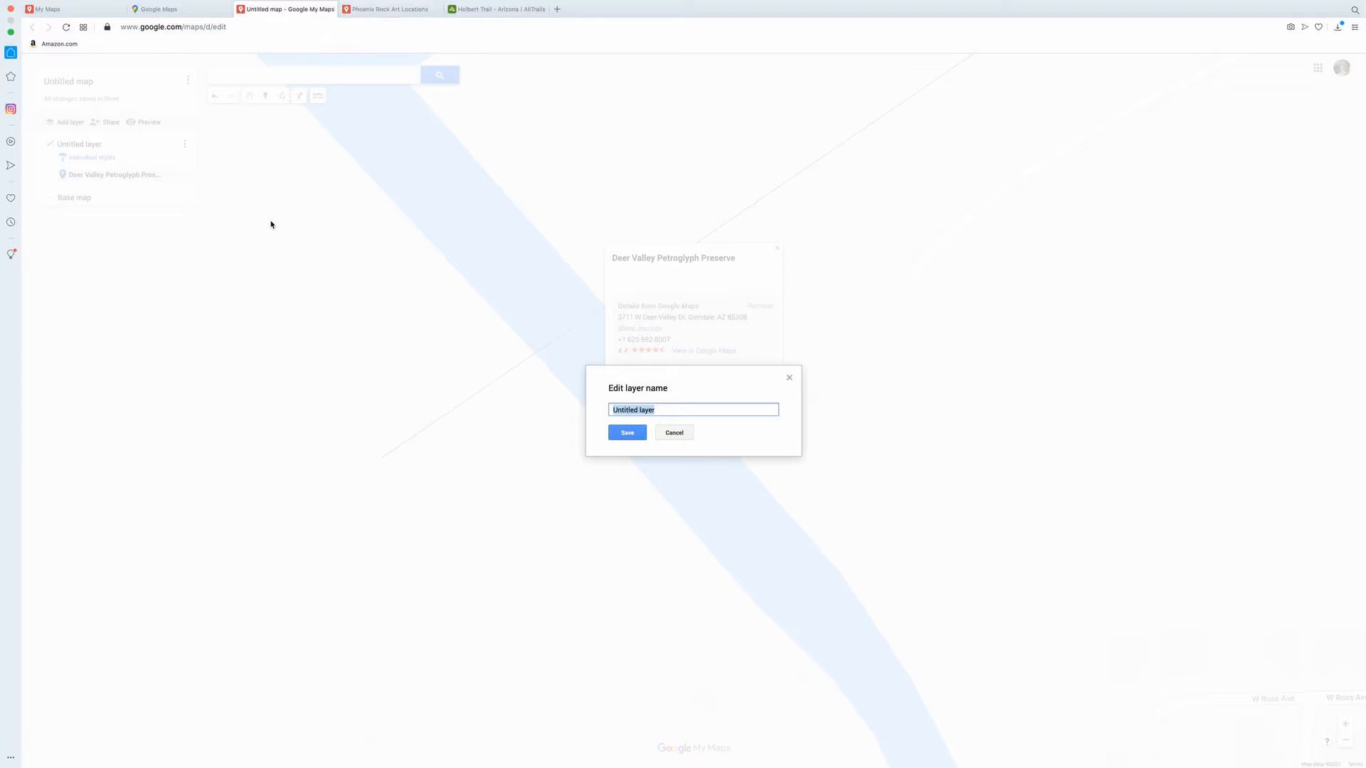
{"action": "type", "text": "Rock Art"}
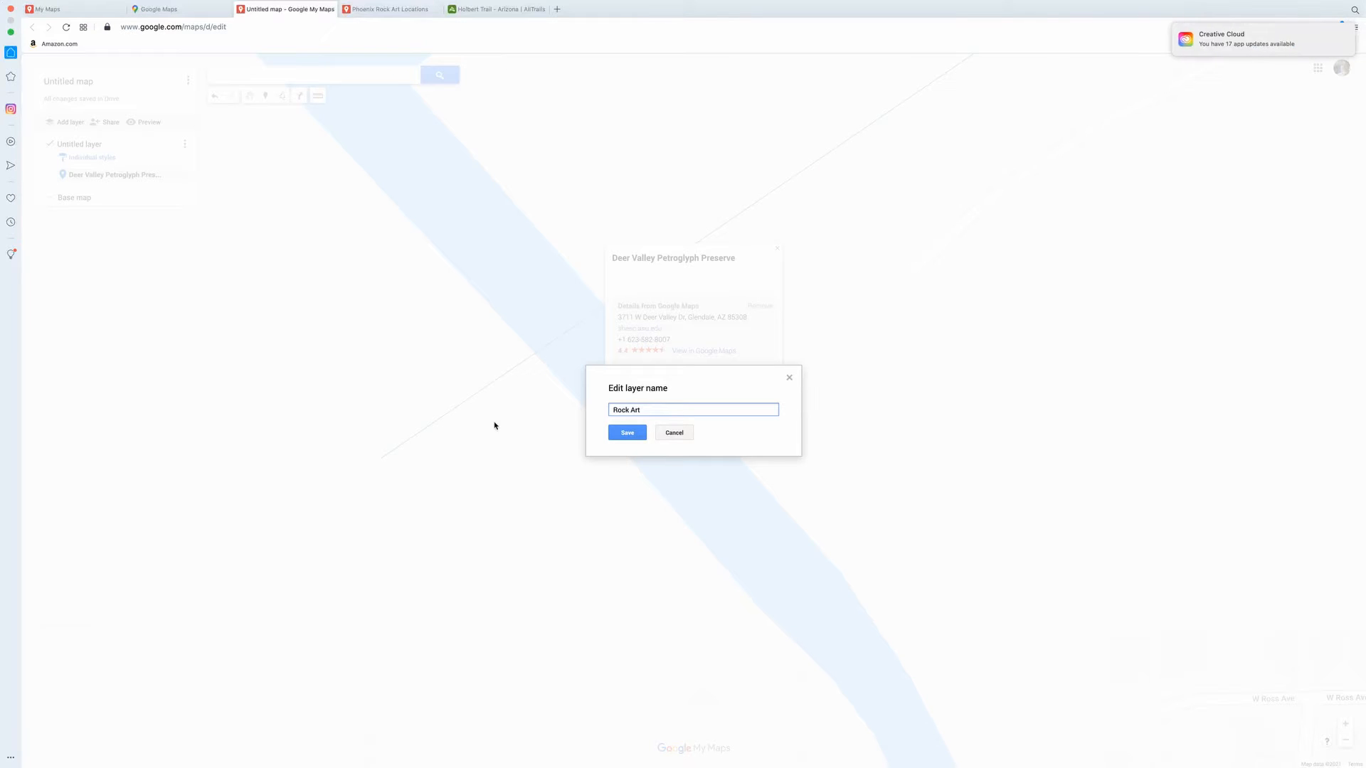
{"action": "left_click", "coordinate": [628, 431]}
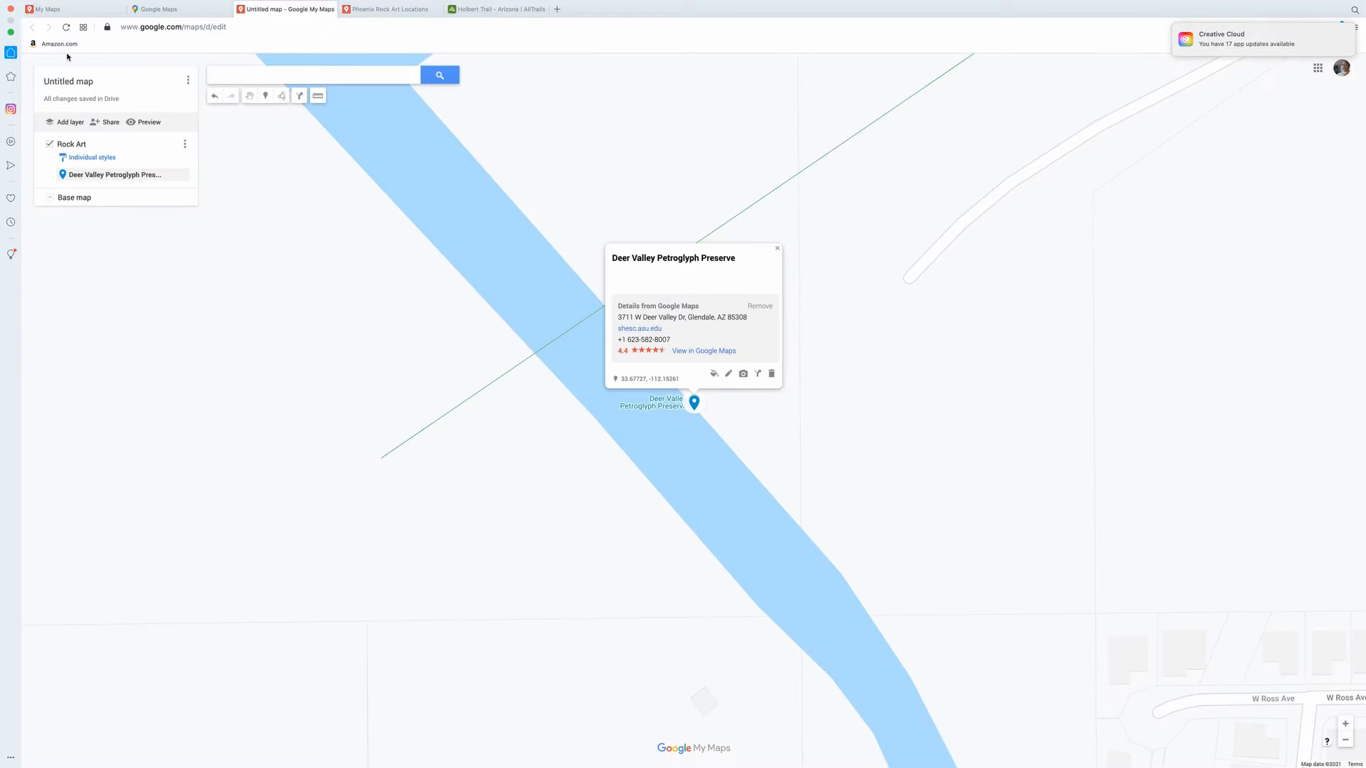
Set the map title to "Phoenix Rock Art Locations"
{"action": "left_click", "coordinate": [83, 84]}
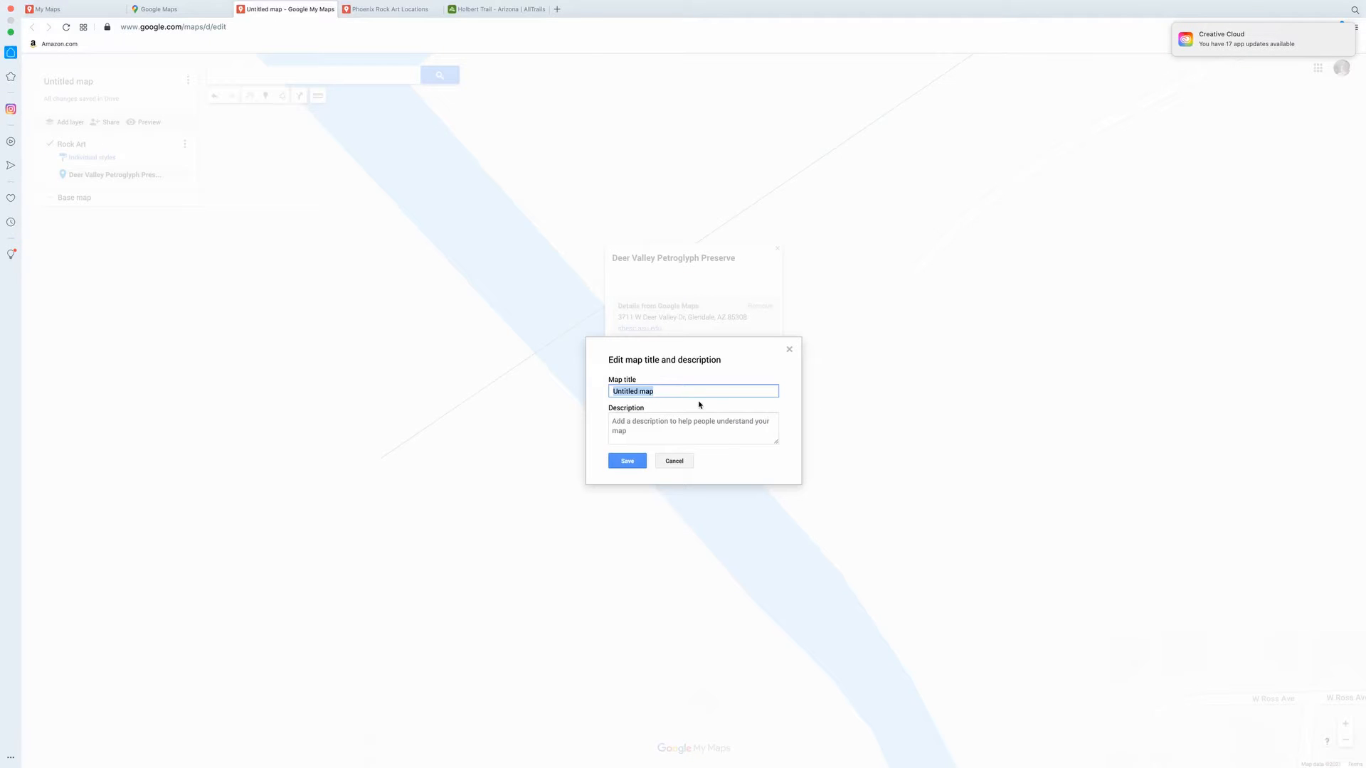
{"action": "type", "text": "Pheo"}
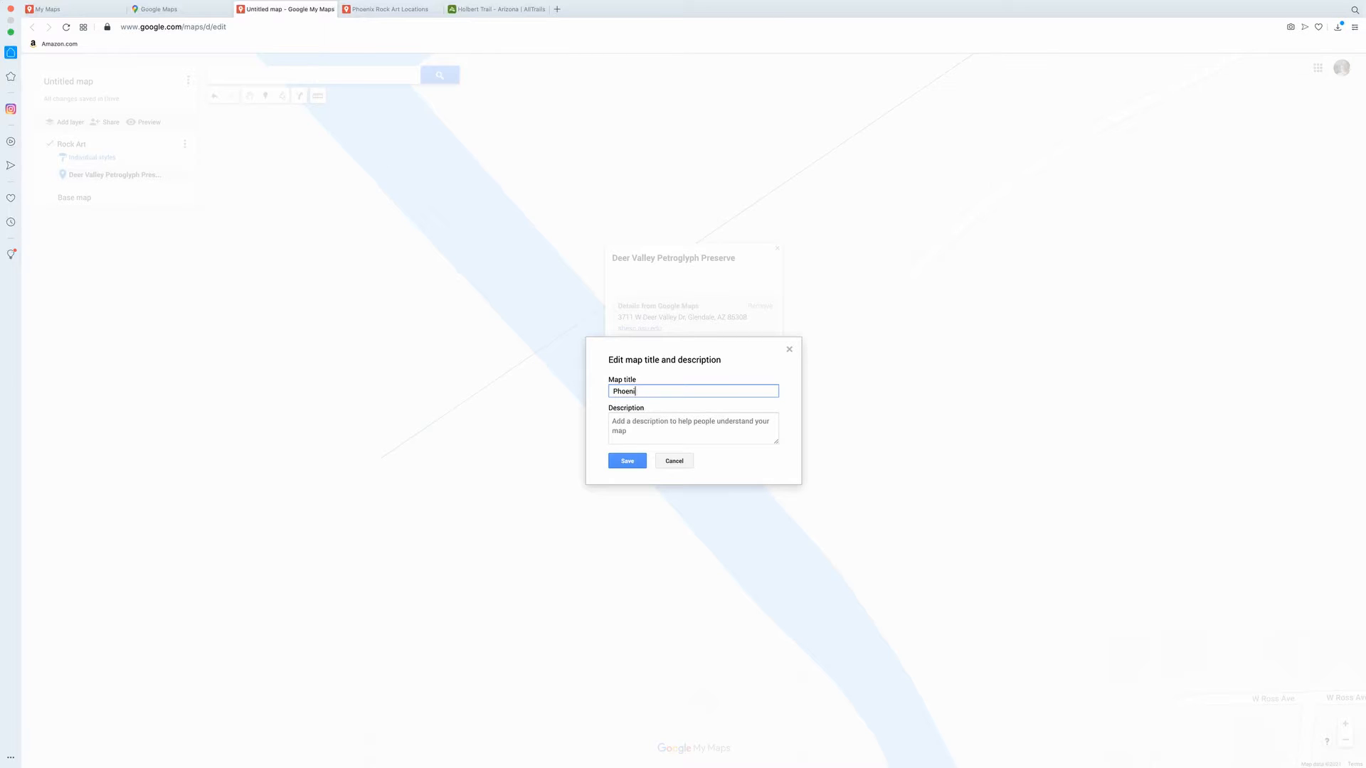
{"action": "type", "text": "nix Rock Art Locations"}
{"action": "left_click", "coordinate": [626, 461]}
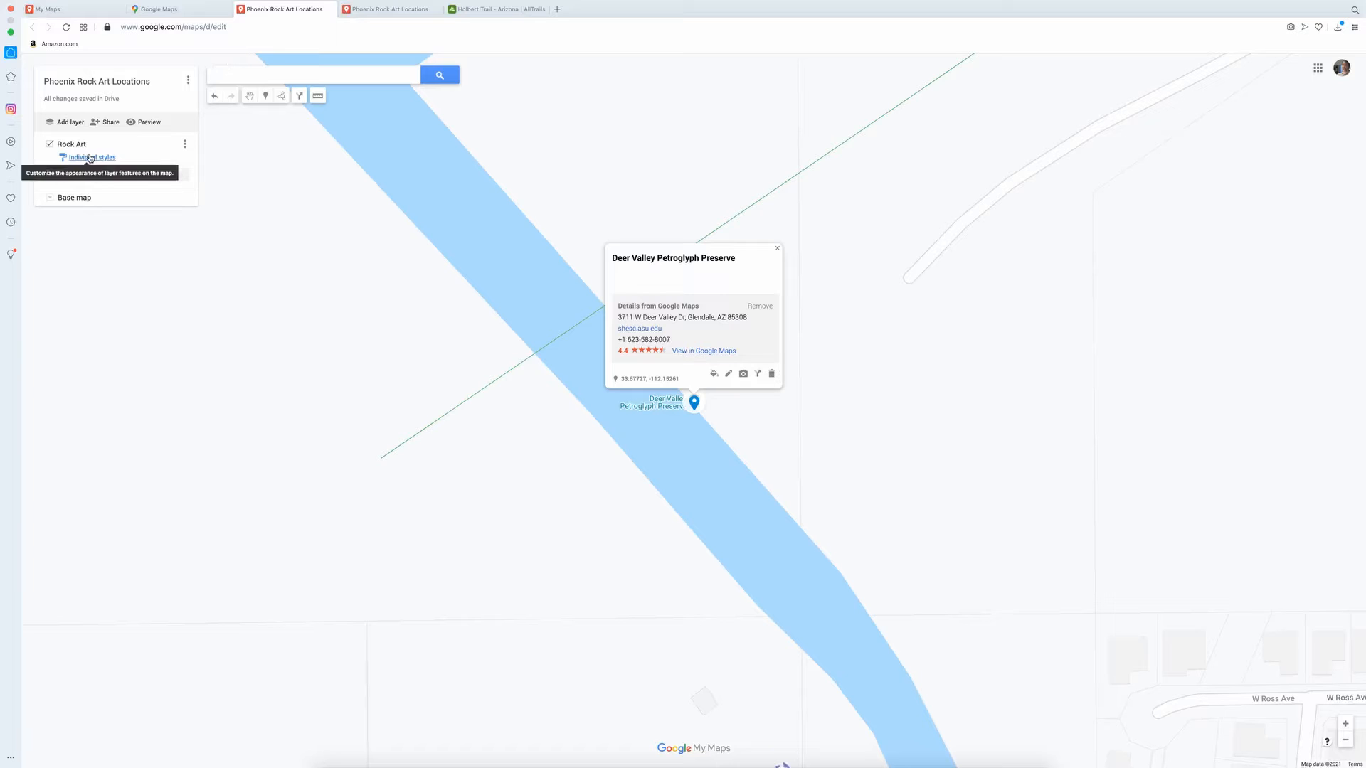
Find Hieroglyphic Trailhead in Gold Canyon, look along its trail, and add the trailhead to the Rock Art layer
{"action": "left_click", "coordinate": [251, 77]}
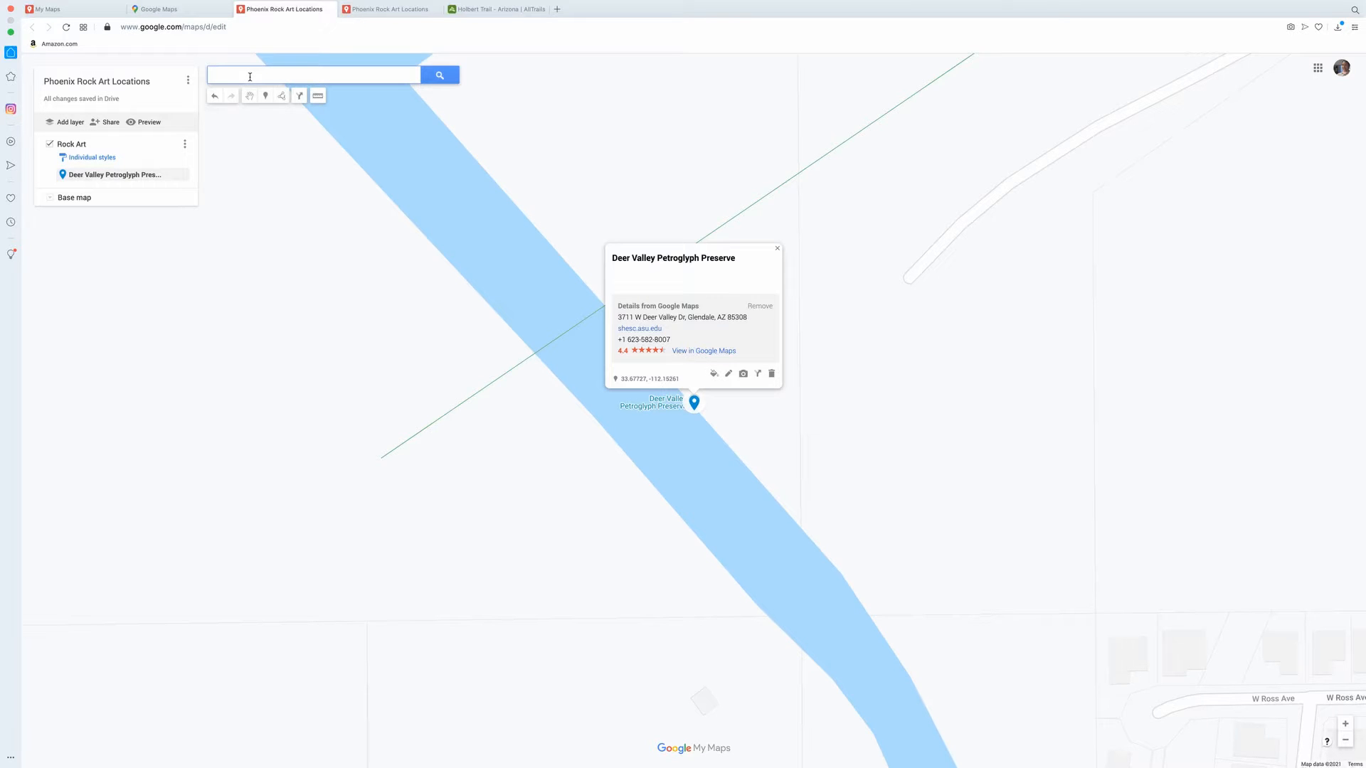
{"action": "type", "text": "hie"}
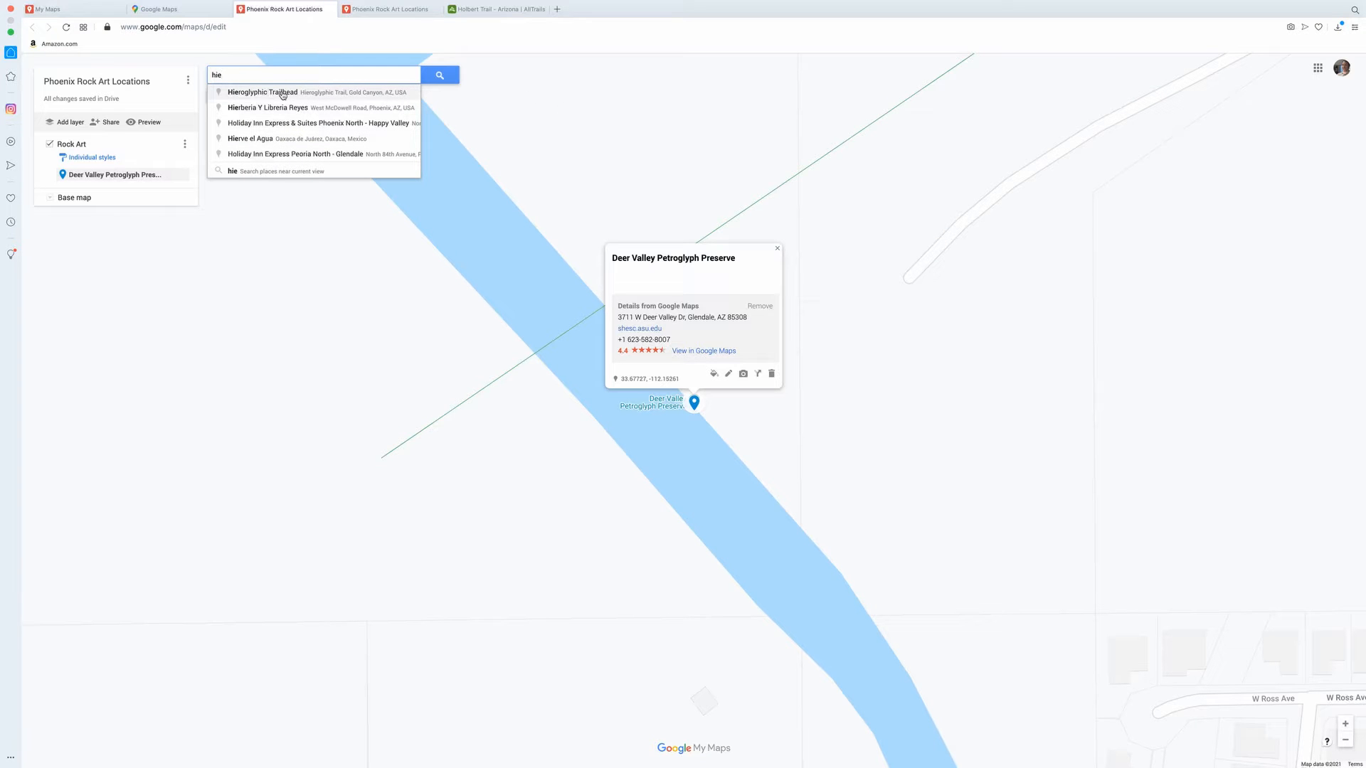
{"action": "left_click", "coordinate": [361, 95]}
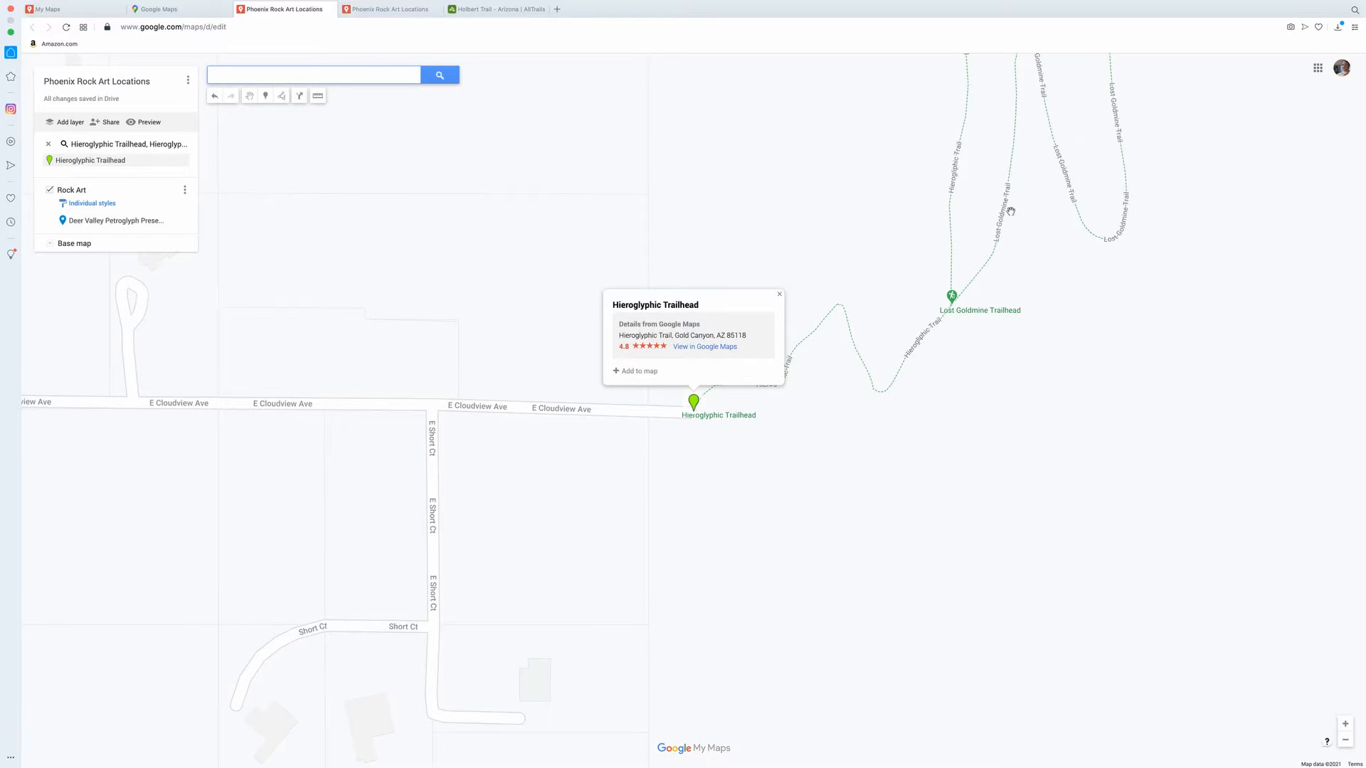
{"action": "left_click_drag", "start_coordinate": [985, 162], "coordinate": [817, 466]}
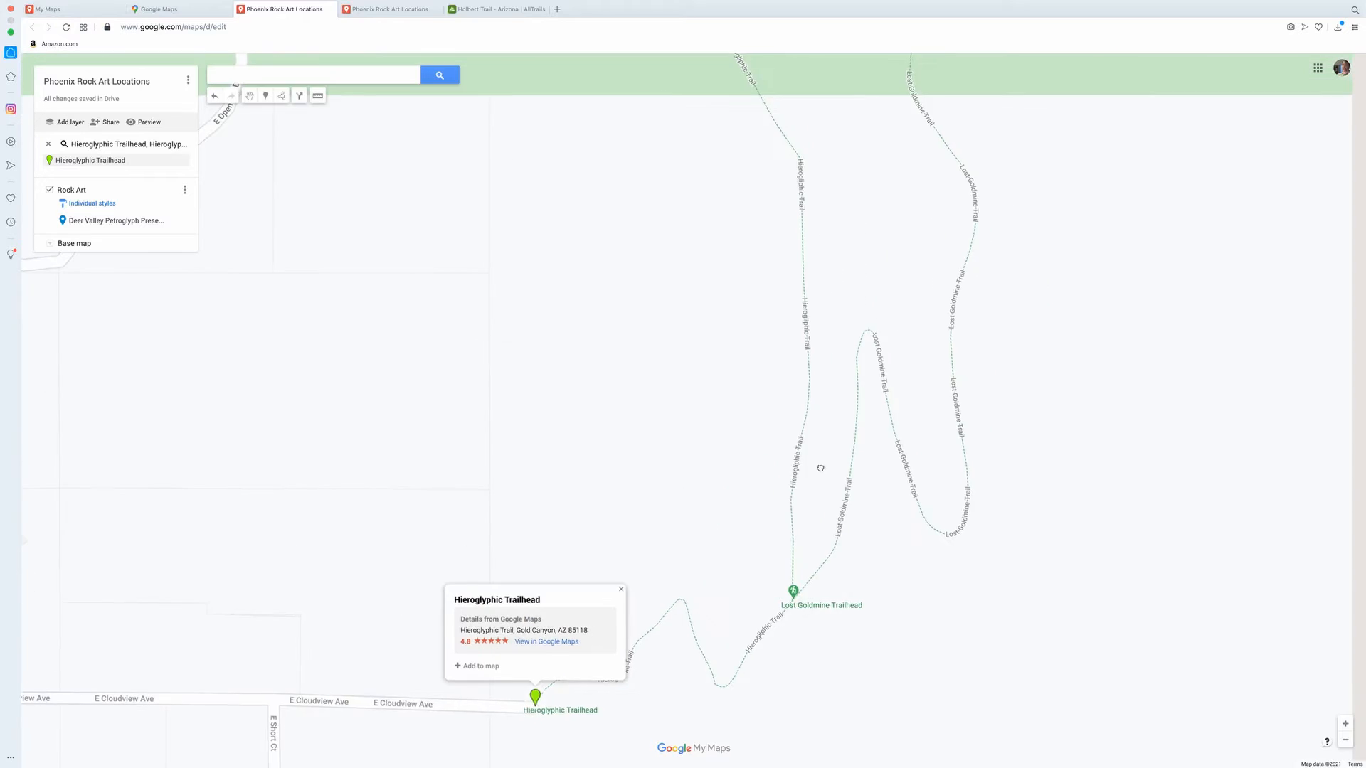
{"action": "left_click_drag", "start_coordinate": [841, 247], "coordinate": [887, 569]}
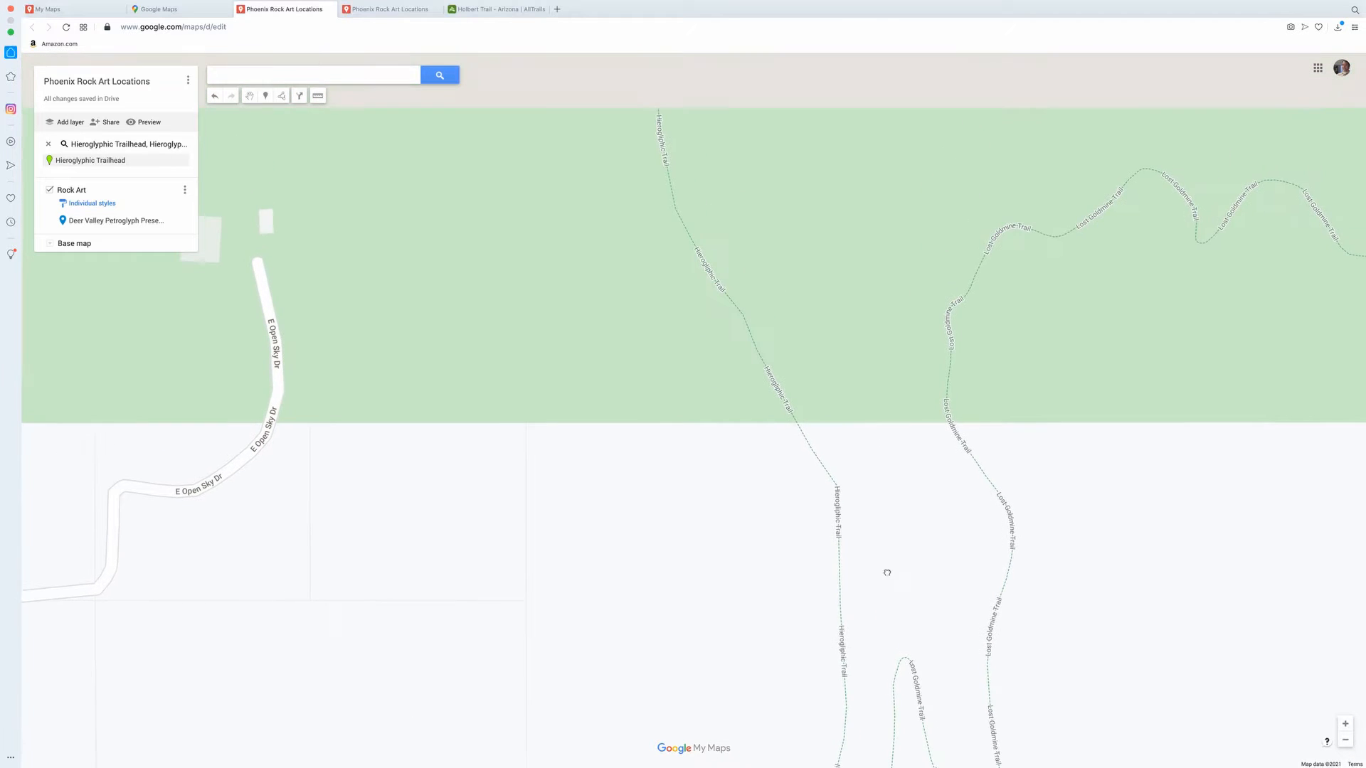
{"action": "left_click_drag", "start_coordinate": [832, 195], "coordinate": [863, 542]}
{"action": "left_click_drag", "start_coordinate": [818, 218], "coordinate": [820, 527]}
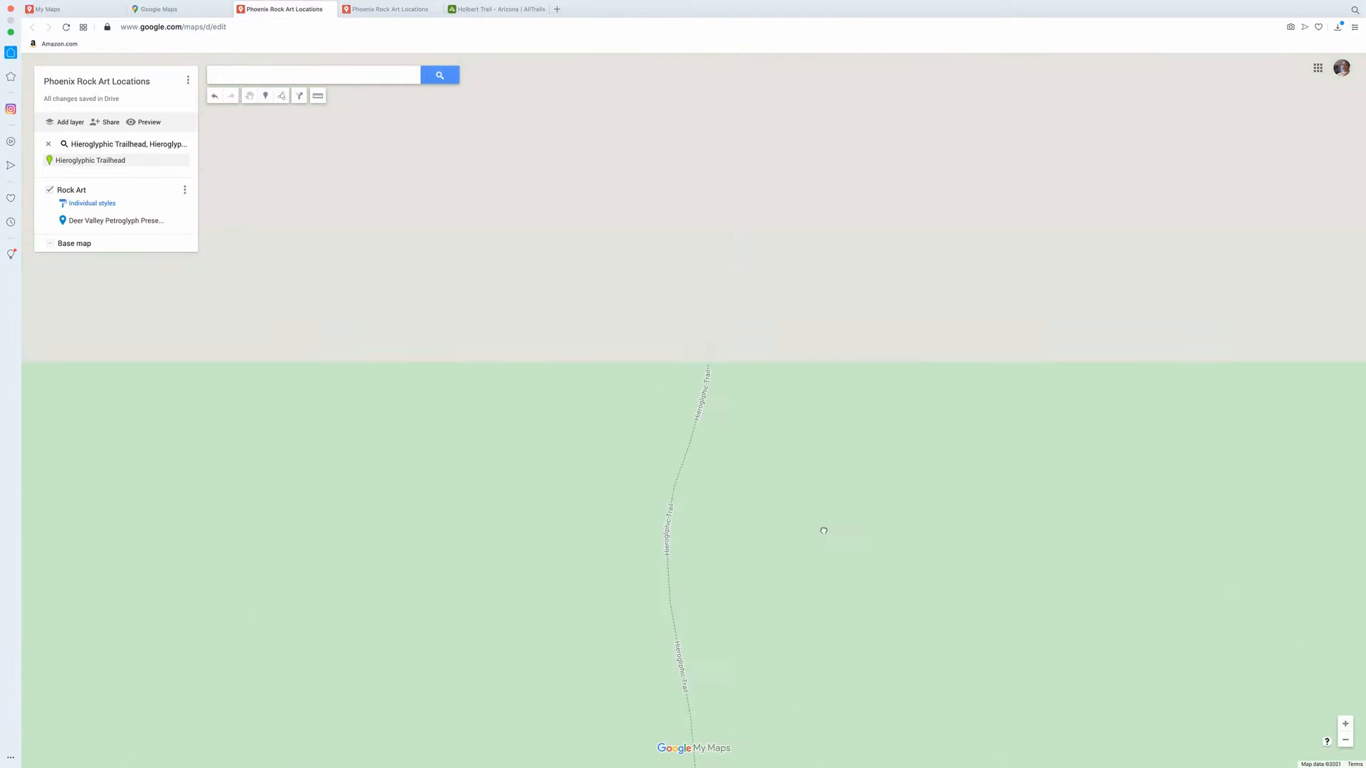
{"action": "left_click_drag", "start_coordinate": [809, 214], "coordinate": [823, 21]}
{"action": "left_click_drag", "start_coordinate": [841, 482], "coordinate": [854, 371]}
{"action": "left_click_drag", "start_coordinate": [862, 445], "coordinate": [863, 195]}
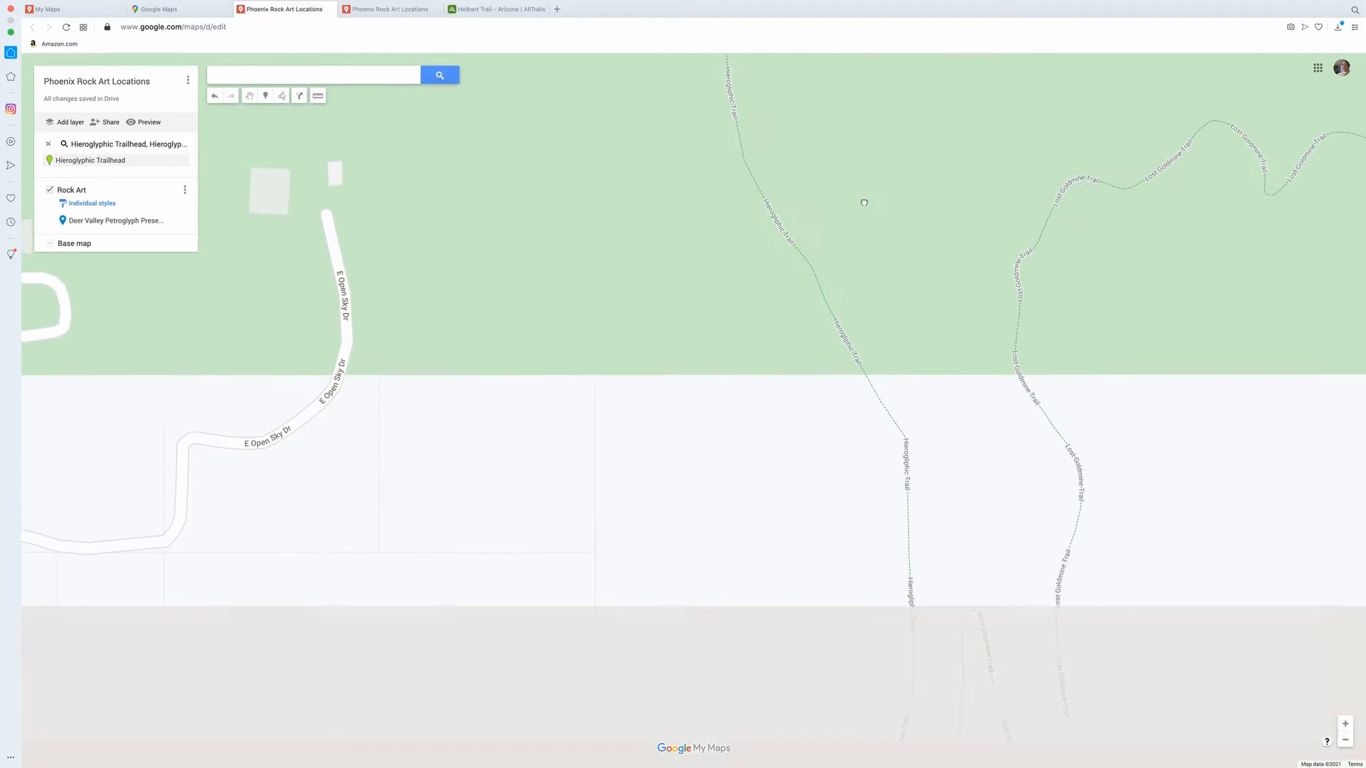
{"action": "left_click_drag", "start_coordinate": [948, 510], "coordinate": [804, 199]}
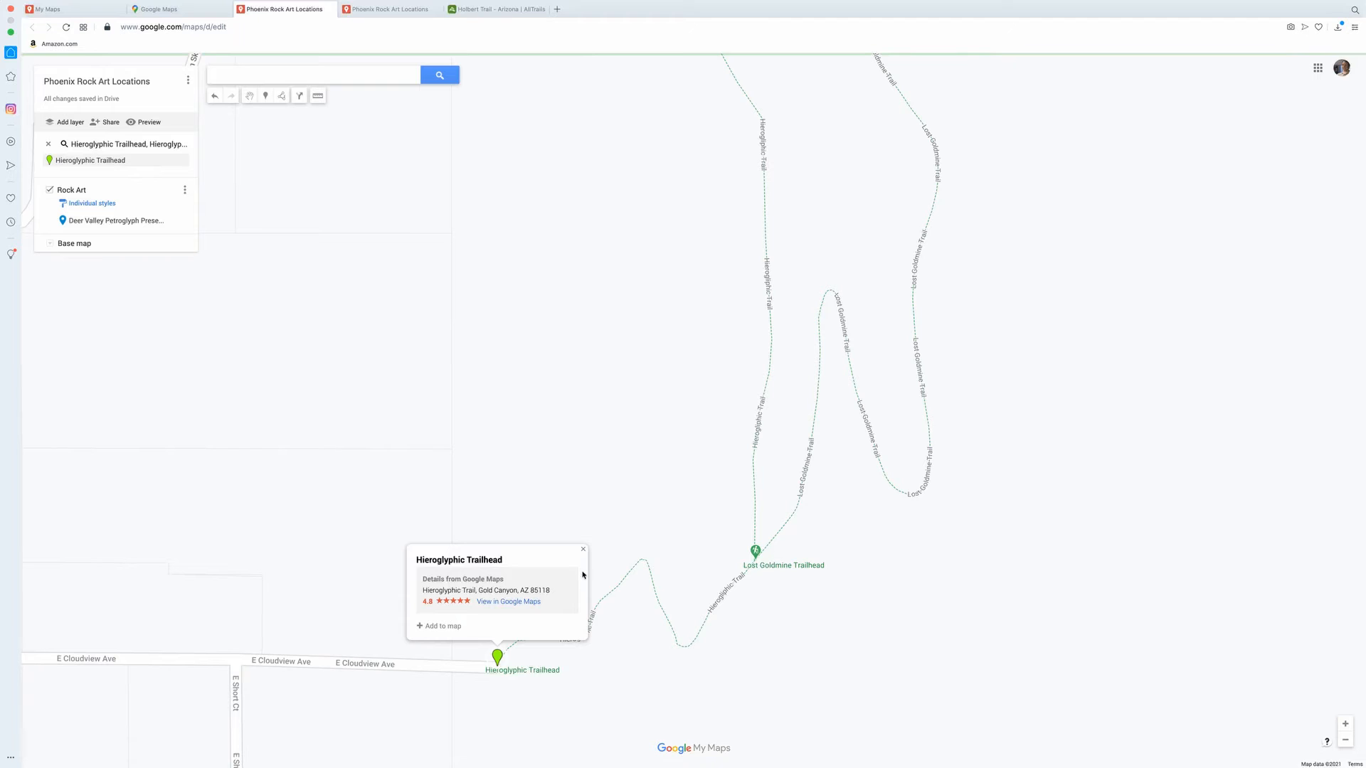
{"action": "left_click", "coordinate": [442, 627]}
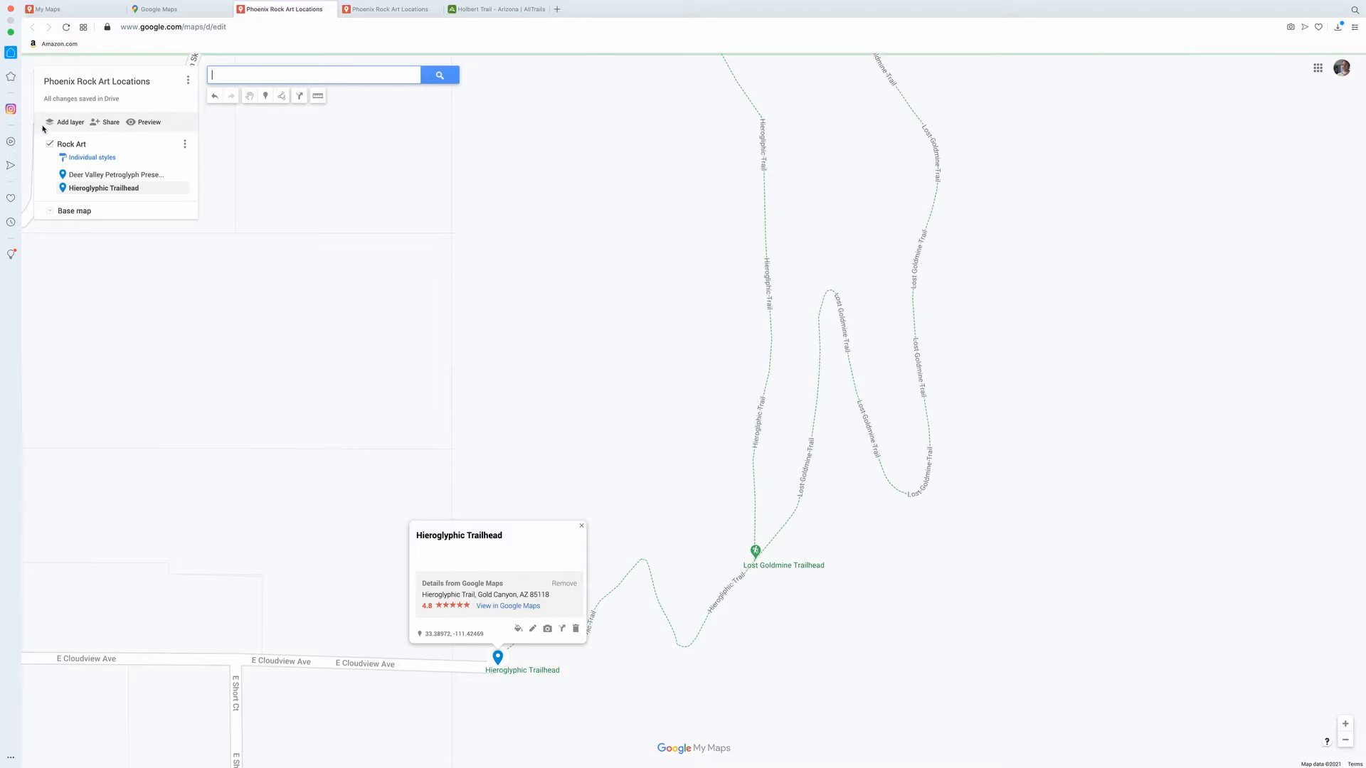
Export the entire map as a KML file instead of KMZ and download it
{"action": "left_click", "coordinate": [188, 80]}
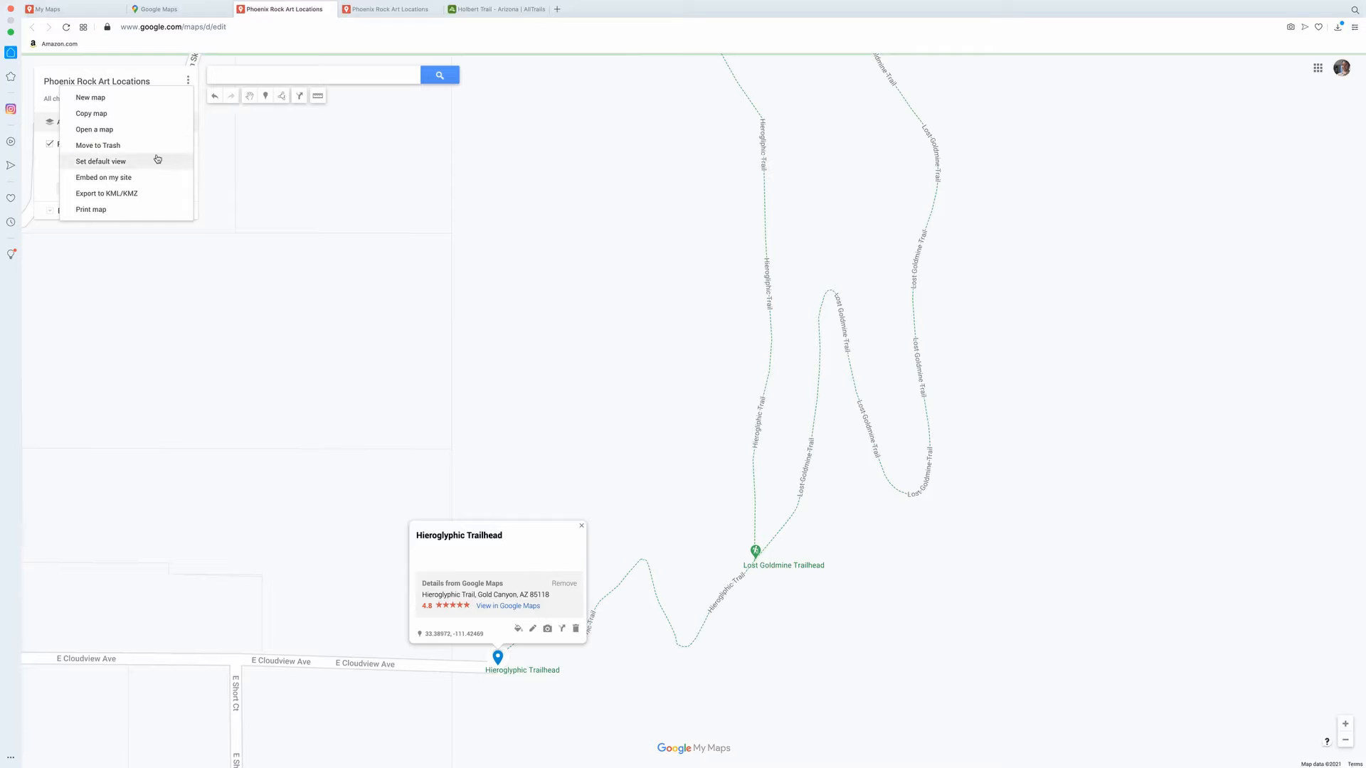
{"action": "left_click", "coordinate": [109, 197]}
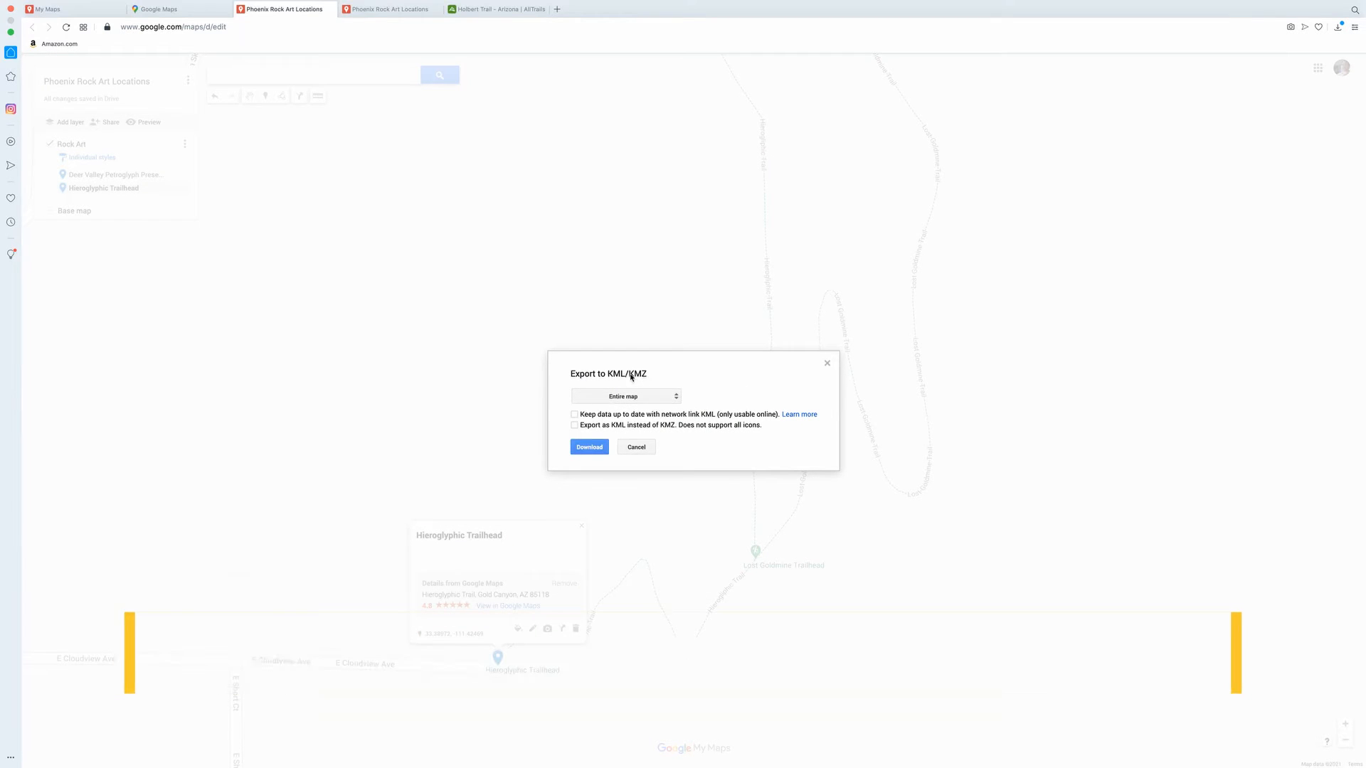
{"action": "left_click", "coordinate": [574, 426]}
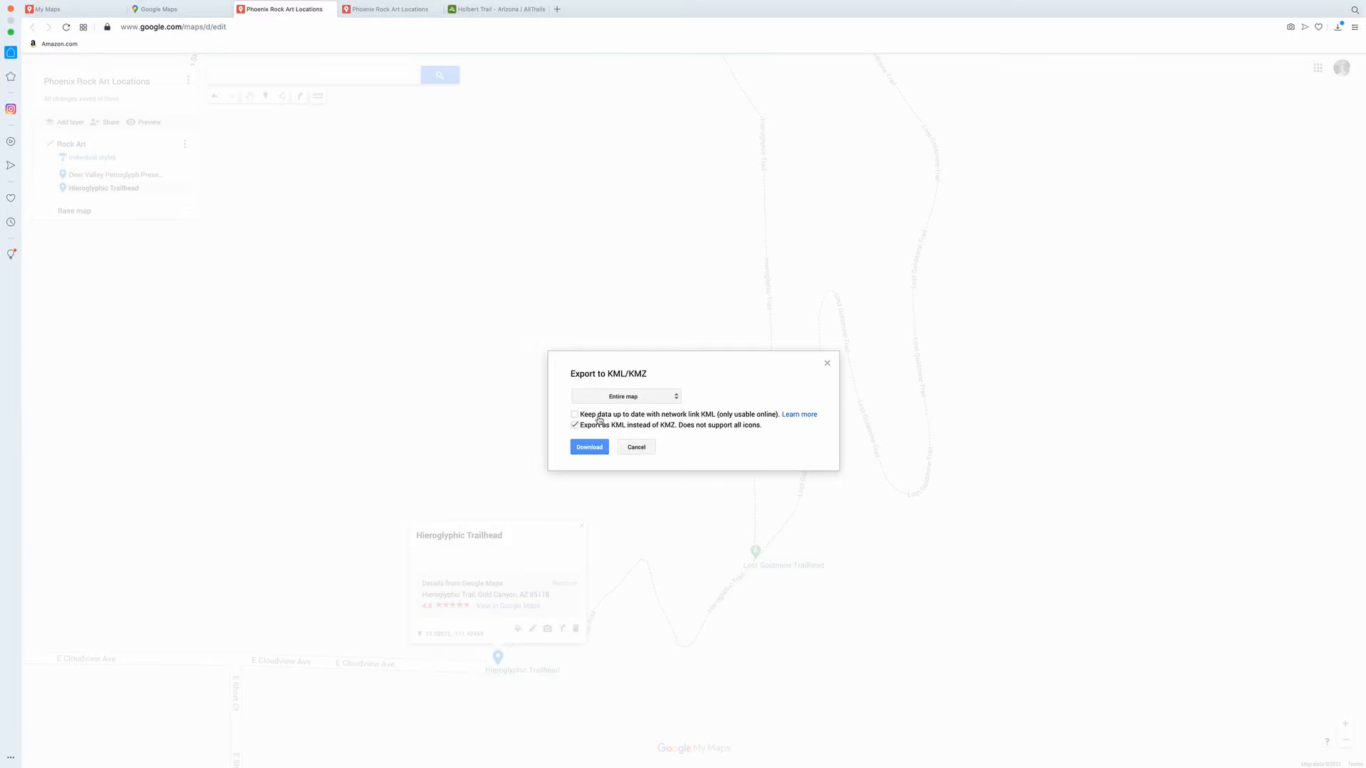
{"action": "left_click", "coordinate": [589, 448]}
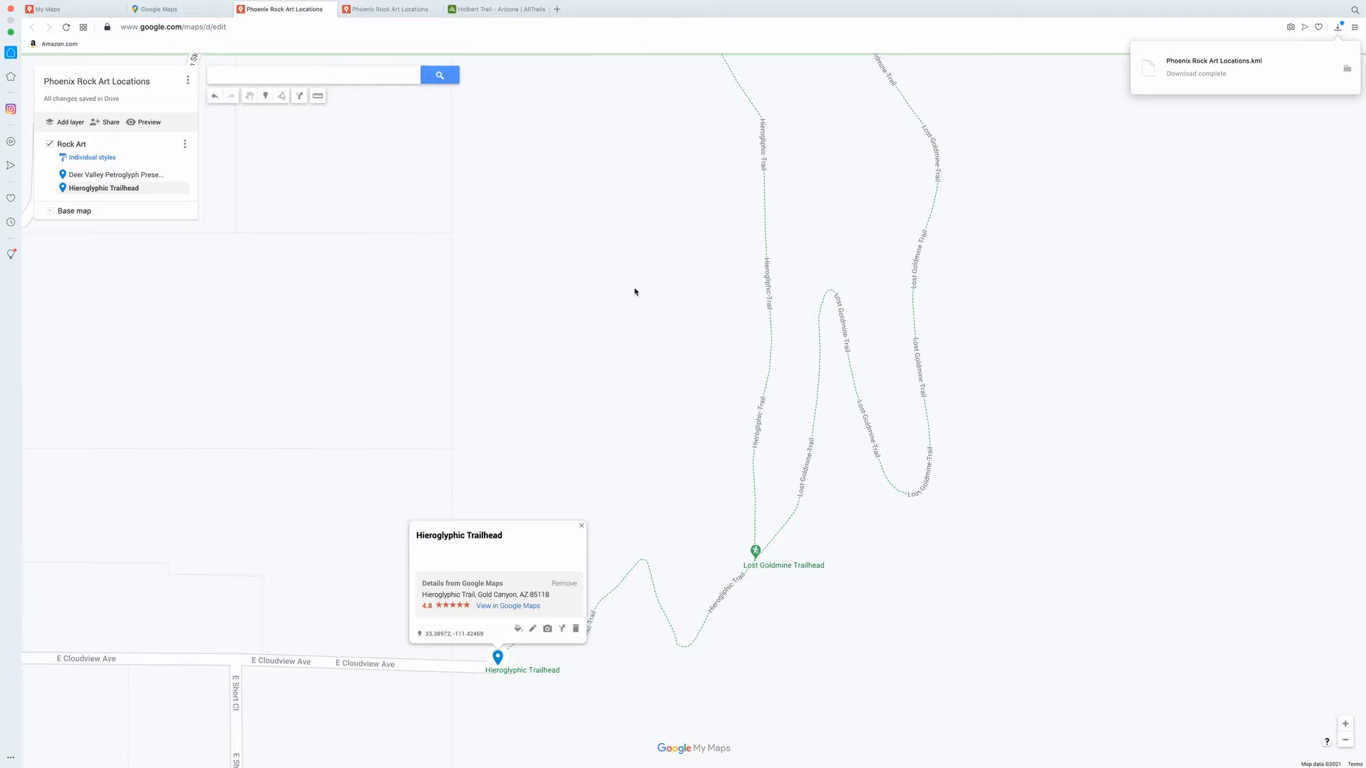
Switch to Tableau and set the background map style to Outdoors
{"action": "key", "text": "super+Tab"}
{"action": "left_click", "coordinate": [809, 366]}
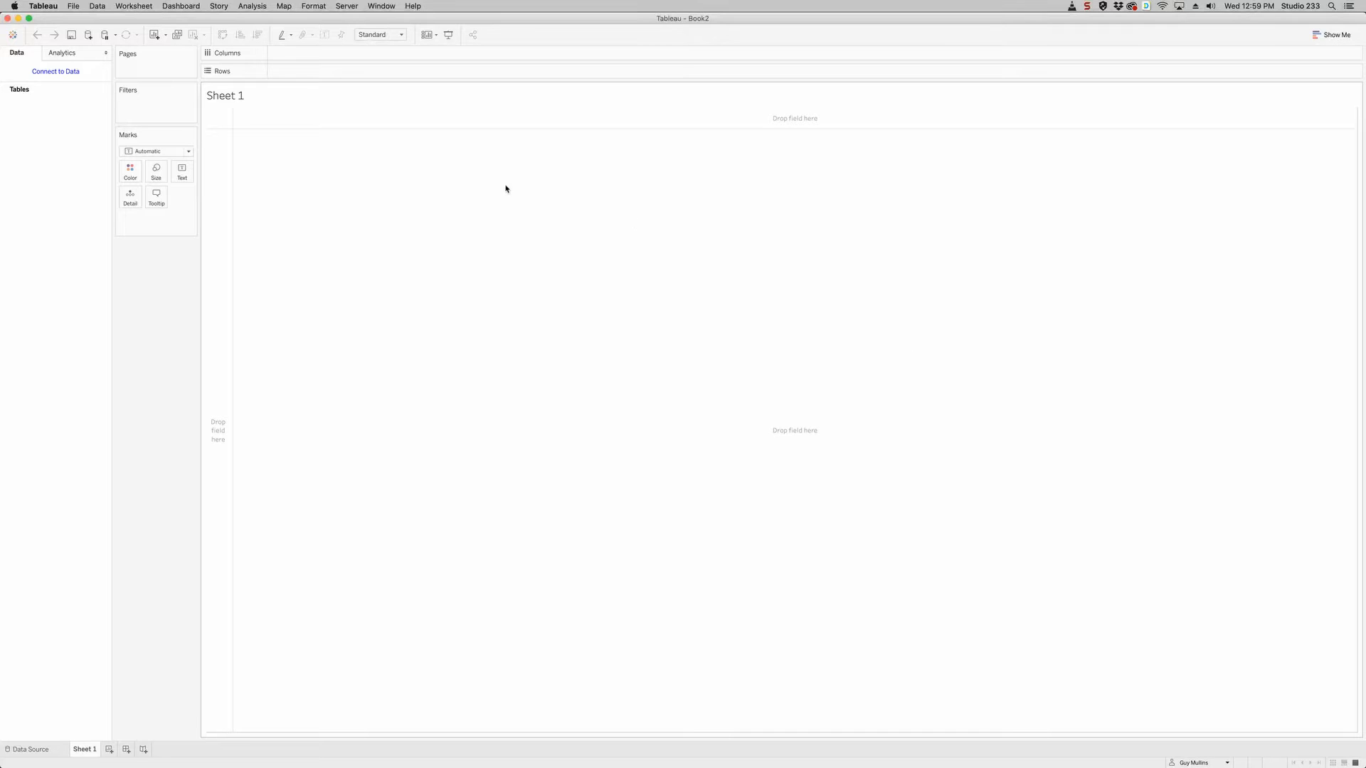
{"action": "left_click", "coordinate": [288, 10]}
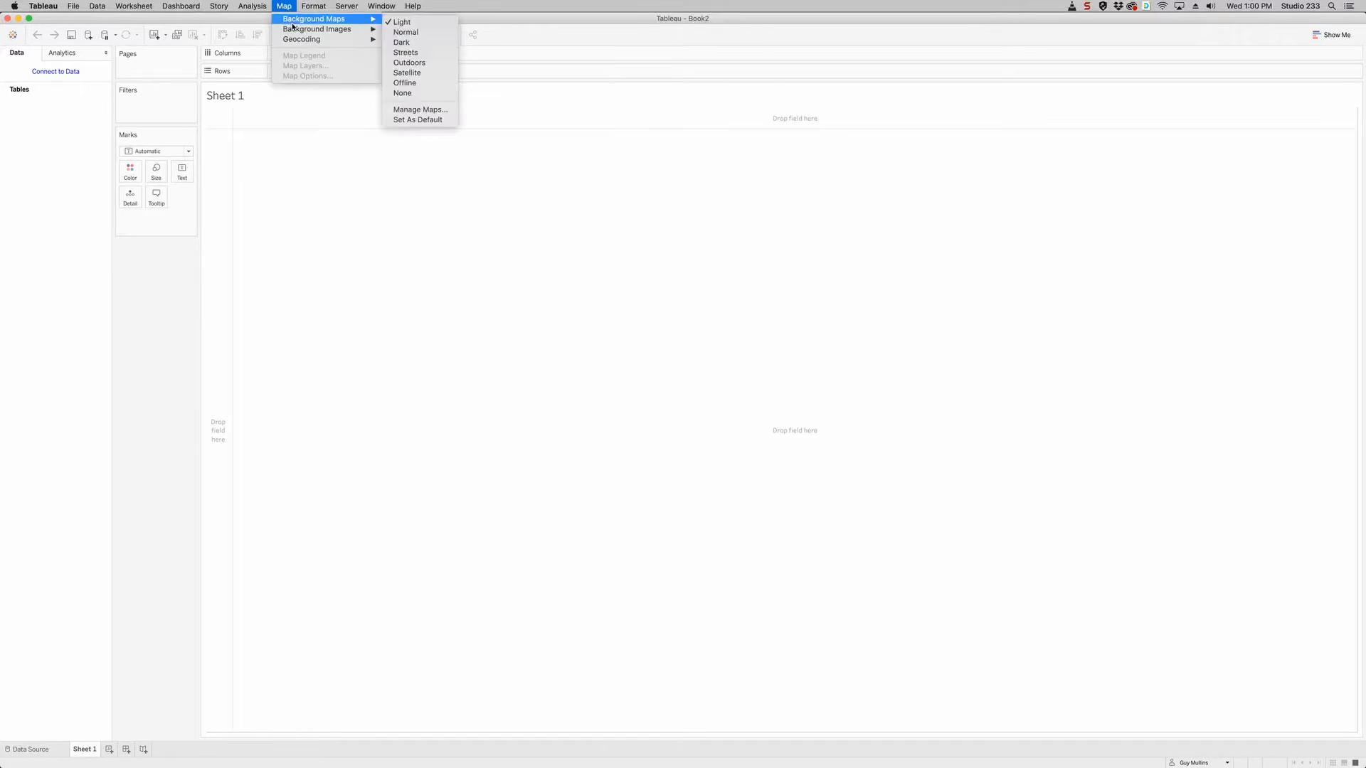
{"action": "mouse_move", "coordinate": [296, 21]}
{"action": "left_click", "coordinate": [417, 64]}
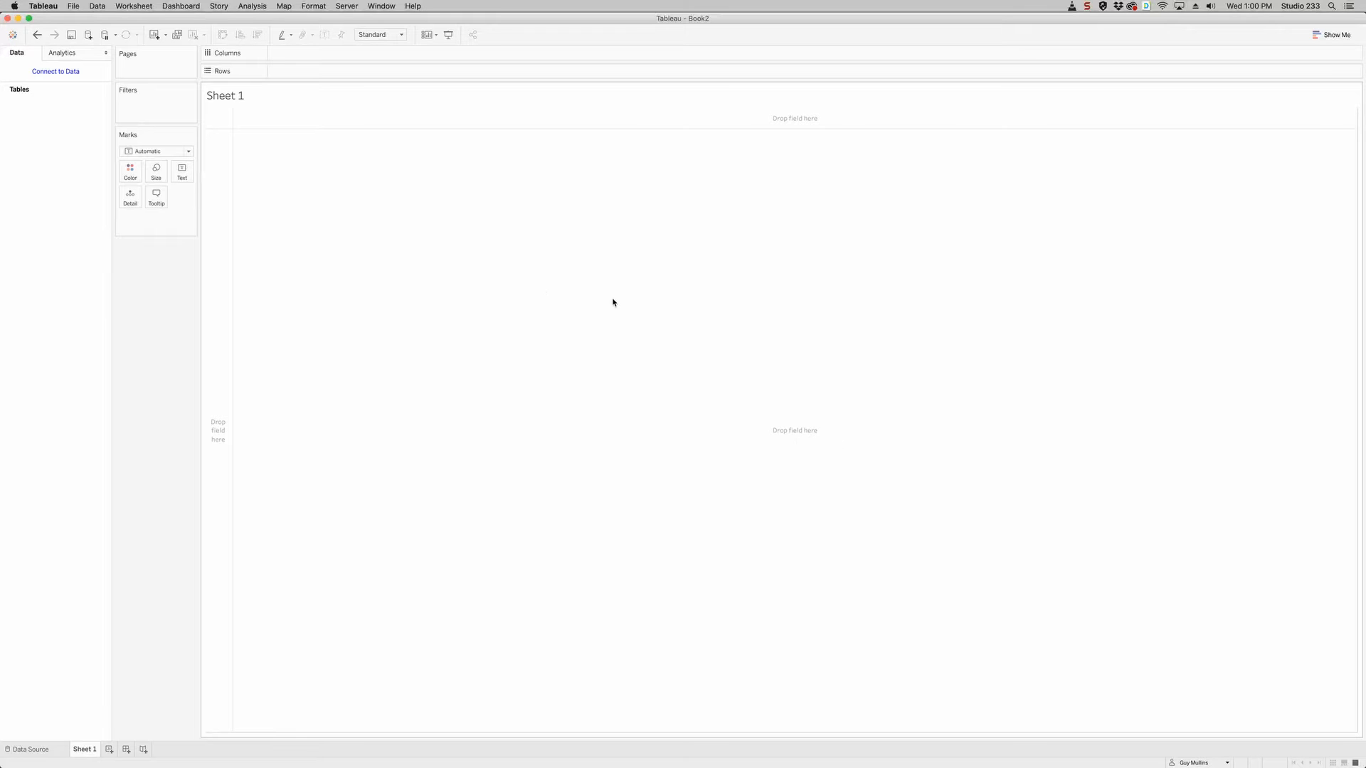
Connect to the spatial file Phoenix Rock Art Locations.kml in the Downloads folder
{"action": "left_click", "coordinate": [58, 73]}
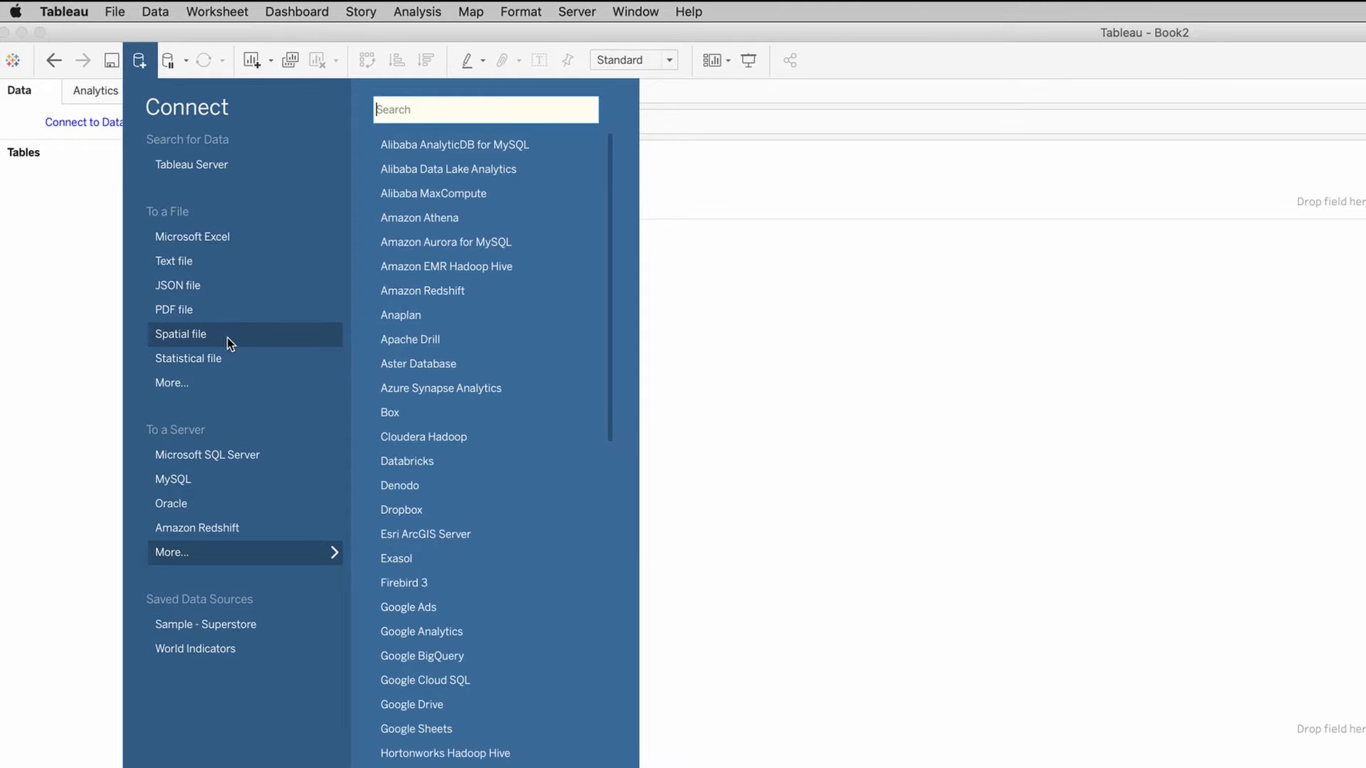
{"action": "left_click", "coordinate": [204, 335]}
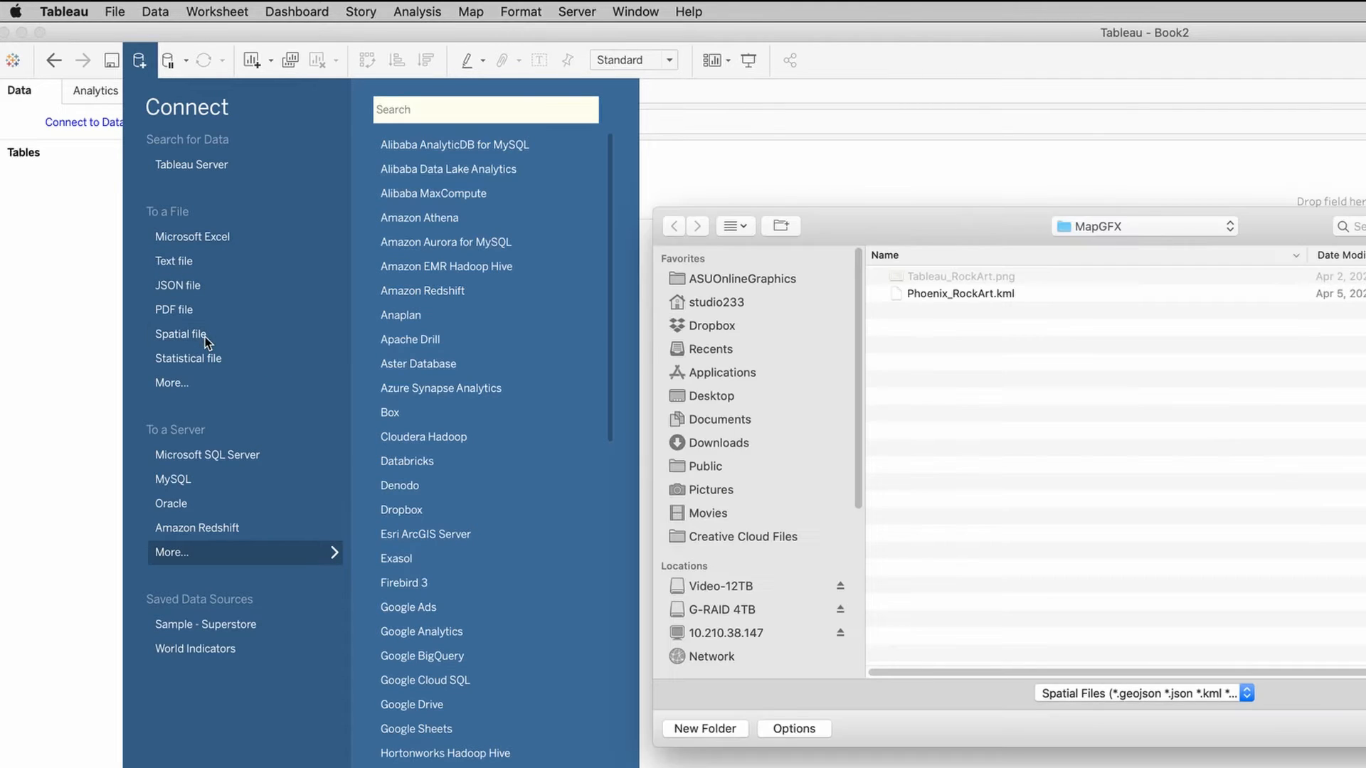
{"action": "left_click", "coordinate": [724, 446]}
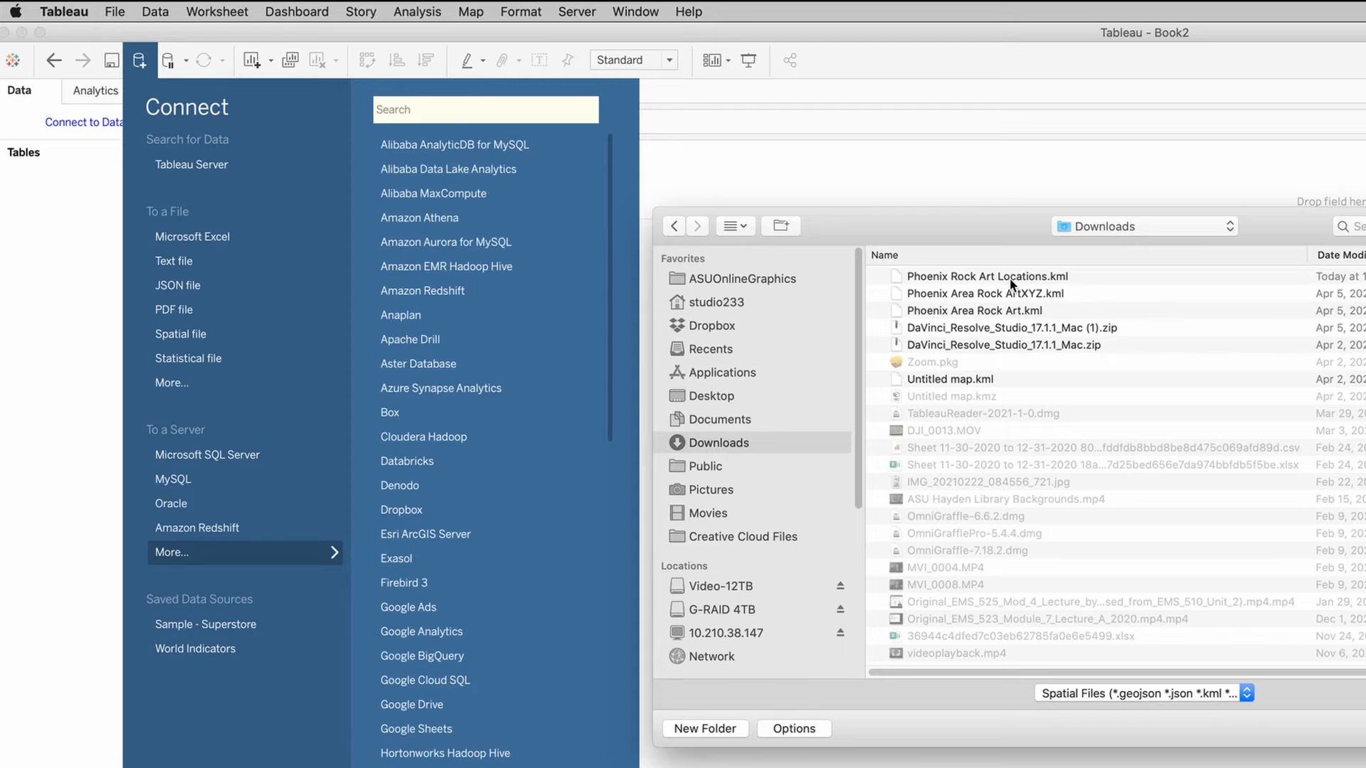
{"action": "left_click", "coordinate": [1013, 281]}
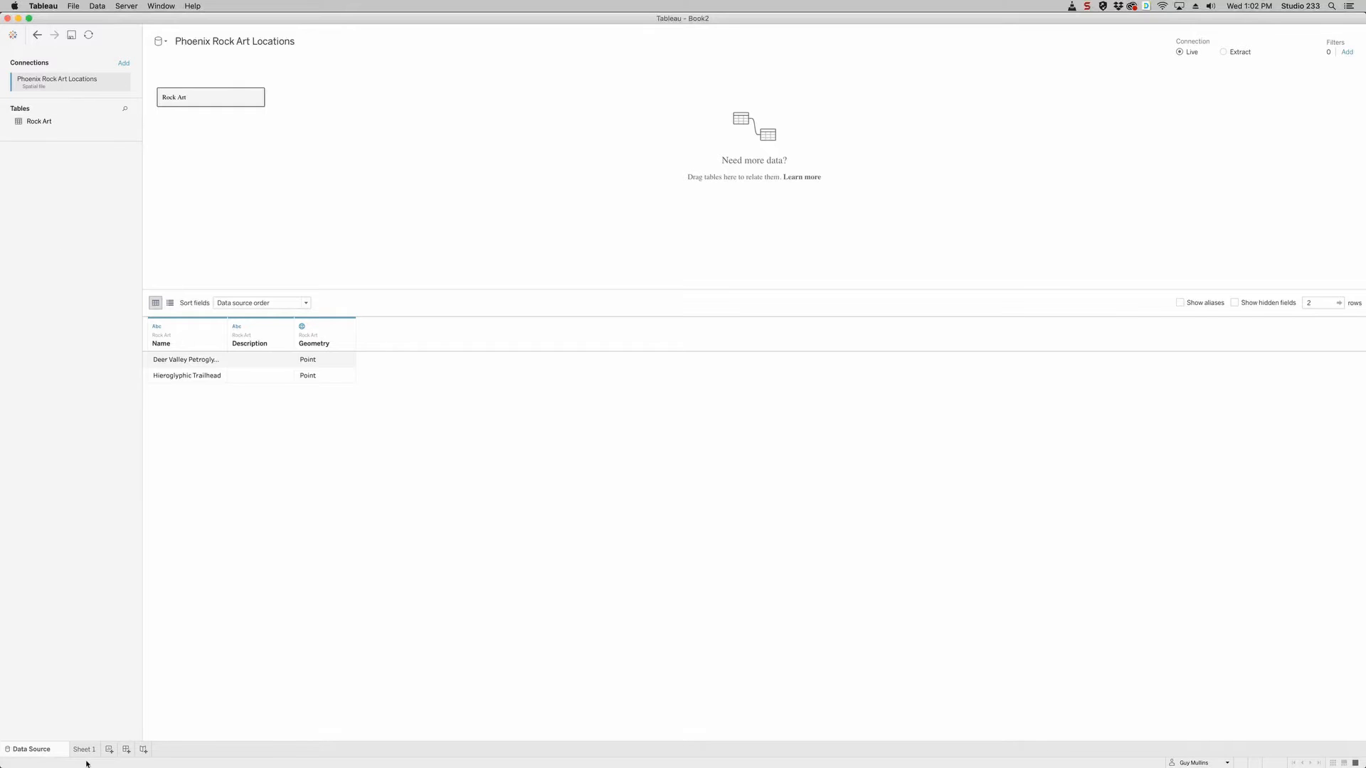
Plot the Geometry field as a map on Sheet 1
{"action": "left_click", "coordinate": [84, 748]}
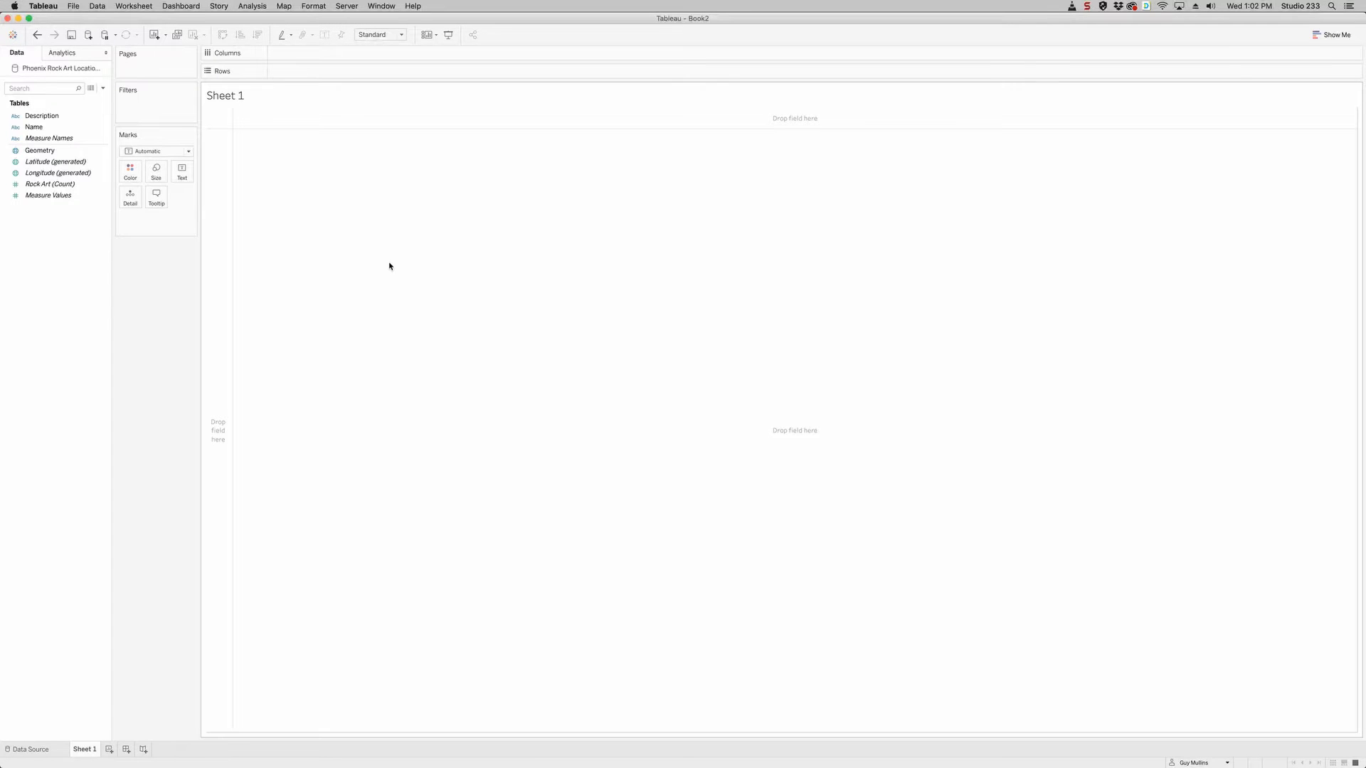
{"action": "left_click", "coordinate": [42, 115]}
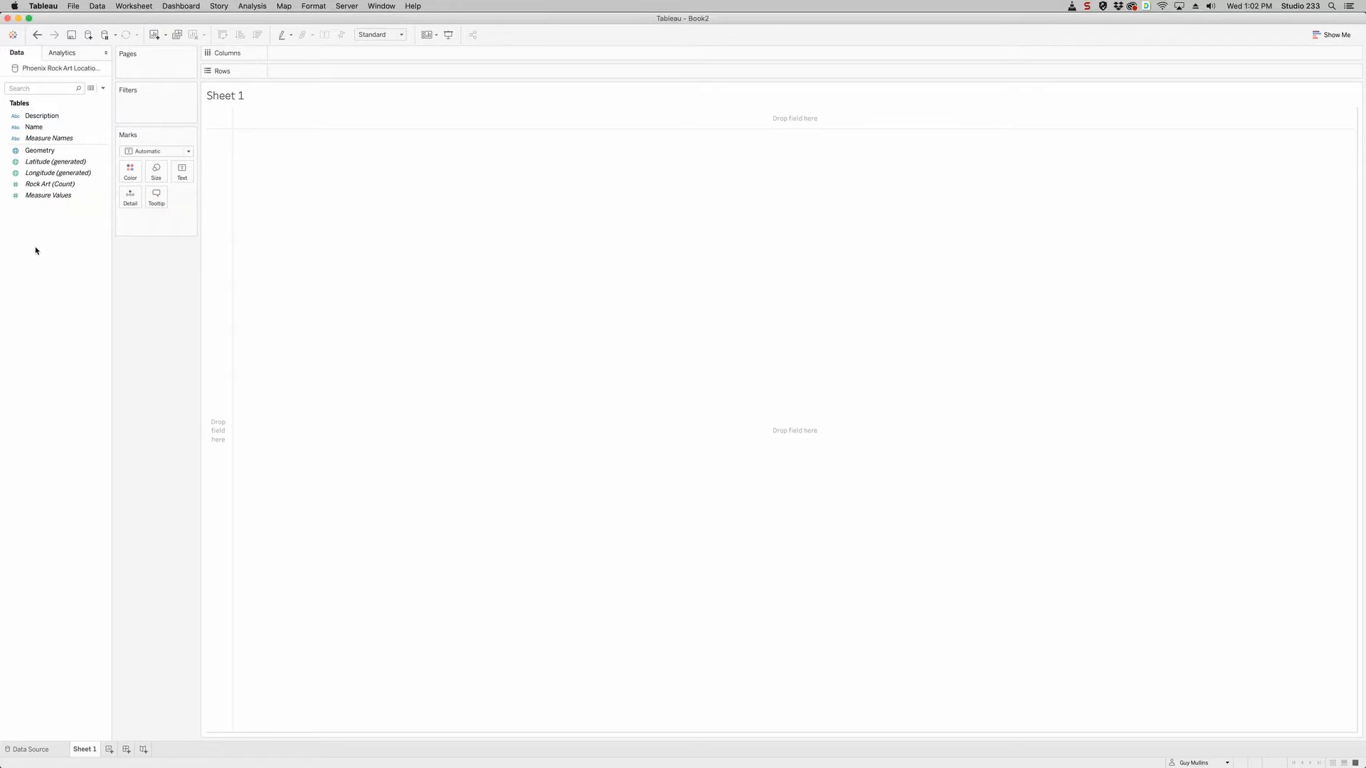
{"action": "left_click", "coordinate": [16, 152]}
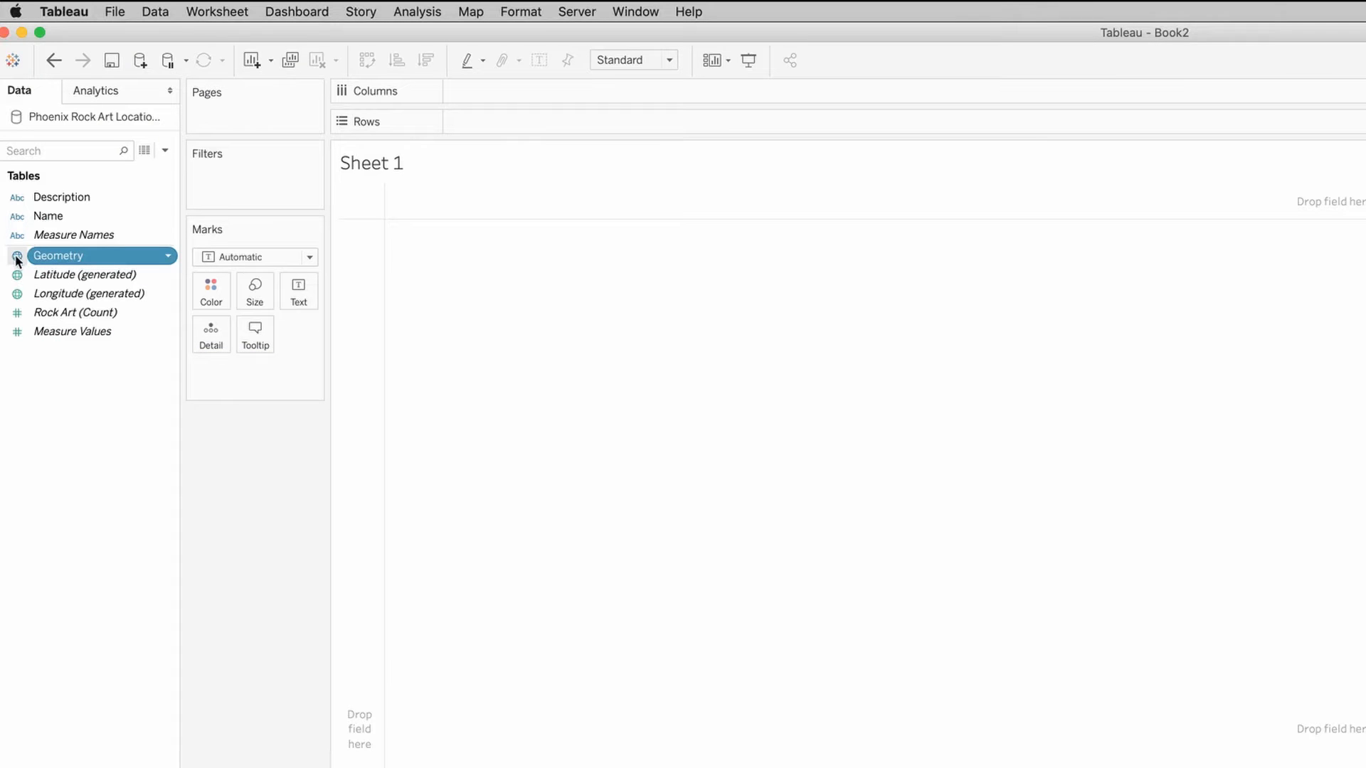
{"action": "left_click_drag", "start_coordinate": [16, 257], "coordinate": [939, 426]}
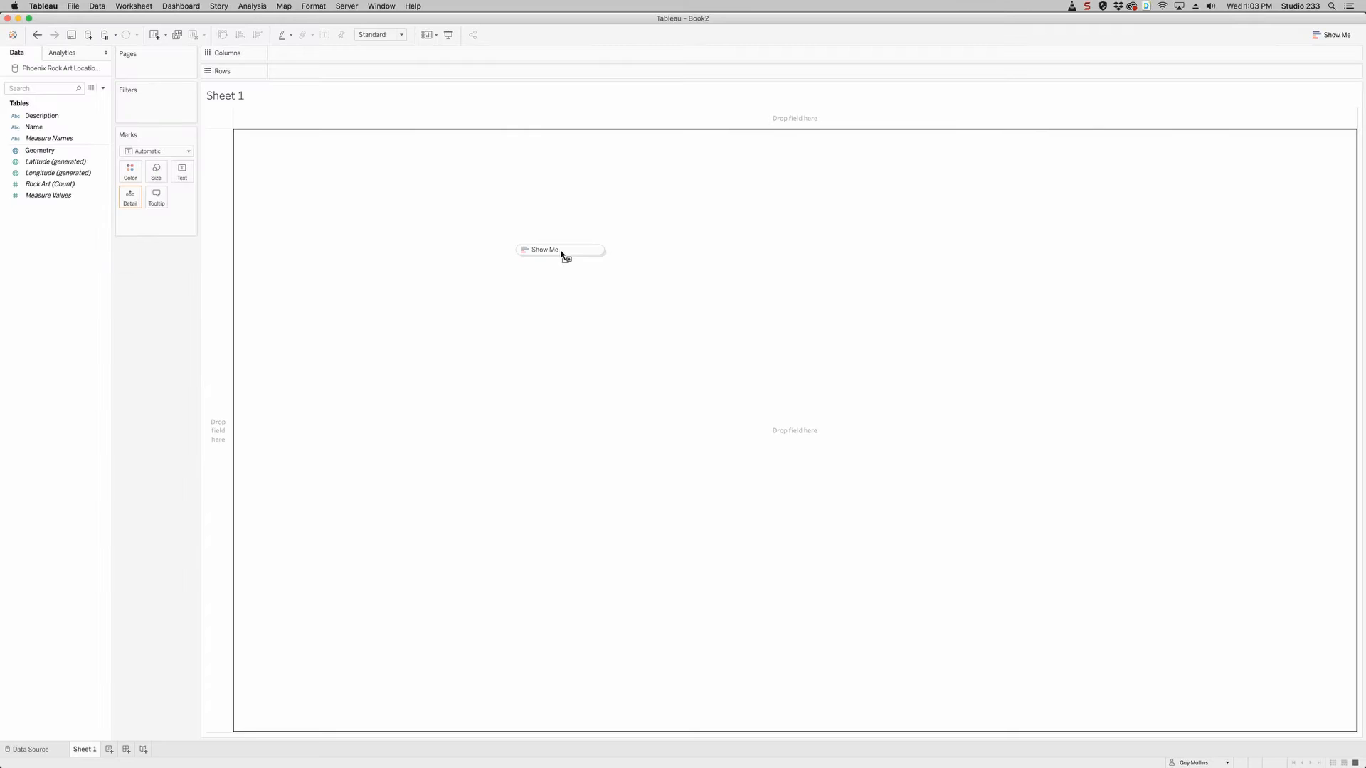
{"action": "left_click_drag", "start_coordinate": [561, 254], "coordinate": [561, 254]}
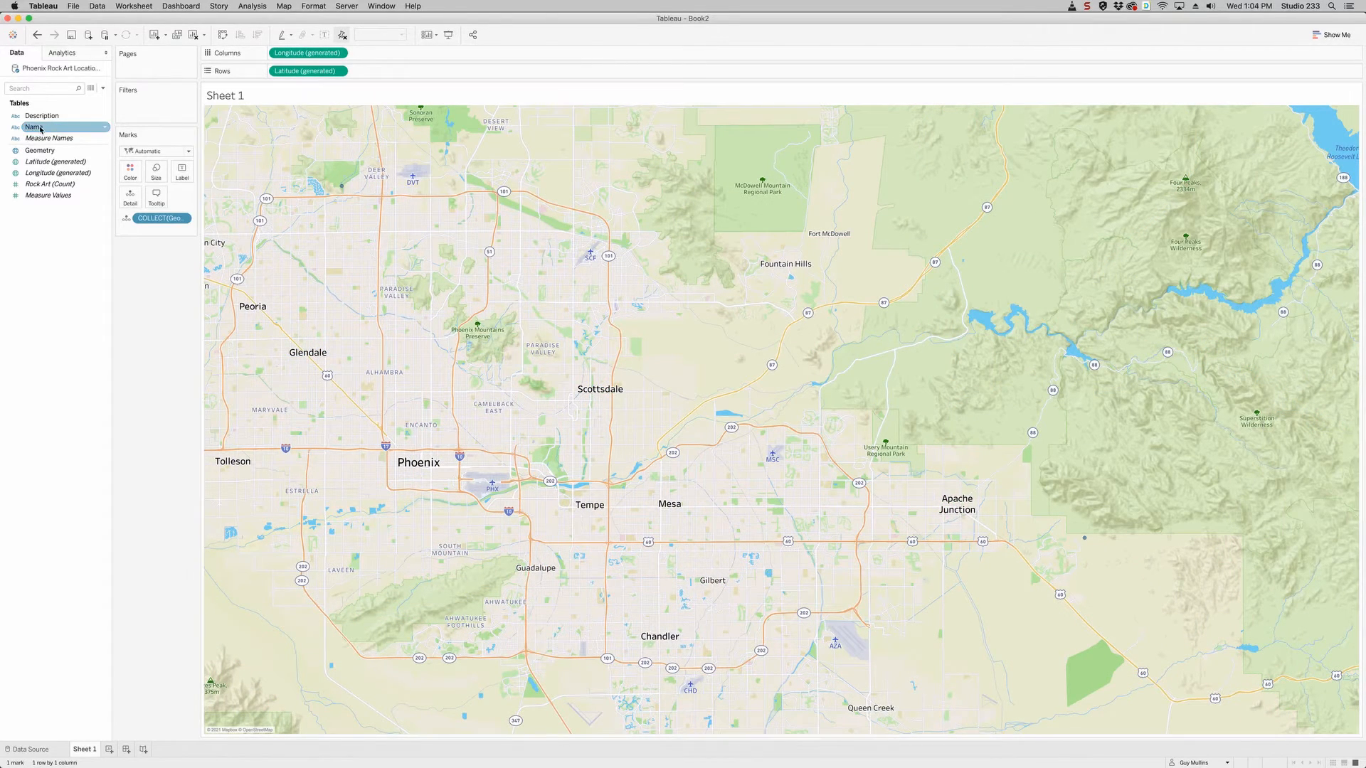
Try labelling the map points with the Name field and remove the labels again
{"action": "left_click_drag", "start_coordinate": [34, 127], "coordinate": [181, 173]}
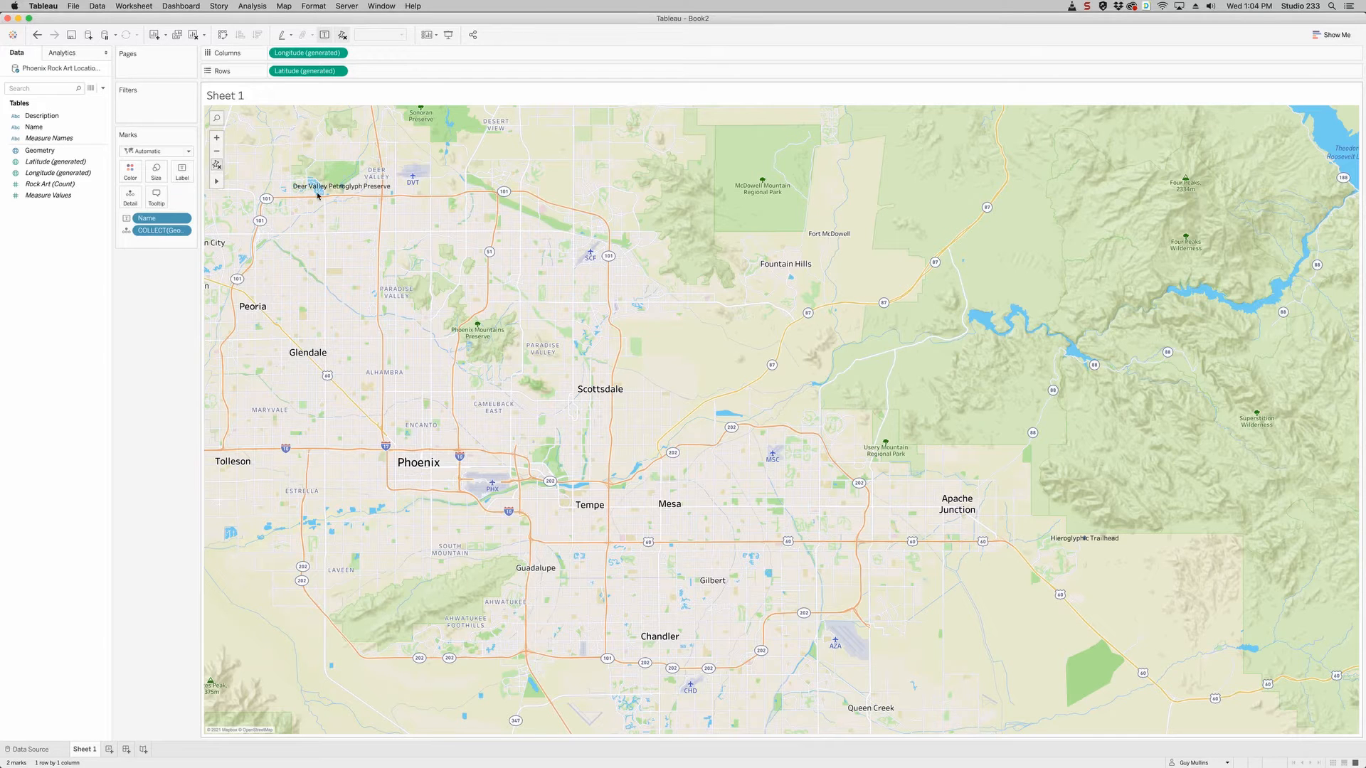
{"action": "left_click_drag", "start_coordinate": [169, 218], "coordinate": [162, 295]}
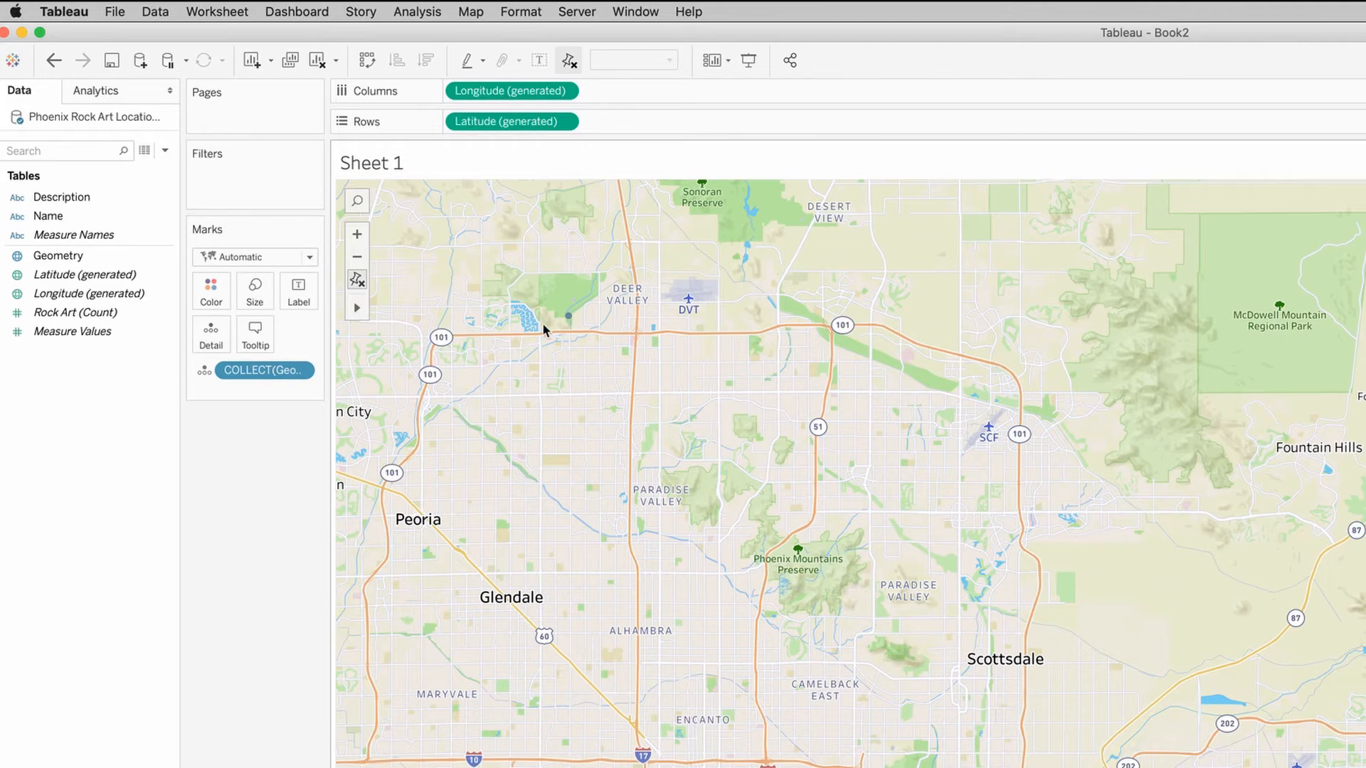
Set the colour of the map's location marks to dark red
{"action": "left_click", "coordinate": [206, 297]}
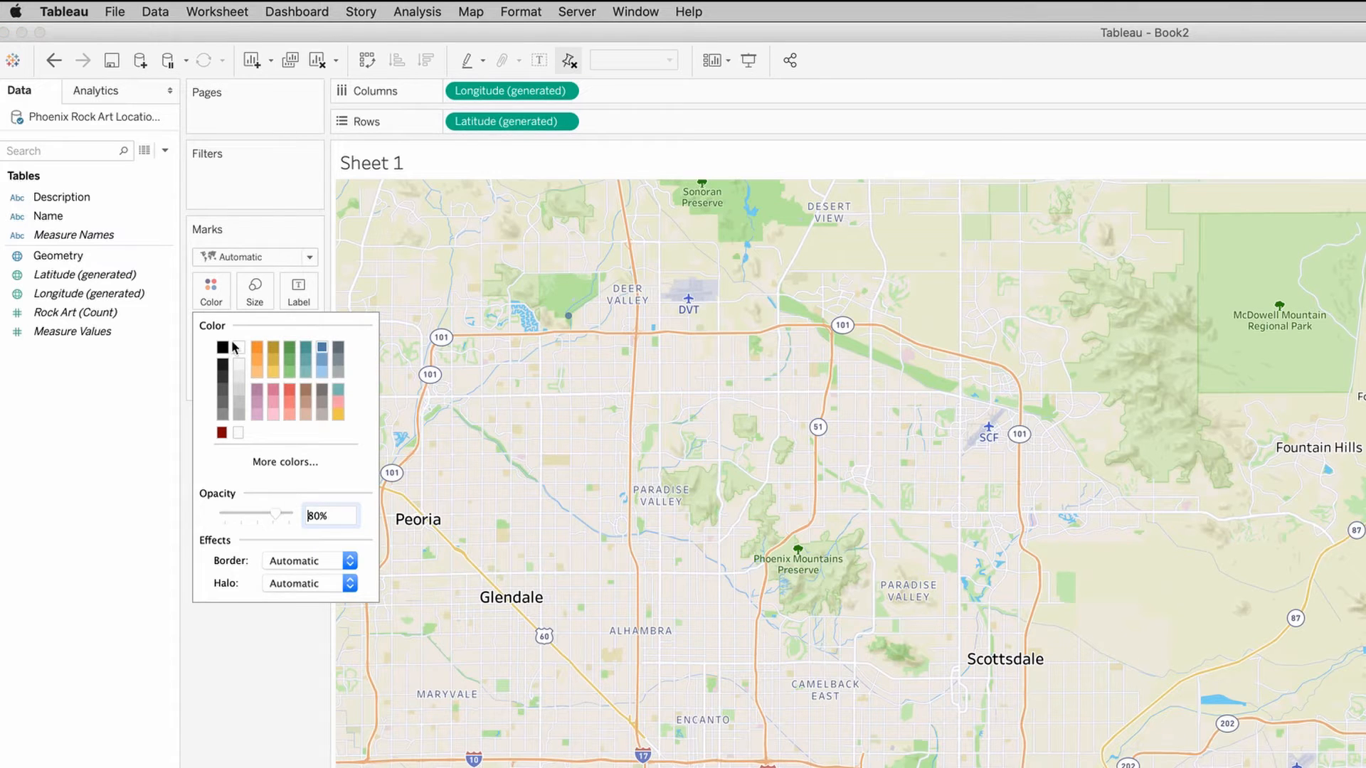
{"action": "left_click", "coordinate": [256, 729]}
{"action": "left_click", "coordinate": [210, 291]}
{"action": "left_click", "coordinate": [222, 431]}
{"action": "left_click", "coordinate": [256, 671]}
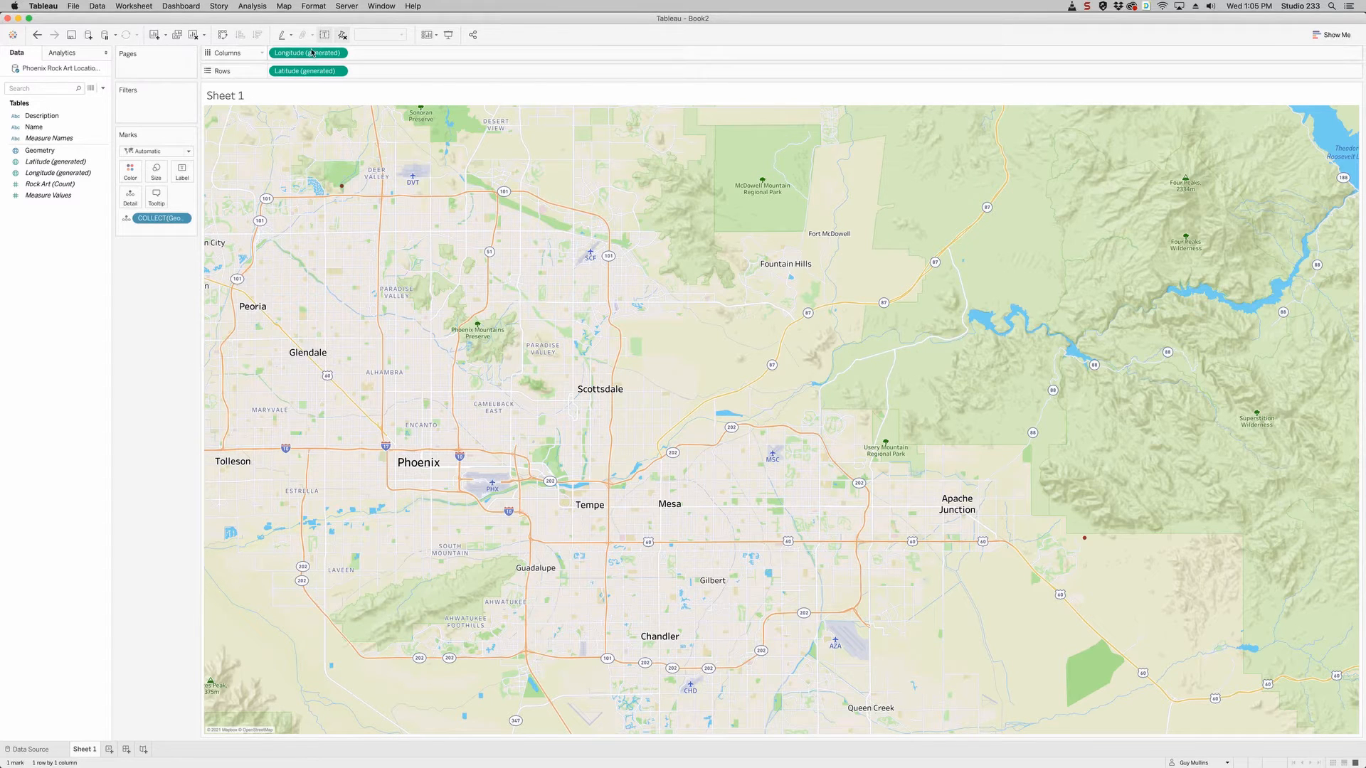
Export only the worksheet's view as a PNG image named Tableau_RockArt2.png in the MapGFX folder
{"action": "left_click", "coordinate": [134, 6]}
{"action": "mouse_move", "coordinate": [139, 48]}
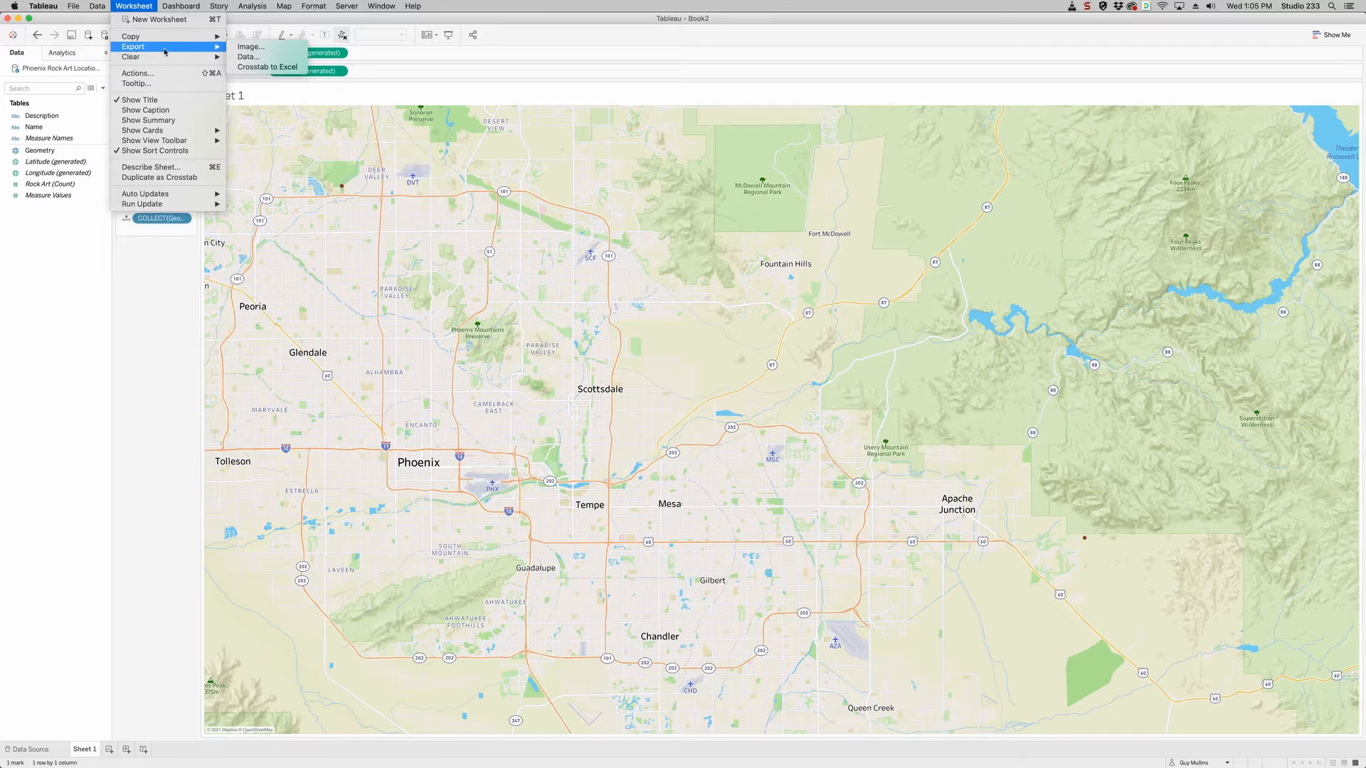
{"action": "left_click", "coordinate": [270, 47]}
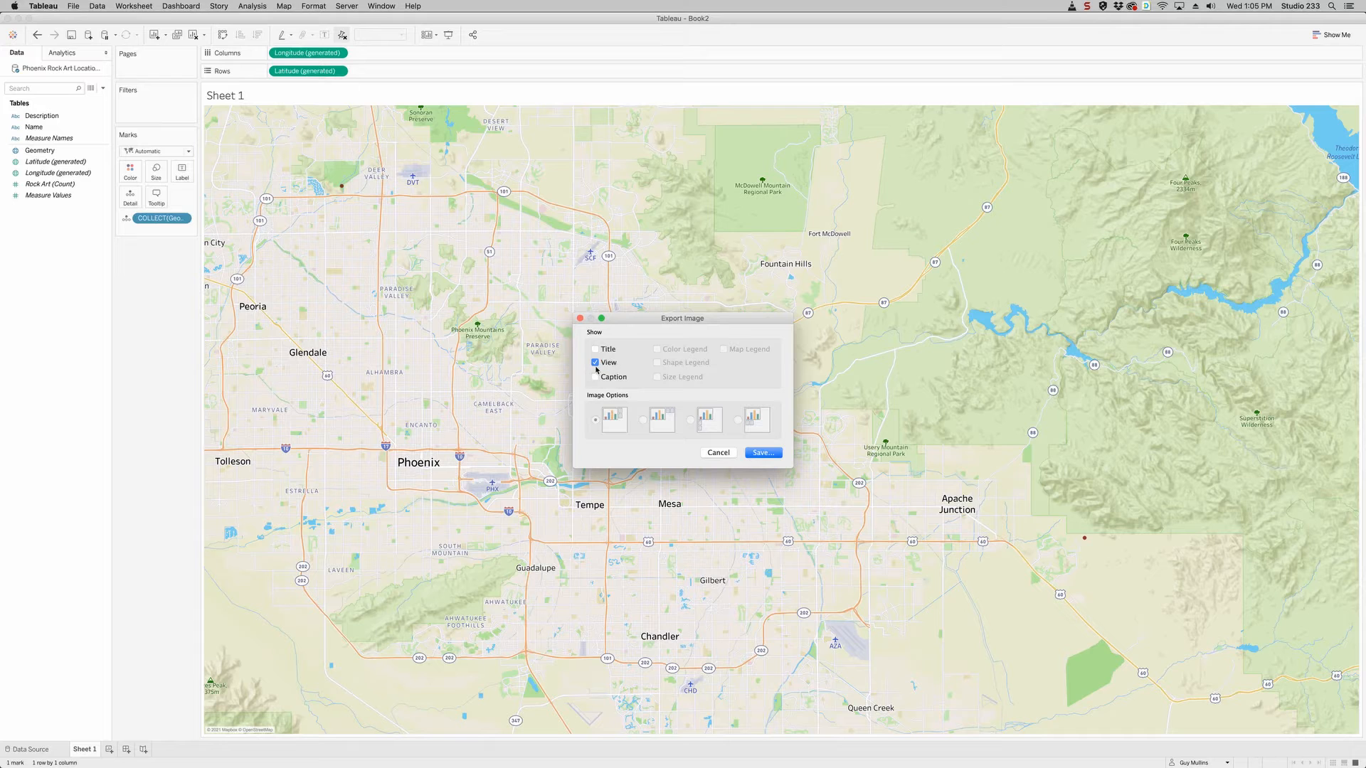
{"action": "left_click", "coordinate": [762, 453]}
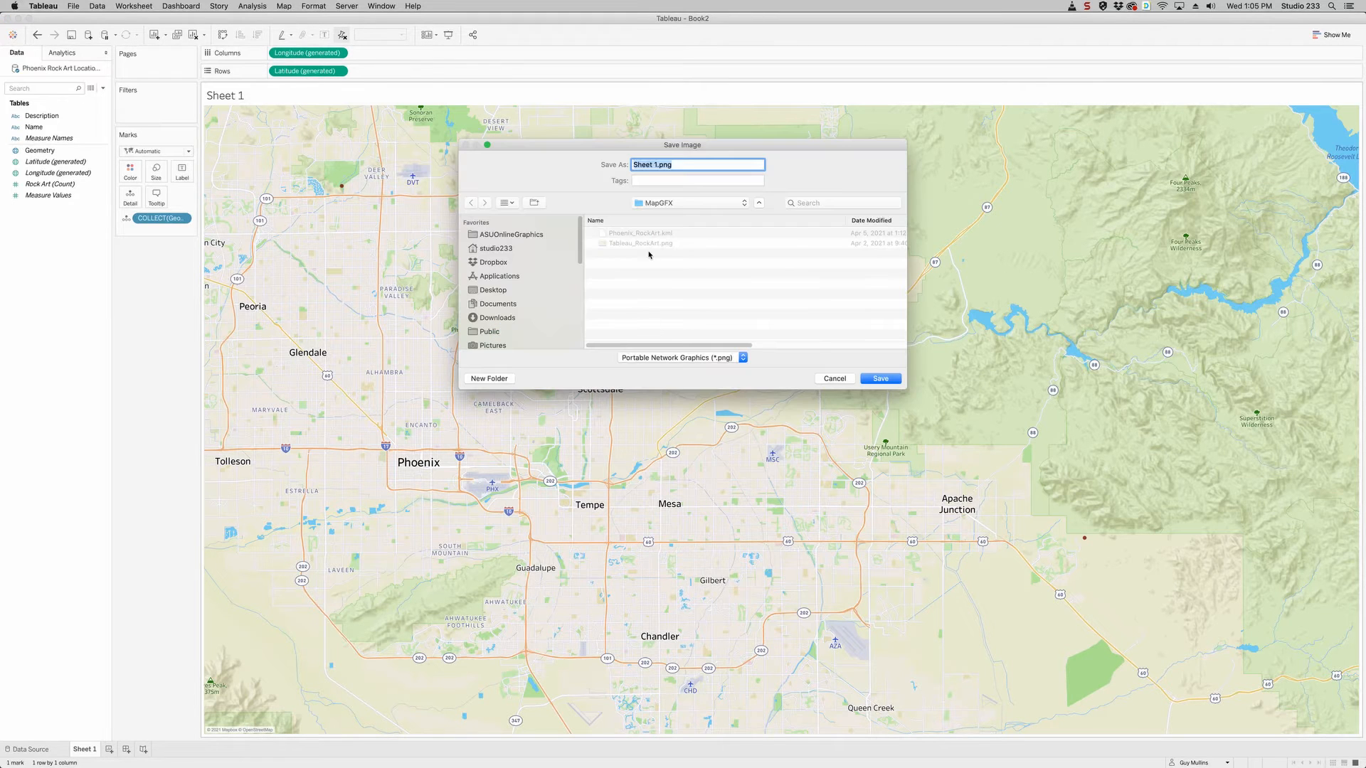
{"action": "type", "text": "Tableau_RockArt.png"}
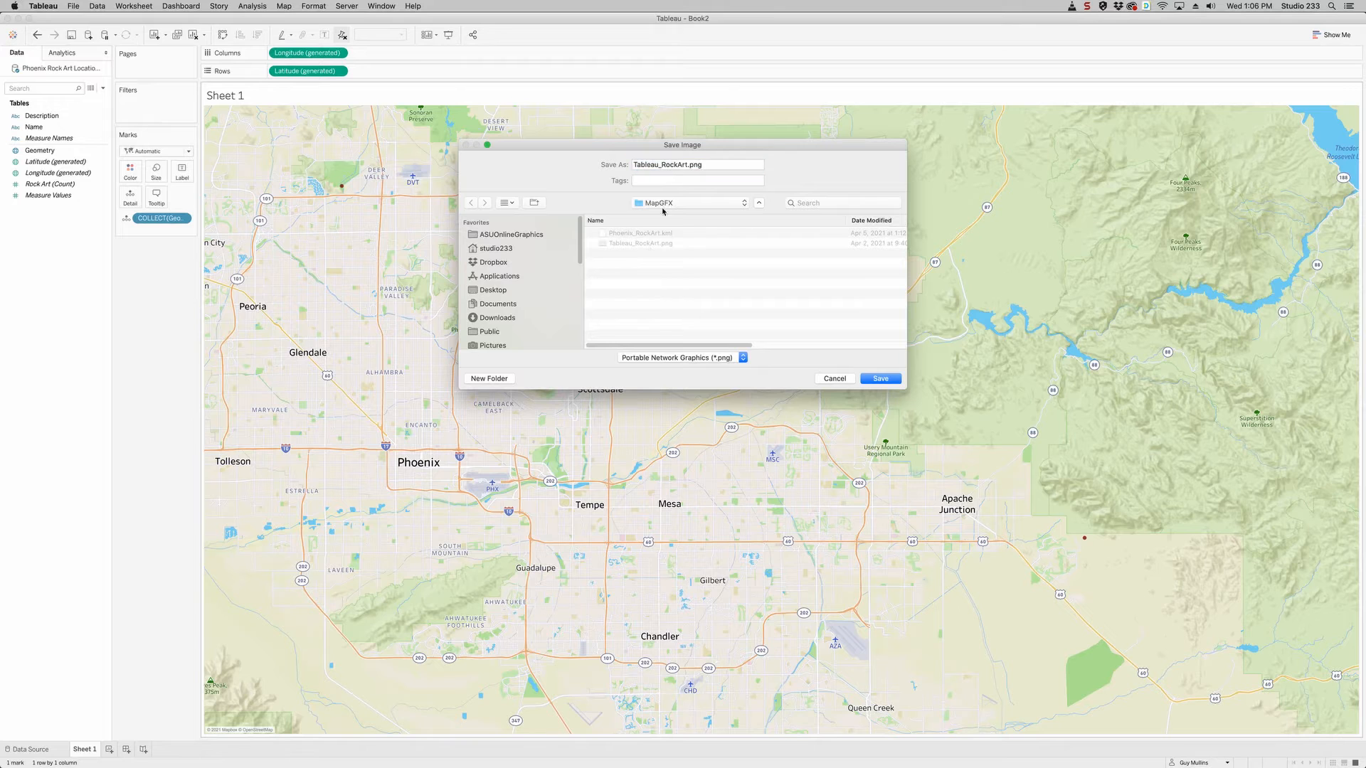
{"action": "left_click", "coordinate": [688, 165]}
{"action": "type", "text": "2"}
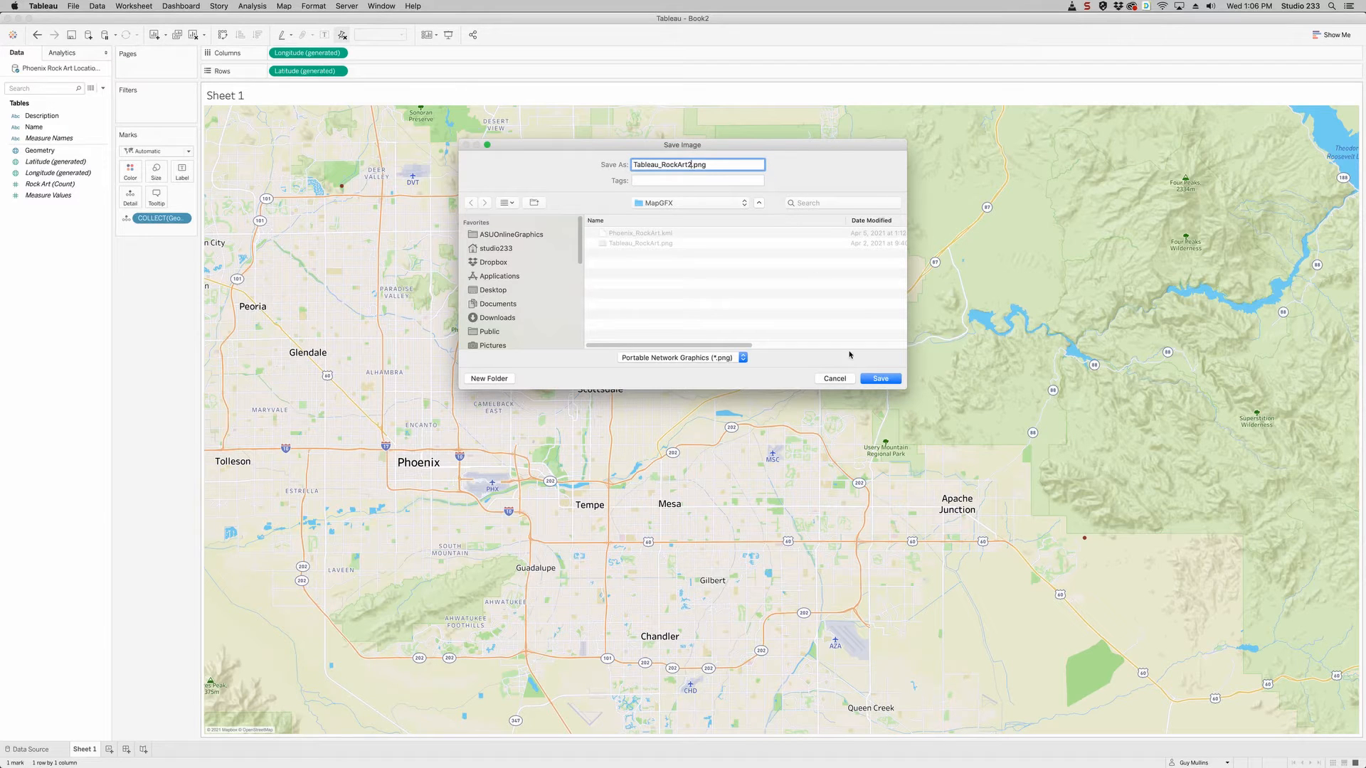
{"action": "left_click", "coordinate": [878, 379]}
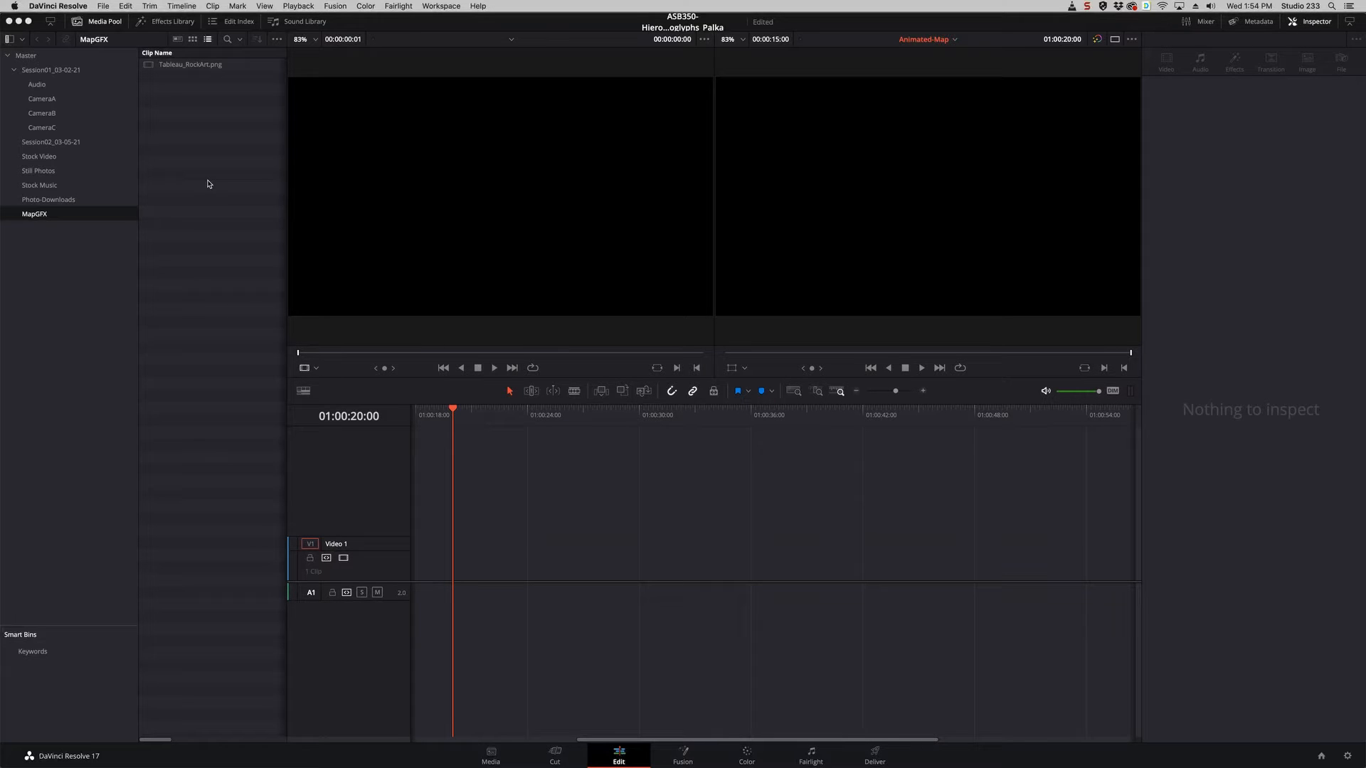
Switch to DaVinci Resolve and import Tableau_RockArt2.png from the MapGFX folder into the MapGFX bin
{"action": "right_click", "coordinate": [190, 133]}
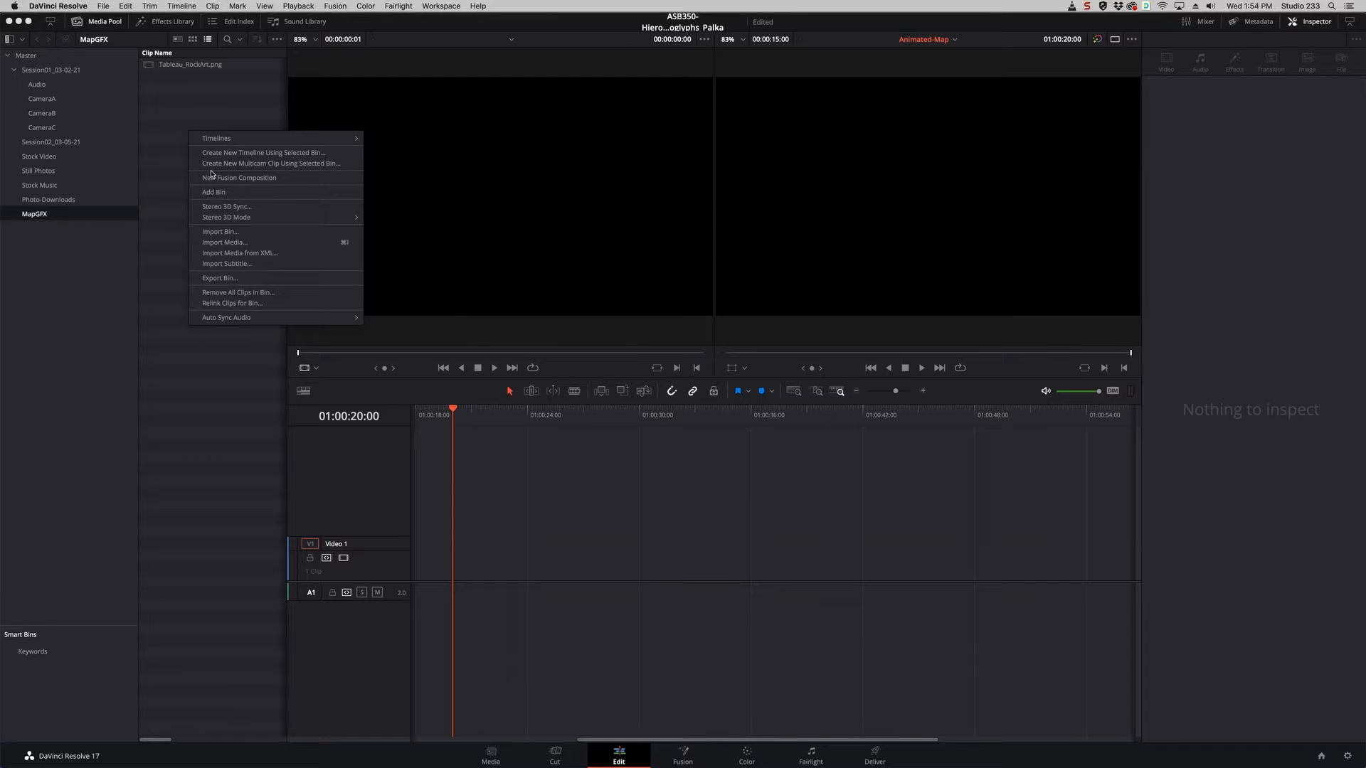
{"action": "left_click", "coordinate": [221, 243]}
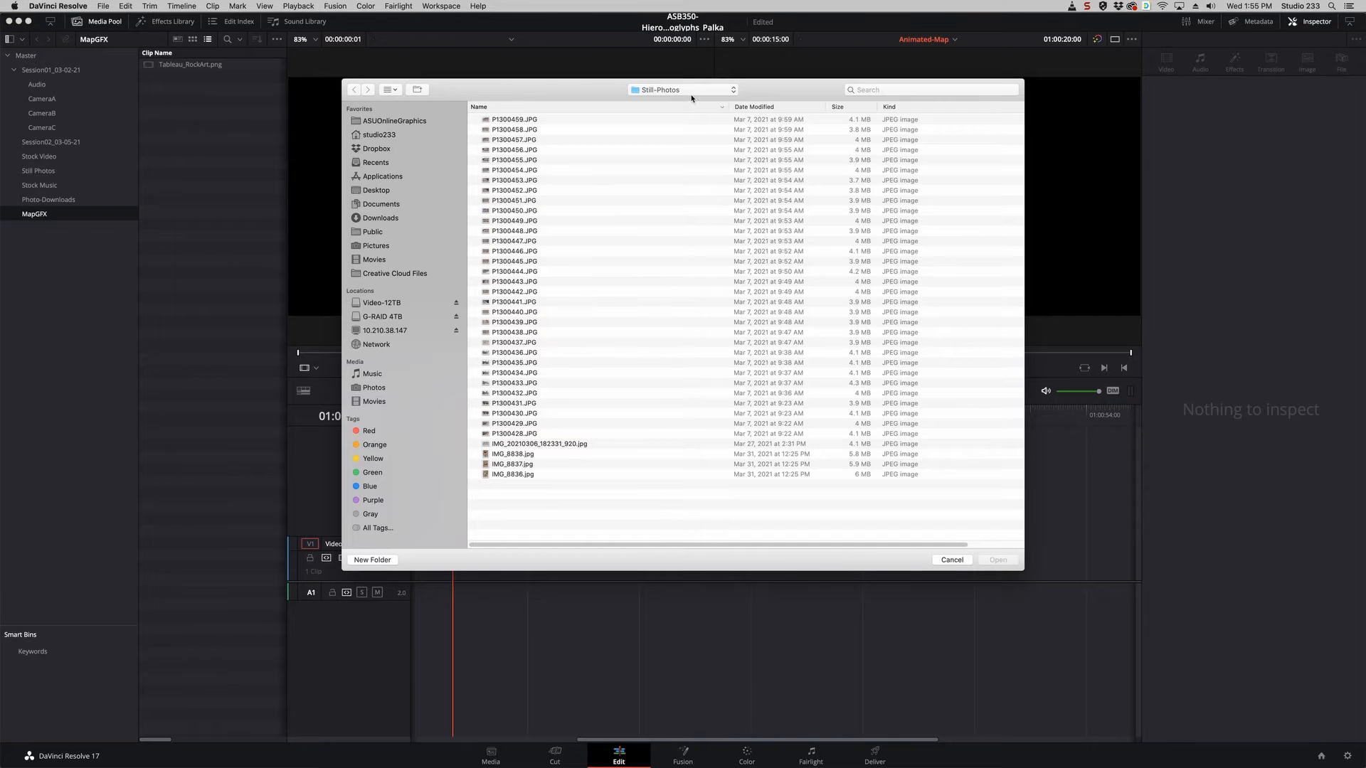
{"action": "left_click", "coordinate": [691, 95]}
{"action": "left_click", "coordinate": [689, 104]}
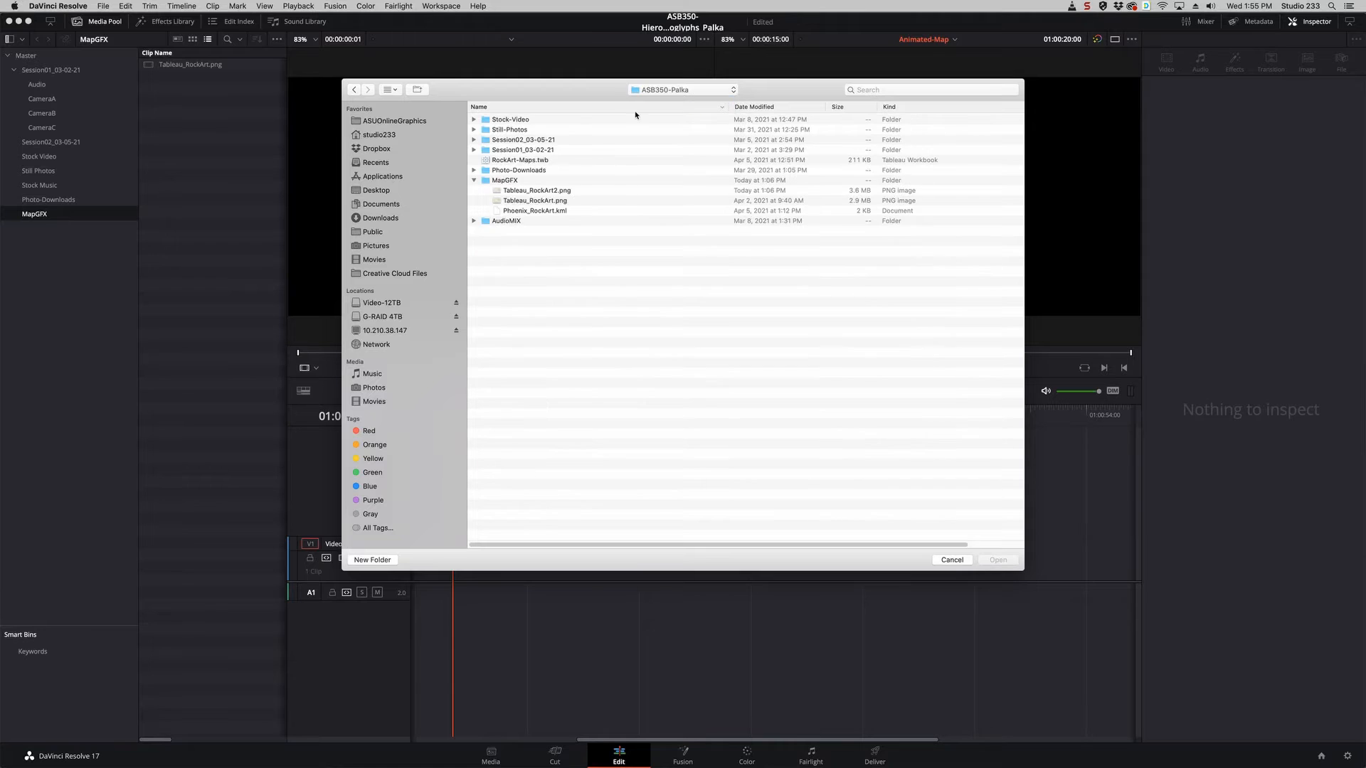
{"action": "left_click", "coordinate": [536, 192]}
{"action": "left_click", "coordinate": [998, 560]}
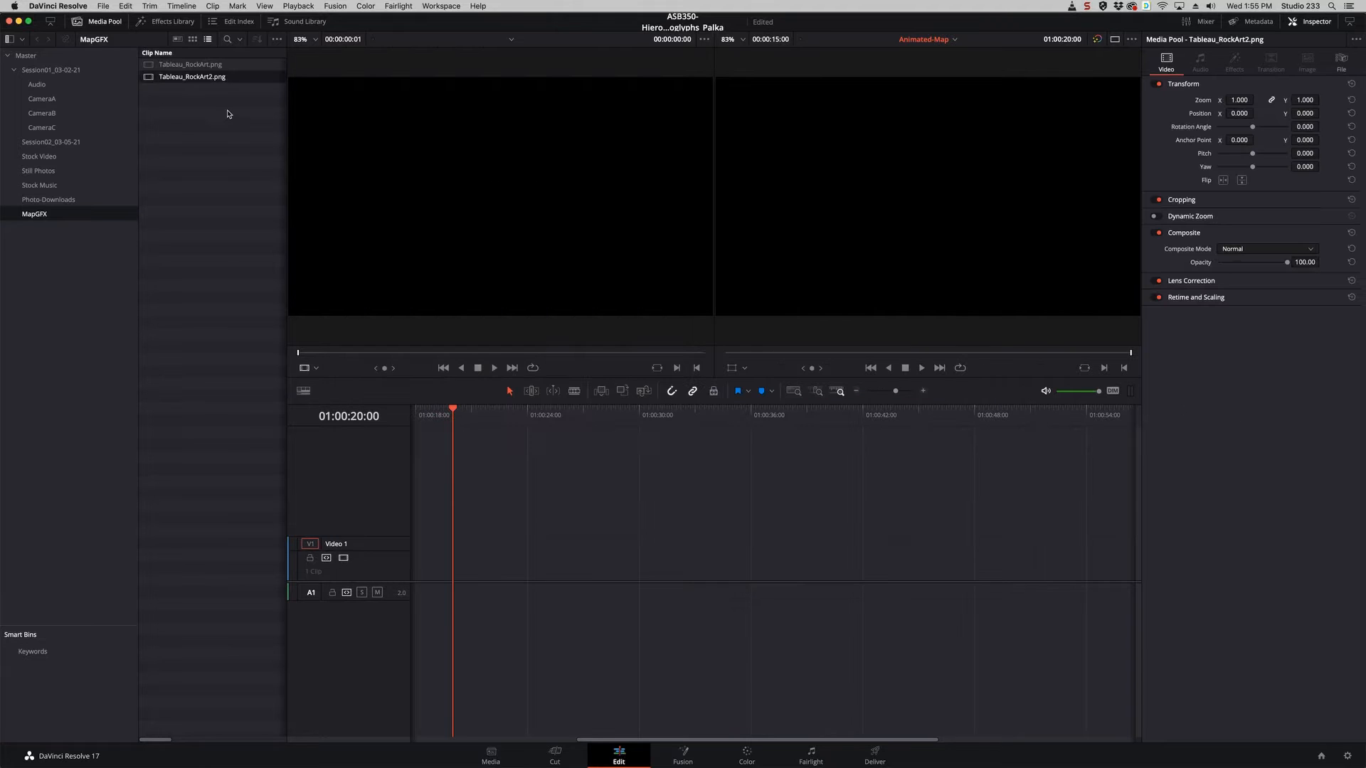
Place Tableau_RockArt2.png on track Video 1 at 01:00:20:00 and set its clip duration to 10 seconds
{"action": "left_click_drag", "start_coordinate": [151, 78], "coordinate": [461, 580]}
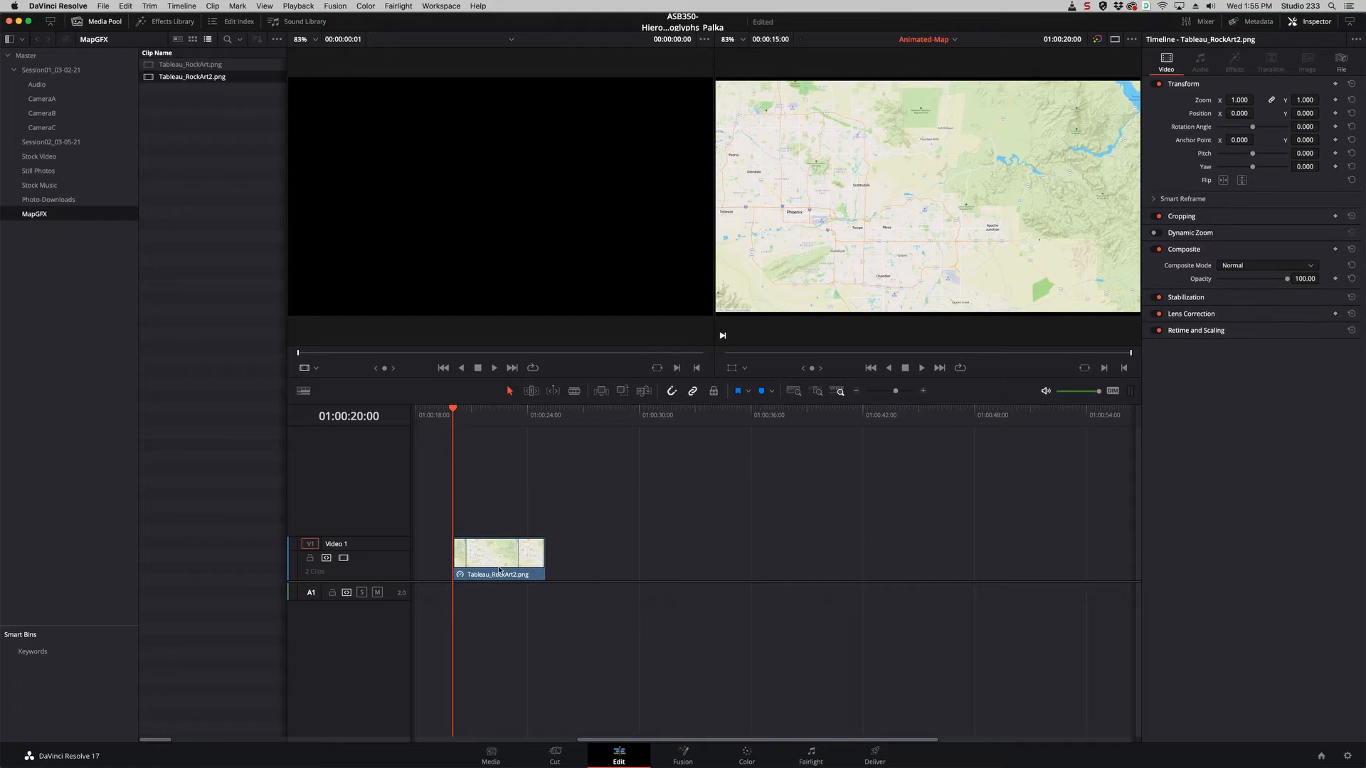
{"action": "right_click", "coordinate": [503, 560]}
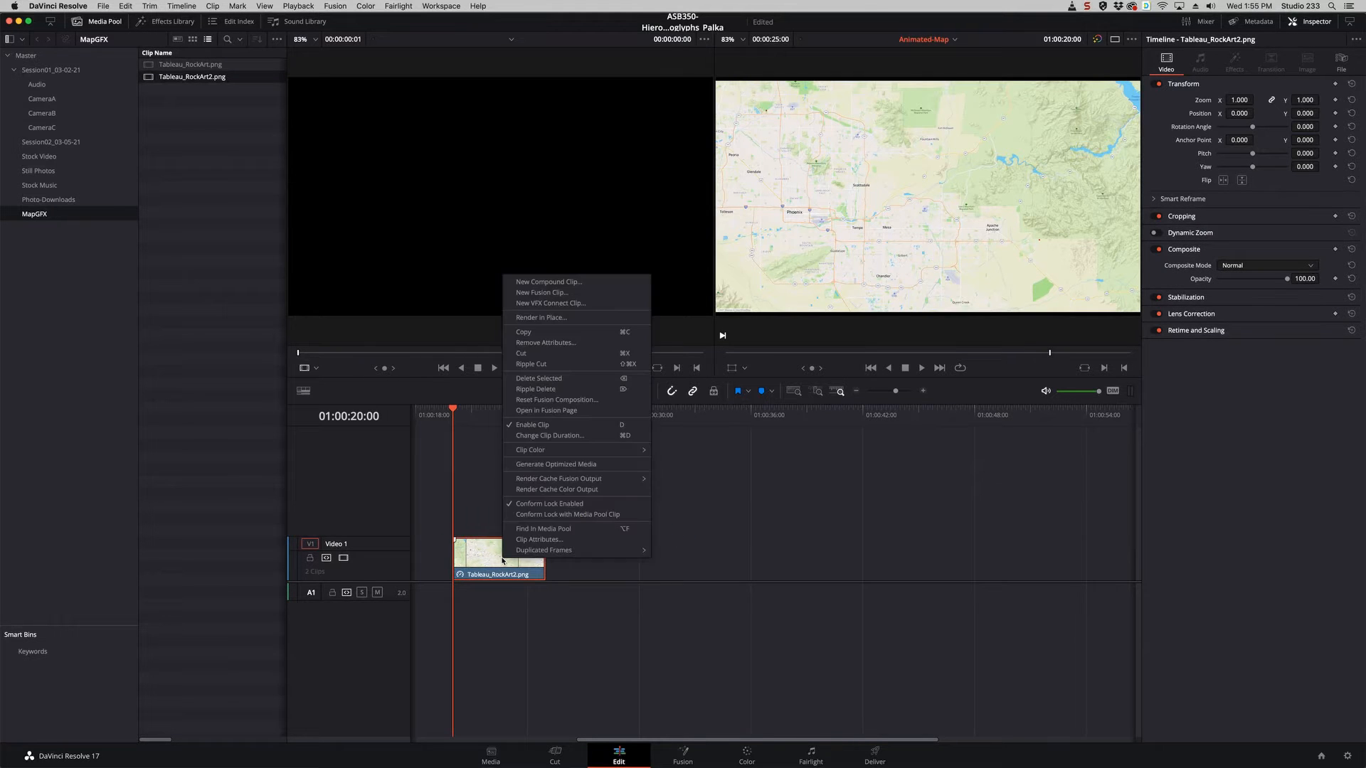
{"action": "mouse_move", "coordinate": [513, 553]}
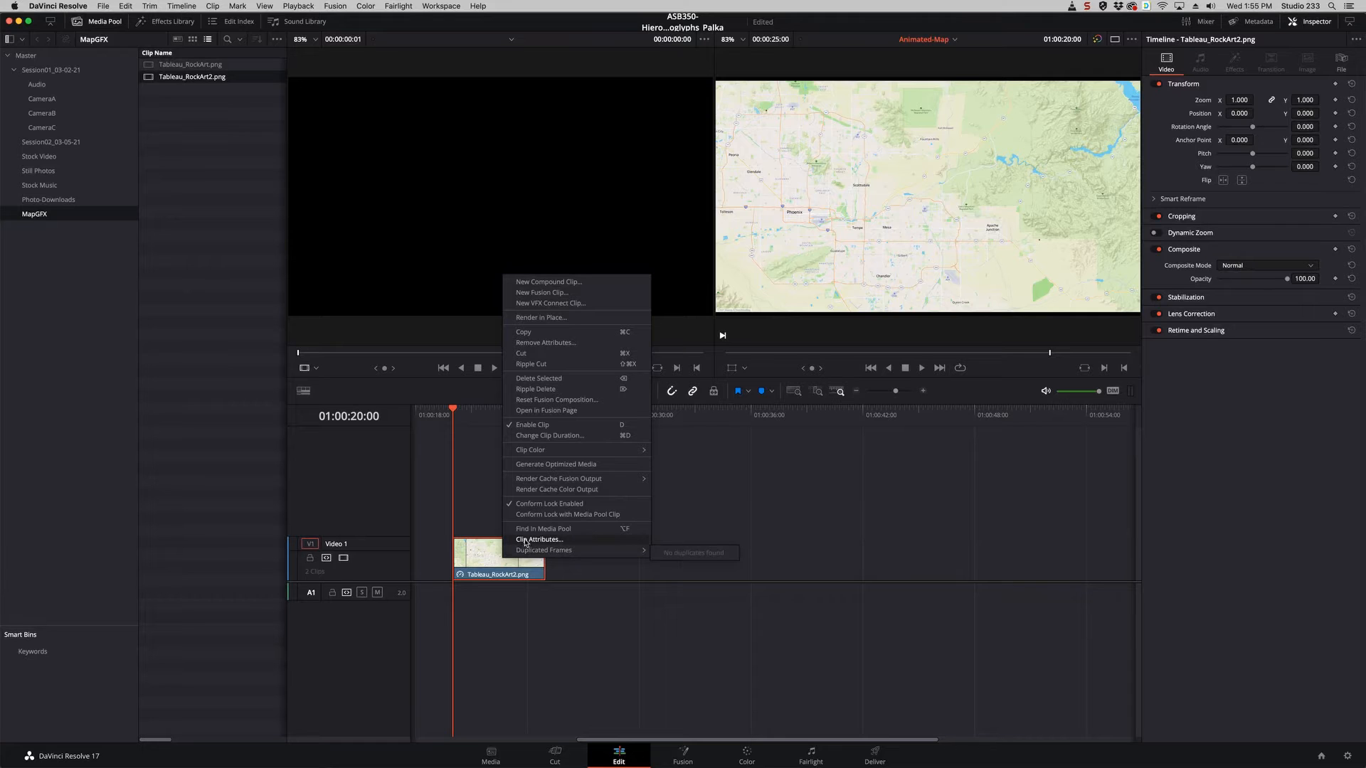
{"action": "left_click", "coordinate": [554, 437]}
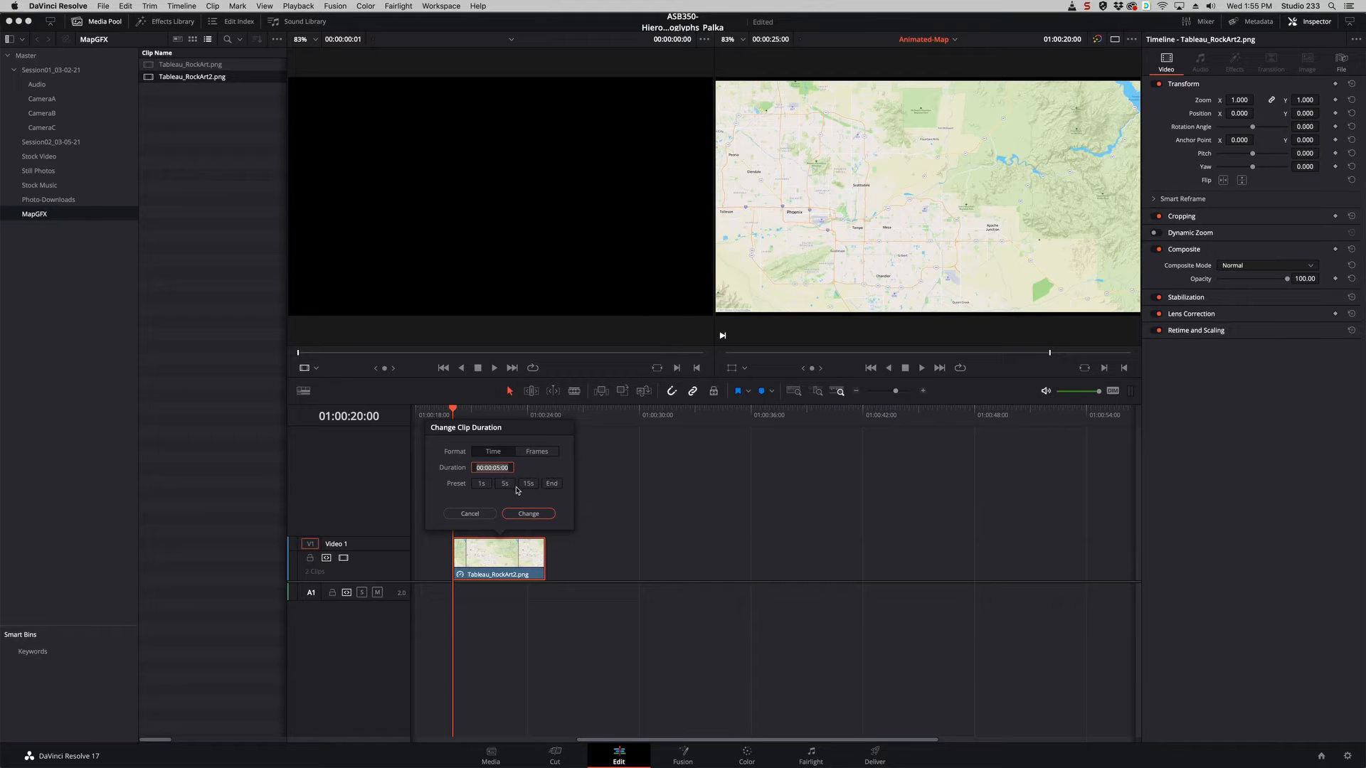
{"action": "type", "text": "1000"}
{"action": "key", "text": "Return"}
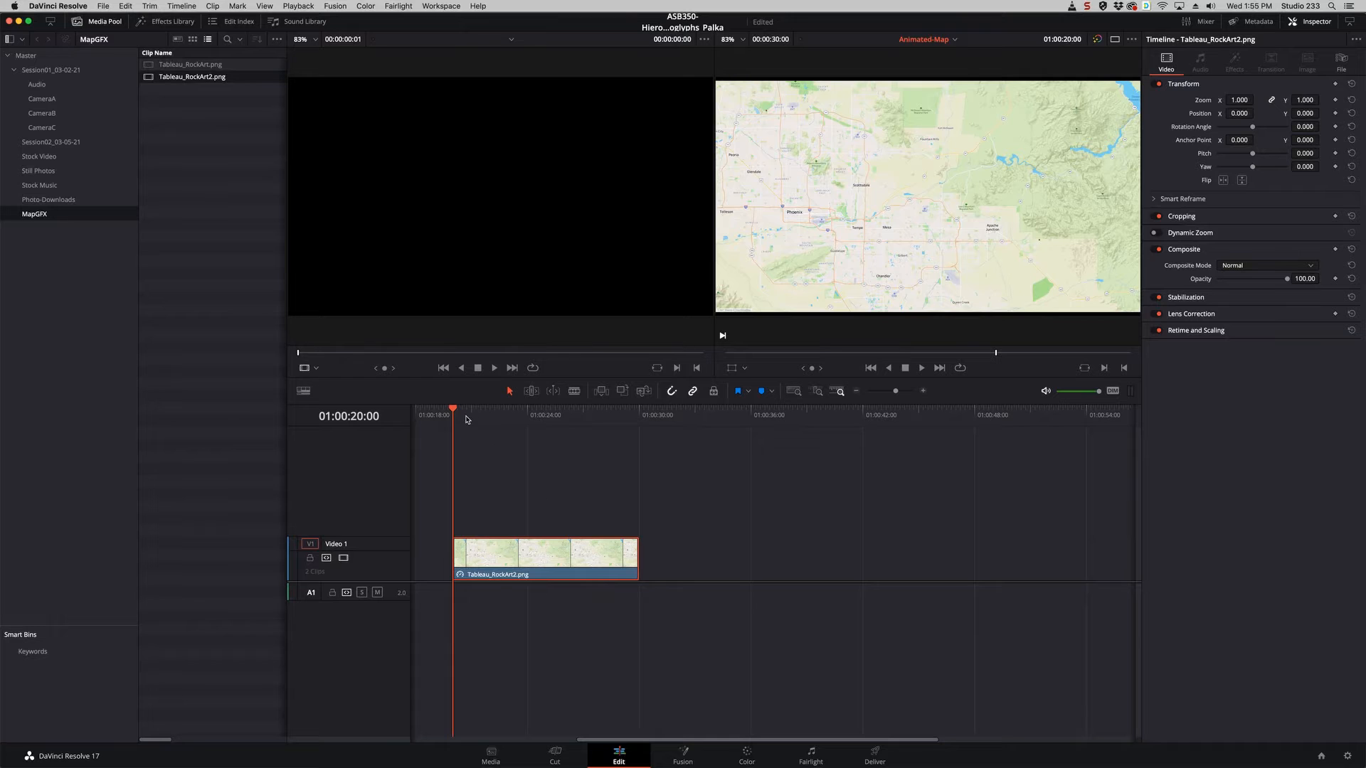
Move the playhead to 01:00:24:12 within the map clip and switch to a single, enlarged timeline viewer
{"action": "left_click_drag", "start_coordinate": [466, 419], "coordinate": [537, 417]}
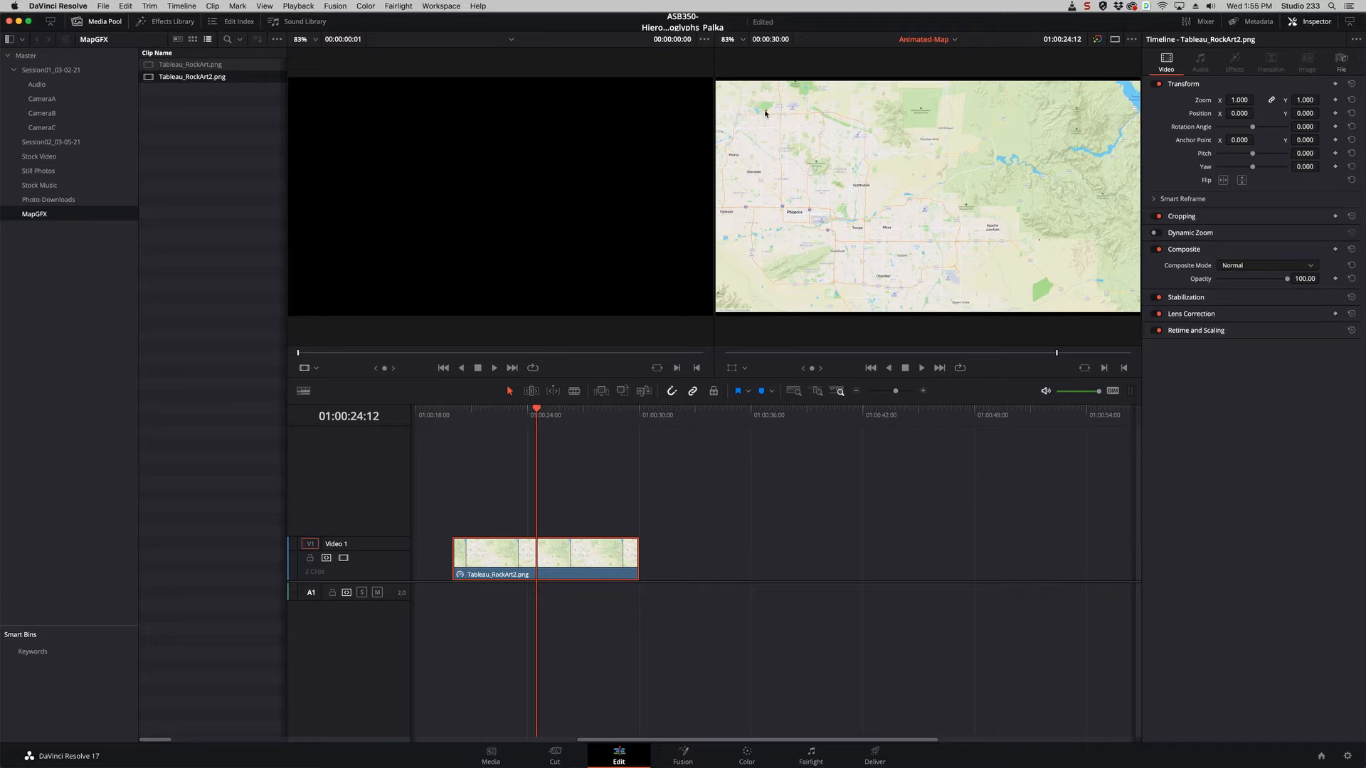
{"action": "left_click", "coordinate": [1115, 39]}
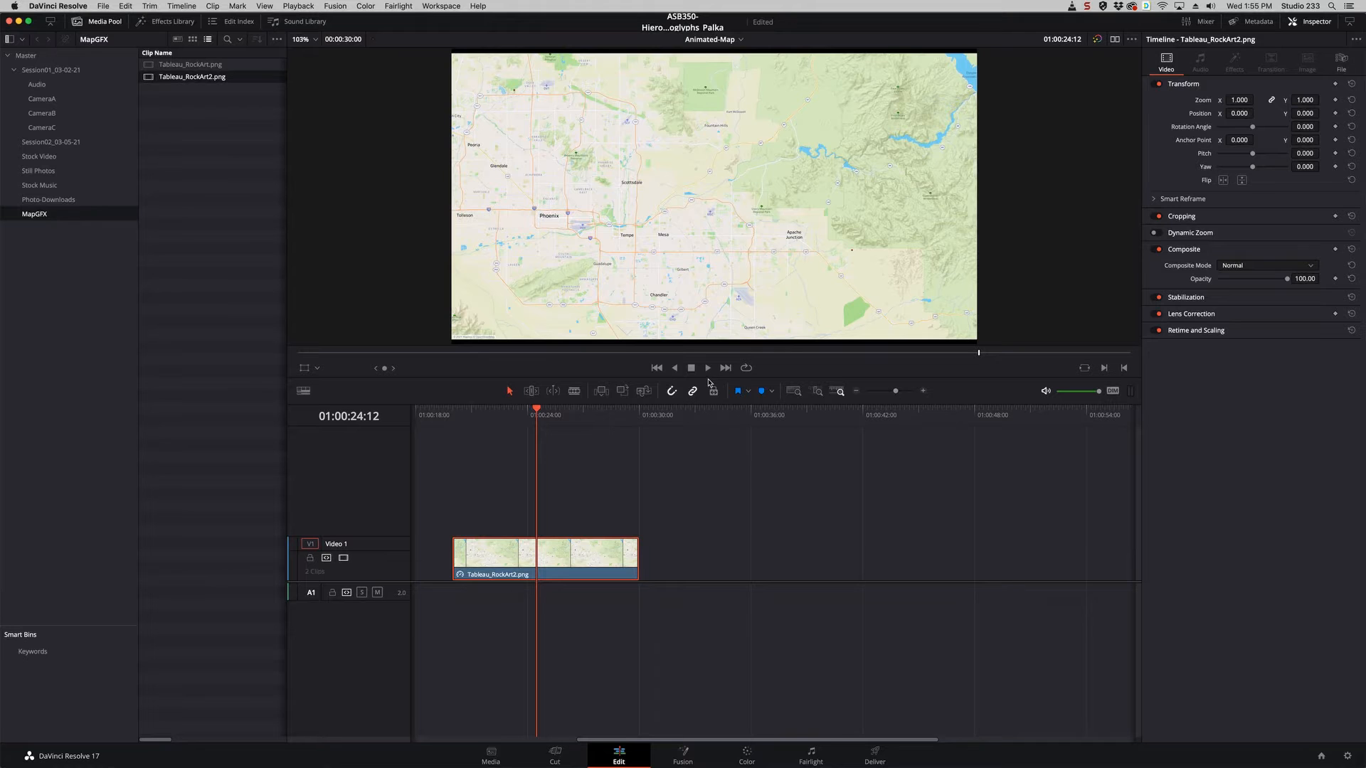
{"action": "left_click_drag", "start_coordinate": [709, 377], "coordinate": [704, 518]}
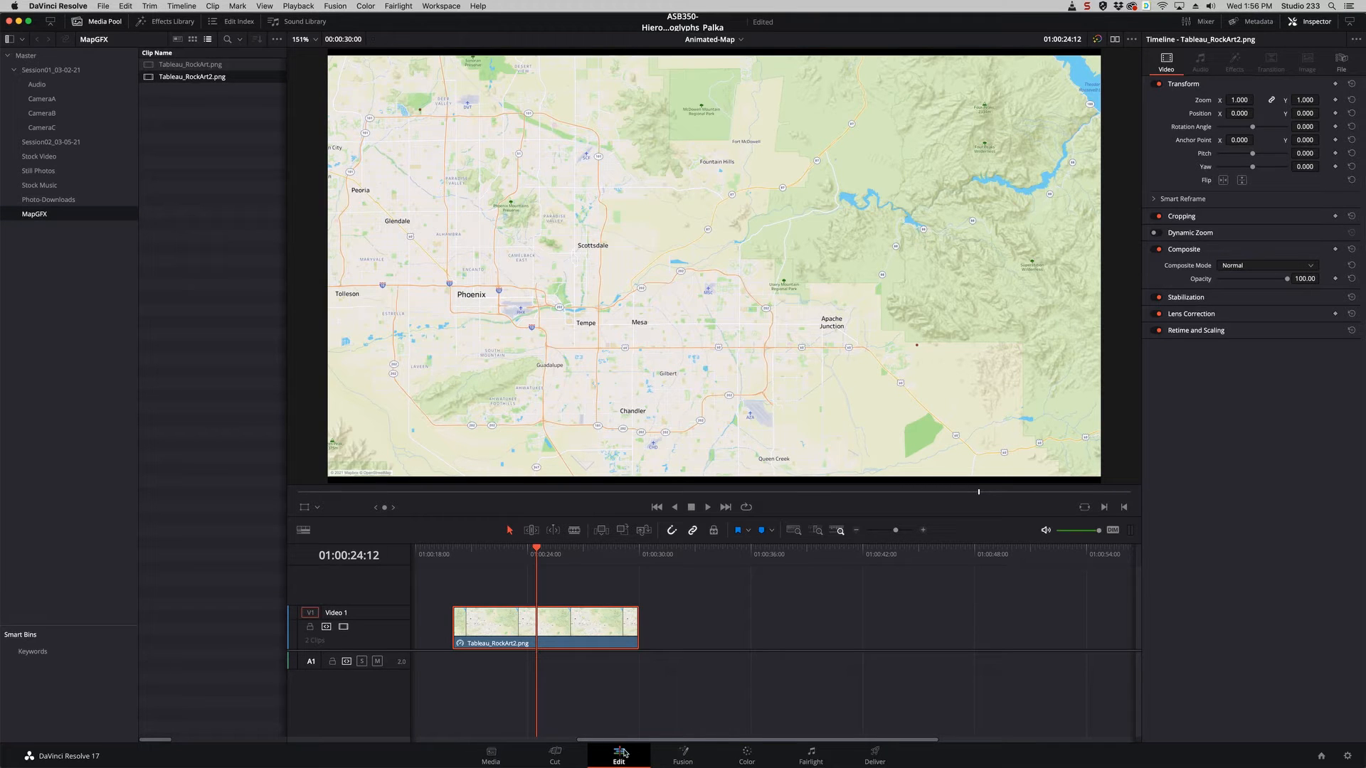
Open the map clip in Fusion, enlarging the viewers and moving the MediaIn1 and MediaOut1 nodes to the middle of the node graph
{"action": "left_click", "coordinate": [687, 761]}
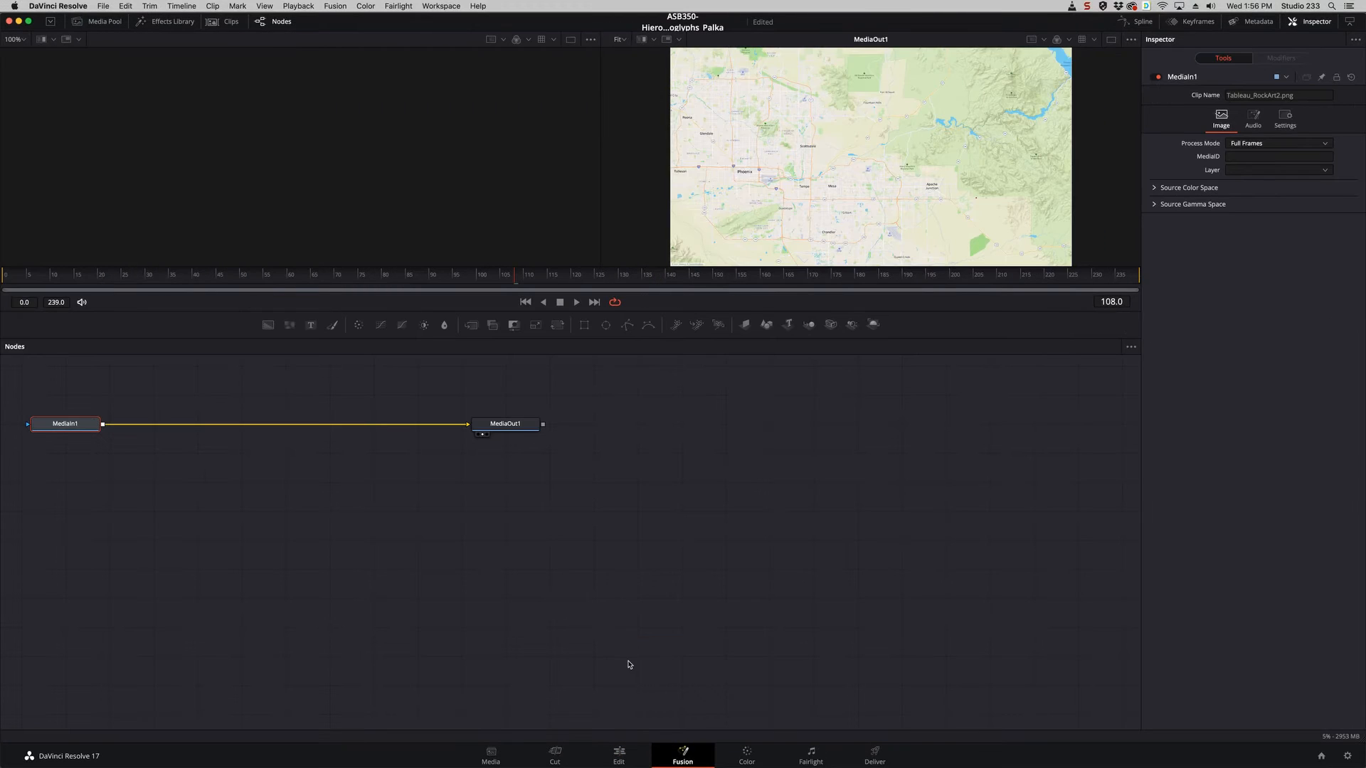
{"action": "left_click_drag", "start_coordinate": [27, 391], "coordinate": [520, 480]}
{"action": "left_click_drag", "start_coordinate": [514, 431], "coordinate": [854, 536]}
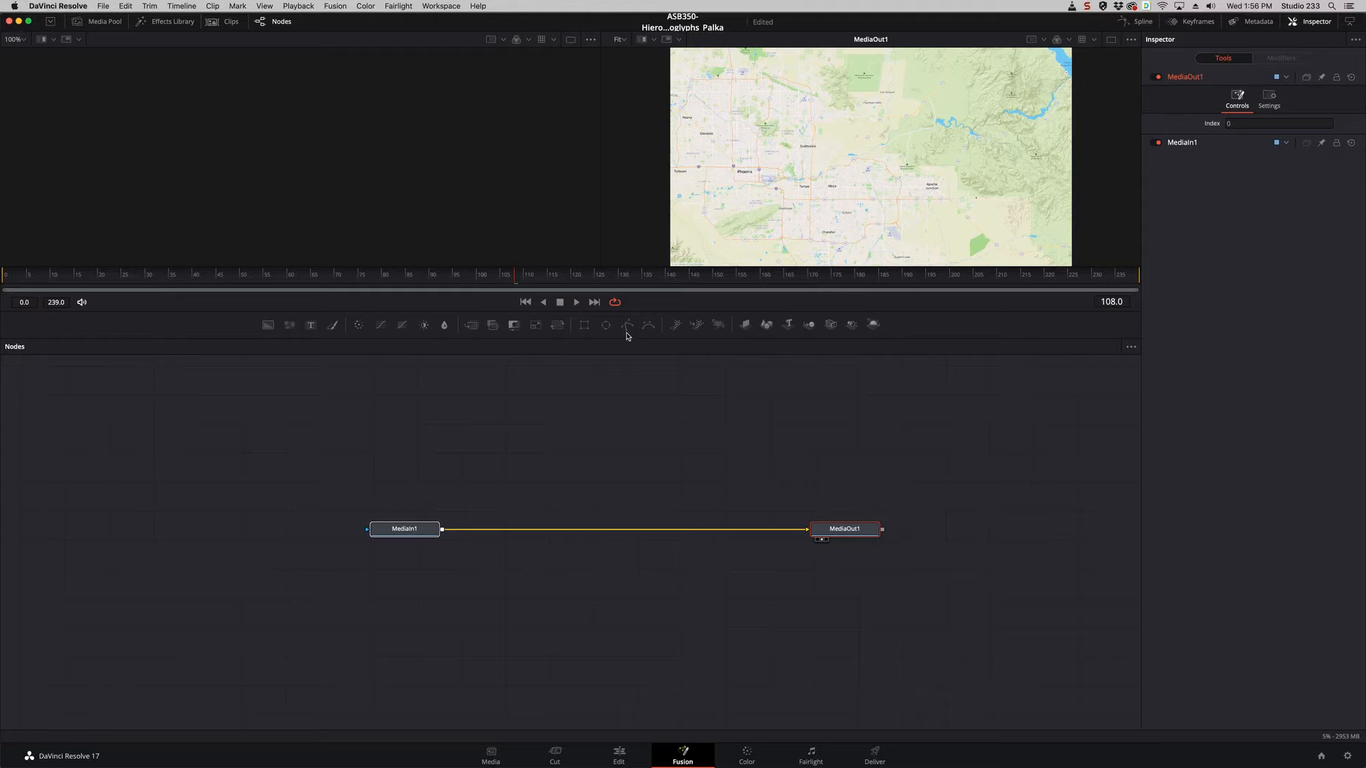
{"action": "left_click_drag", "start_coordinate": [626, 338], "coordinate": [626, 466]}
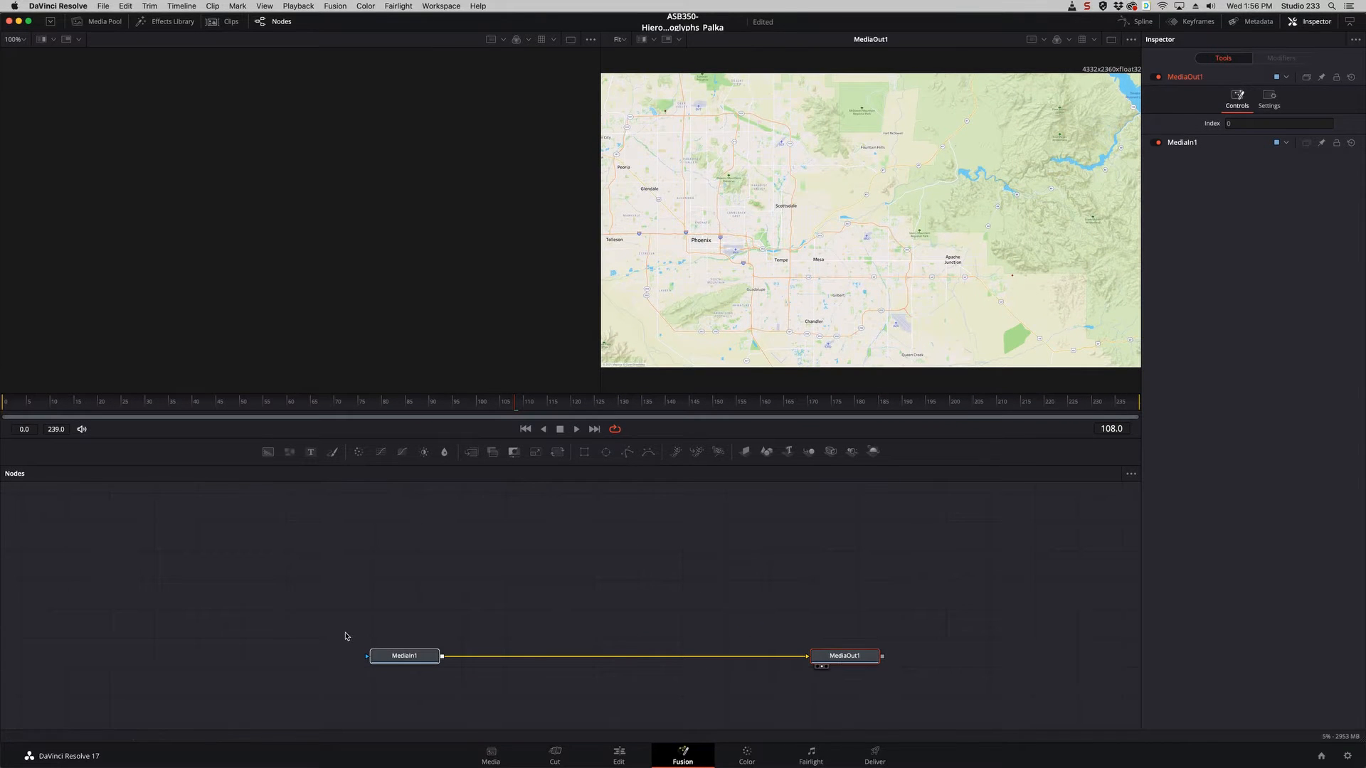
{"action": "left_click_drag", "start_coordinate": [349, 635], "coordinate": [843, 604]}
{"action": "left_click", "coordinate": [692, 532]}
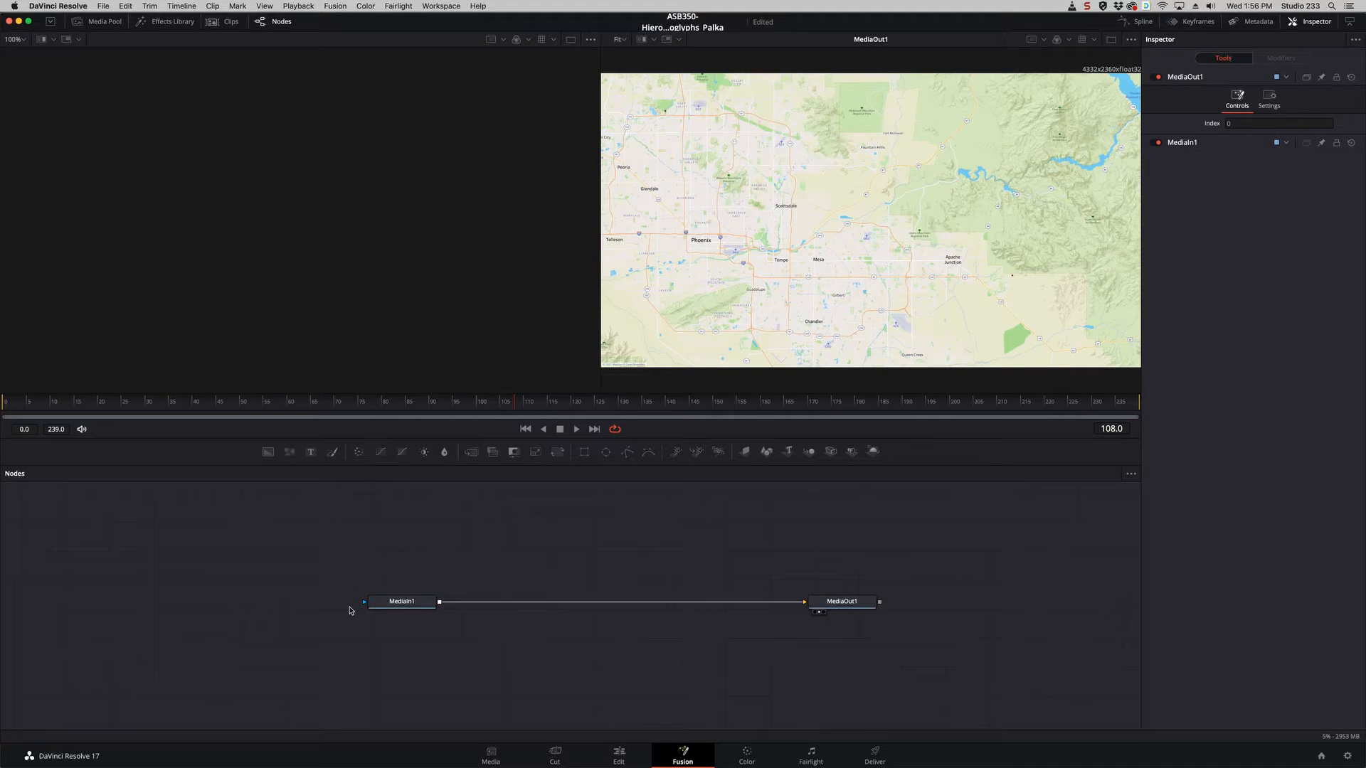
Show MediaIn1 in the first viewer and move both the MediaIn1 and MediaOut1 nodes slightly lower in the node graph
{"action": "left_click", "coordinate": [410, 604]}
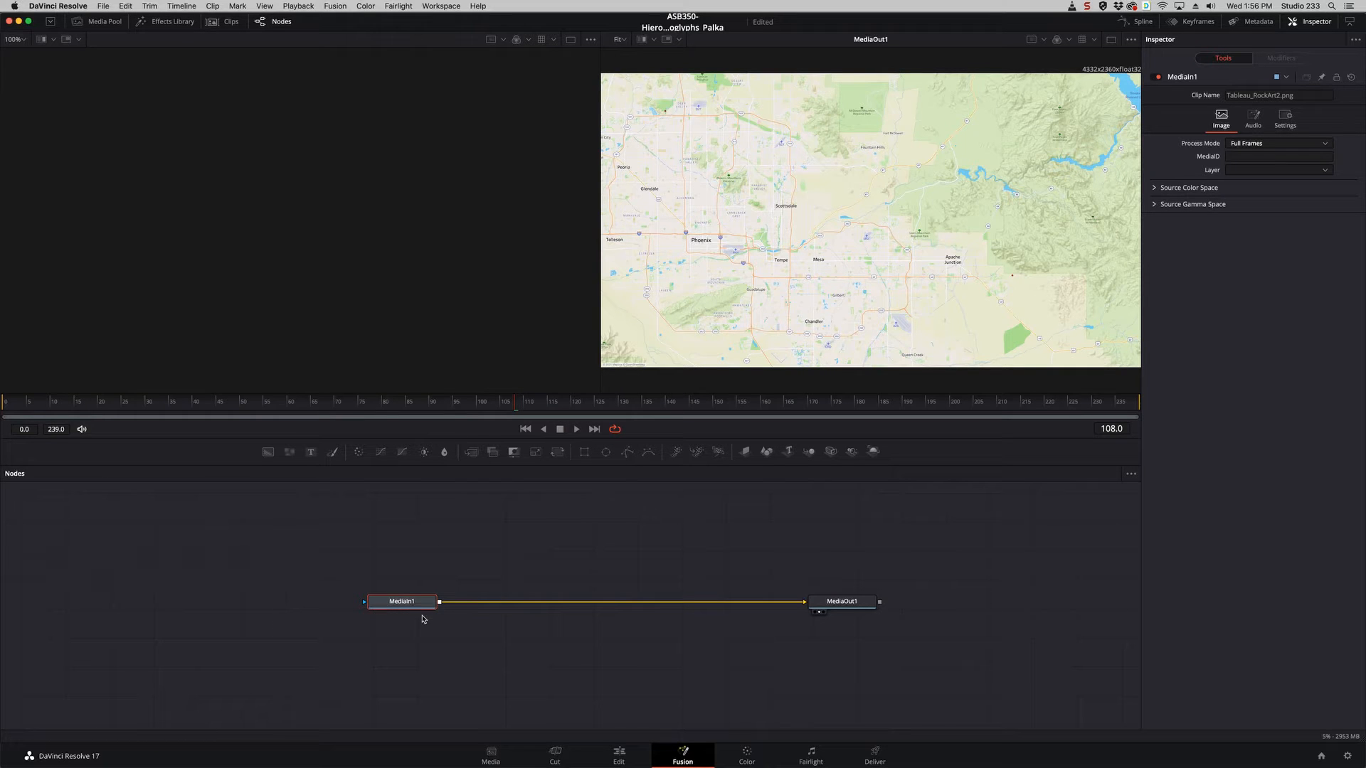
{"action": "key", "text": "1"}
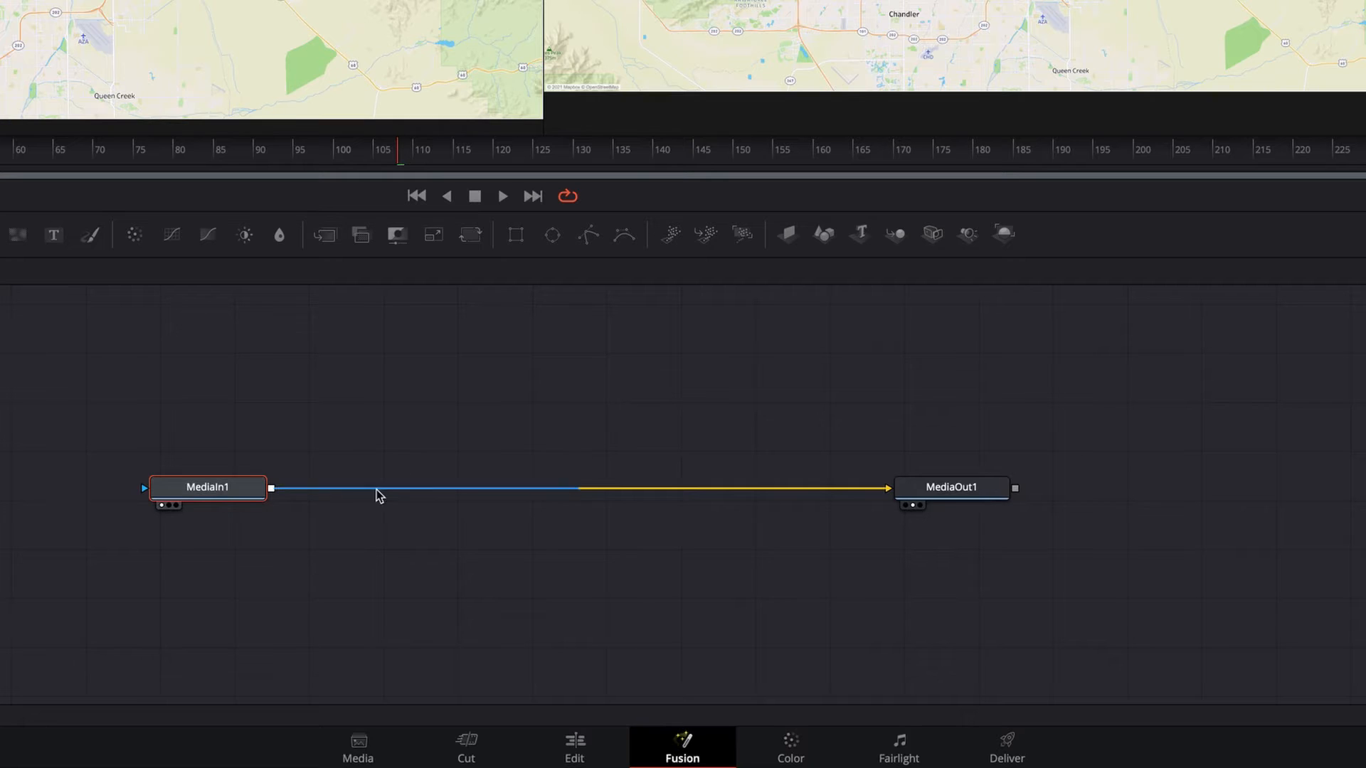
{"action": "left_click", "coordinate": [959, 489]}
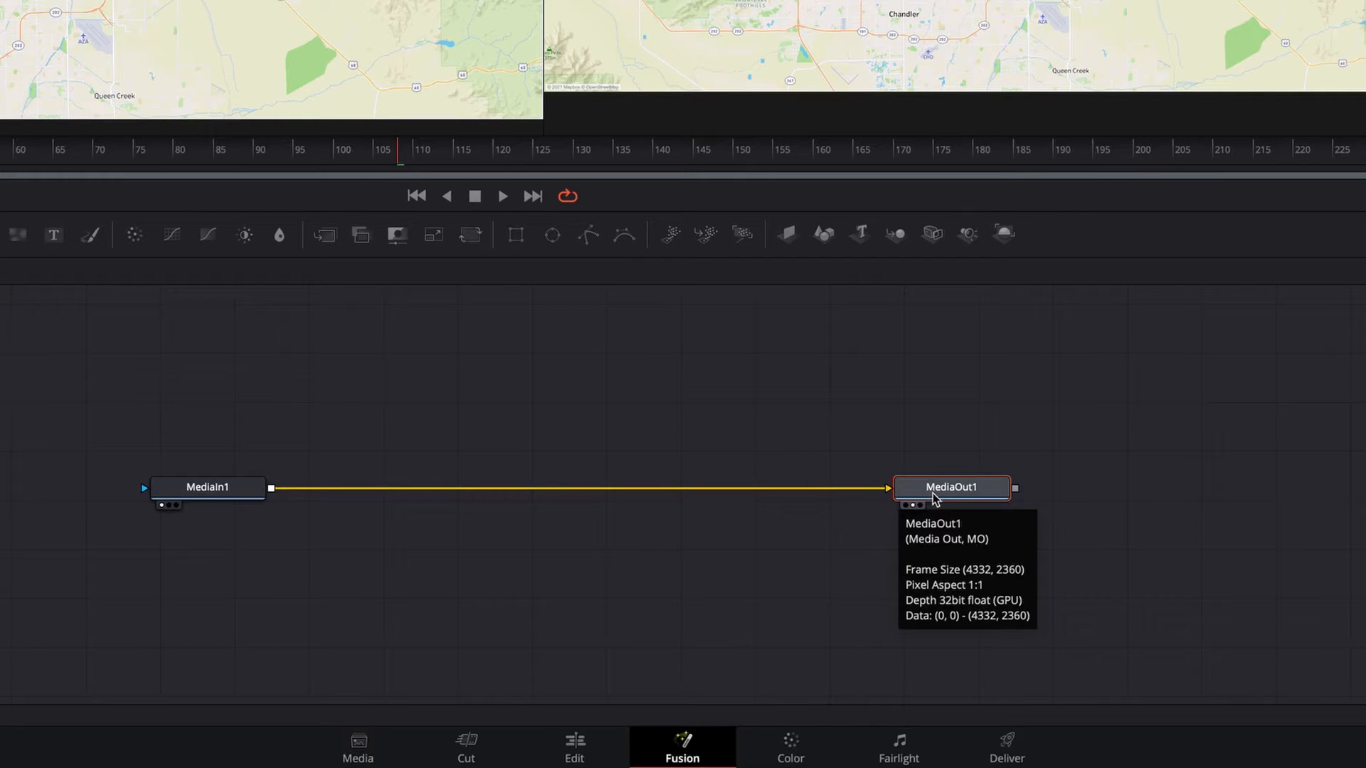
{"action": "left_click_drag", "start_coordinate": [153, 443], "coordinate": [980, 557]}
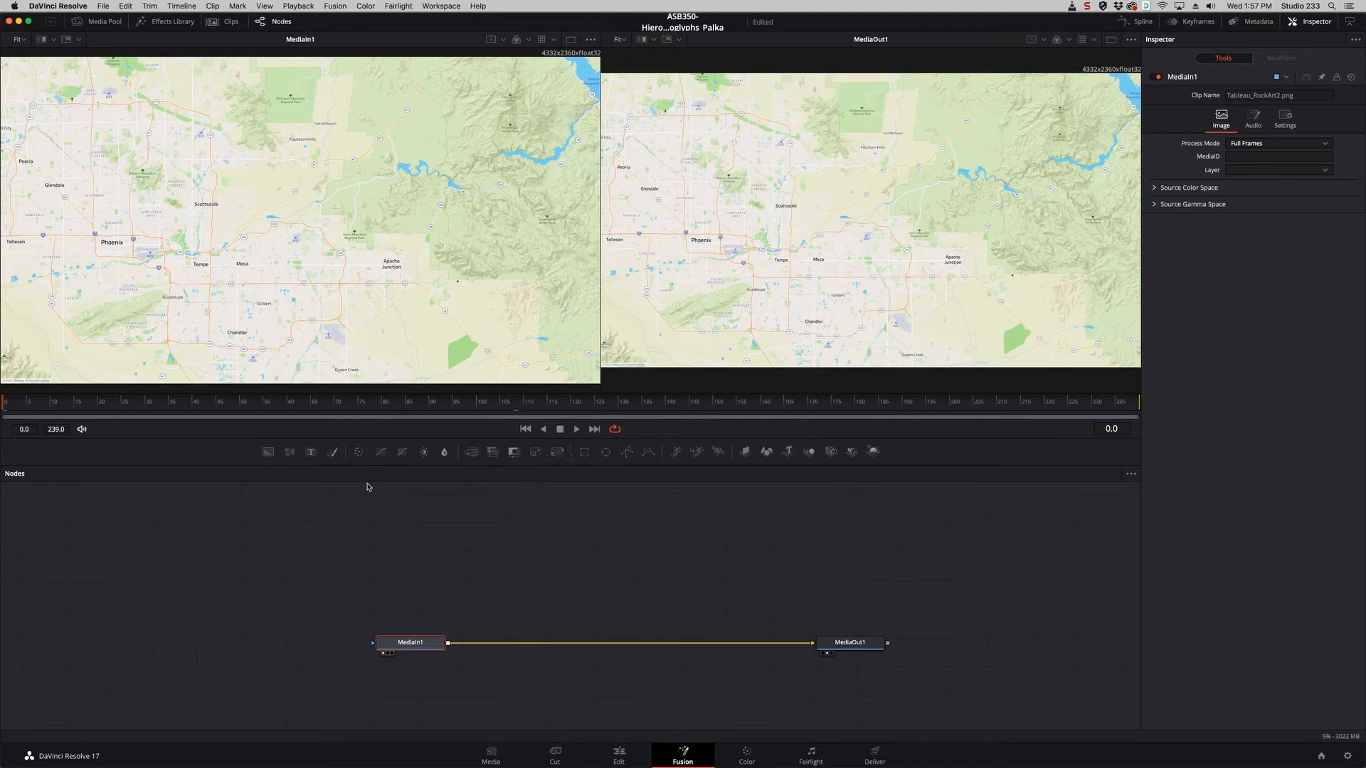
Add a Background node above the connection between MediaIn1 and MediaOut1 and show it in the first viewer
{"action": "left_click_drag", "start_coordinate": [268, 451], "coordinate": [530, 545]}
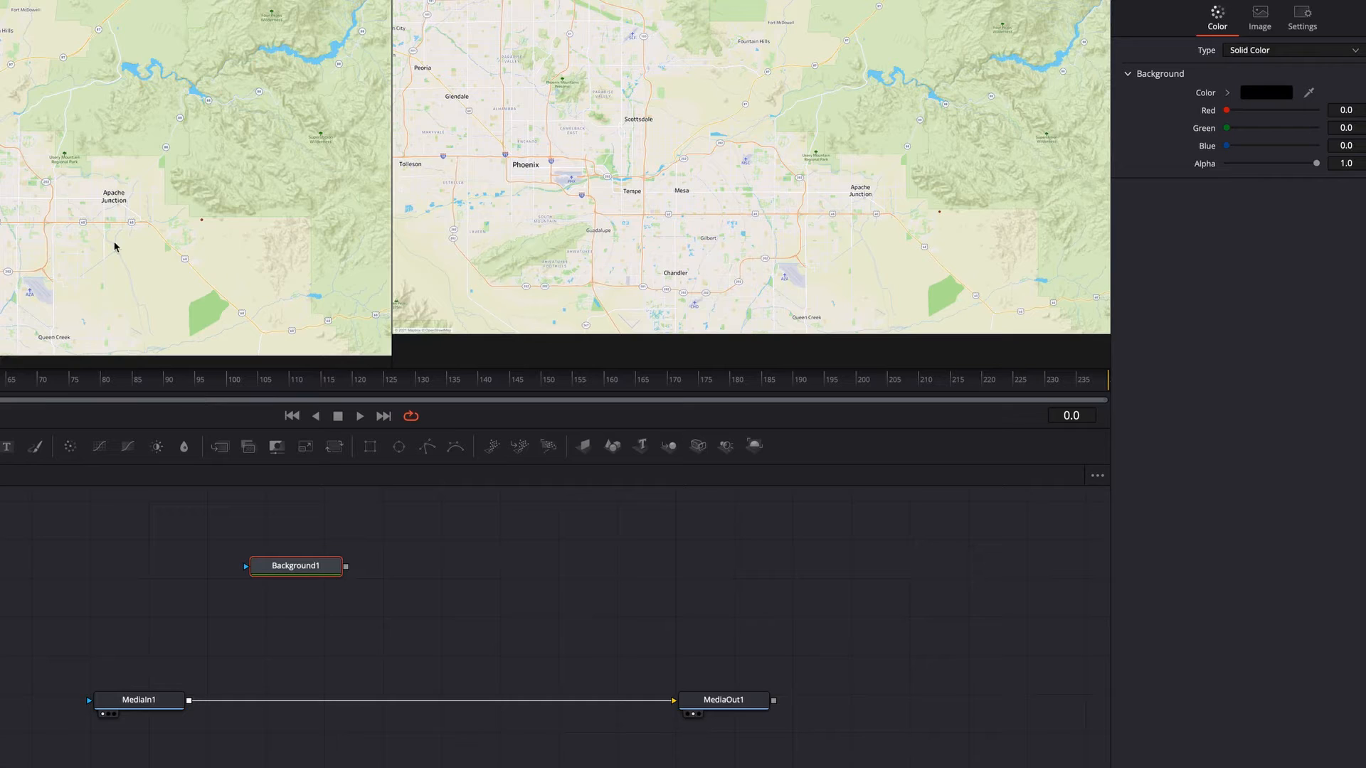
{"action": "key", "text": "1"}
{"action": "left_click_drag", "start_coordinate": [259, 567], "coordinate": [303, 601]}
Set the Background1 color to teal with red 0.309803, green 0.752941 and blue 0.729411
{"action": "left_click", "coordinate": [1278, 93]}
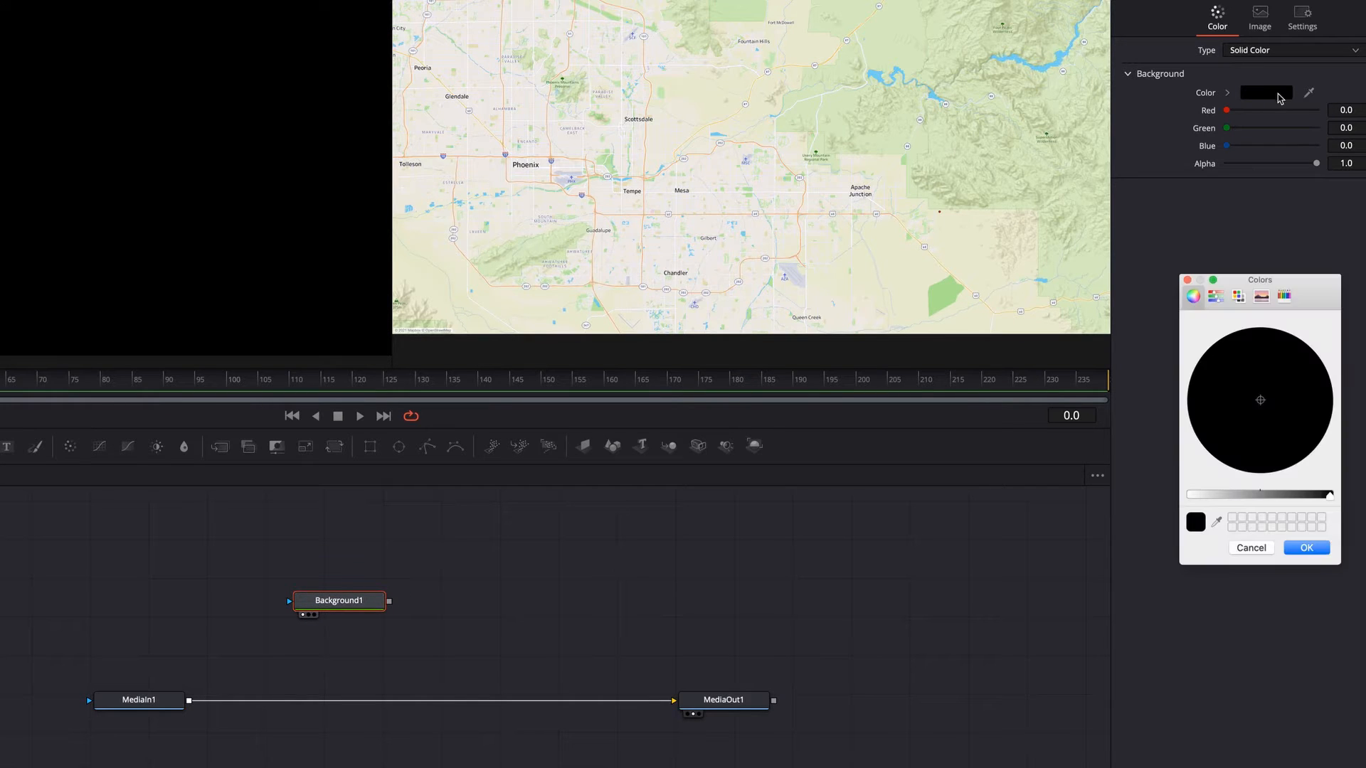
{"action": "left_click", "coordinate": [1223, 396]}
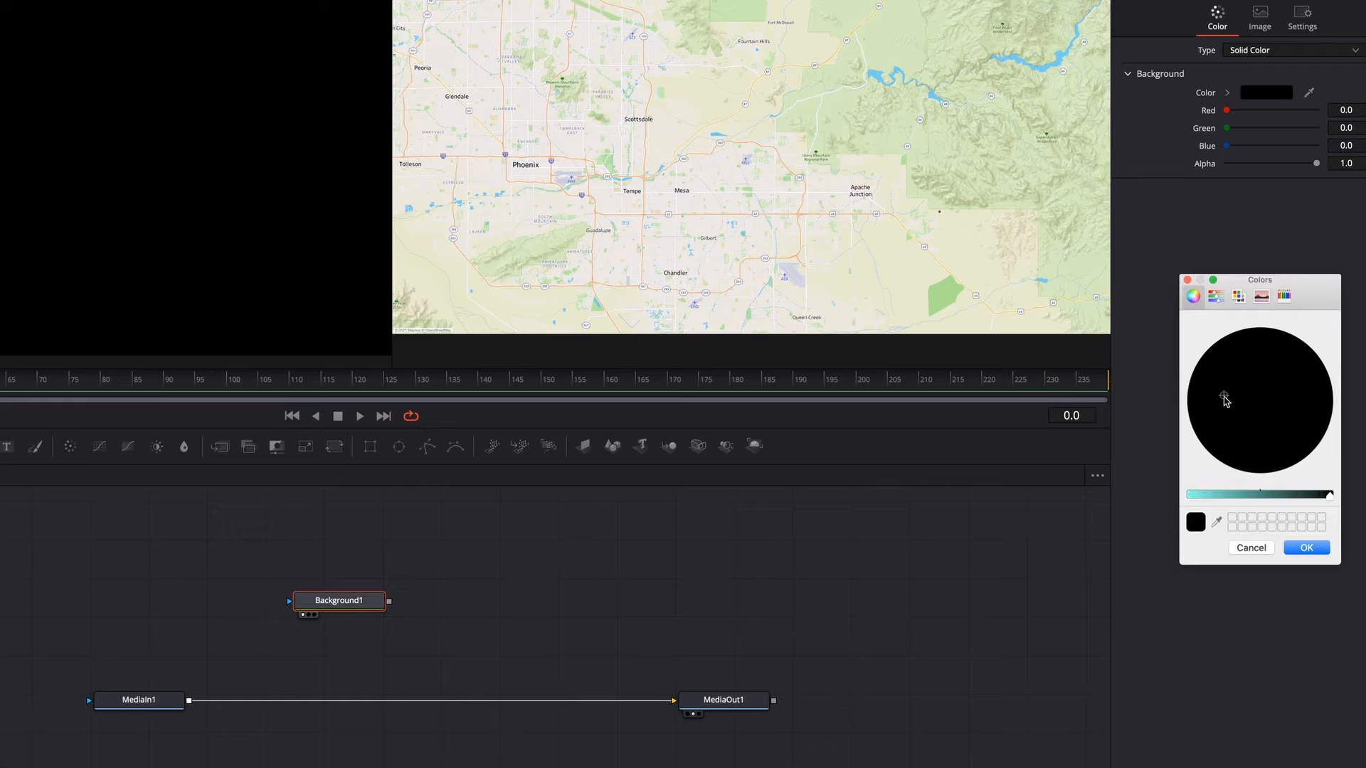
{"action": "left_click", "coordinate": [1235, 496]}
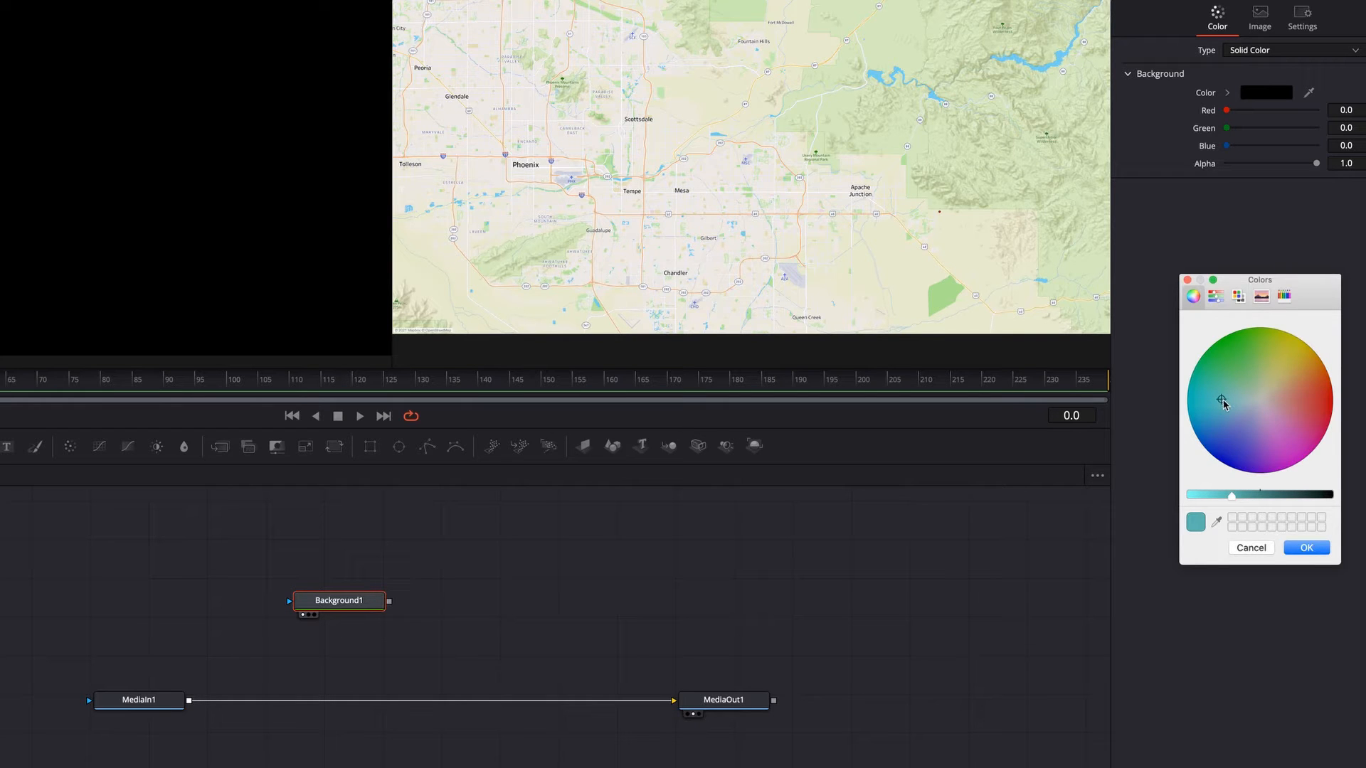
{"action": "left_click", "coordinate": [1223, 498]}
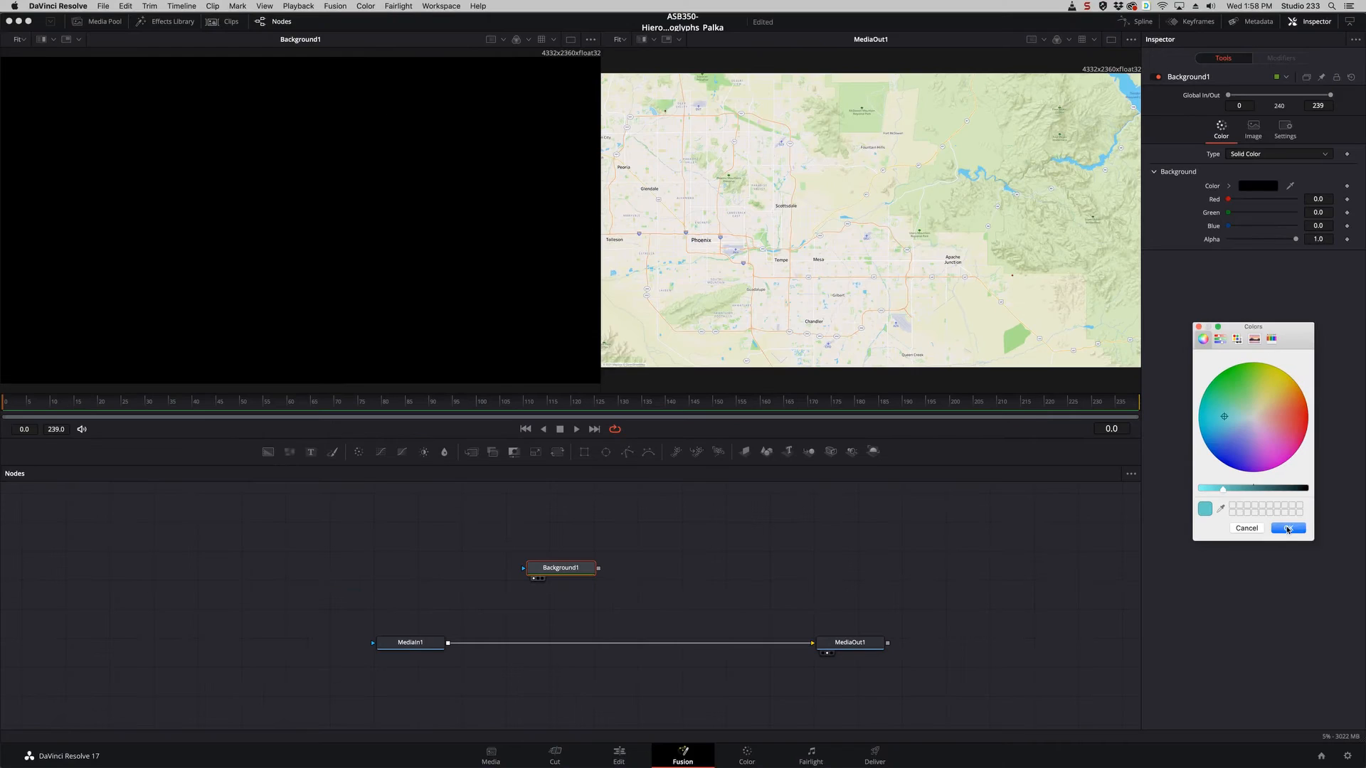
{"action": "left_click", "coordinate": [1307, 548]}
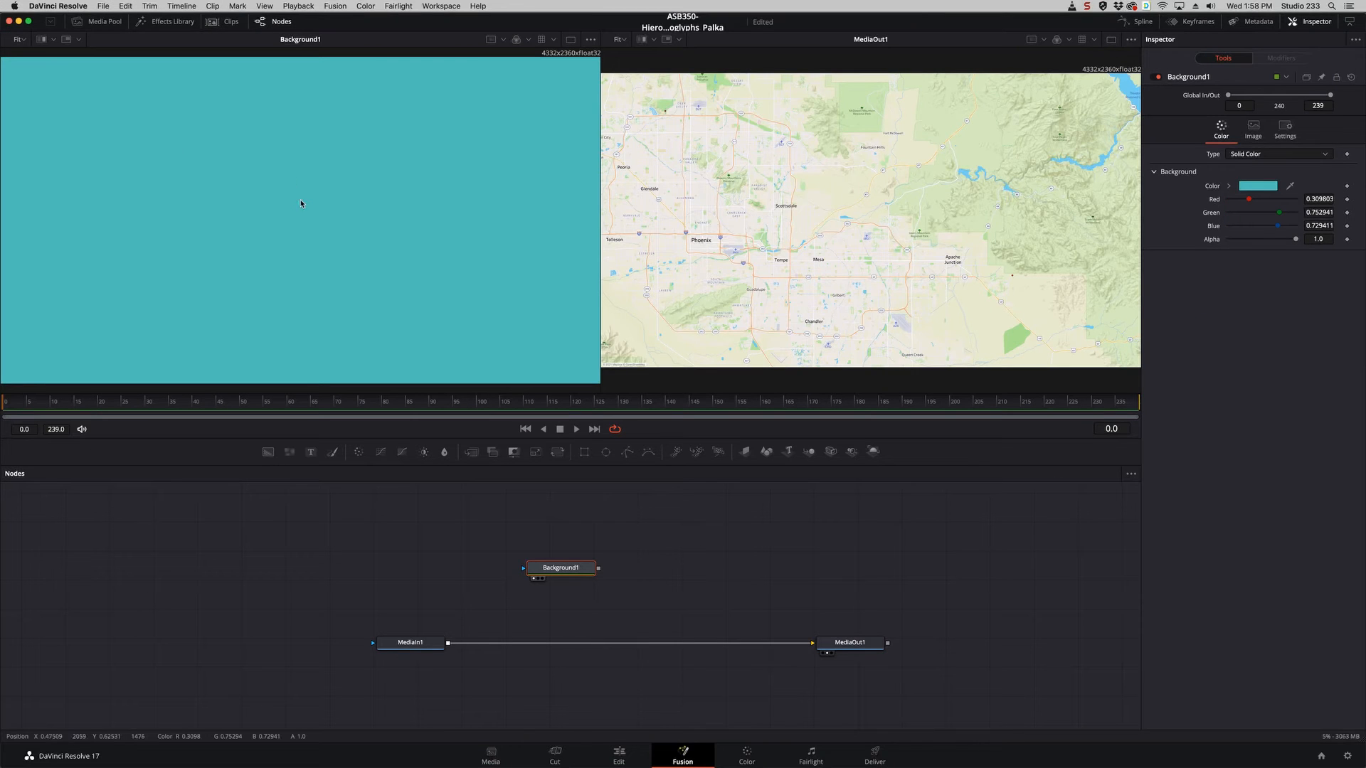
Compare MediaIn1 and Background1 by showing each in turn in the first viewer
{"action": "left_click", "coordinate": [411, 644]}
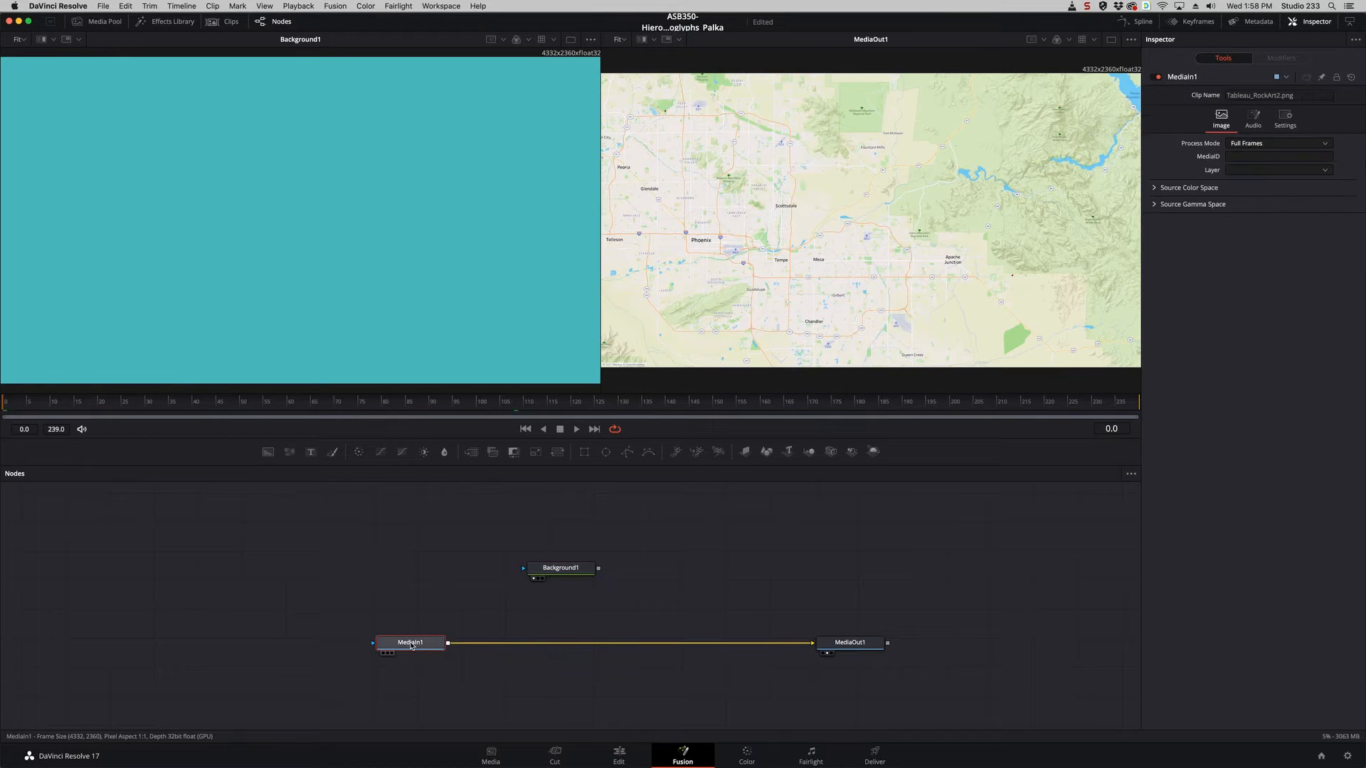
{"action": "key", "text": "1"}
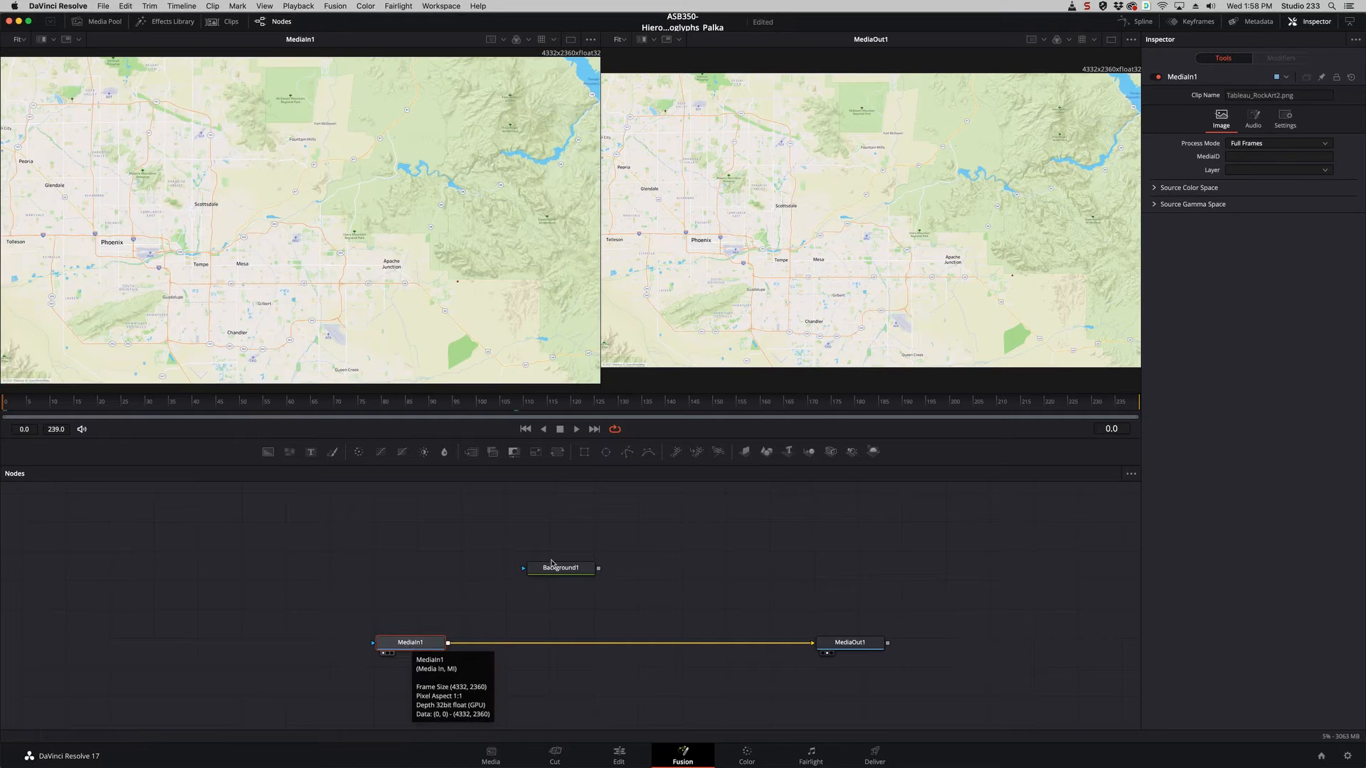
{"action": "left_click", "coordinate": [570, 578]}
{"action": "key", "text": "1"}
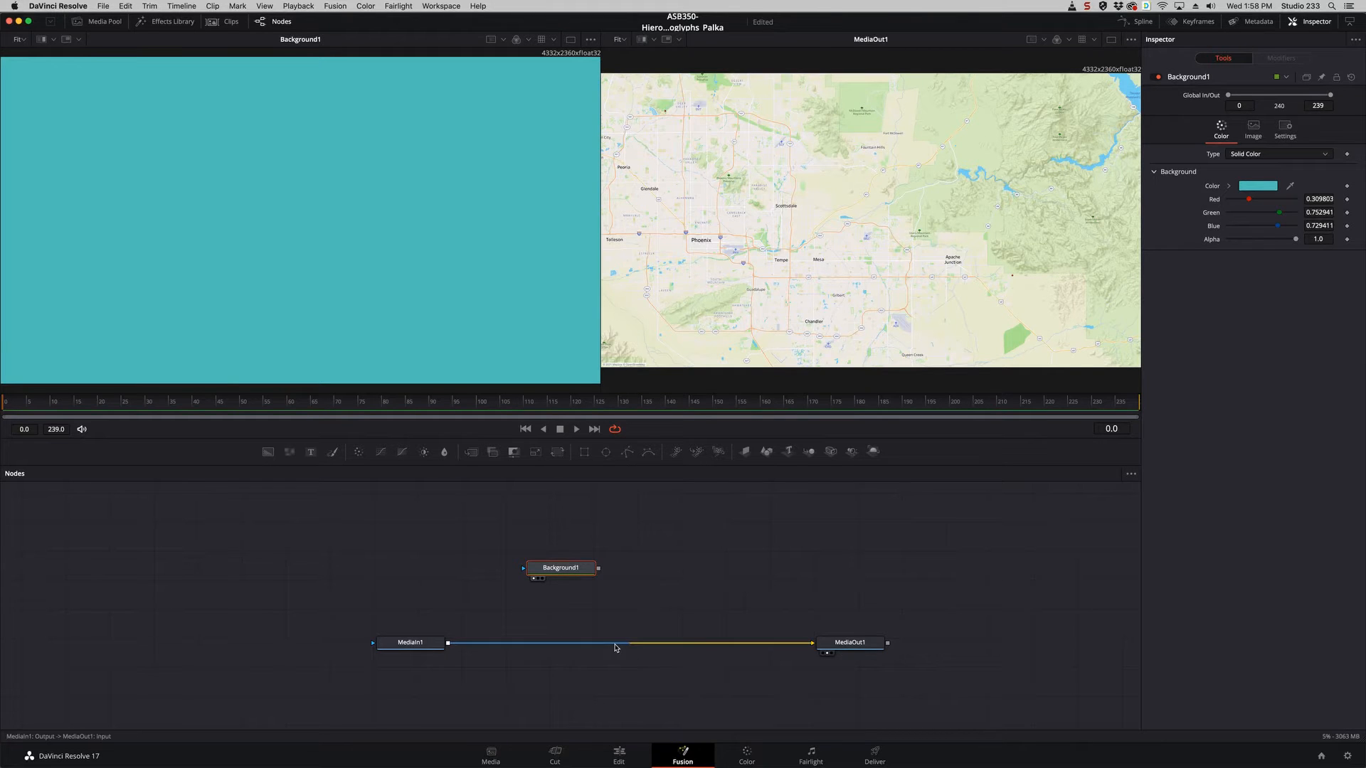
Insert a Merge node between MediaIn1 and MediaOut1, connect Background1's output to it, and align Background1 directly above Merge1
{"action": "left_click_drag", "start_coordinate": [598, 568], "coordinate": [772, 648]}
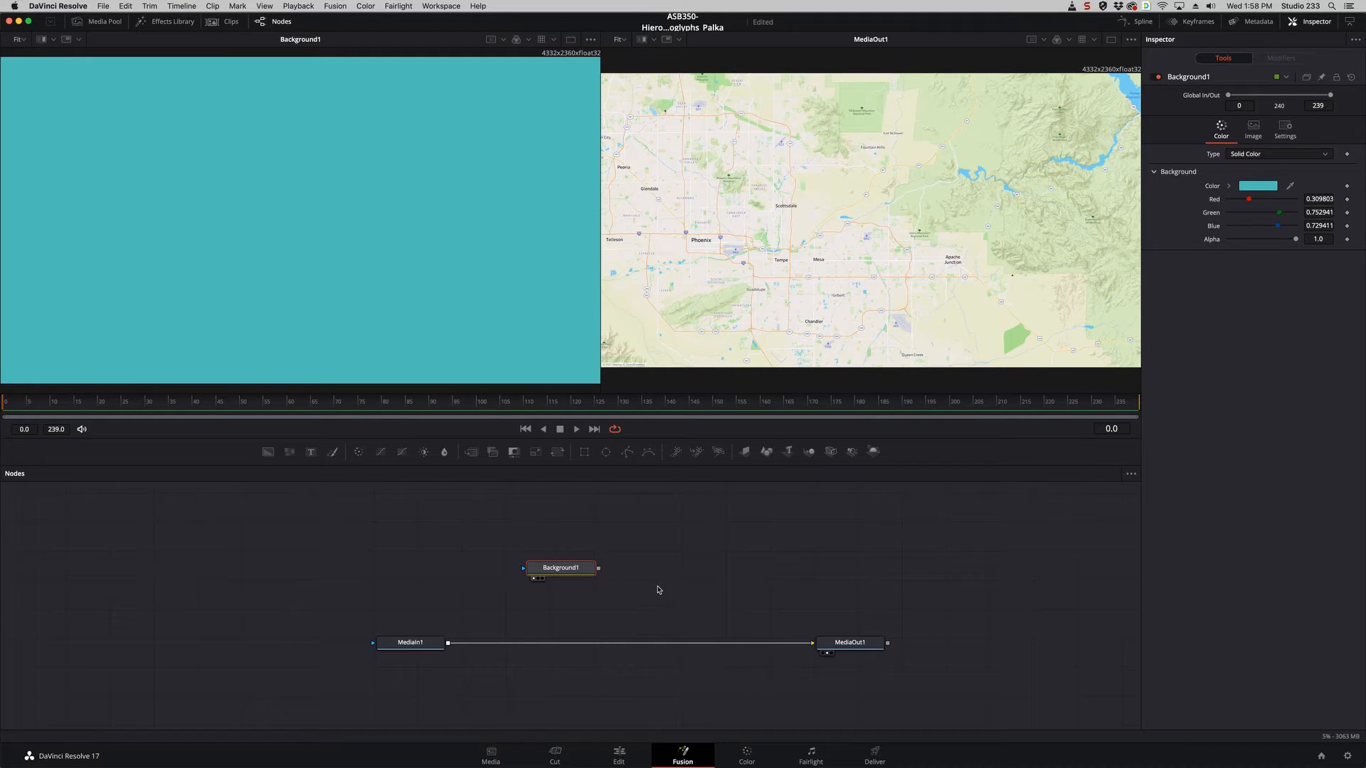
{"action": "left_click_drag", "start_coordinate": [464, 455], "coordinate": [583, 638]}
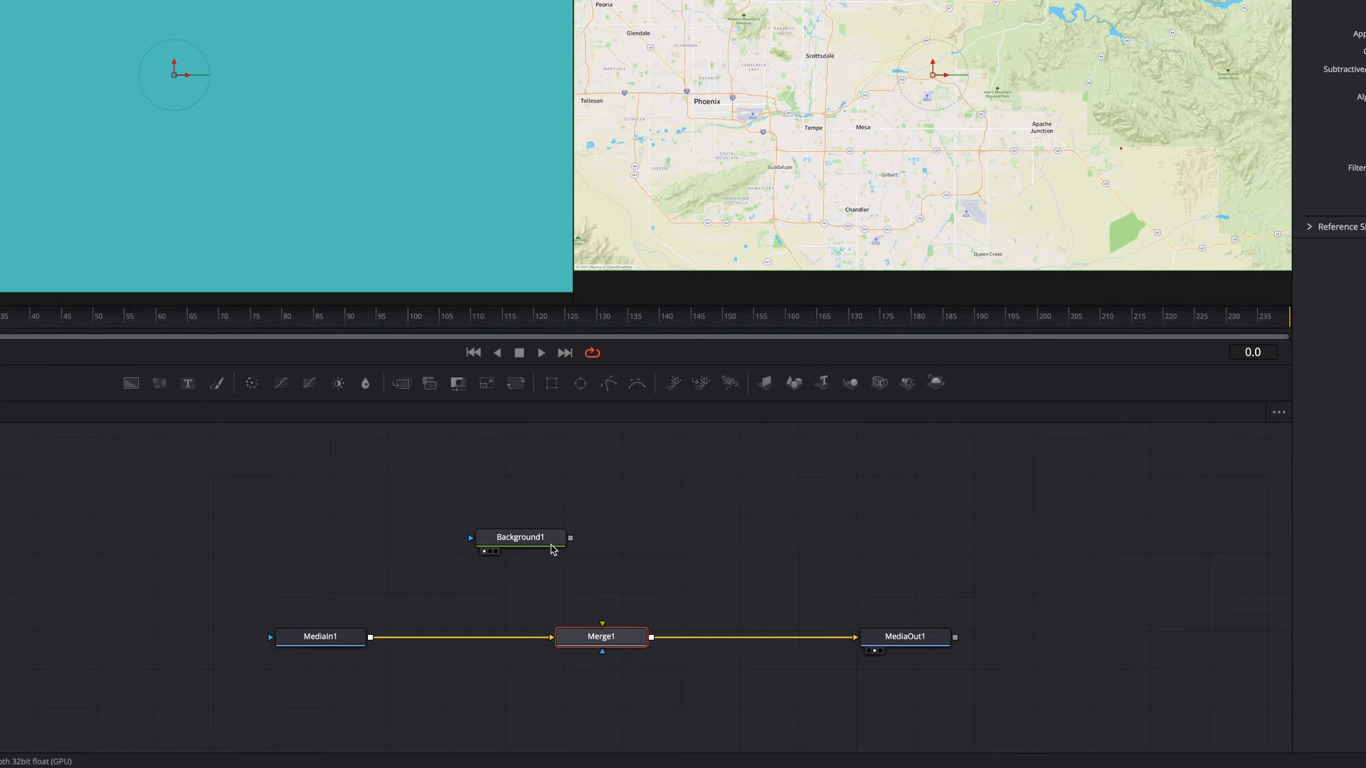
{"action": "left_click_drag", "start_coordinate": [561, 547], "coordinate": [602, 634]}
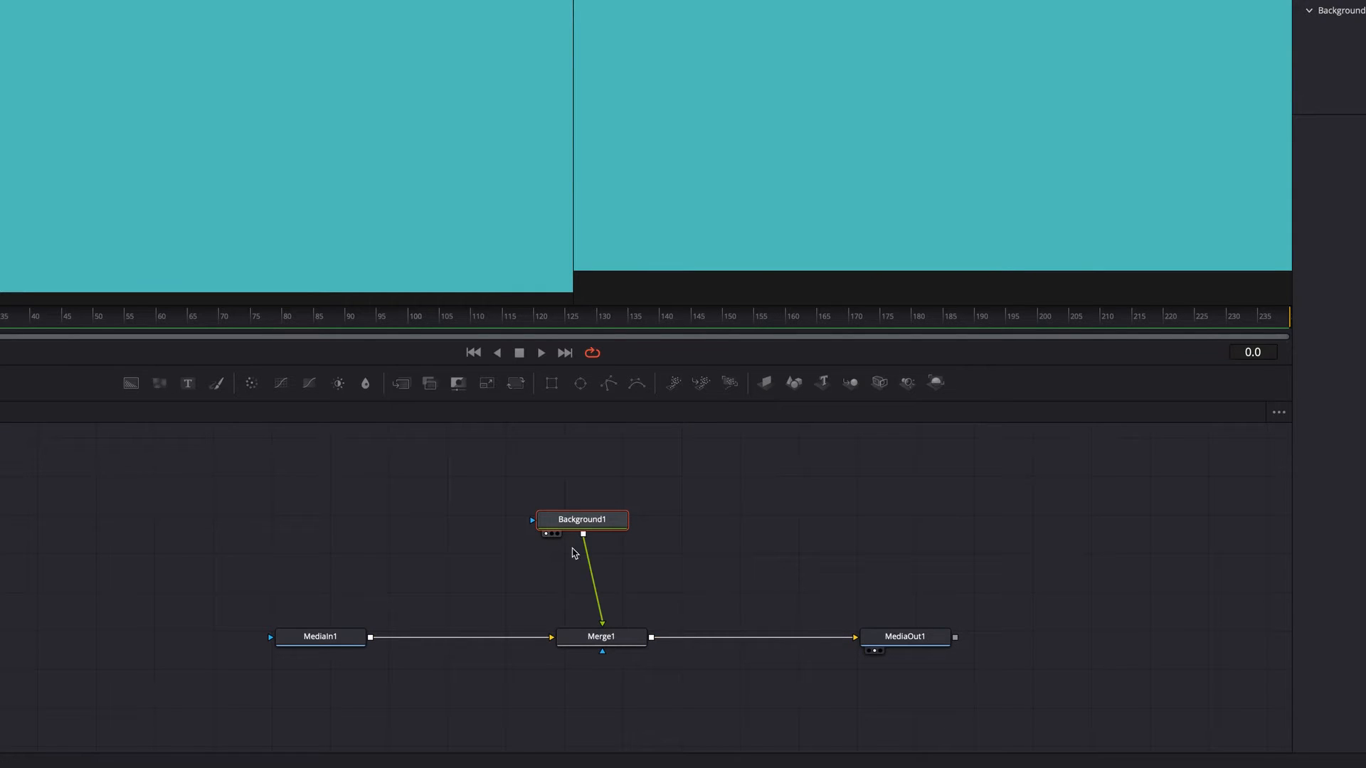
{"action": "left_click_drag", "start_coordinate": [581, 528], "coordinate": [599, 585]}
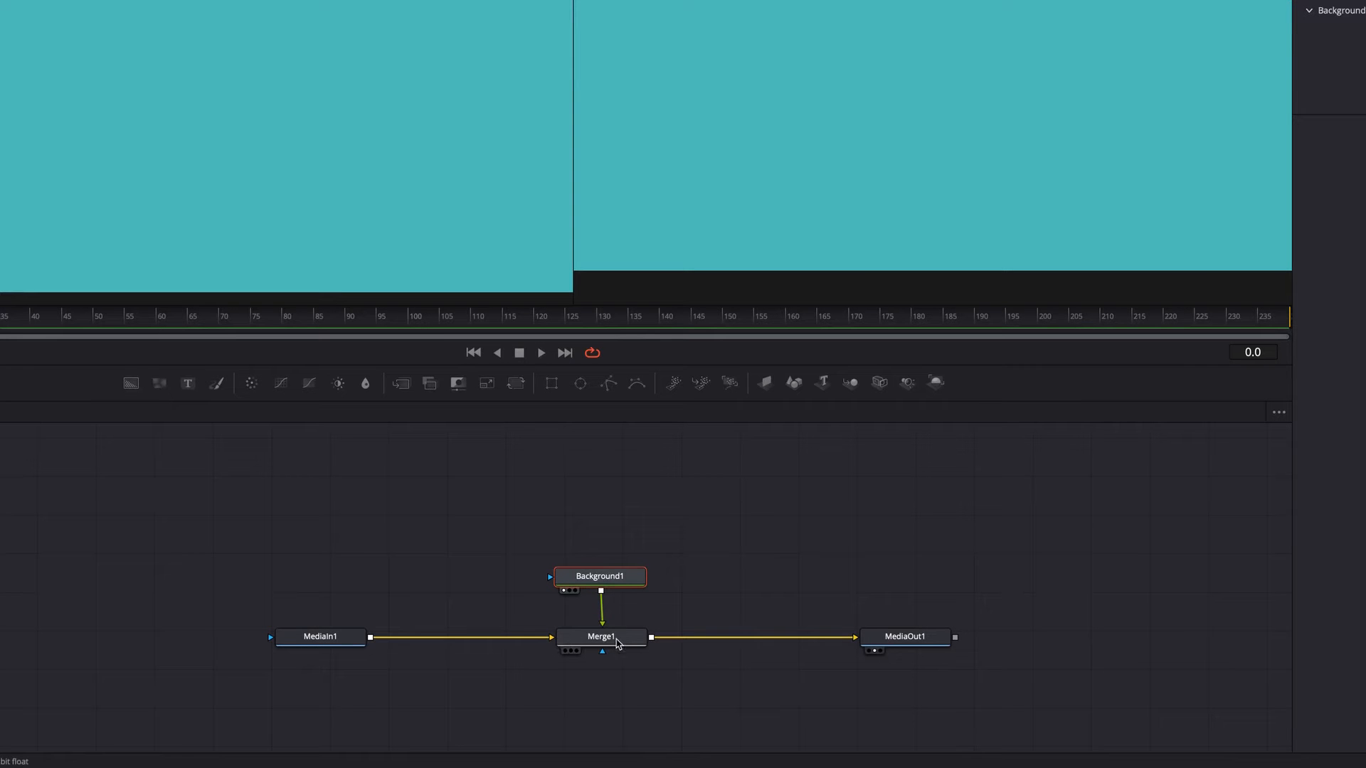
{"action": "left_click_drag", "start_coordinate": [628, 583], "coordinate": [628, 573]}
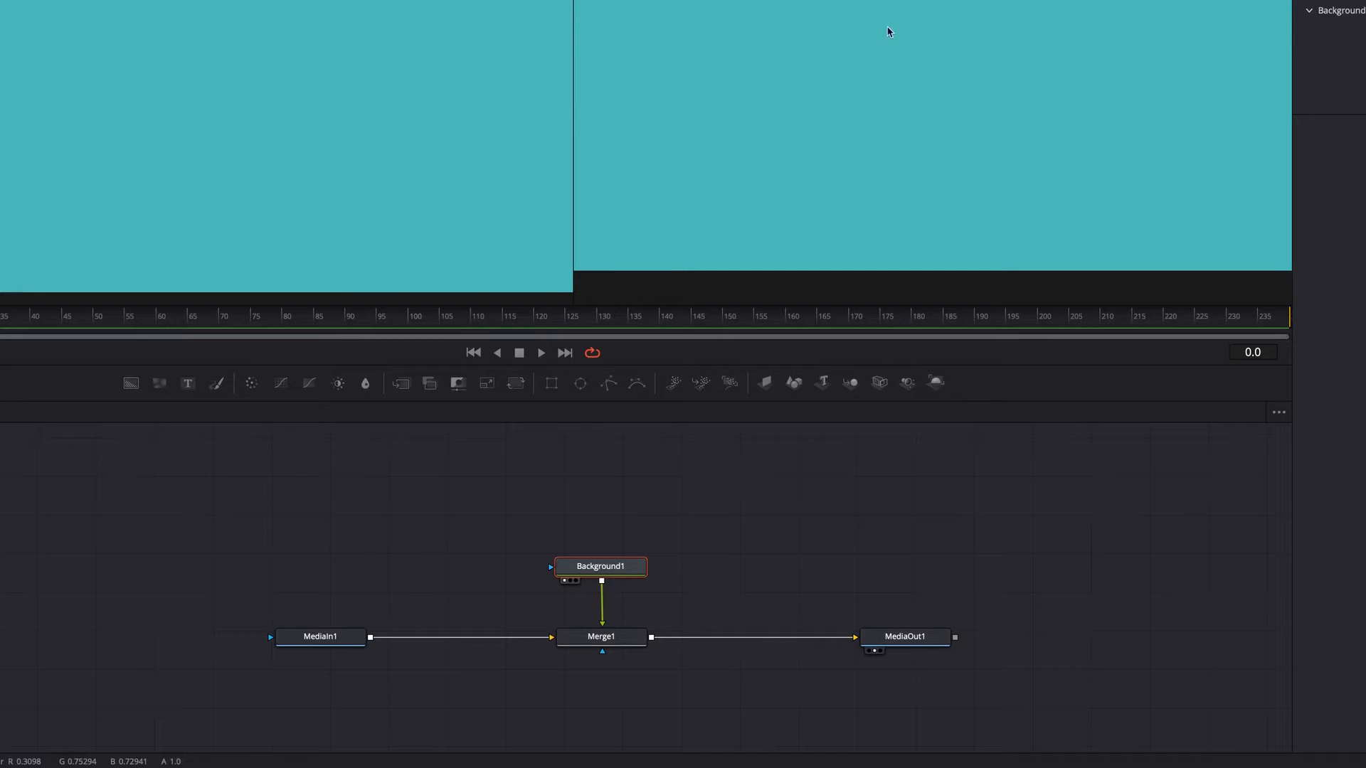
{"action": "mouse_move", "coordinate": [620, 559]}
{"action": "left_mouse_down"}
{"action": "mouse_move", "coordinate": [621, 580]}
{"action": "mouse_move", "coordinate": [617, 564]}
{"action": "left_mouse_up"}
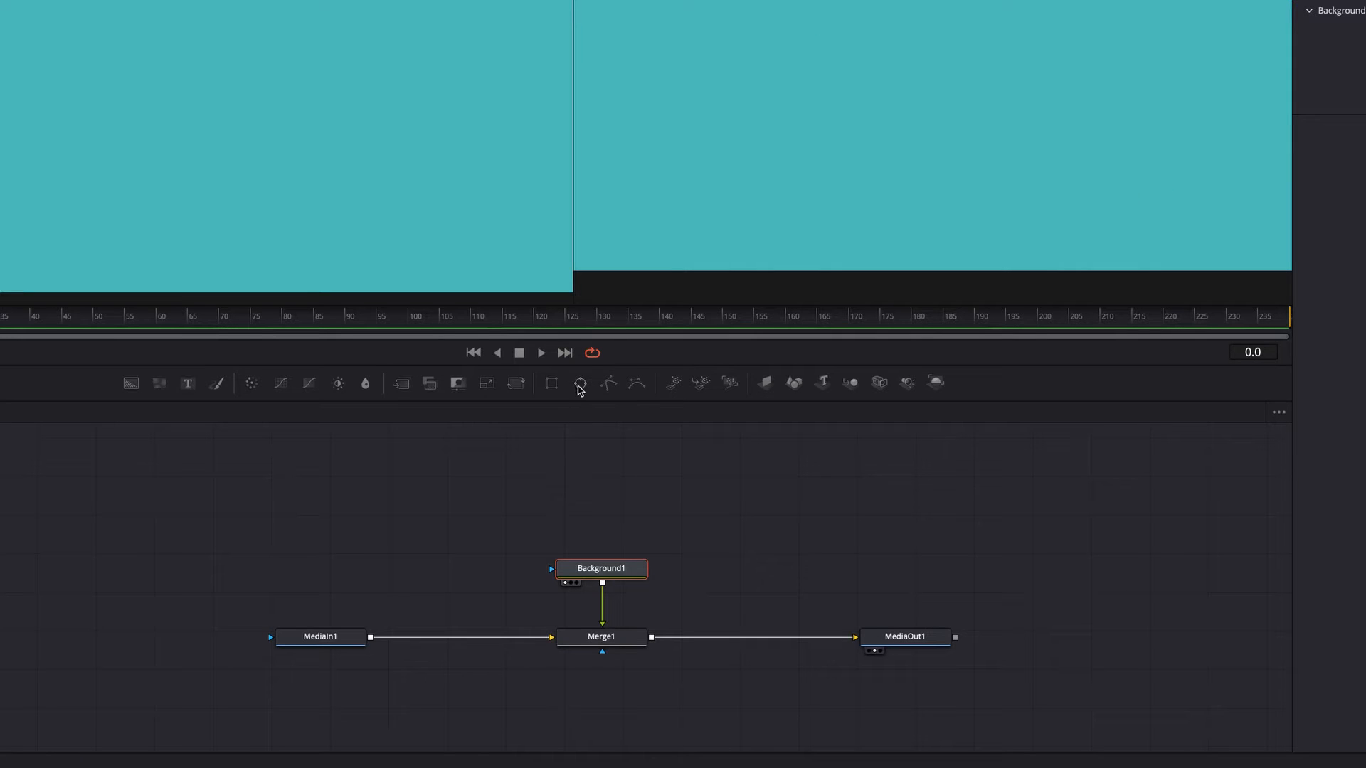
Add an Ellipse mask node above Background1 and connect it to Background1's mask input
{"action": "left_click_drag", "start_coordinate": [580, 390], "coordinate": [639, 495]}
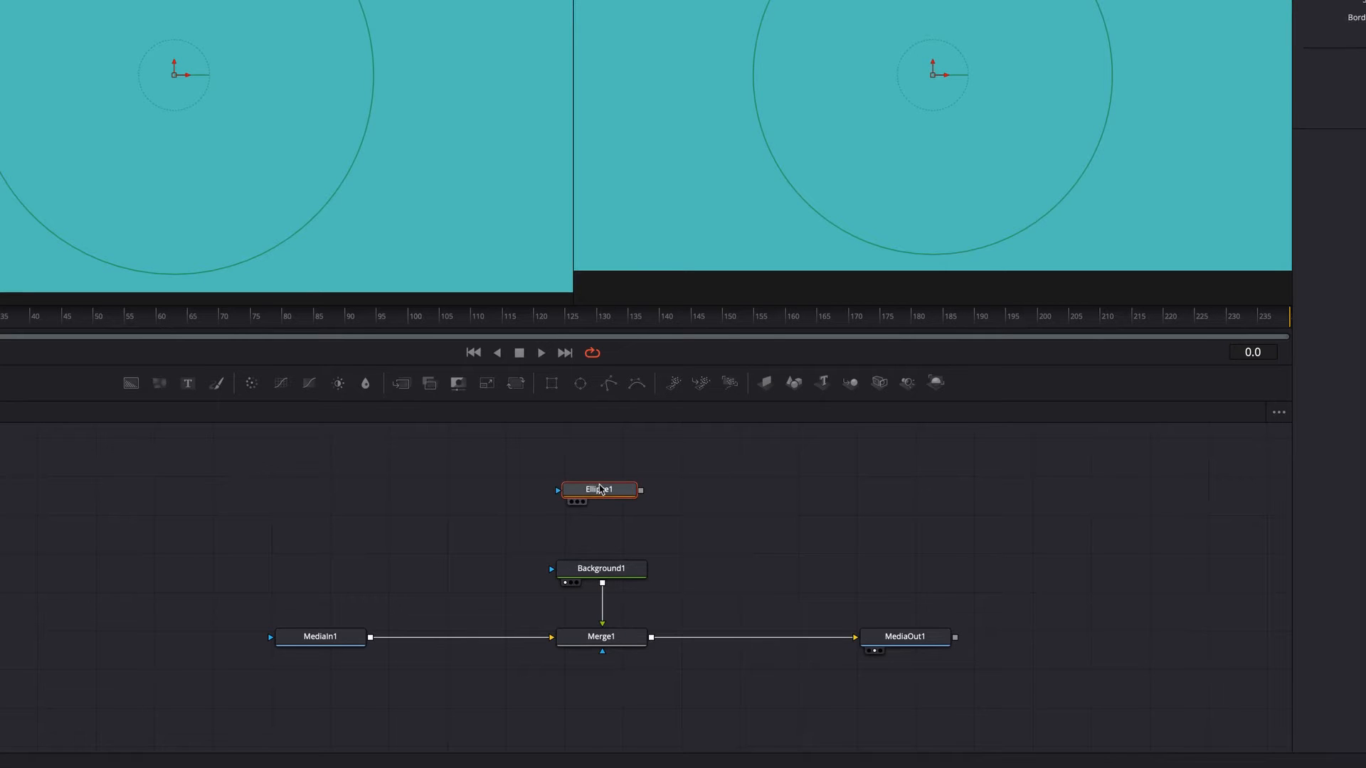
{"action": "left_click_drag", "start_coordinate": [577, 490], "coordinate": [606, 488]}
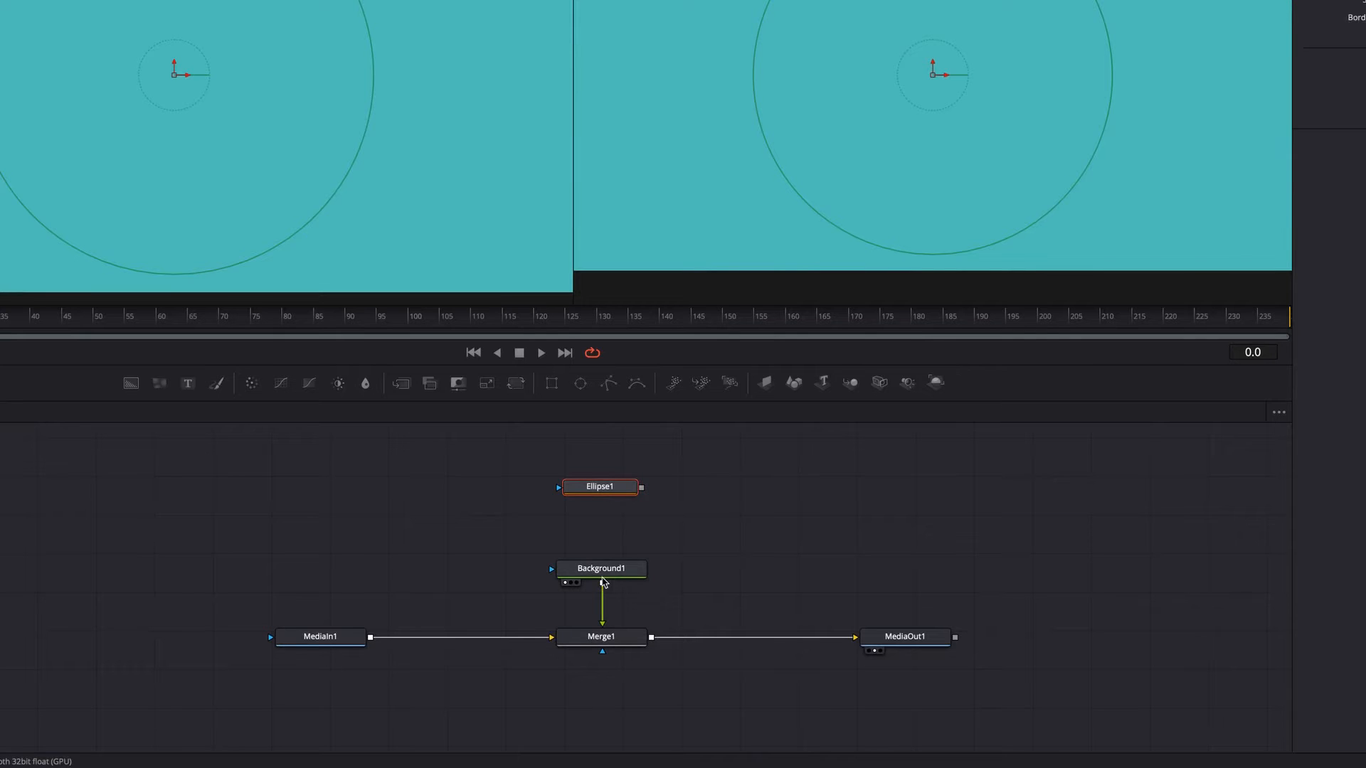
{"action": "left_click_drag", "start_coordinate": [621, 486], "coordinate": [596, 569]}
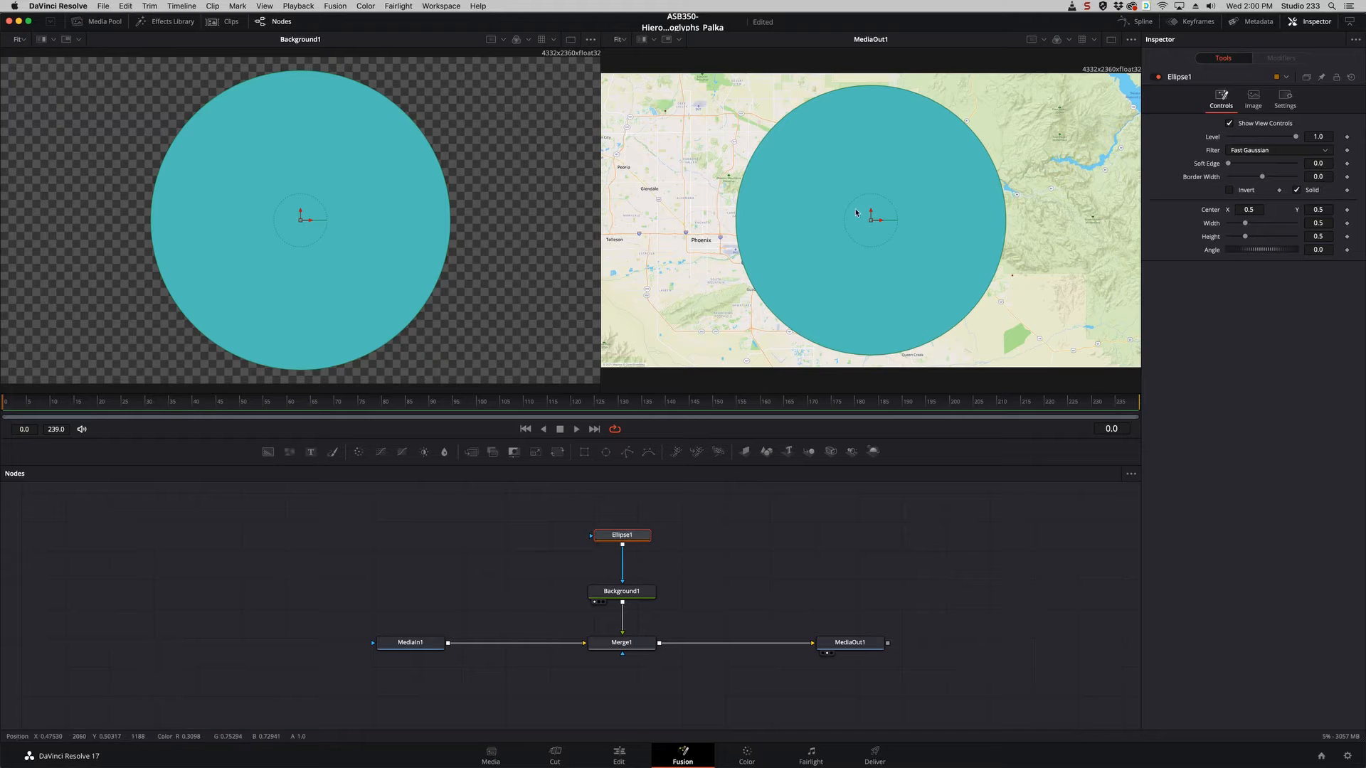
Try the ellipse mask with center 0.390316, 0.527198, border width -0.044, width 0.661, height 0.362 and angle -20.9, and delete its node
{"action": "left_click_drag", "start_coordinate": [863, 227], "coordinate": [803, 218]}
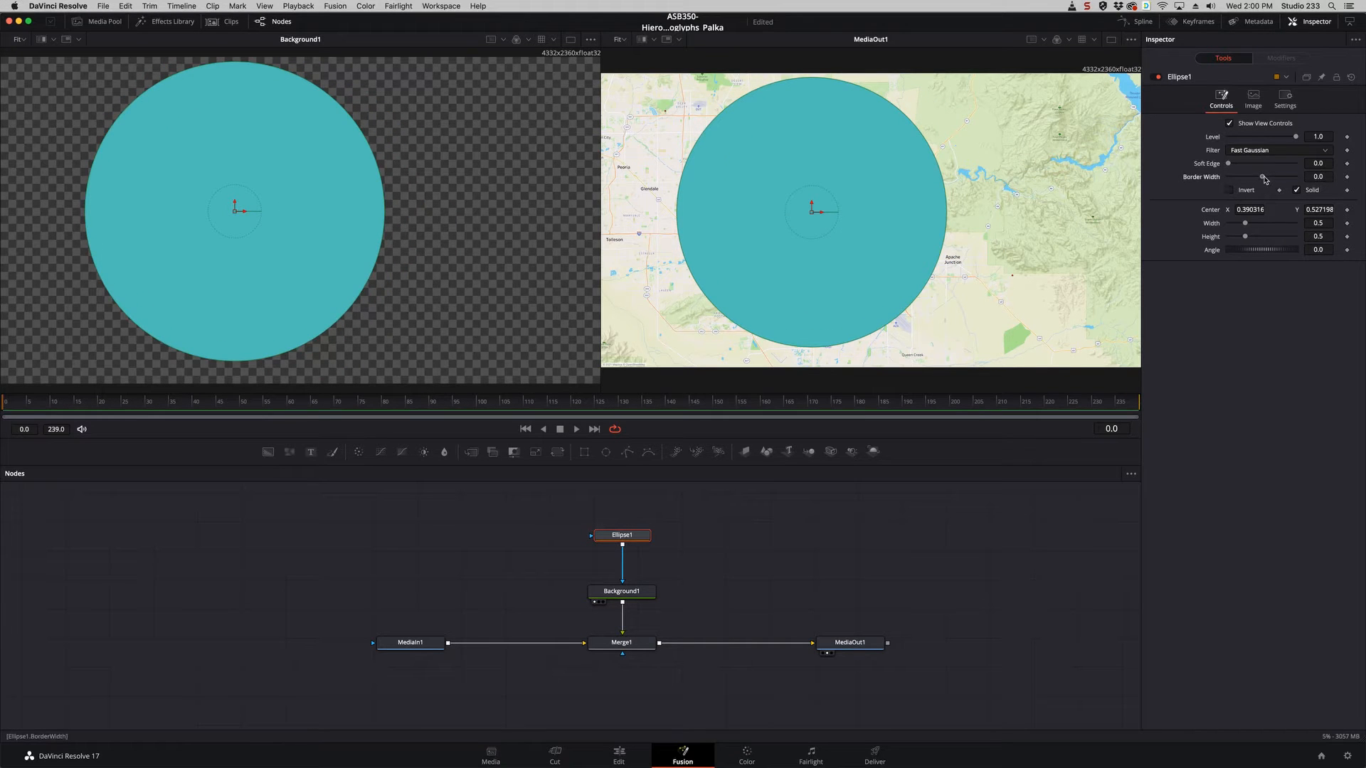
{"action": "left_click_drag", "start_coordinate": [1262, 177], "coordinate": [1254, 177]}
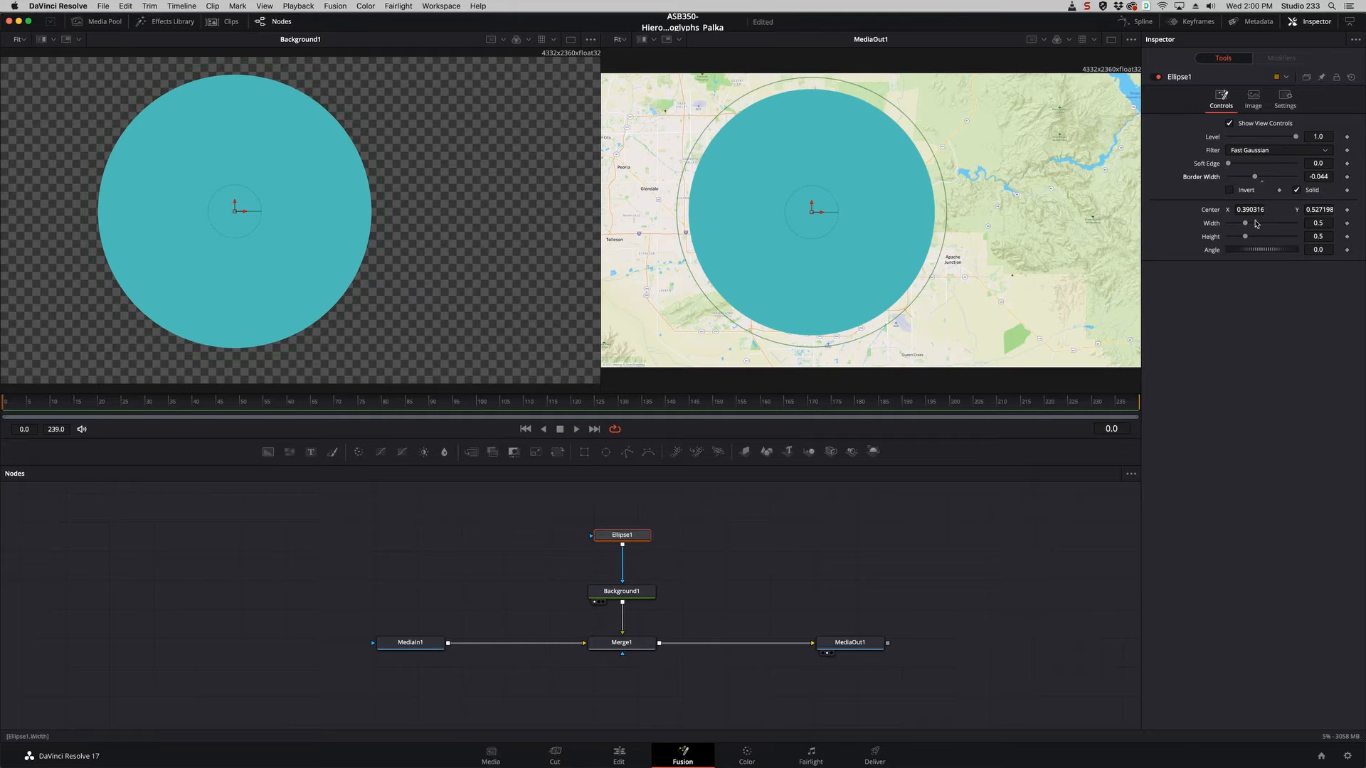
{"action": "left_click_drag", "start_coordinate": [1247, 223], "coordinate": [1202, 313]}
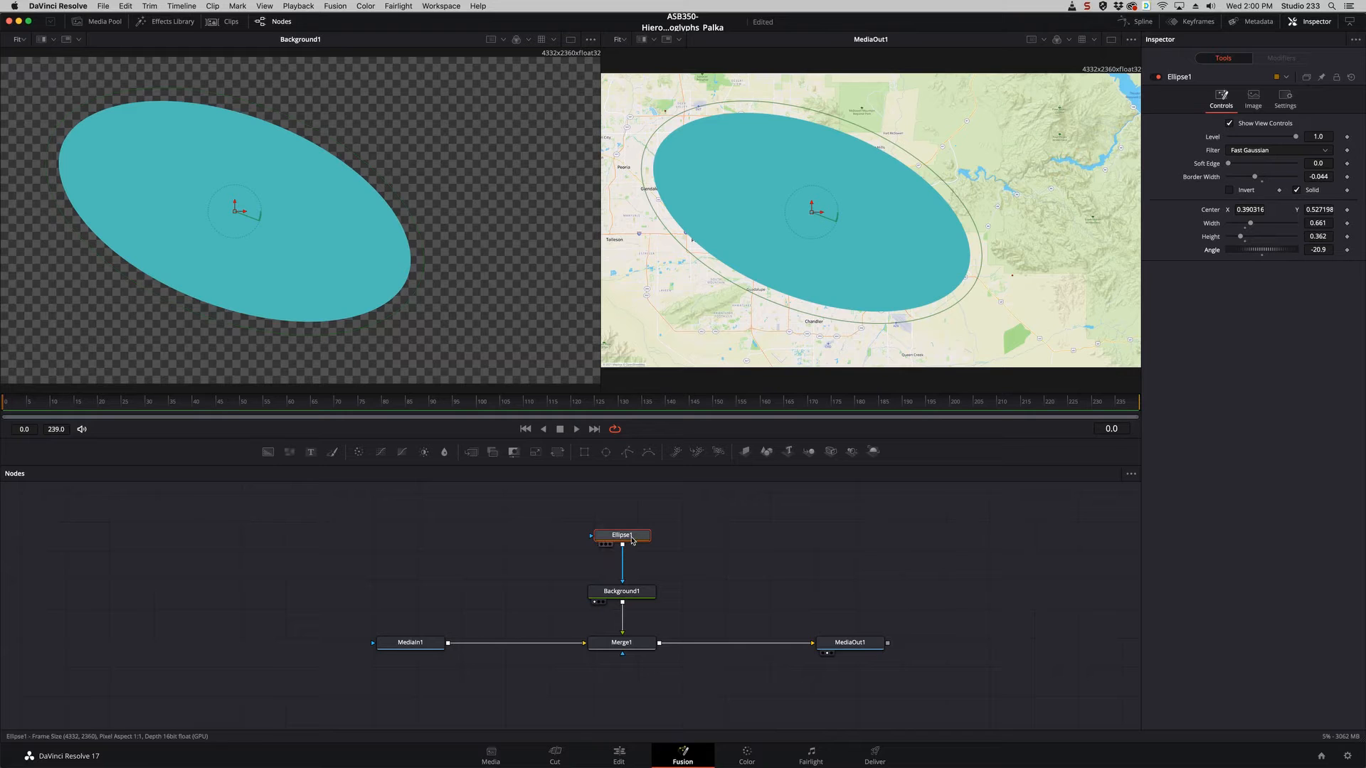
{"action": "key", "text": "Delete"}
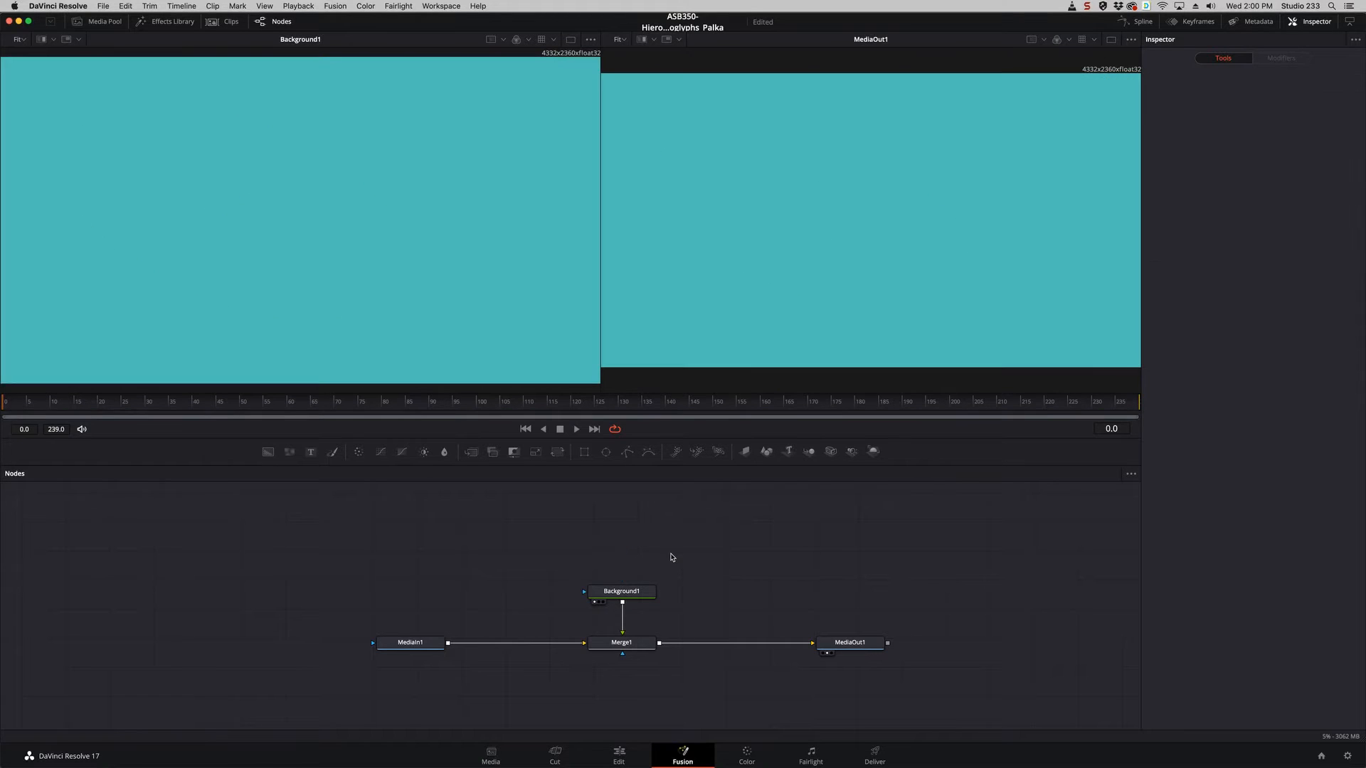
Add a Polygon mask node connected to Background1 and align it directly above Background1
{"action": "left_click_drag", "start_coordinate": [644, 599], "coordinate": [641, 592]}
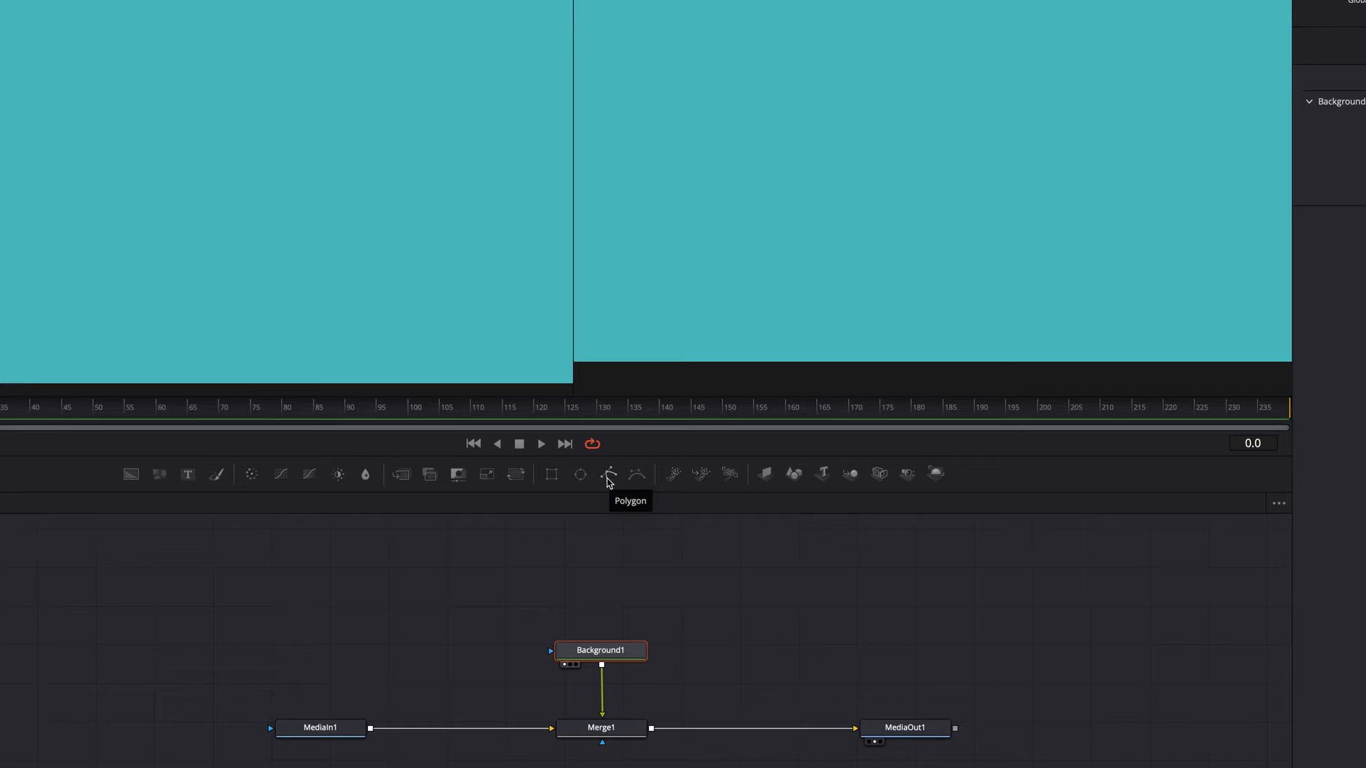
{"action": "left_click_drag", "start_coordinate": [609, 482], "coordinate": [602, 636]}
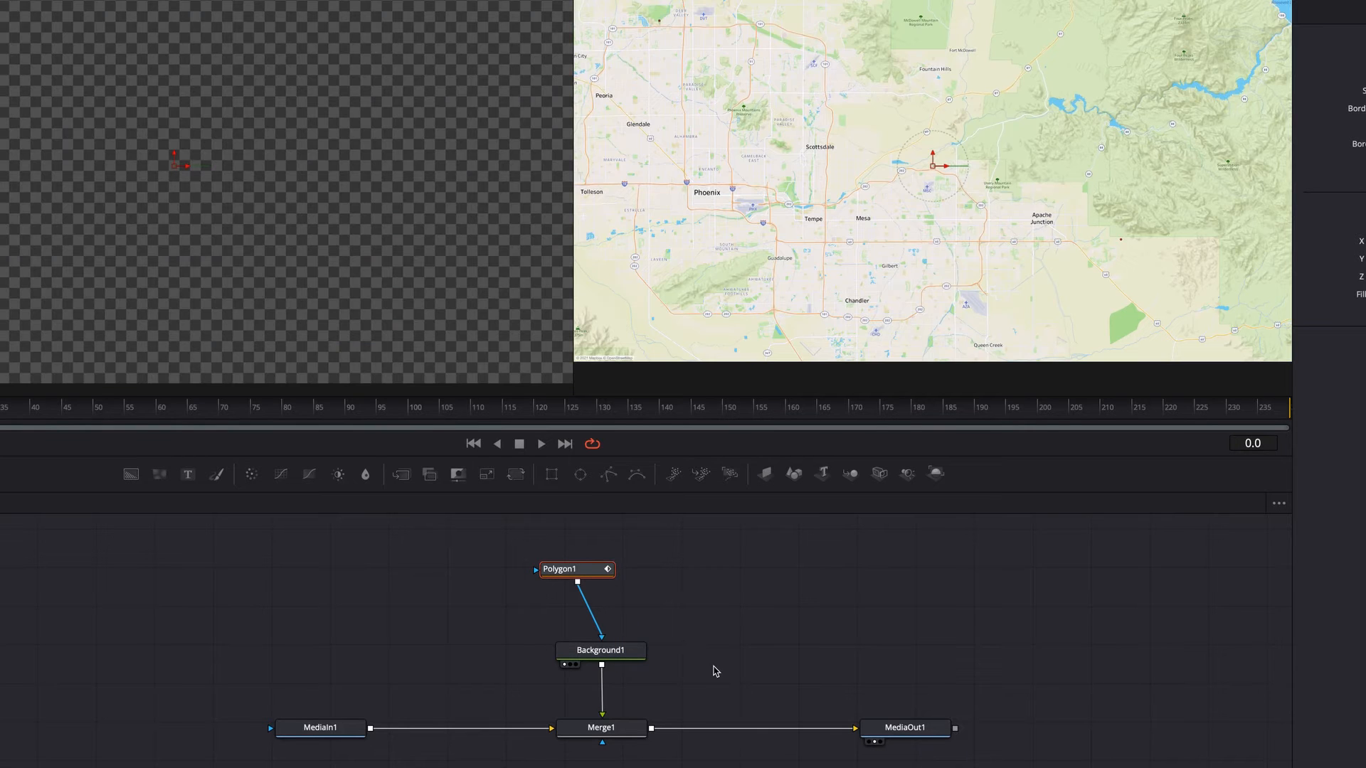
{"action": "left_click_drag", "start_coordinate": [590, 569], "coordinate": [616, 569]}
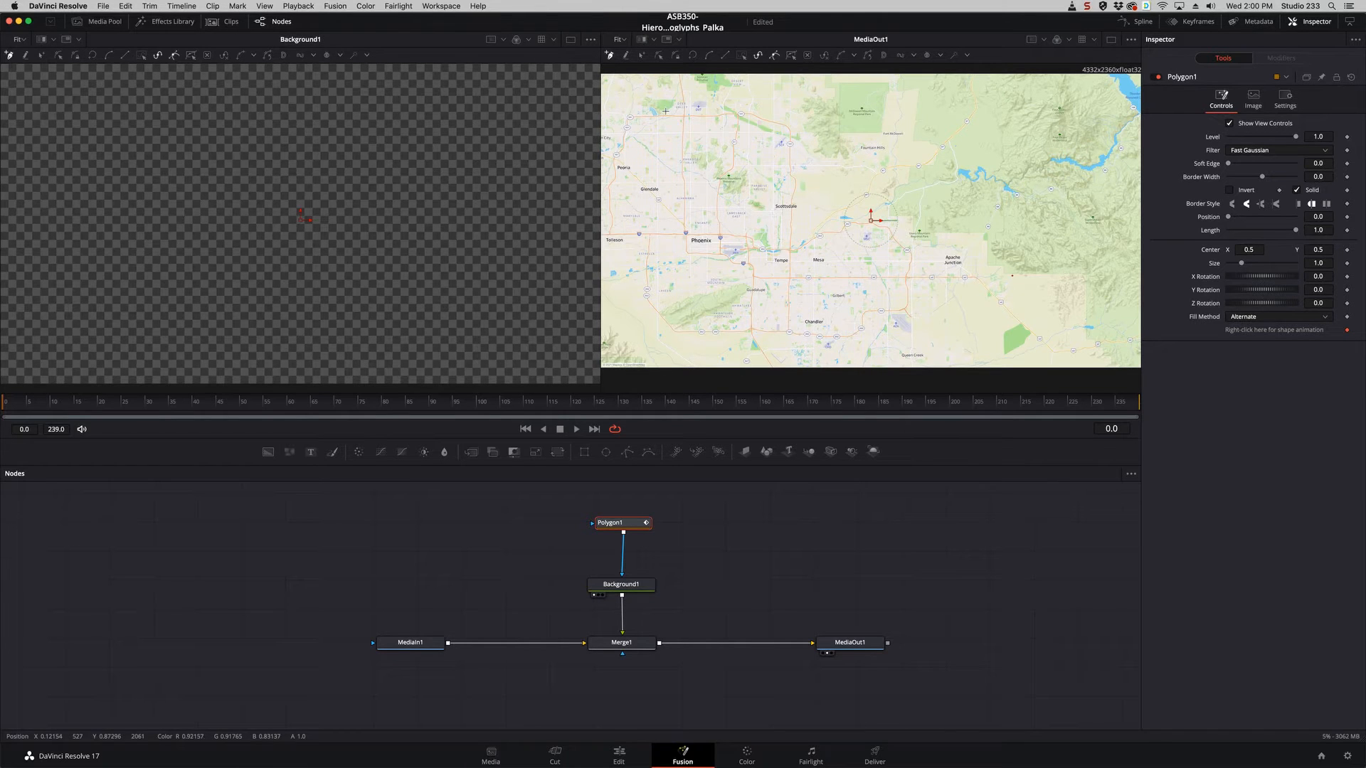
Draw a straight two-point Polygon1 line from the marker northwest of Phoenix to the one southeast of Apache Junction, with border width 0.006
{"action": "left_click_drag", "start_coordinate": [704, 123], "coordinate": [721, 144]}
{"action": "left_click", "coordinate": [1012, 276]}
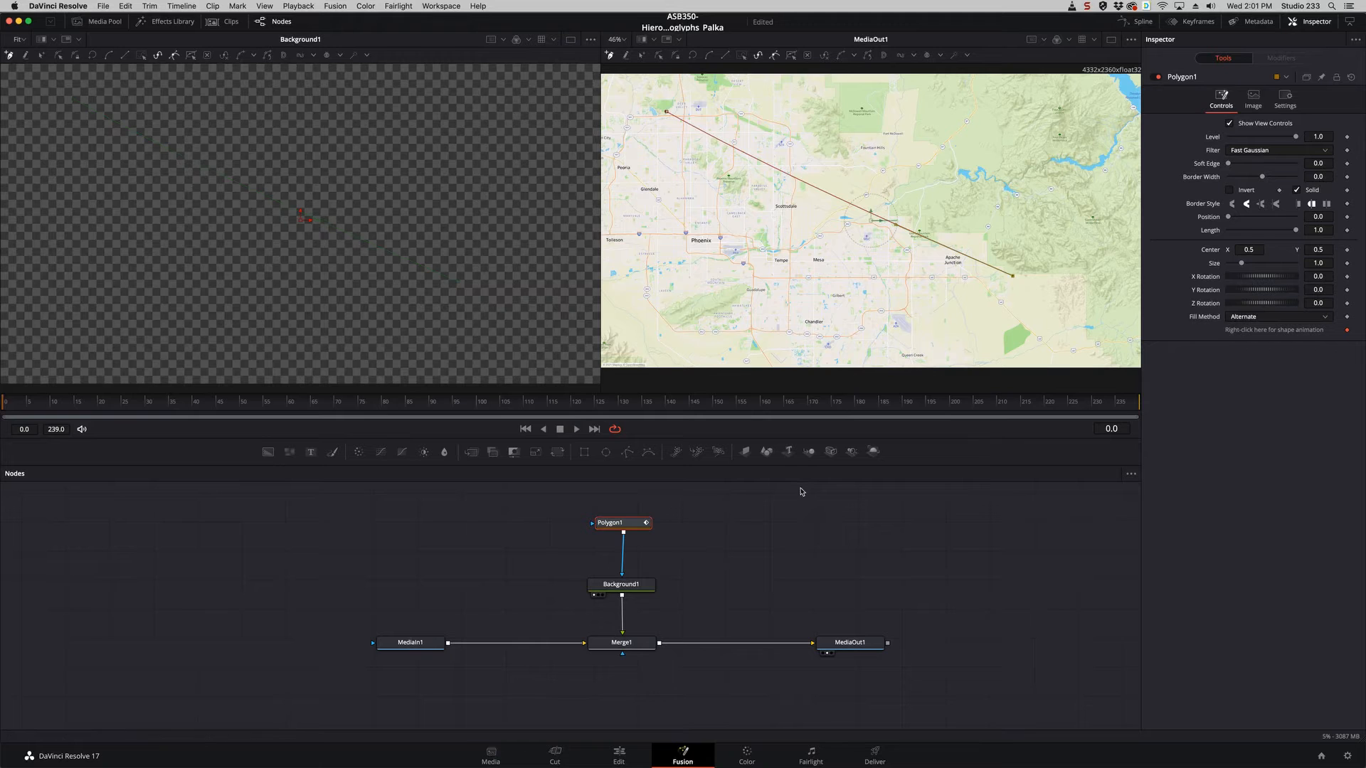
{"action": "left_click_drag", "start_coordinate": [632, 528], "coordinate": [630, 537]}
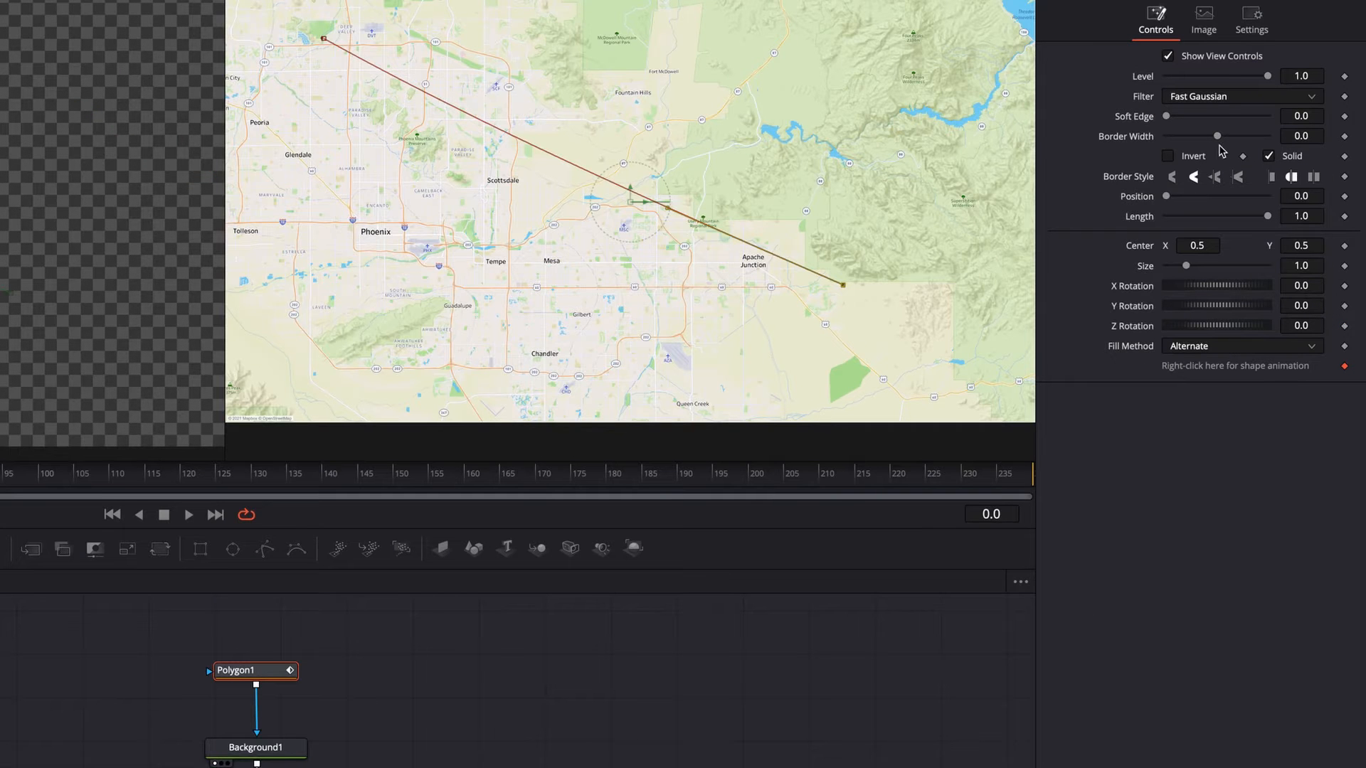
{"action": "mouse_move", "coordinate": [1217, 136]}
{"action": "left_mouse_down"}
{"action": "mouse_move", "coordinate": [1246, 140]}
{"action": "mouse_move", "coordinate": [1224, 146]}
{"action": "left_mouse_up"}
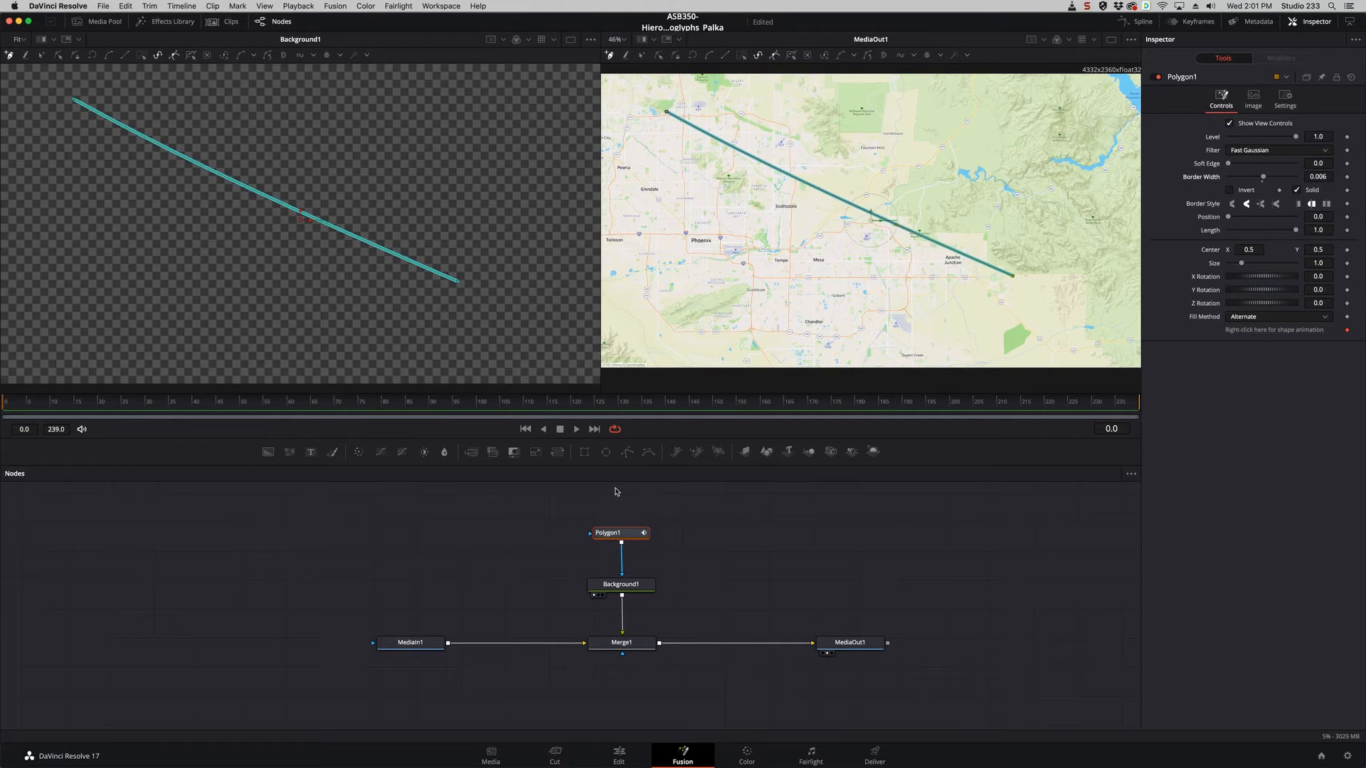
Show MediaIn1 in the first viewer and examine the Merge1 node's settings
{"action": "left_click", "coordinate": [405, 644]}
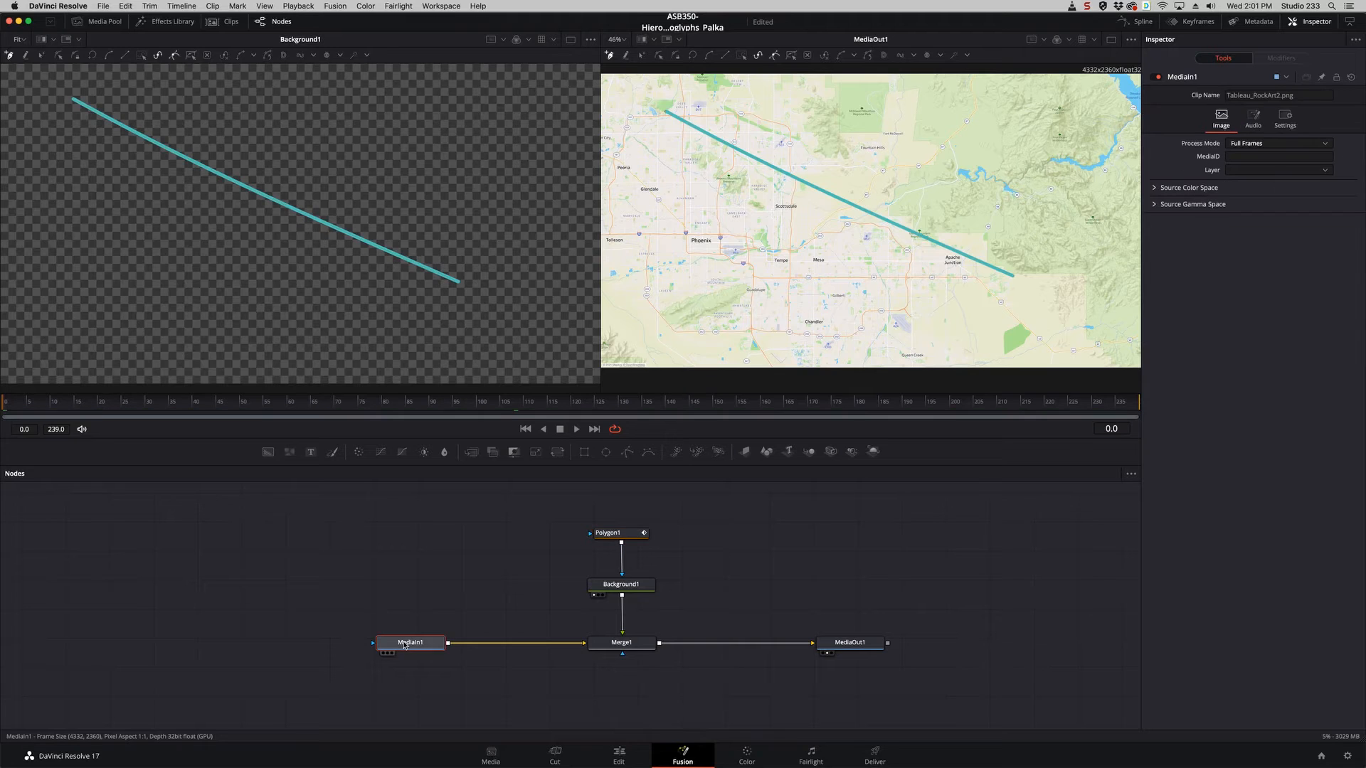
{"action": "key", "text": "1"}
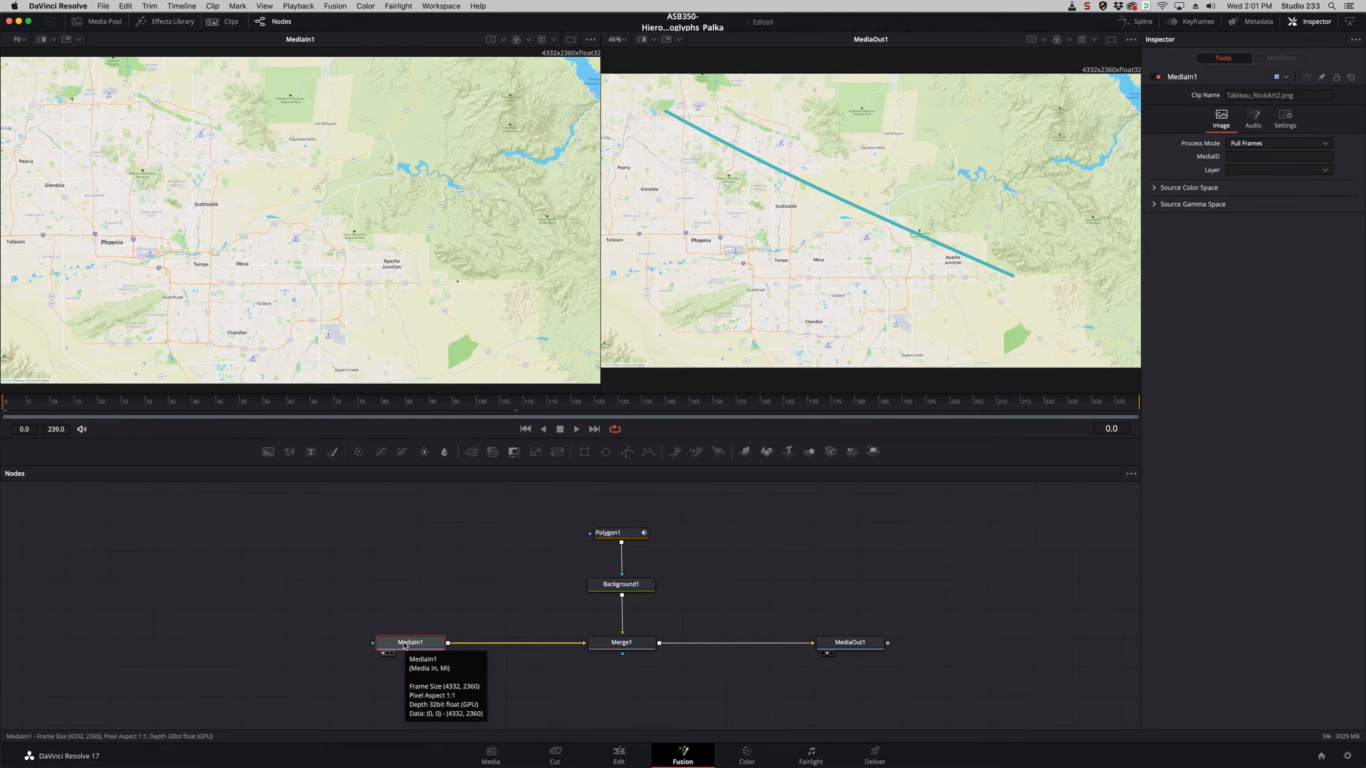
{"action": "left_click", "coordinate": [623, 649]}
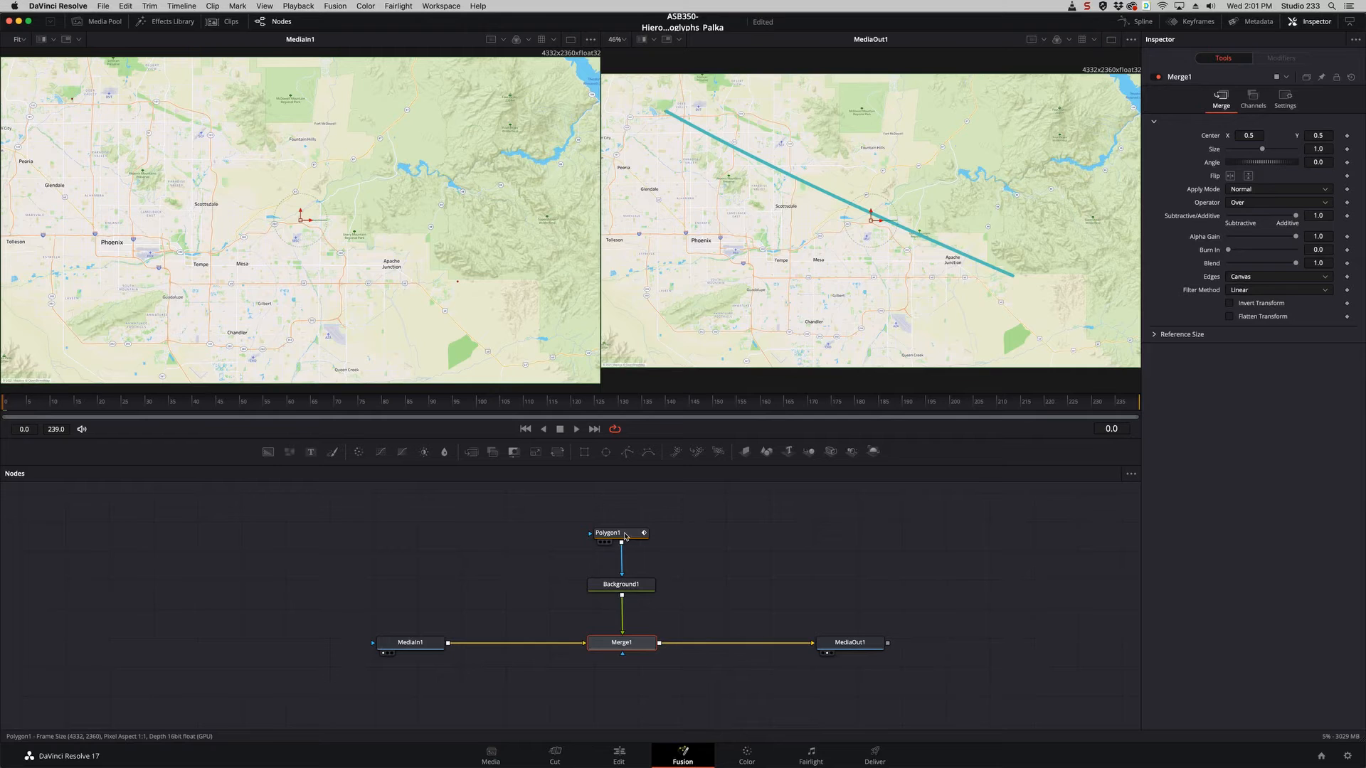
Examine the MediaOut1 output and the route line on the edit timeline, and return to the Fusion composition
{"action": "left_click", "coordinate": [858, 646]}
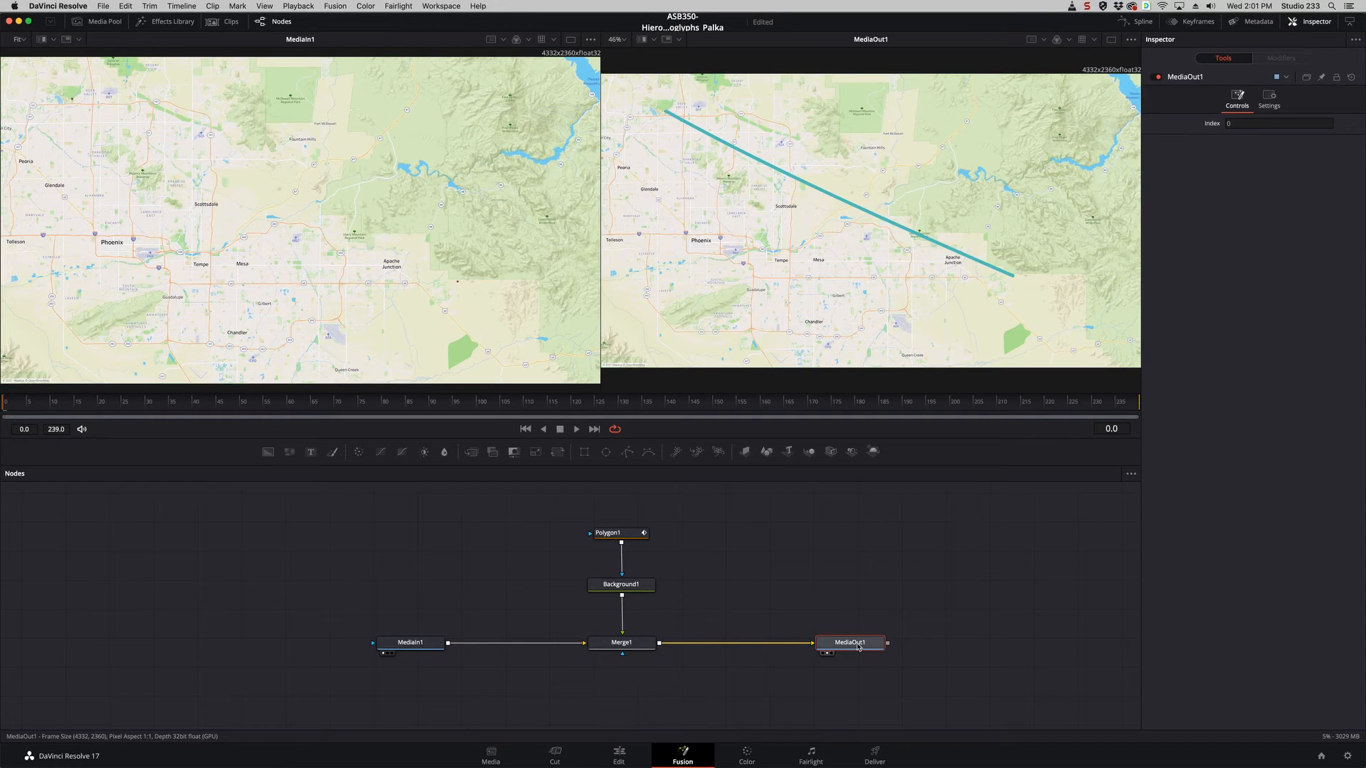
{"action": "left_click", "coordinate": [618, 757]}
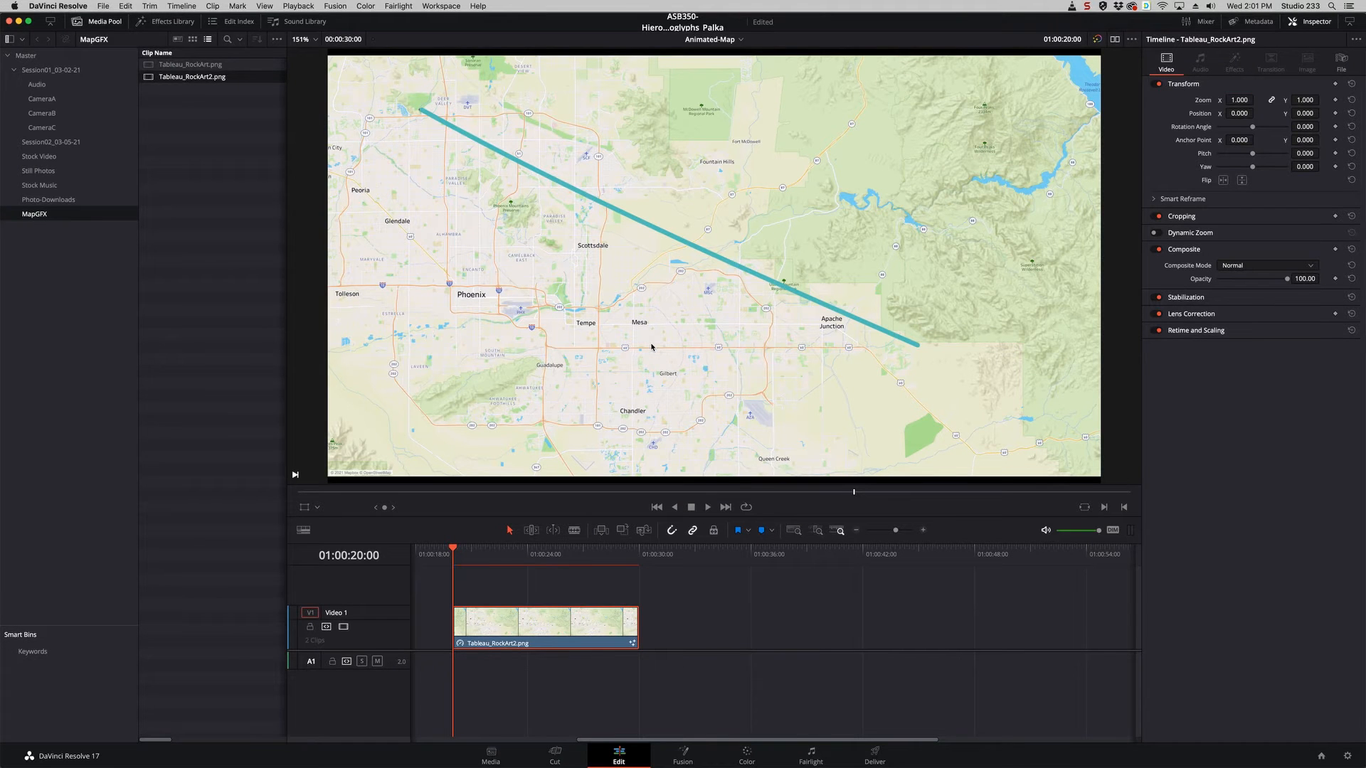
{"action": "left_click", "coordinate": [683, 759]}
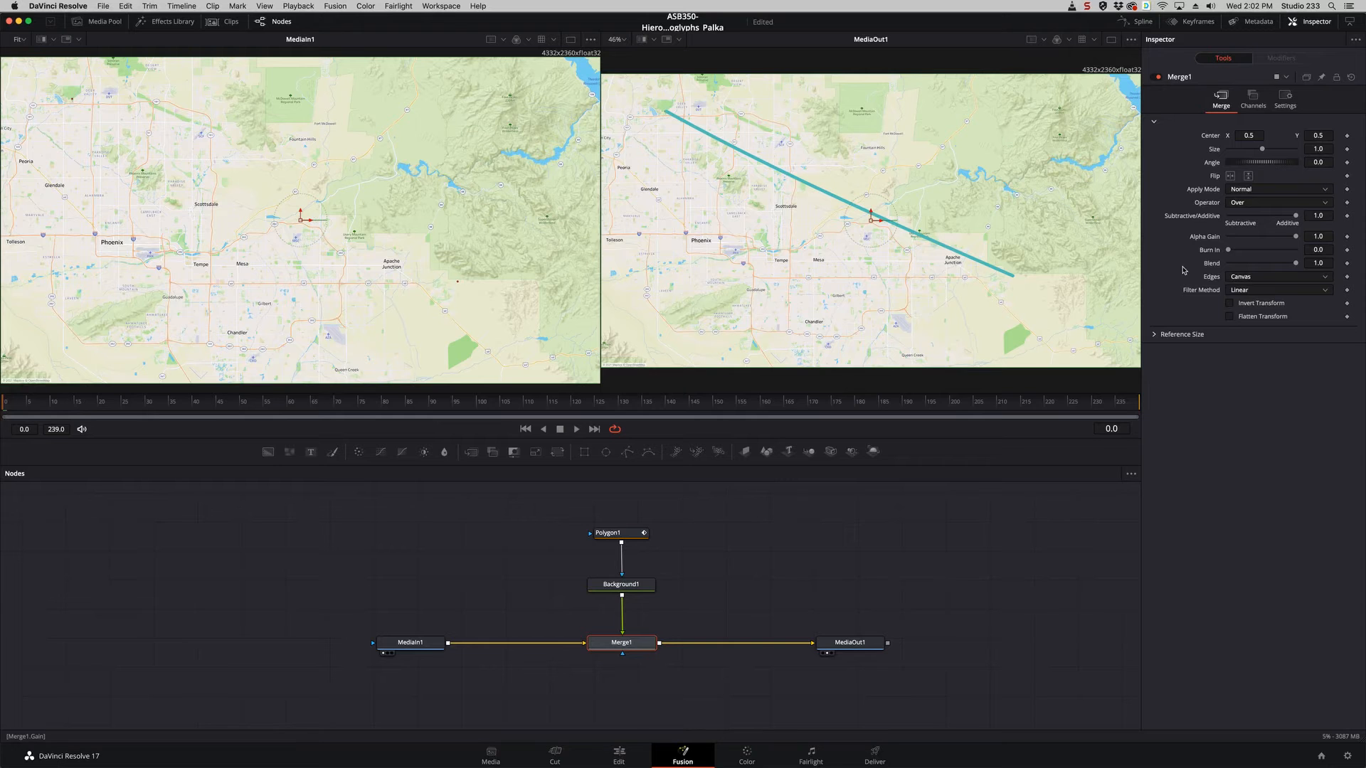
Try reducing Polygon1's Length to 0.936 and 0.5 to test a partially drawn line
{"action": "left_click", "coordinate": [636, 533]}
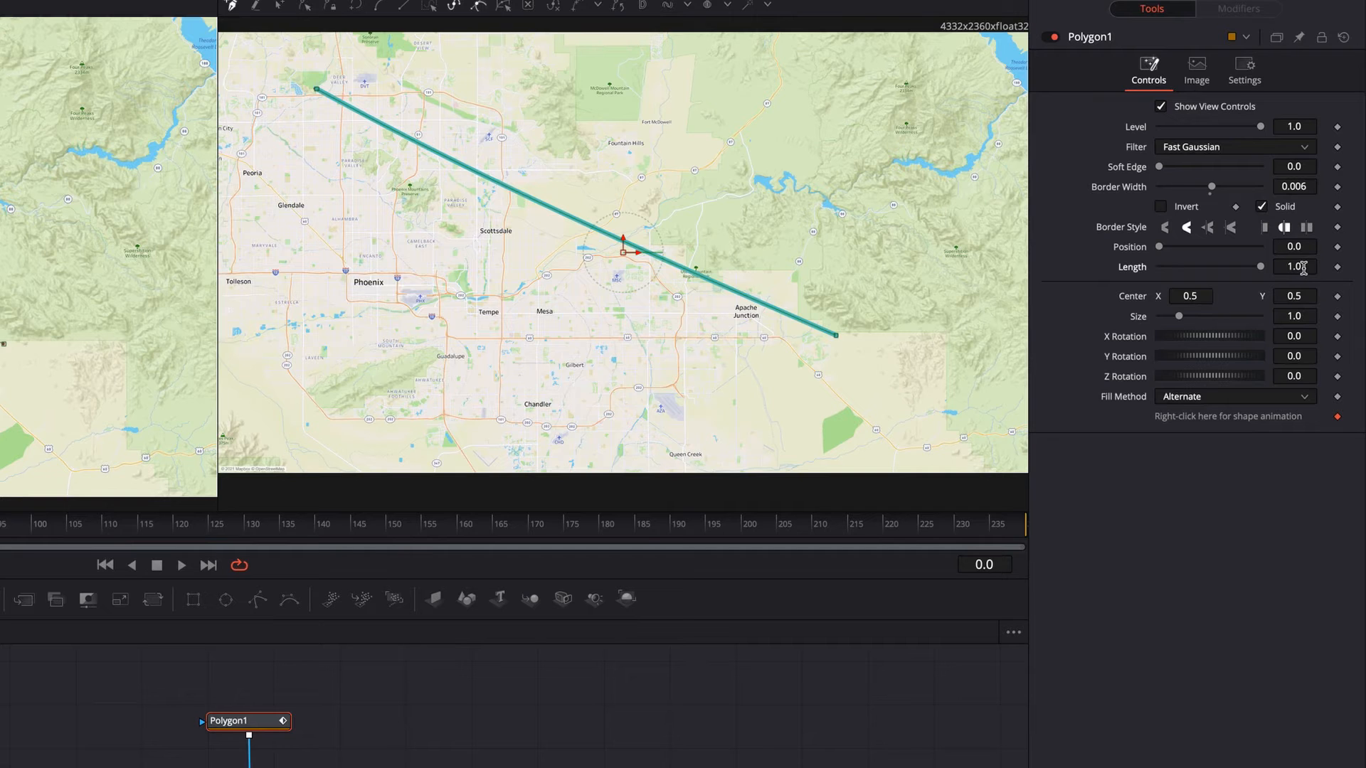
{"action": "left_click_drag", "start_coordinate": [1298, 270], "coordinate": [1273, 272]}
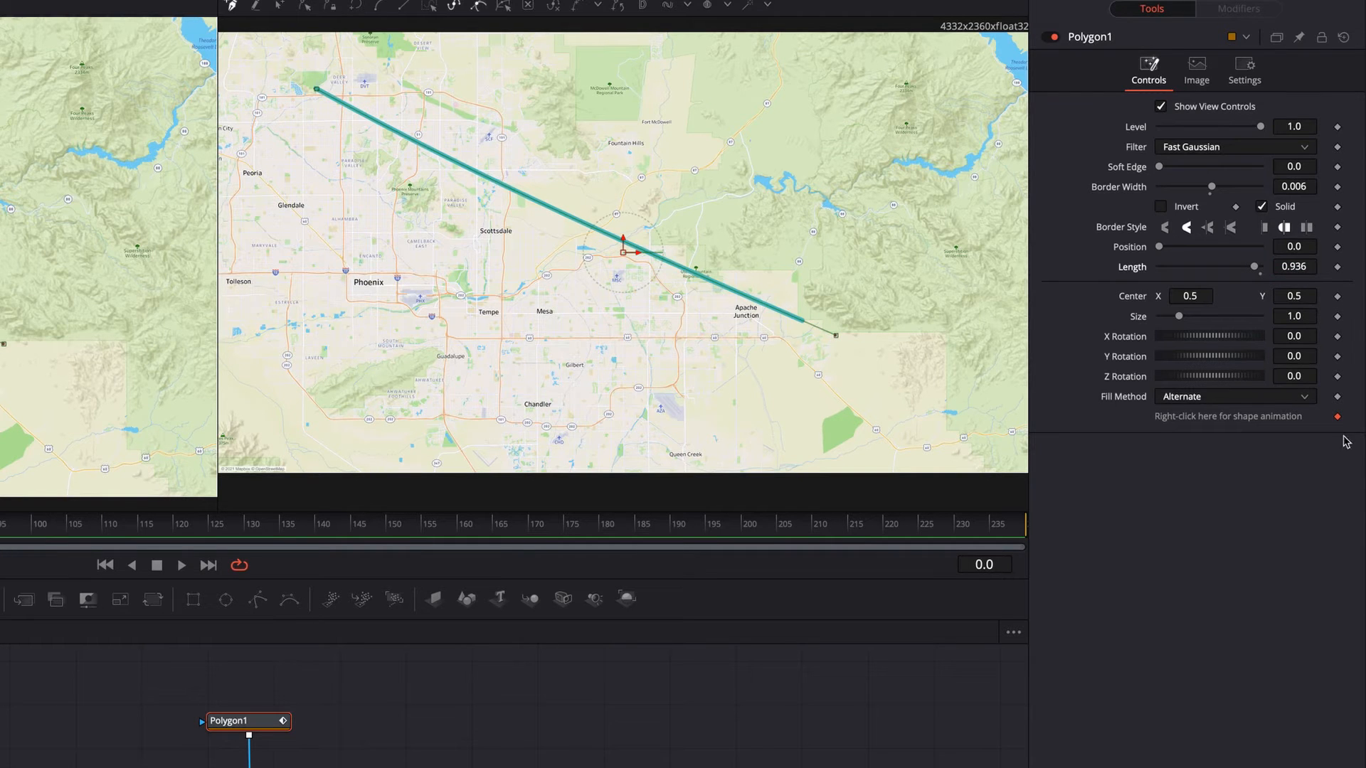
{"action": "left_click", "coordinate": [1294, 269]}
{"action": "type", "text": "0.5"}
{"action": "key", "text": "Tab"}
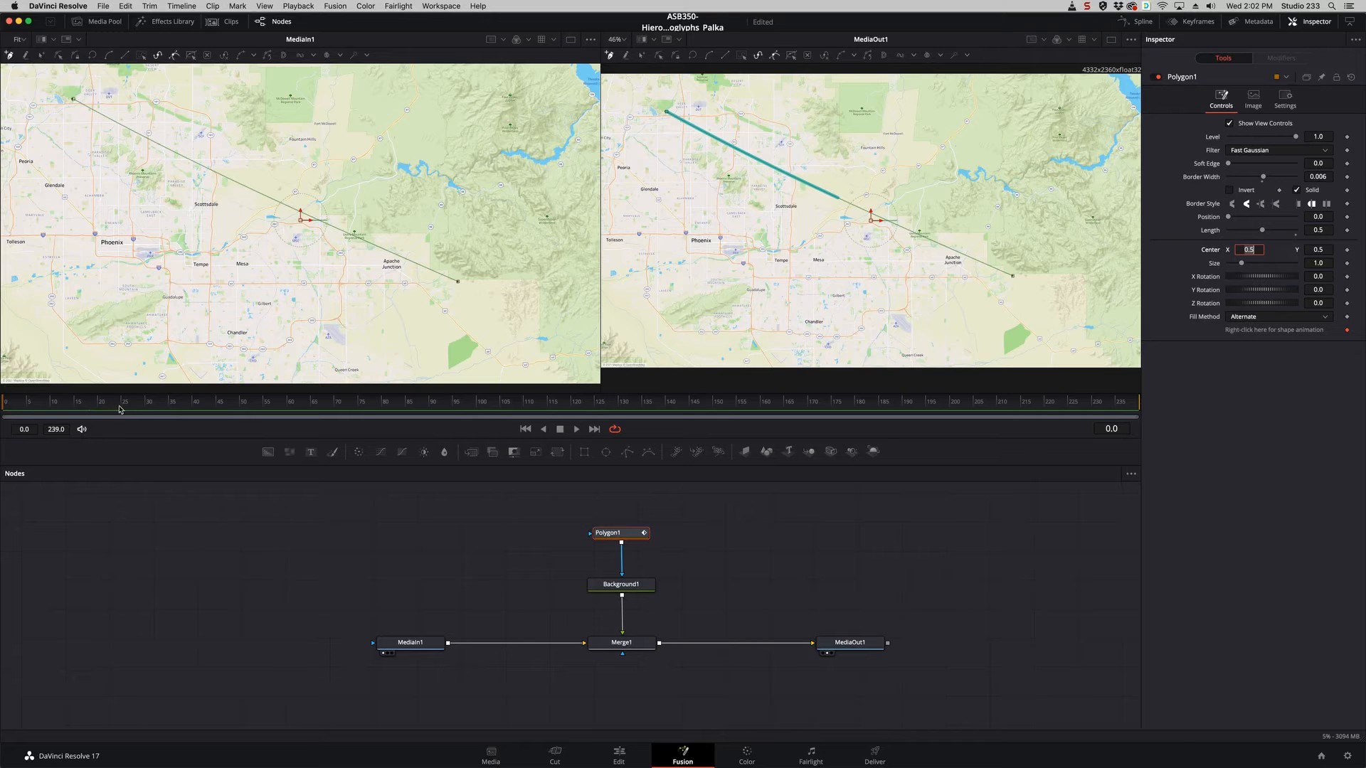
At frame 30, set Polygon1's Length to 0 and add a keyframe for it
{"action": "left_click", "coordinate": [146, 407]}
{"action": "left_click", "coordinate": [1321, 230]}
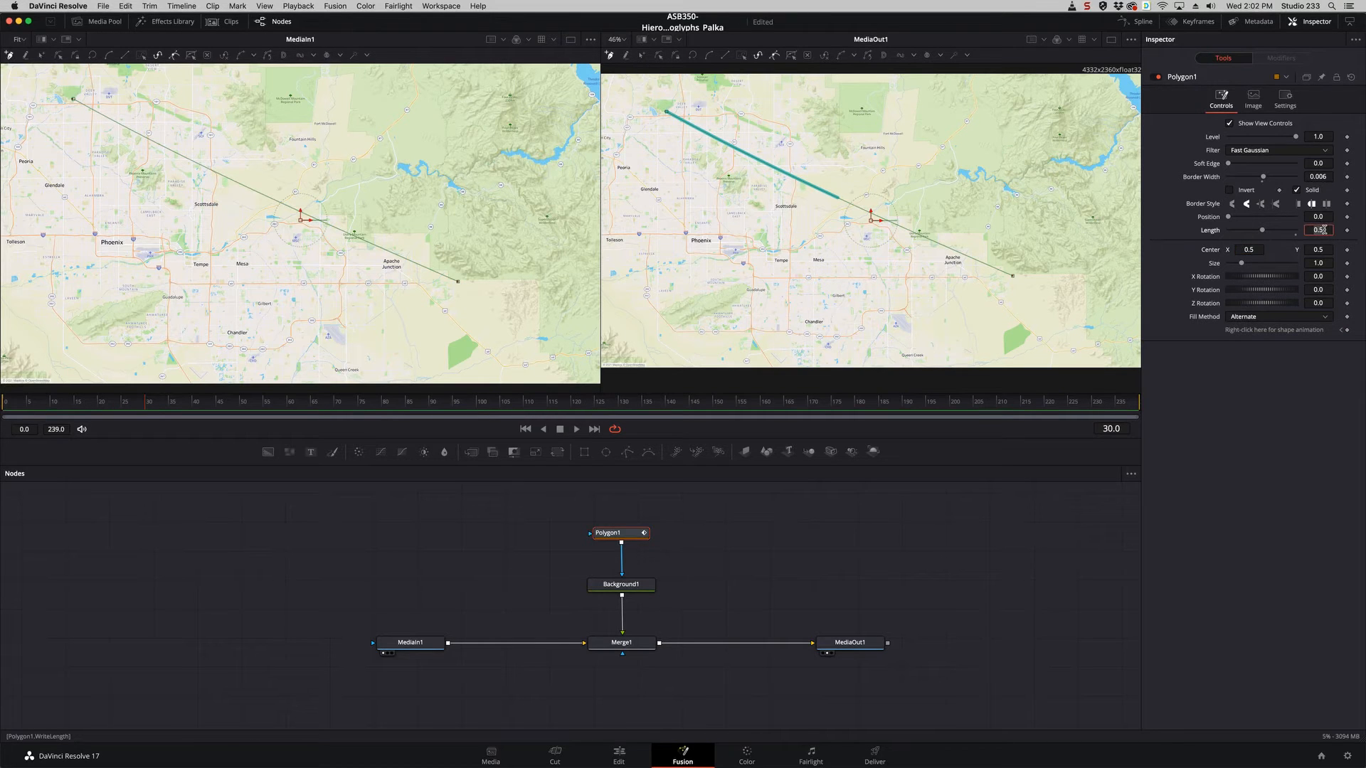
{"action": "type", "text": "0"}
{"action": "key", "text": "Tab"}
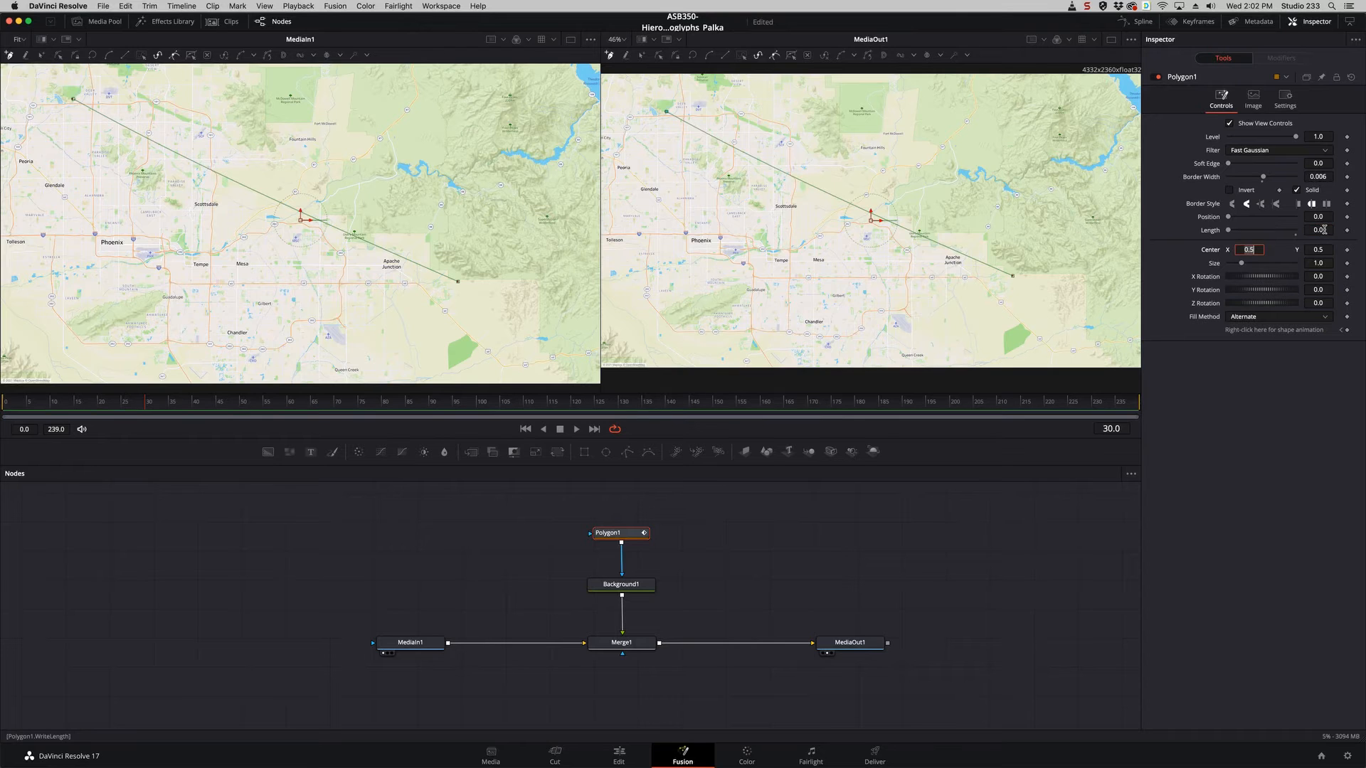
{"action": "left_click", "coordinate": [1347, 229]}
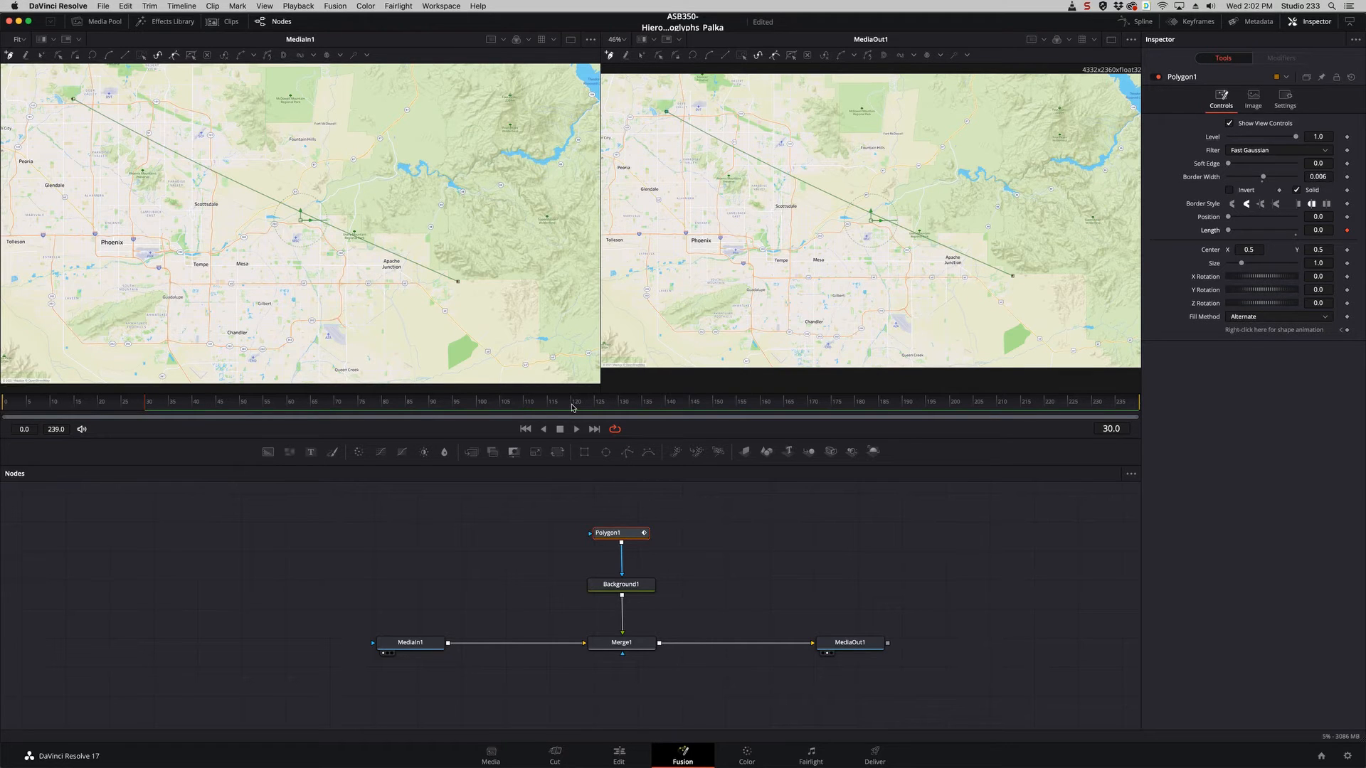
At frame 120, set Polygon1's Length to 1 as the second keyframe
{"action": "left_click", "coordinate": [572, 407]}
{"action": "left_click", "coordinate": [1318, 230]}
{"action": "type", "text": "1"}
{"action": "key", "text": "Tab"}
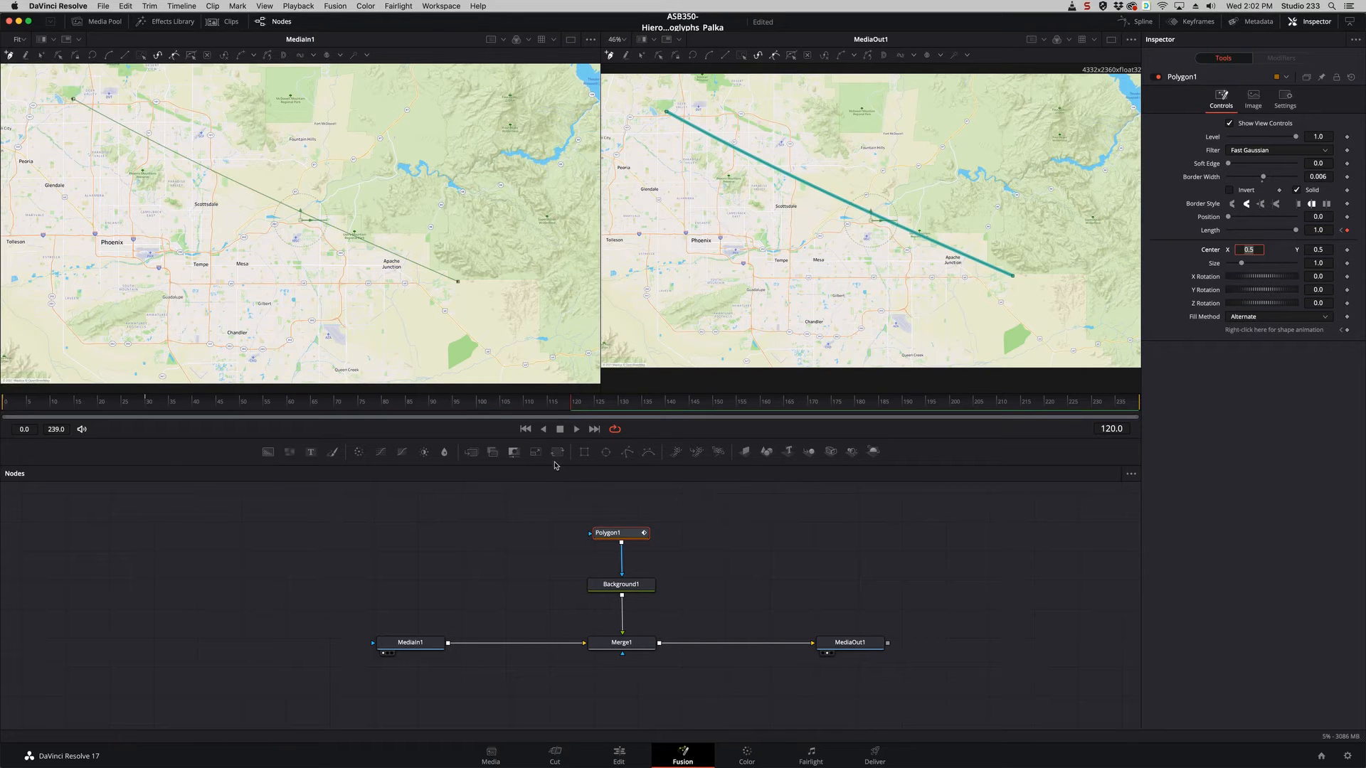
Scrub through the line animation in Fusion and on the edit timeline, and return to the Fusion composition
{"action": "mouse_move", "coordinate": [495, 393]}
{"action": "left_mouse_down"}
{"action": "mouse_move", "coordinate": [487, 406]}
{"action": "mouse_move", "coordinate": [69, 406]}
{"action": "mouse_move", "coordinate": [388, 406]}
{"action": "left_mouse_up"}
{"action": "left_click", "coordinate": [622, 760]}
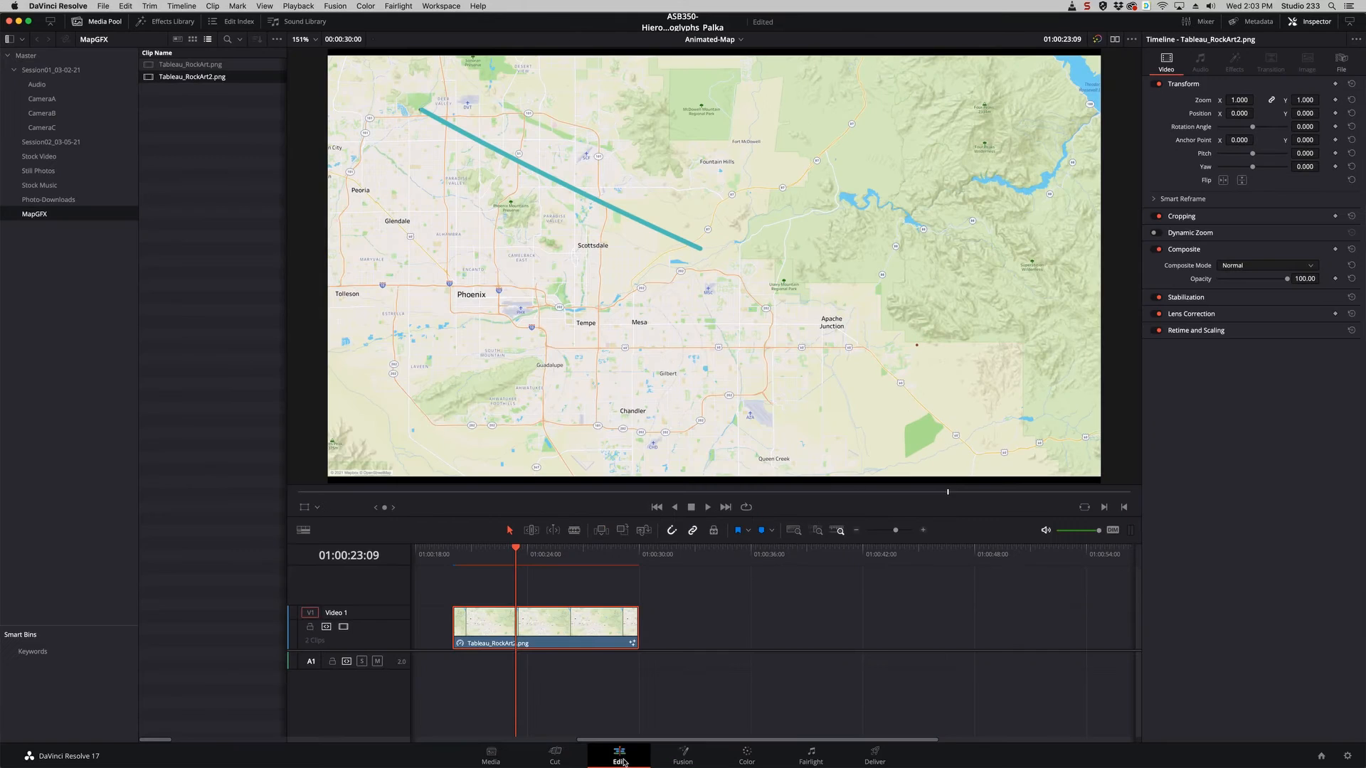
{"action": "mouse_move", "coordinate": [521, 552]}
{"action": "left_mouse_down"}
{"action": "mouse_move", "coordinate": [475, 554]}
{"action": "mouse_move", "coordinate": [568, 555]}
{"action": "mouse_move", "coordinate": [517, 562]}
{"action": "left_mouse_up"}
{"action": "left_click", "coordinate": [684, 758]}
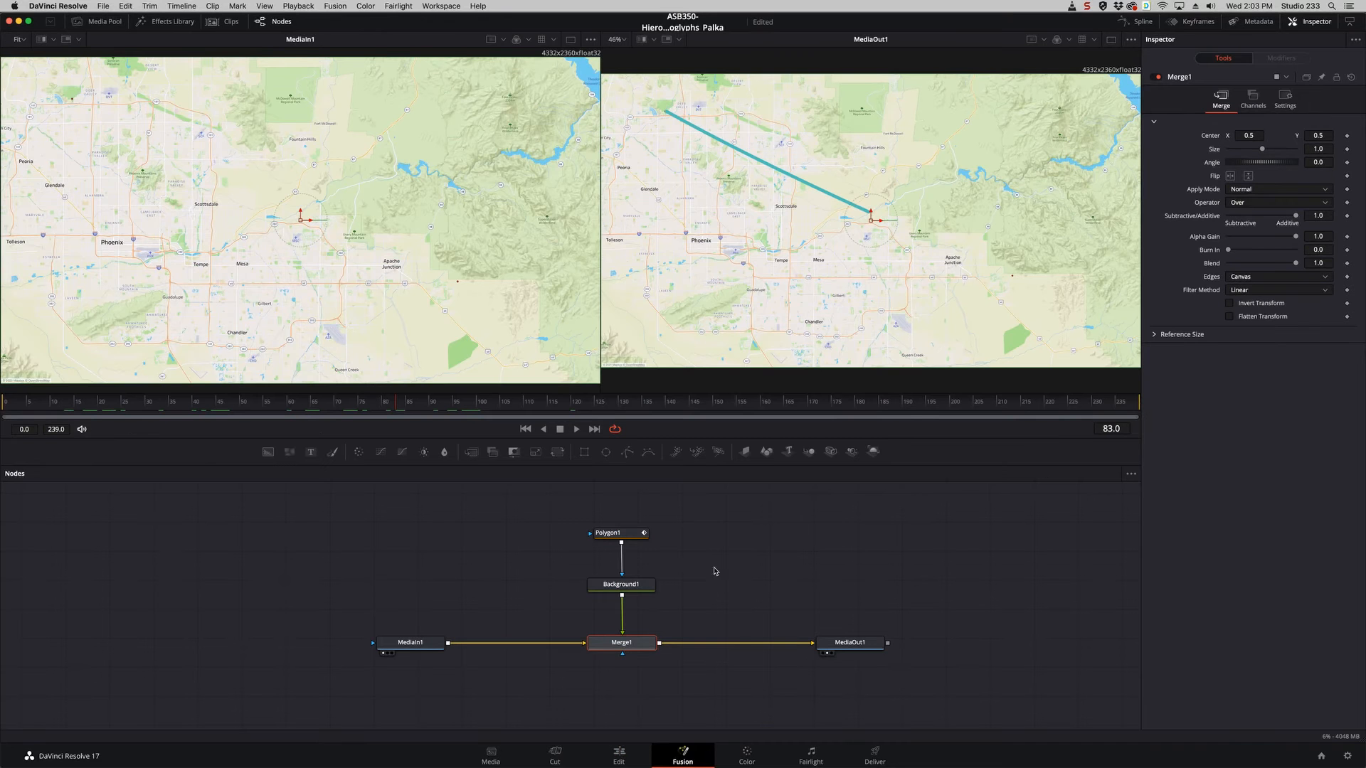
Display Polygon1's Length curve in the Spline editor and fit the whole curve in view
{"action": "left_click", "coordinate": [629, 535]}
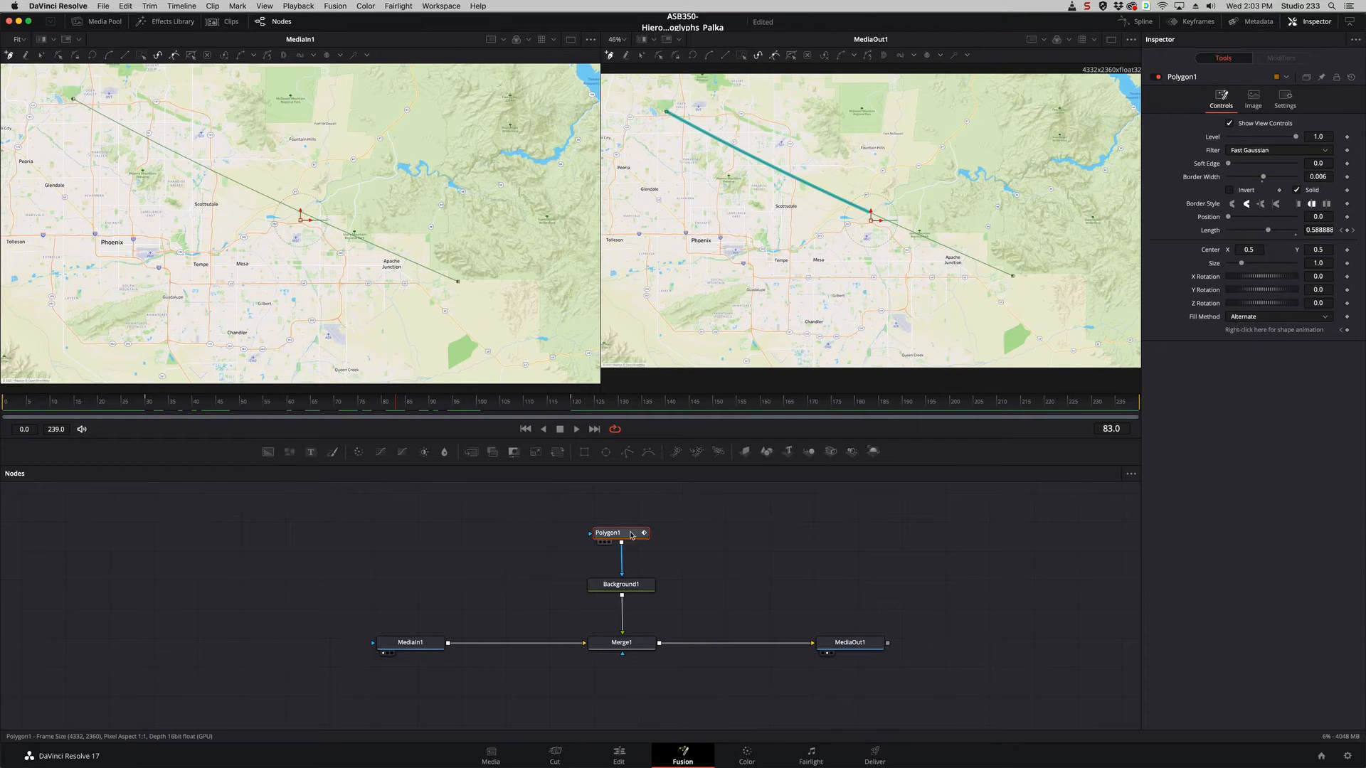
{"action": "mouse_move", "coordinate": [630, 534]}
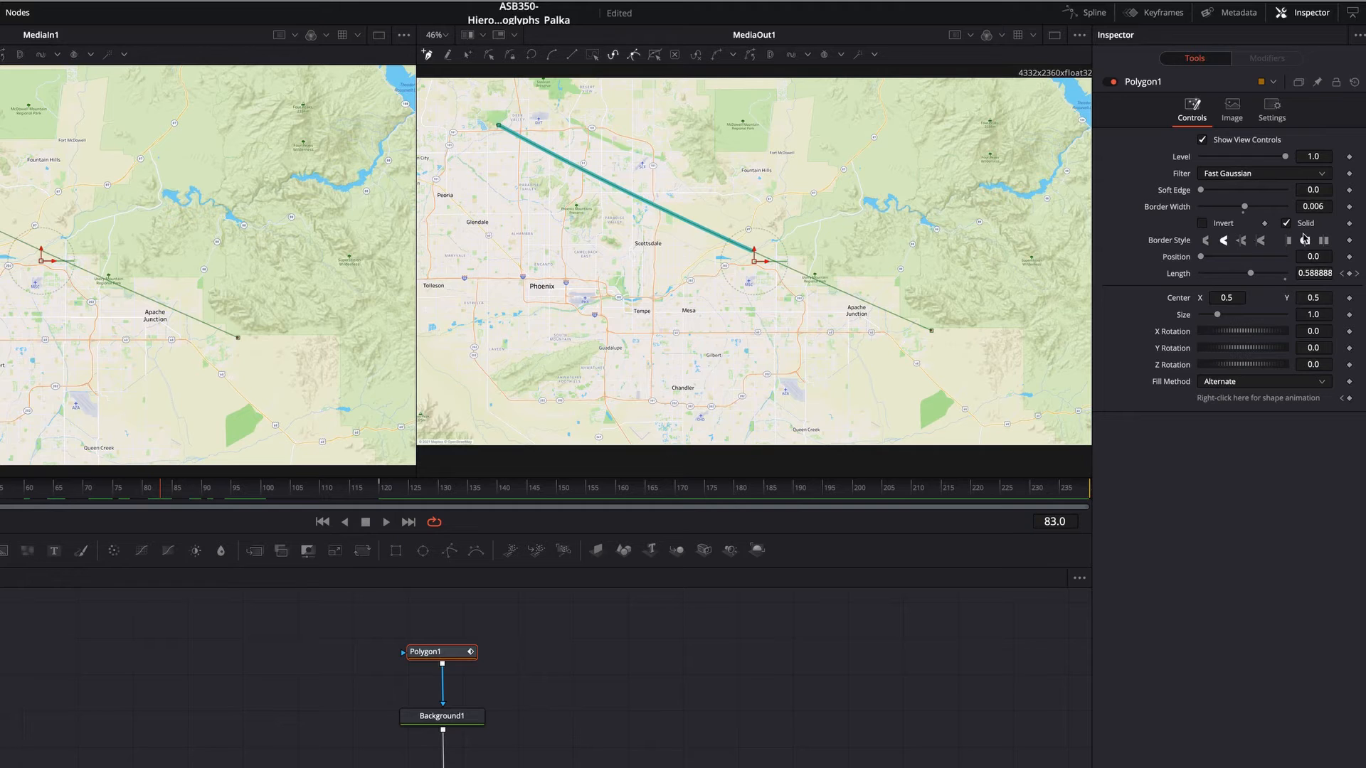
{"action": "left_click", "coordinate": [1093, 13]}
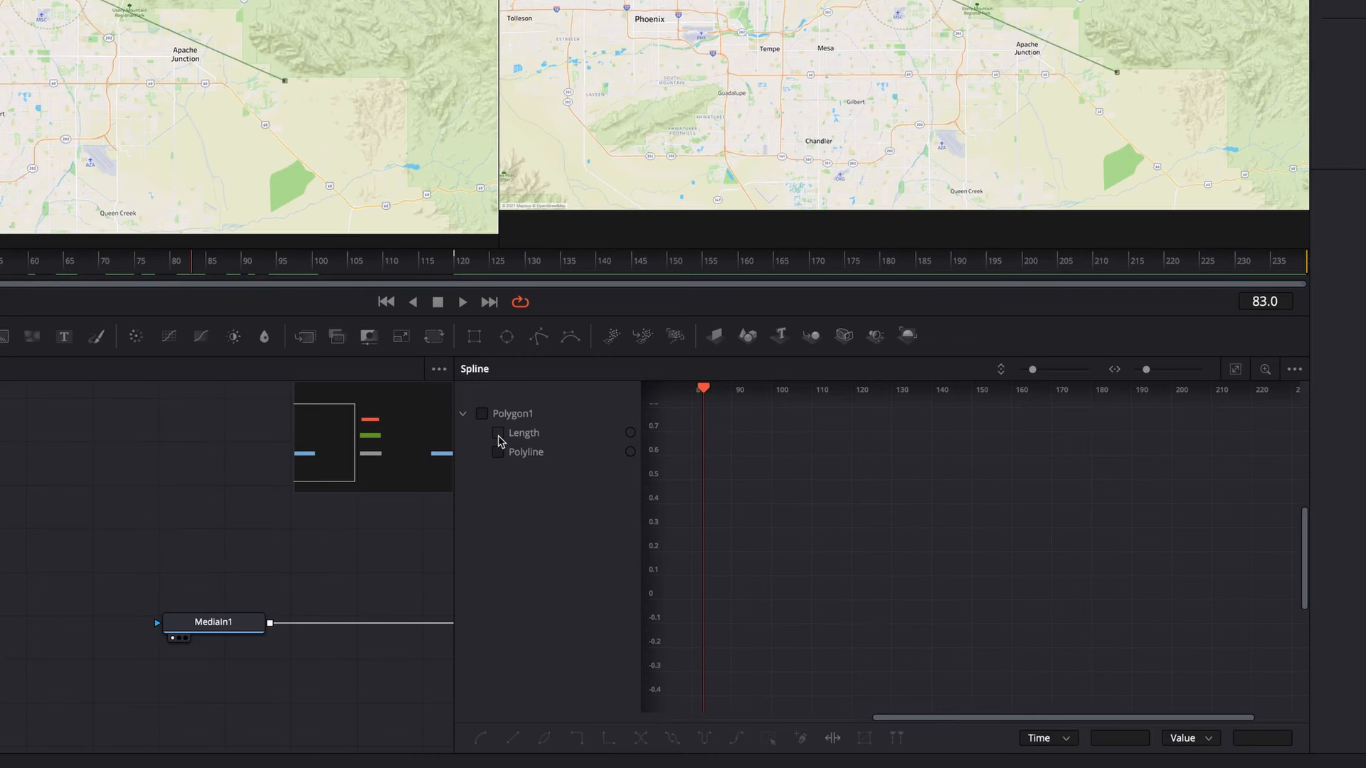
{"action": "left_click", "coordinate": [498, 434]}
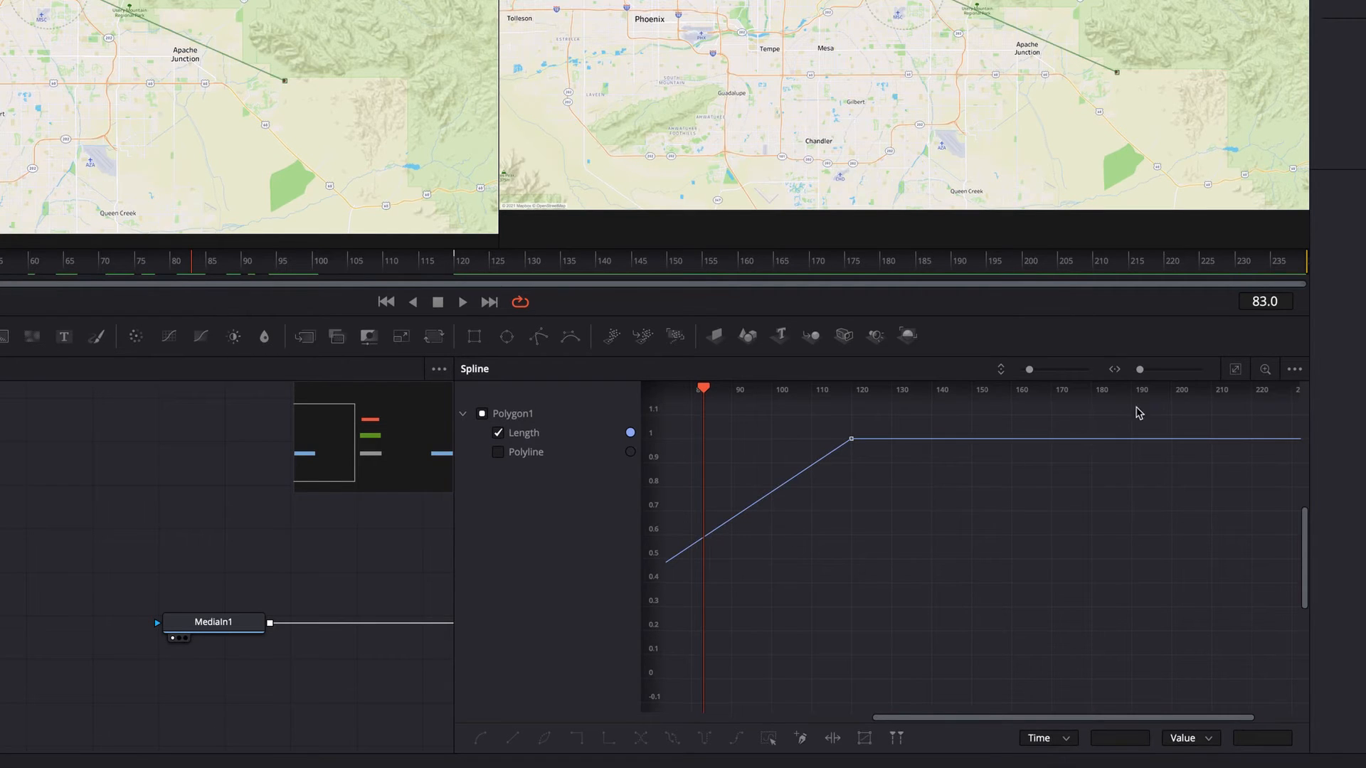
{"action": "left_click", "coordinate": [1235, 370]}
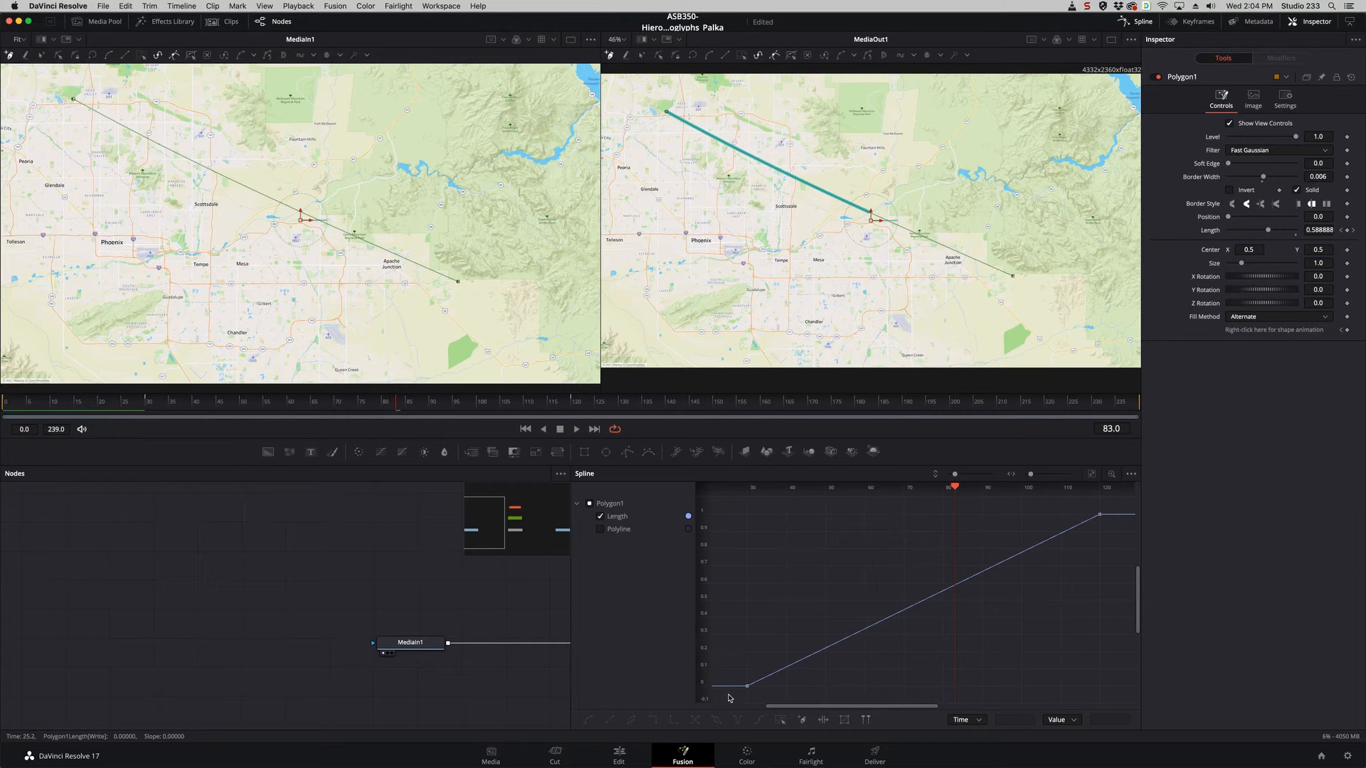
Smooth both Length keyframes, adjust their curve handles for a gradual start and stop, and close the Spline editor
{"action": "left_click_drag", "start_coordinate": [729, 699], "coordinate": [1121, 506]}
{"action": "left_click", "coordinate": [587, 722]}
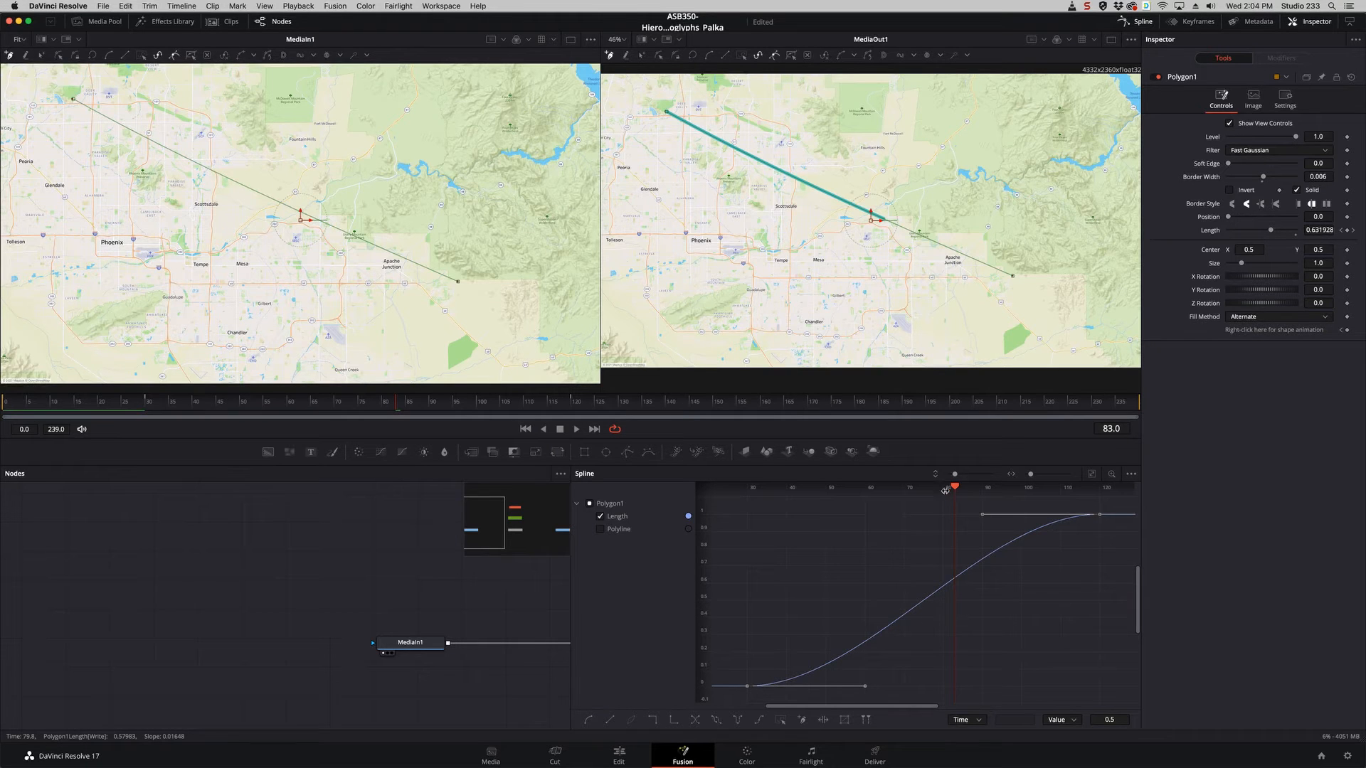
{"action": "mouse_move", "coordinate": [954, 490]}
{"action": "left_mouse_down"}
{"action": "mouse_move", "coordinate": [826, 494]}
{"action": "mouse_move", "coordinate": [967, 504]}
{"action": "mouse_move", "coordinate": [944, 502]}
{"action": "mouse_move", "coordinate": [957, 521]}
{"action": "mouse_move", "coordinate": [911, 521]}
{"action": "mouse_move", "coordinate": [937, 489]}
{"action": "mouse_move", "coordinate": [799, 503]}
{"action": "mouse_move", "coordinate": [890, 518]}
{"action": "mouse_move", "coordinate": [1071, 514]}
{"action": "left_mouse_up"}
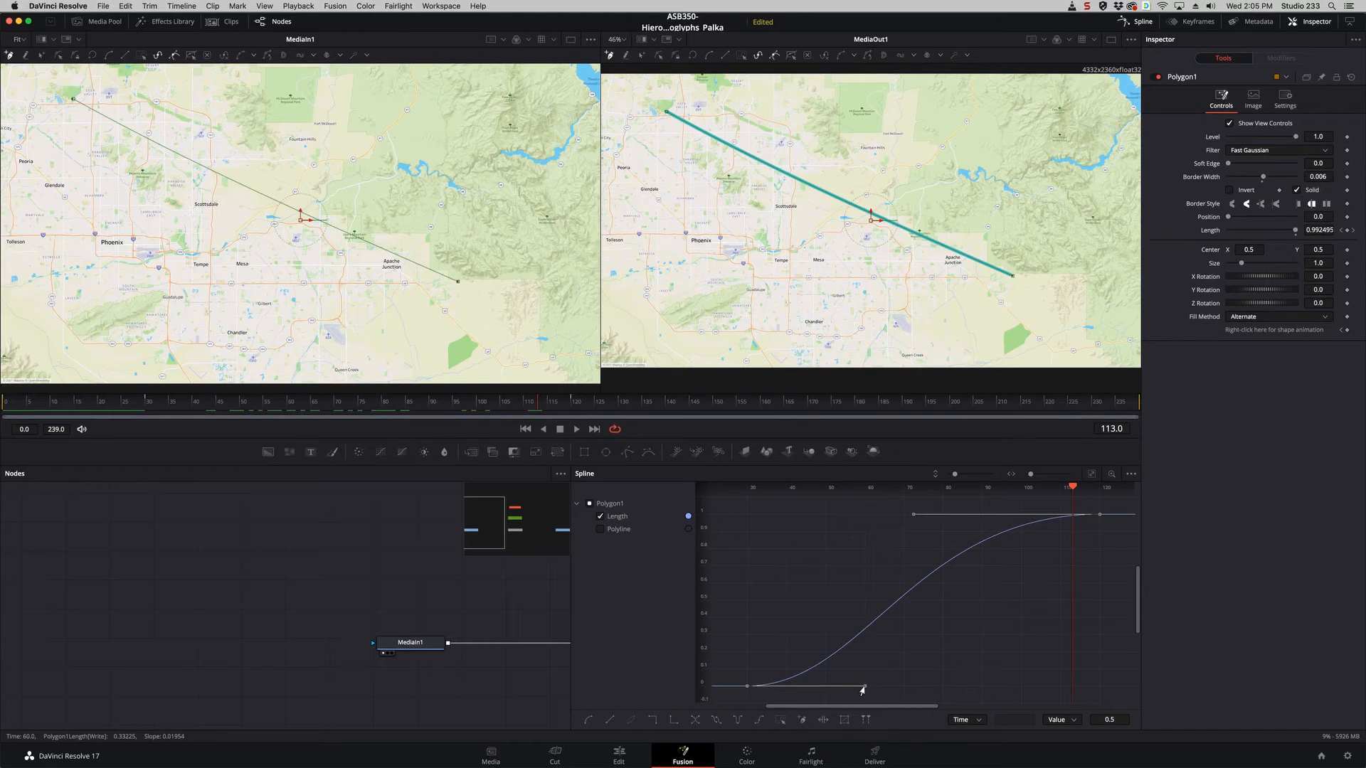
{"action": "left_click_drag", "start_coordinate": [864, 689], "coordinate": [853, 687]}
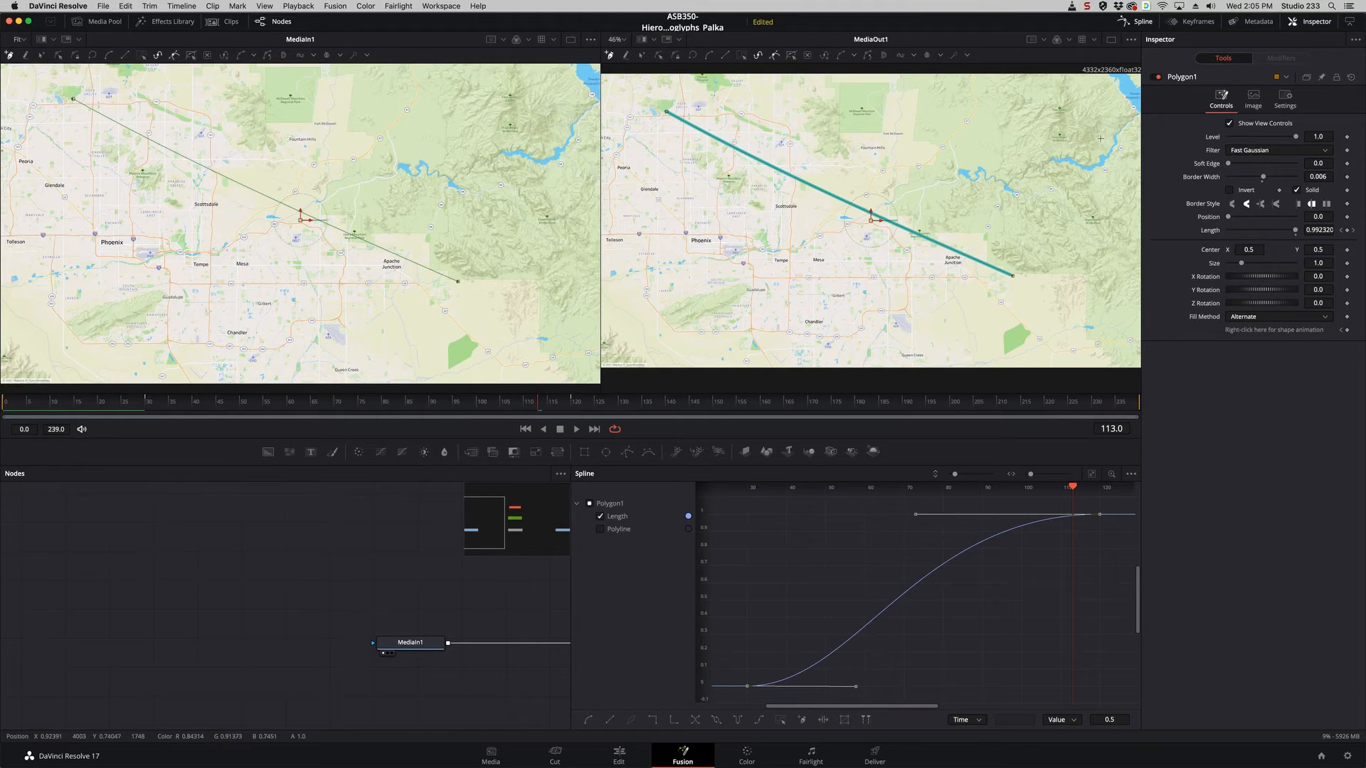
{"action": "left_click", "coordinate": [1142, 22]}
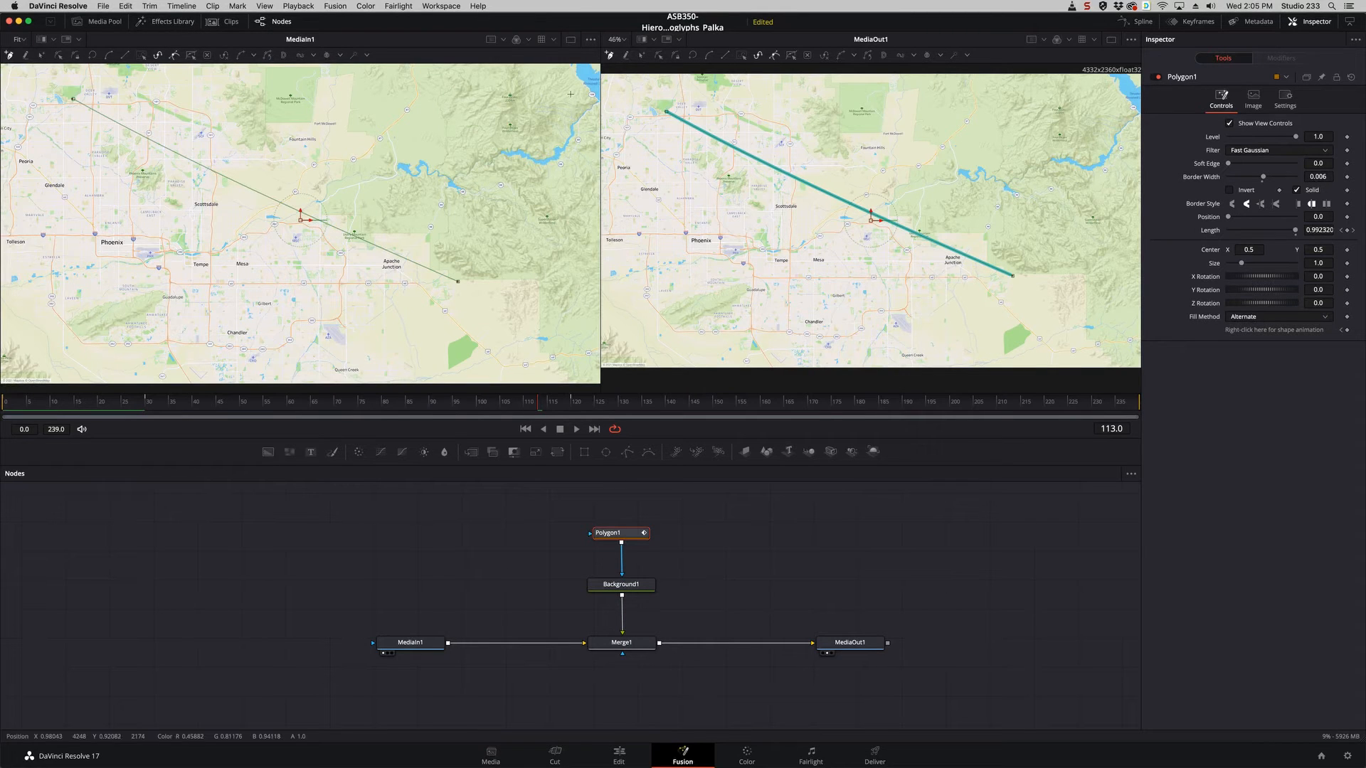
Open the Effects Library and browse through its list of Fusion tools
{"action": "left_click", "coordinate": [157, 21]}
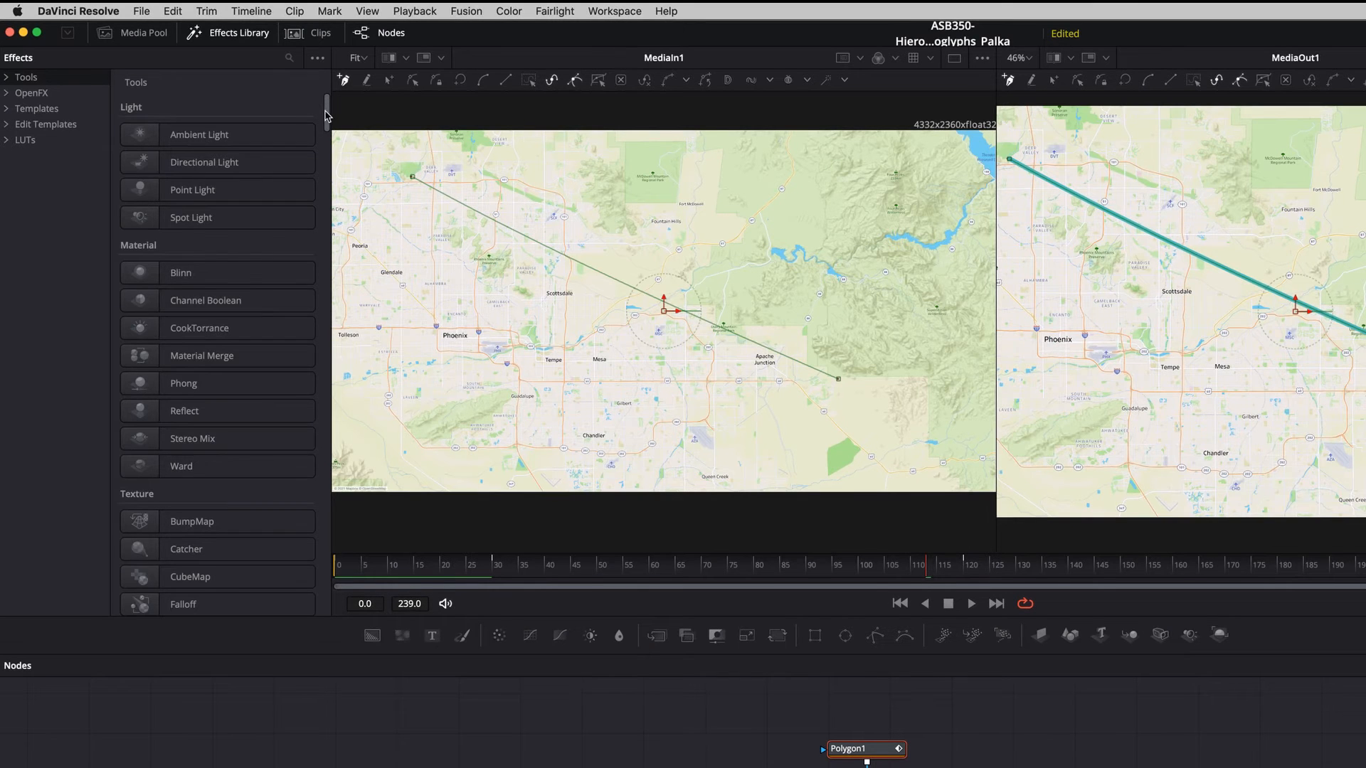
{"action": "scroll", "coordinate": [231, 106], "scroll_direction": "down", "scroll_amount": 5}
{"action": "left_click_drag", "start_coordinate": [318, 152], "coordinate": [324, 490]}
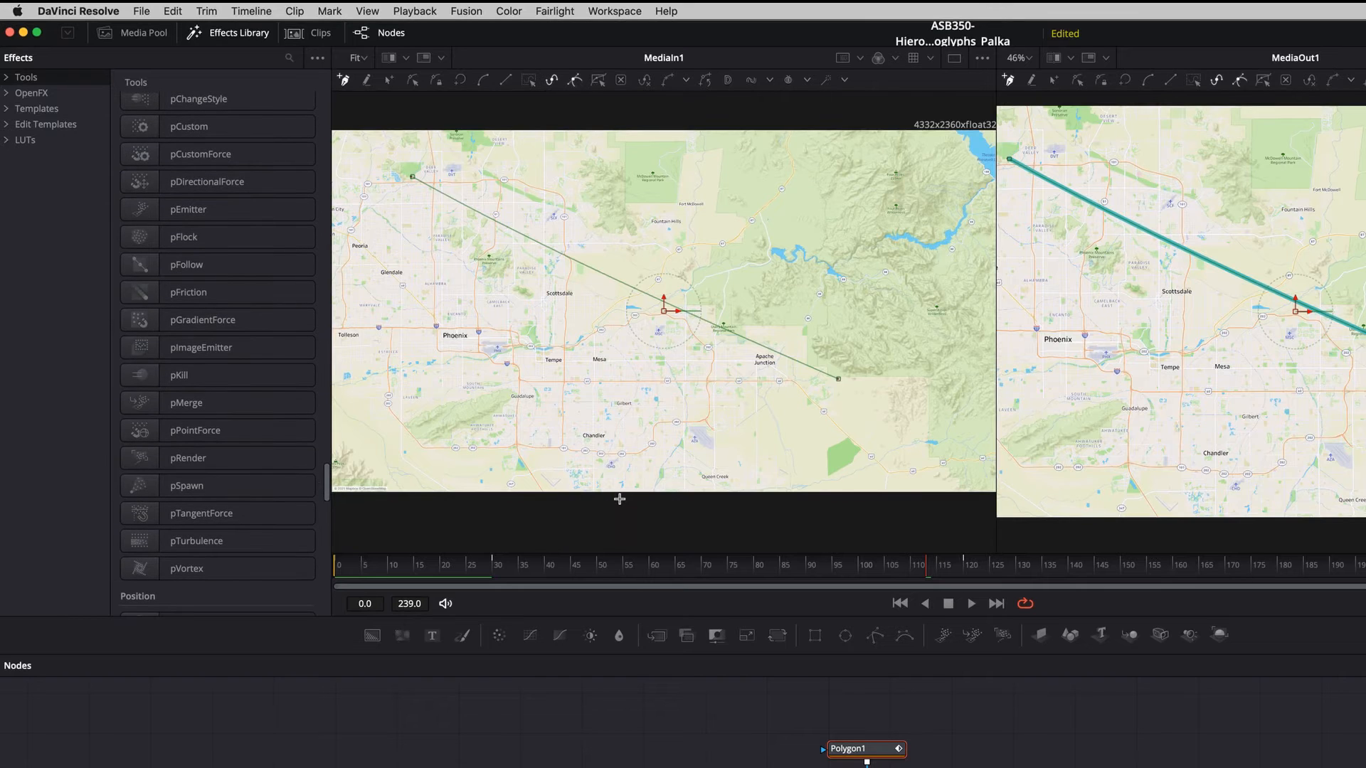
{"action": "key", "text": "shift+space"}
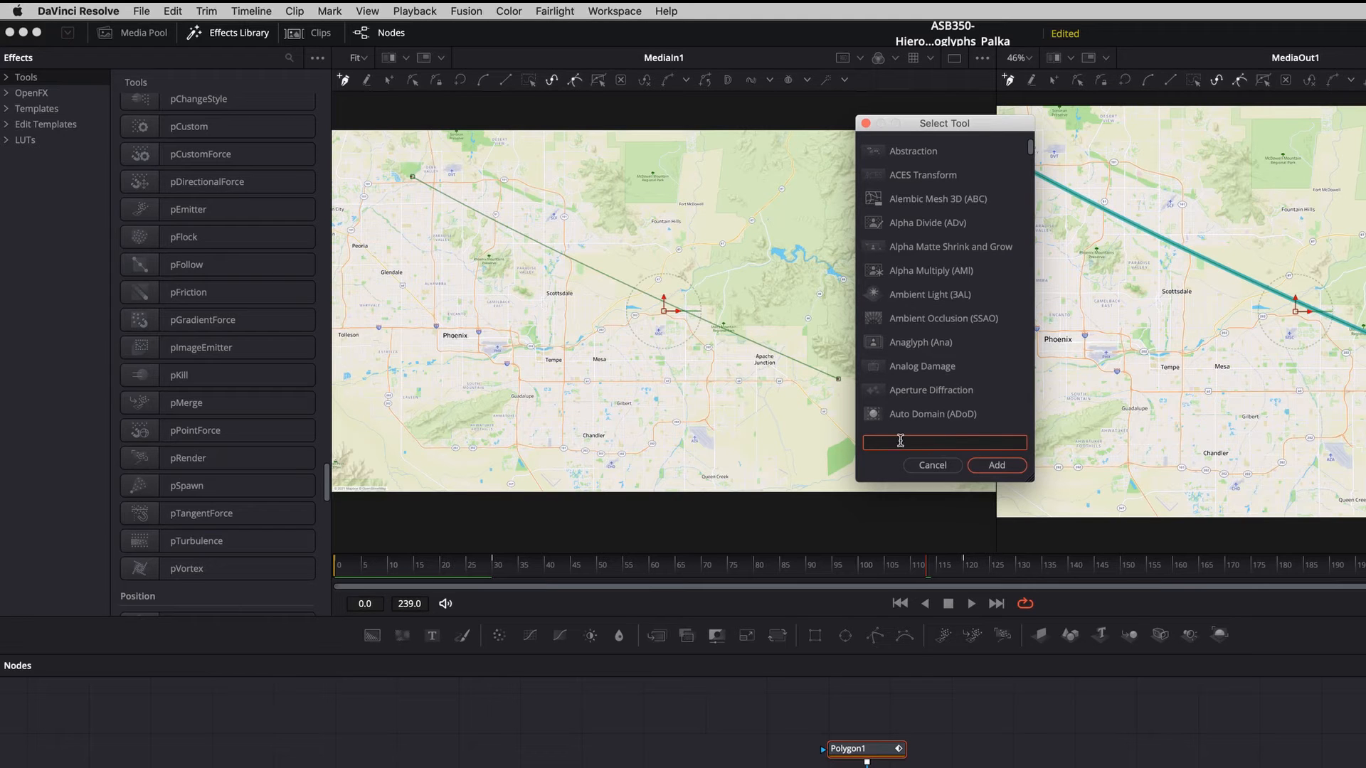
{"action": "type", "text": "drop"}
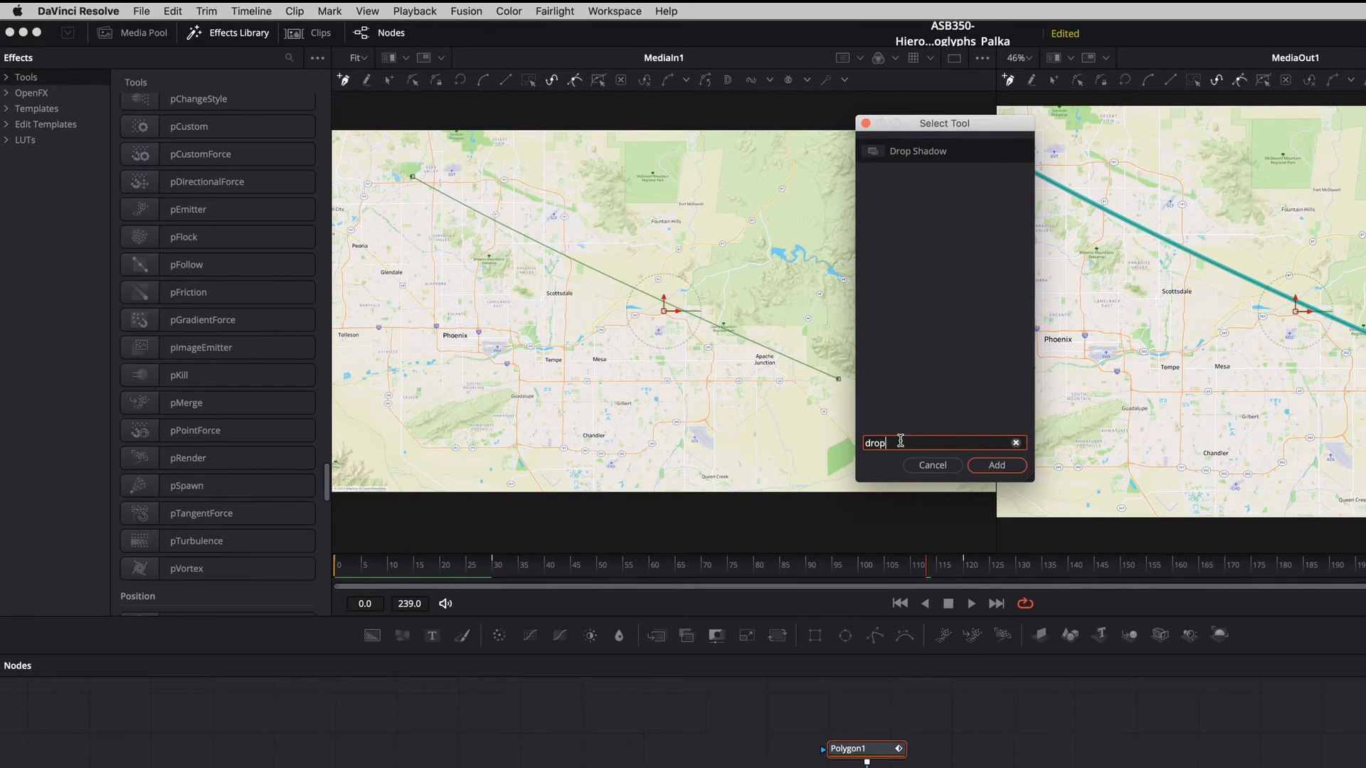
{"action": "left_click", "coordinate": [925, 149]}
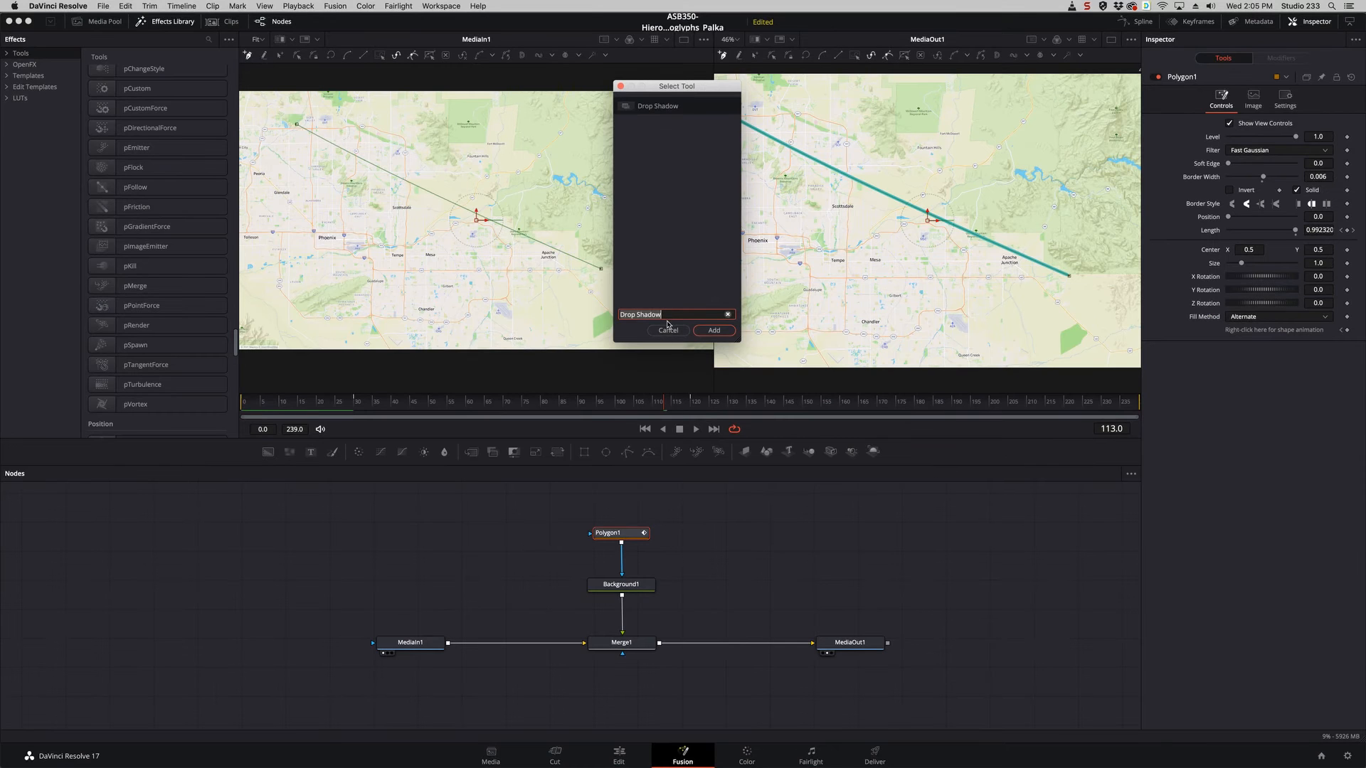
{"action": "left_click", "coordinate": [668, 329]}
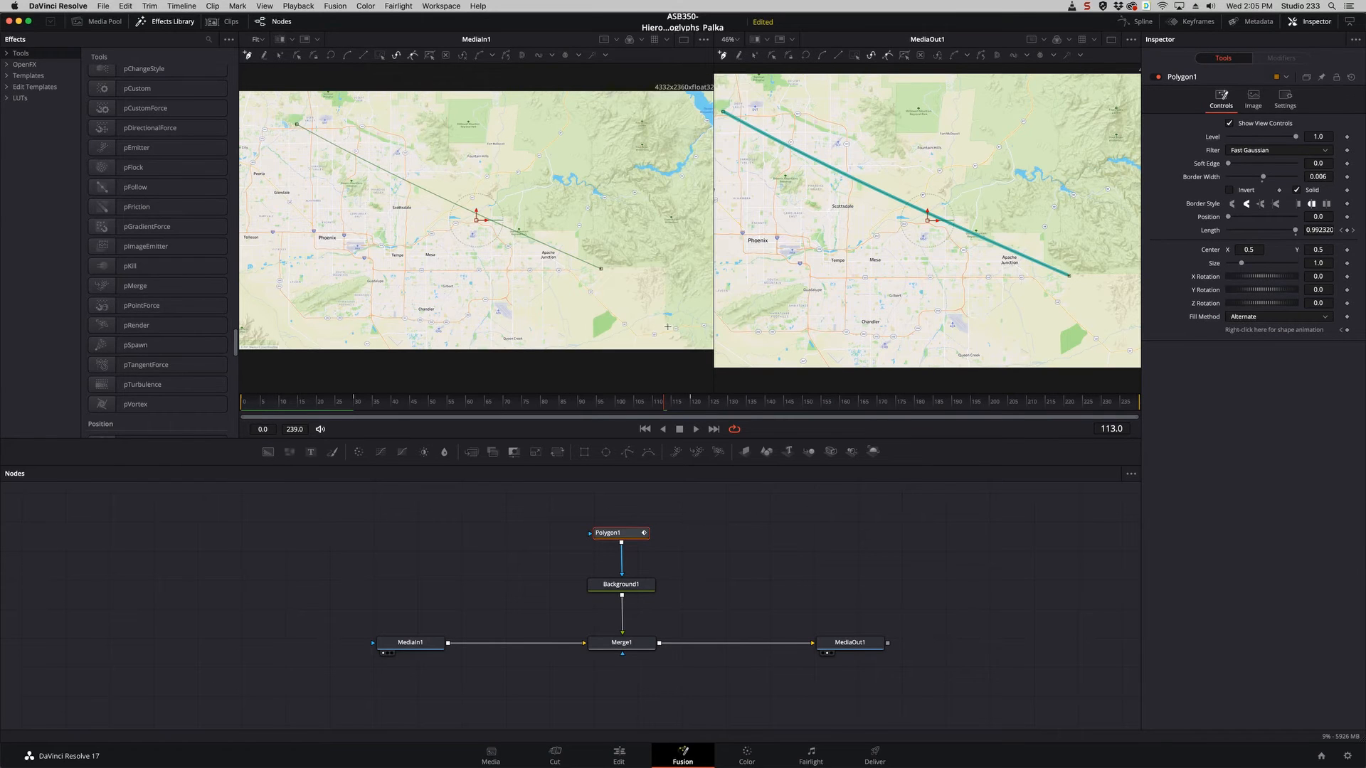
Add a Drop Shadow node between Background1 and Merge1 using the tool search
{"action": "left_click", "coordinate": [629, 591]}
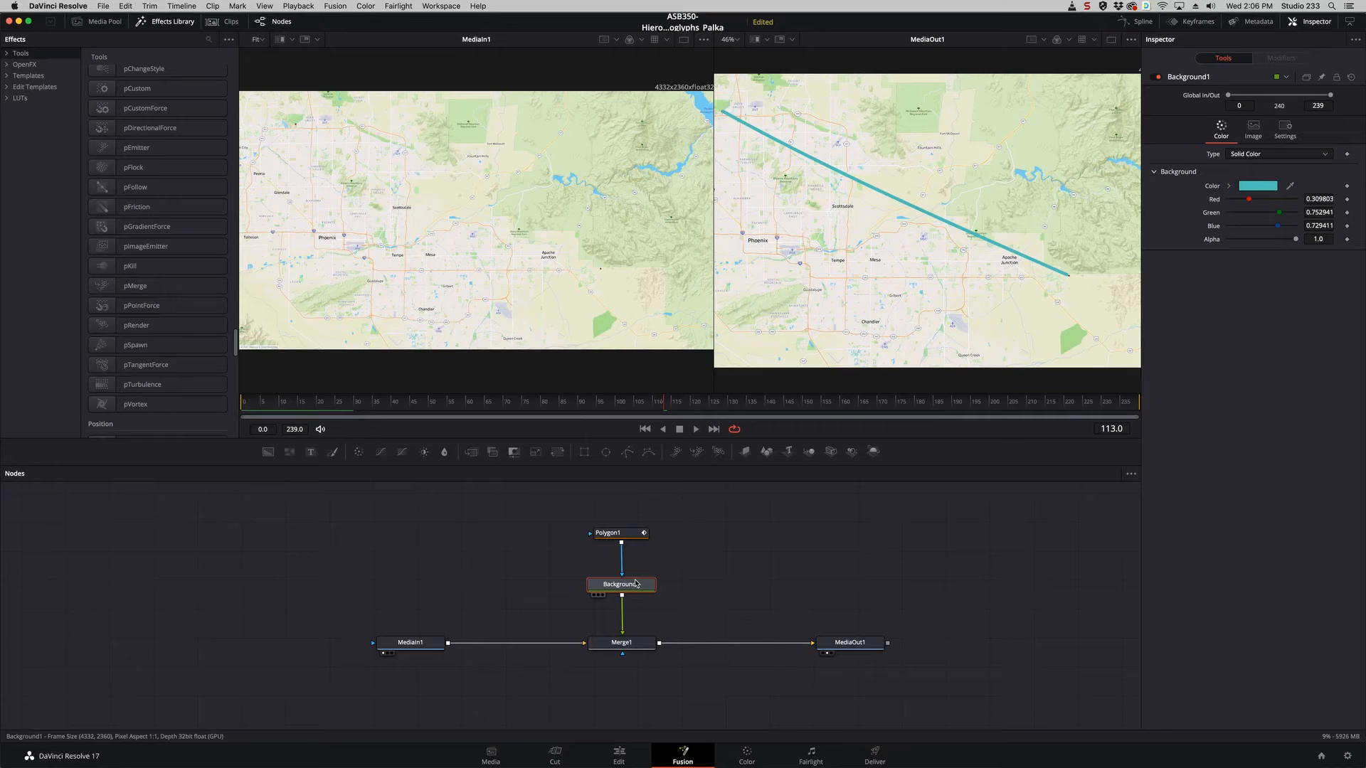
{"action": "key", "text": "shift+space"}
{"action": "type", "text": "drop"}
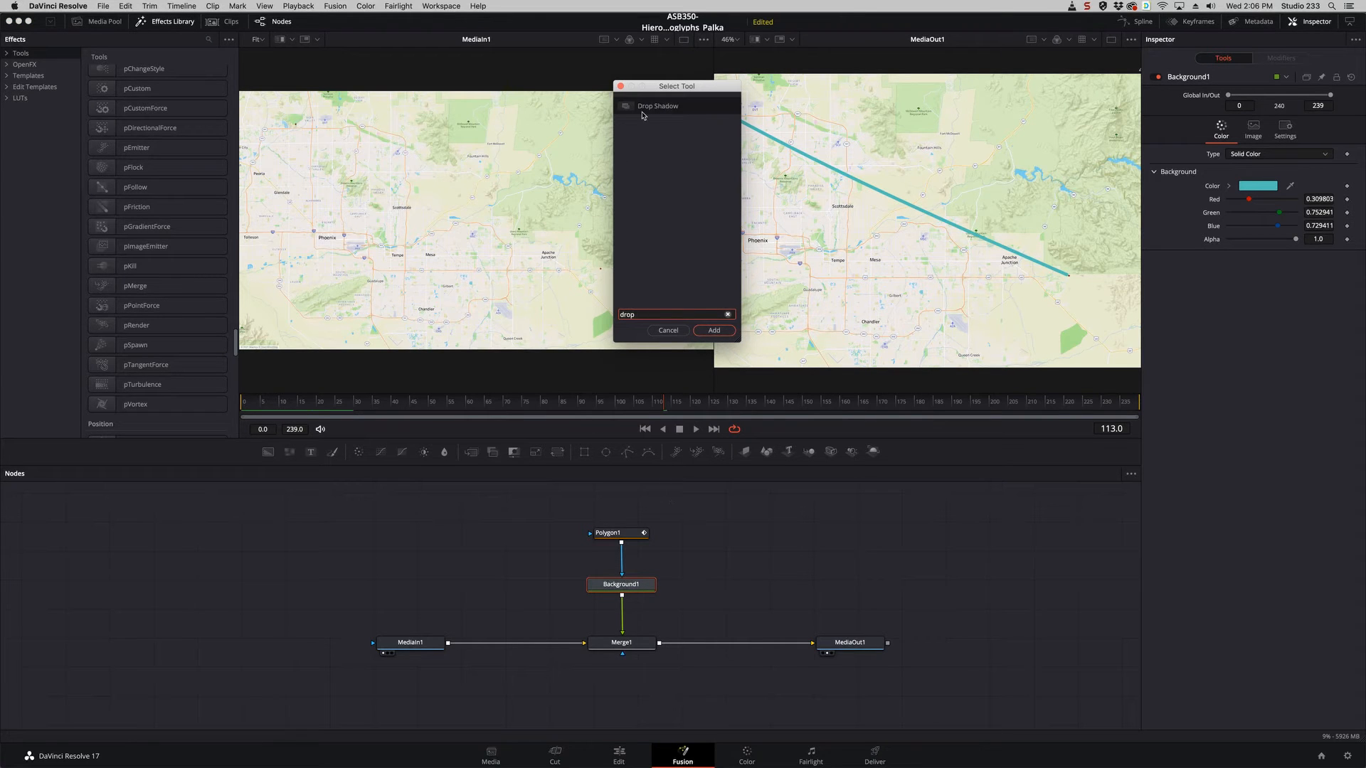
{"action": "left_click", "coordinate": [642, 113]}
{"action": "left_click", "coordinate": [714, 332]}
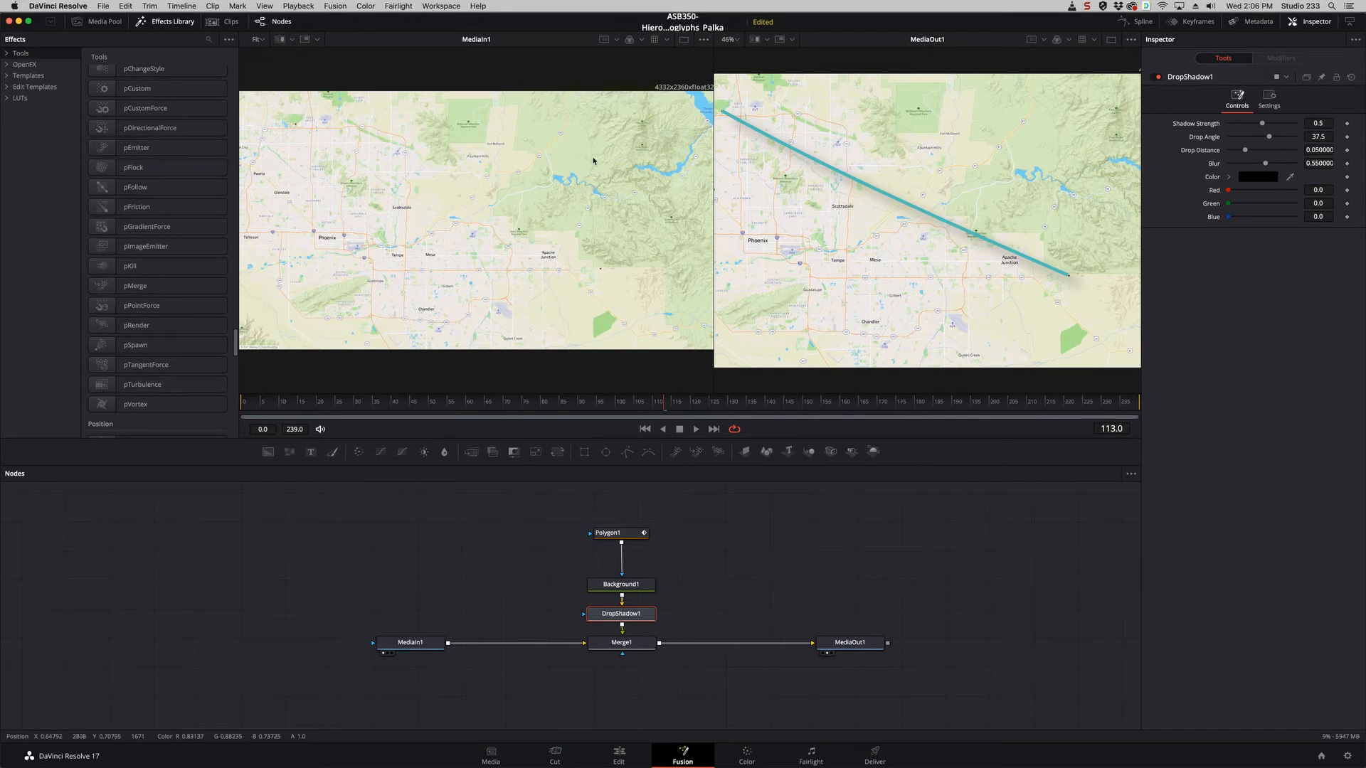
Switch to a single MediaOut1 viewer, make it taller, and fit the map image to it
{"action": "left_click", "coordinate": [1111, 39]}
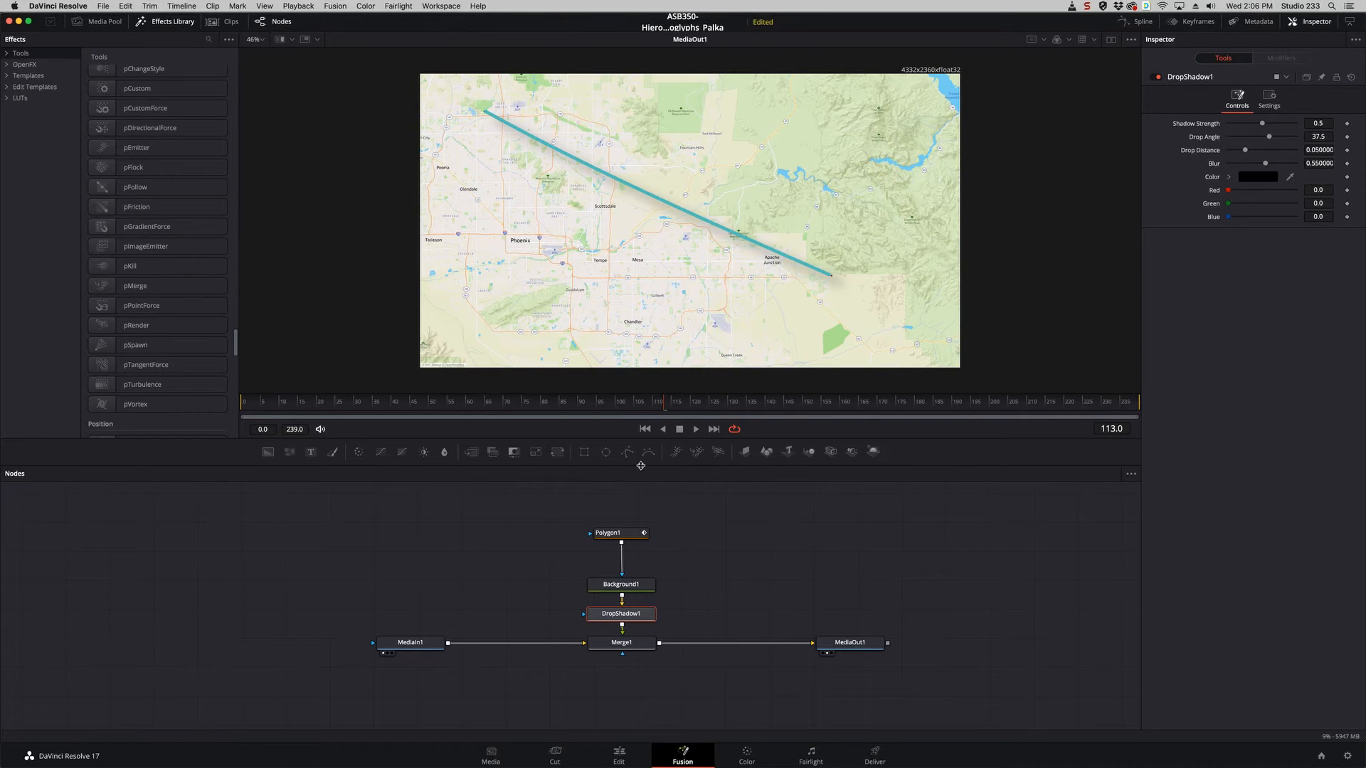
{"action": "left_click_drag", "start_coordinate": [636, 466], "coordinate": [635, 513]}
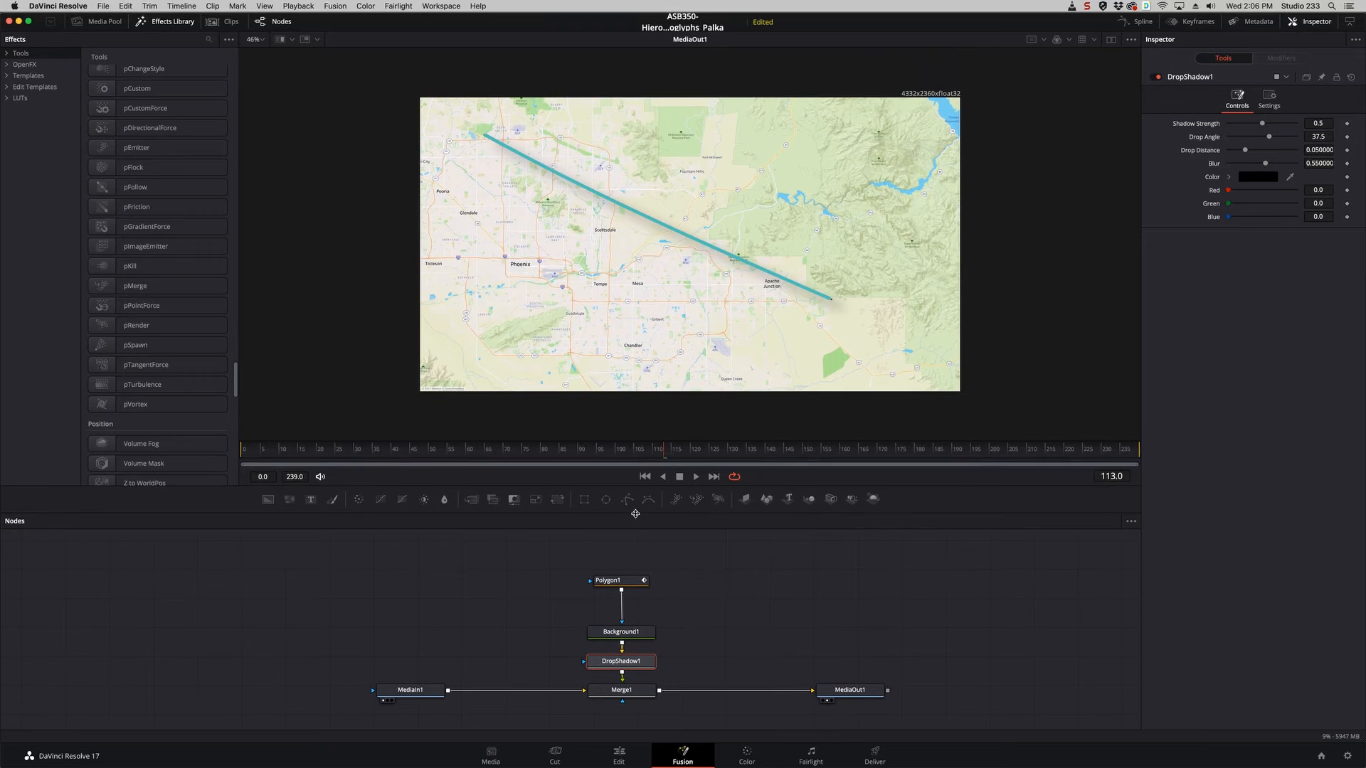
{"action": "left_click", "coordinate": [261, 40]}
{"action": "left_click", "coordinate": [256, 55]}
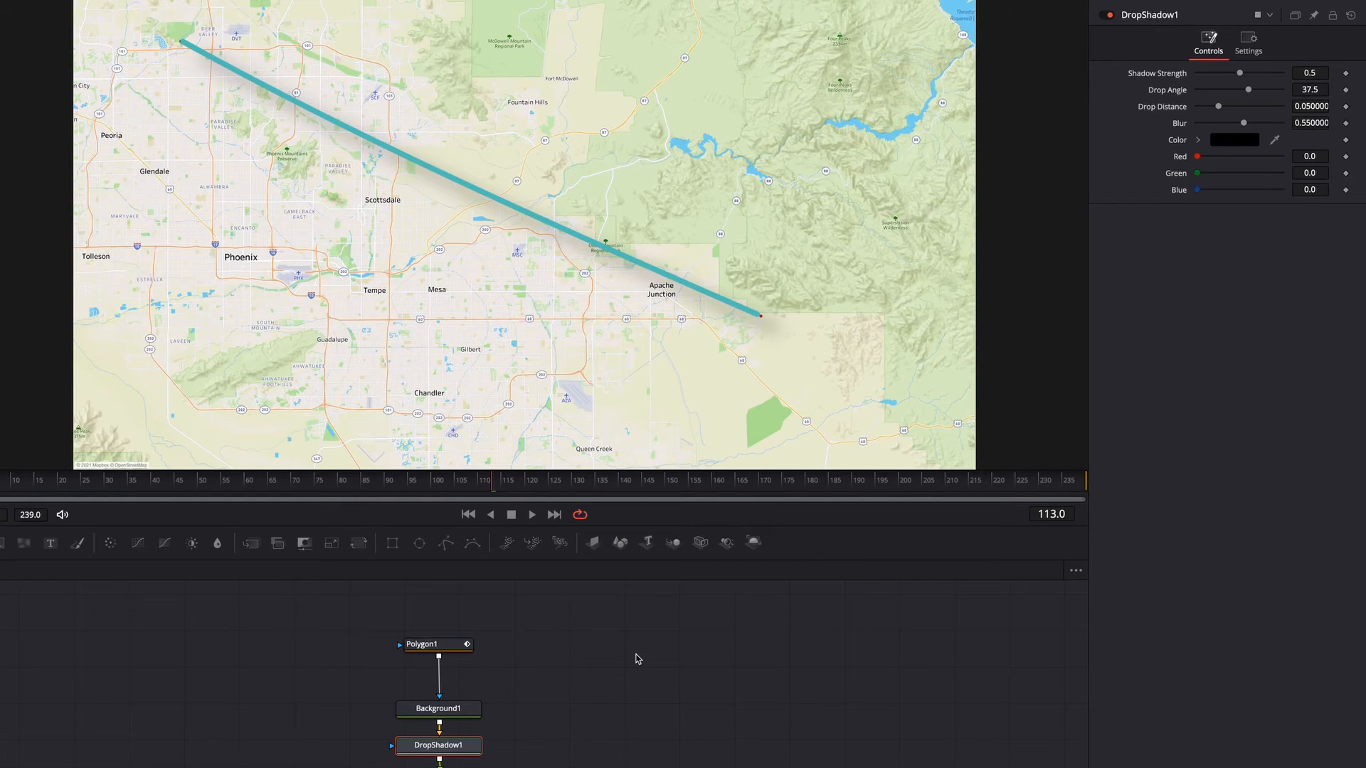
Space the Polygon1, Background1 and DropShadow1 nodes evenly above Merge1 and show DropShadow1's settings
{"action": "left_click_drag", "start_coordinate": [320, 612], "coordinate": [468, 649]}
{"action": "left_click", "coordinate": [476, 715]}
{"action": "left_click", "coordinate": [458, 668]}
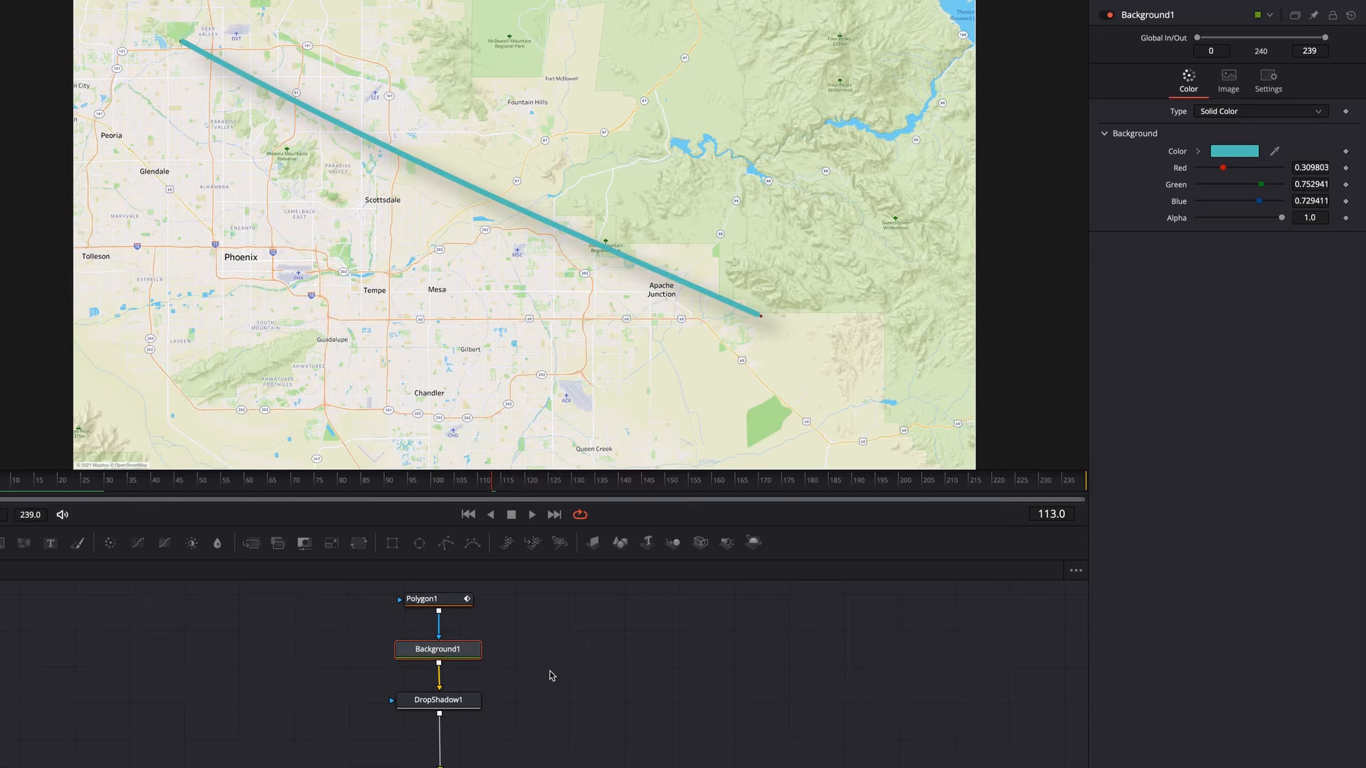
{"action": "left_click", "coordinate": [424, 702]}
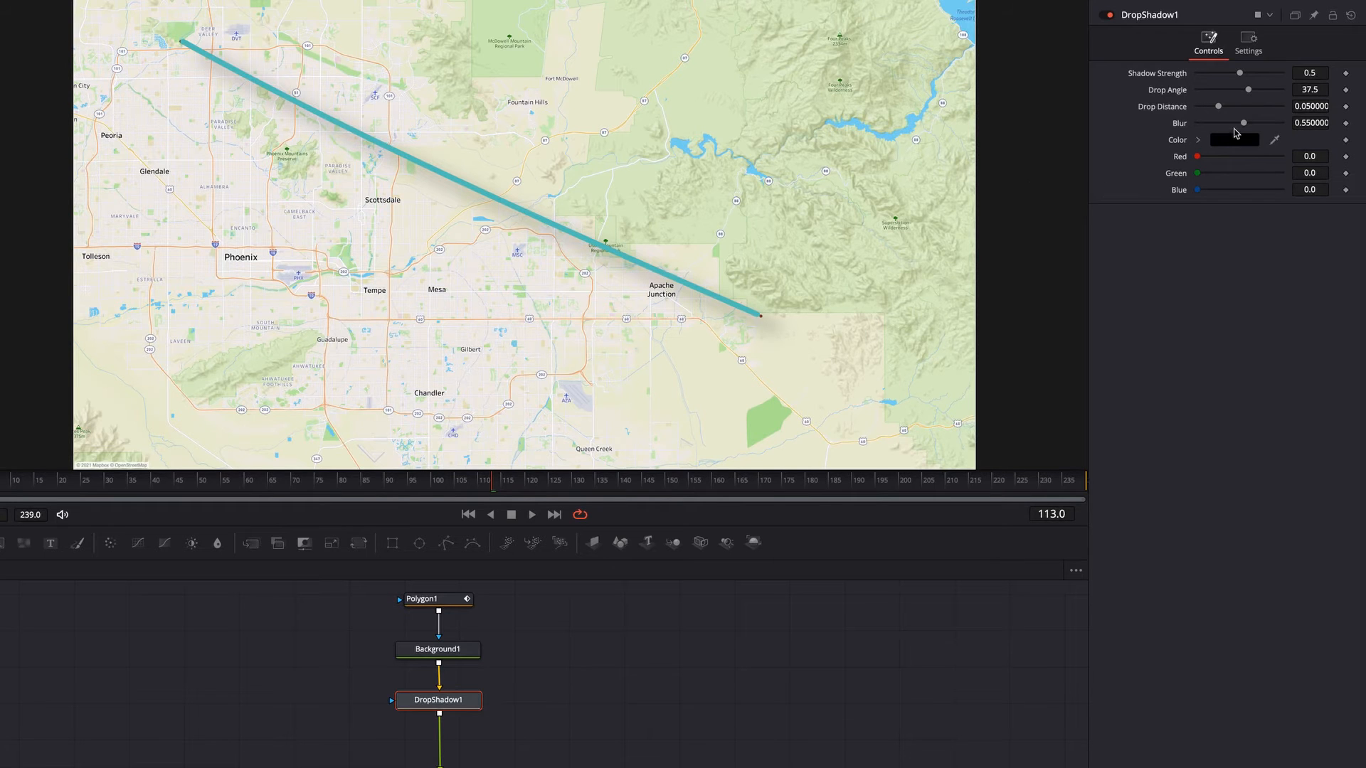
Tighten DropShadow1's shadow with a drop angle of 55, a drop distance of about 0.016 and a blur of about 0.32
{"action": "left_click_drag", "start_coordinate": [1243, 124], "coordinate": [1205, 126]}
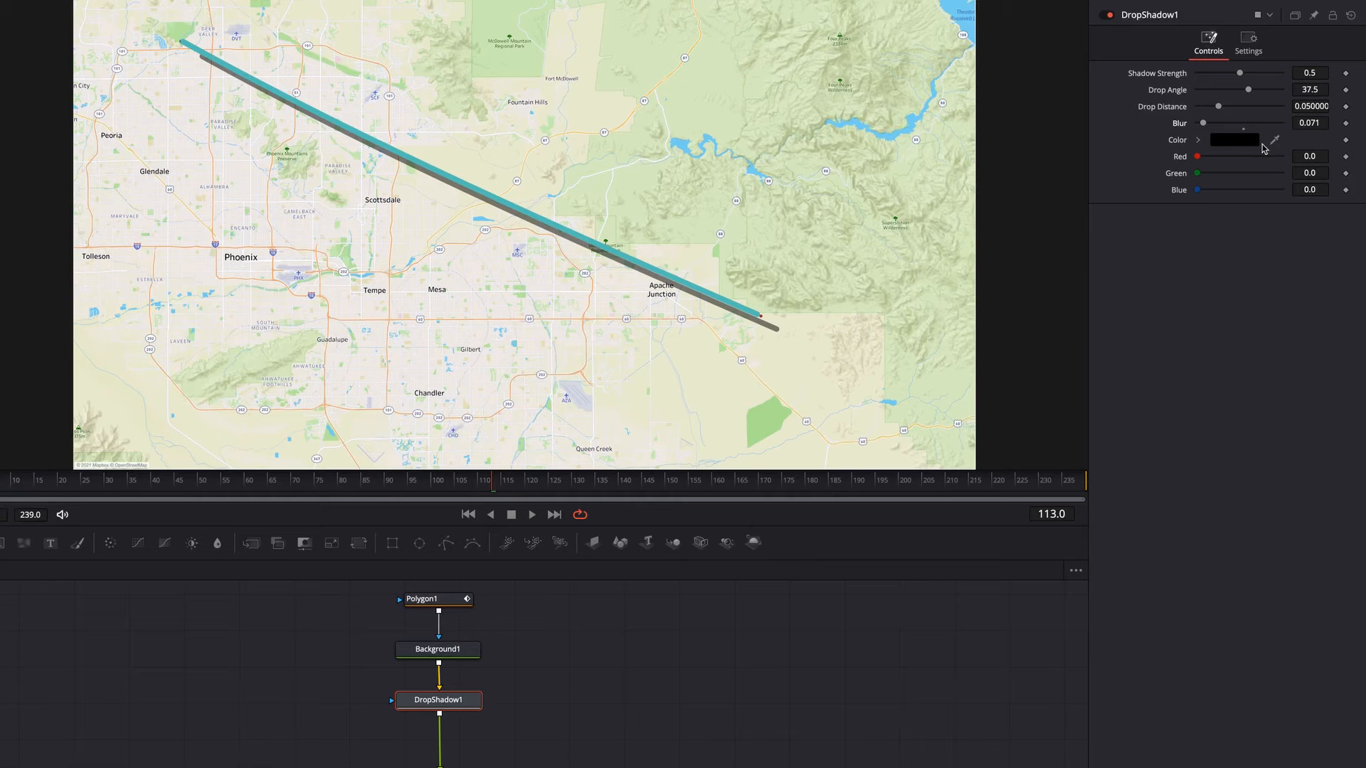
{"action": "left_click_drag", "start_coordinate": [1248, 92], "coordinate": [1205, 108]}
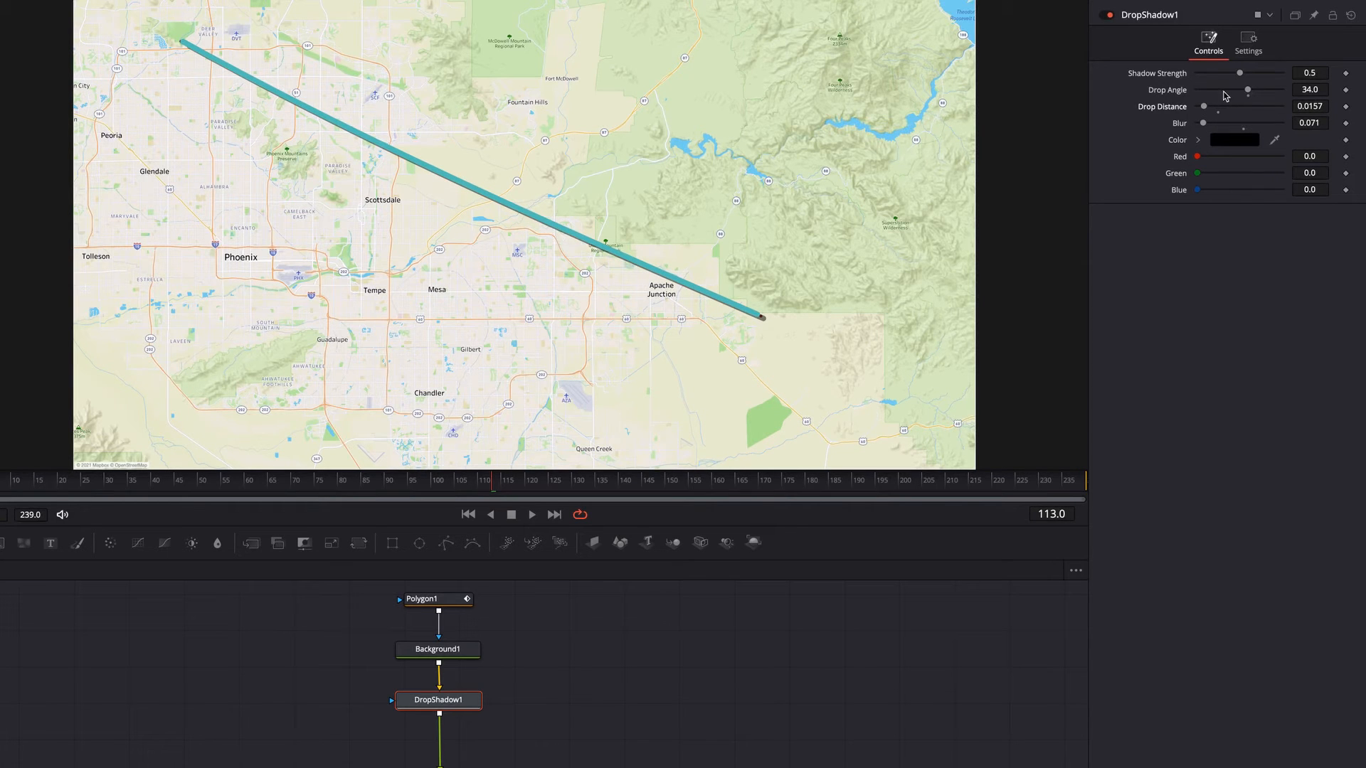
{"action": "left_click_drag", "start_coordinate": [1247, 89], "coordinate": [1254, 91]}
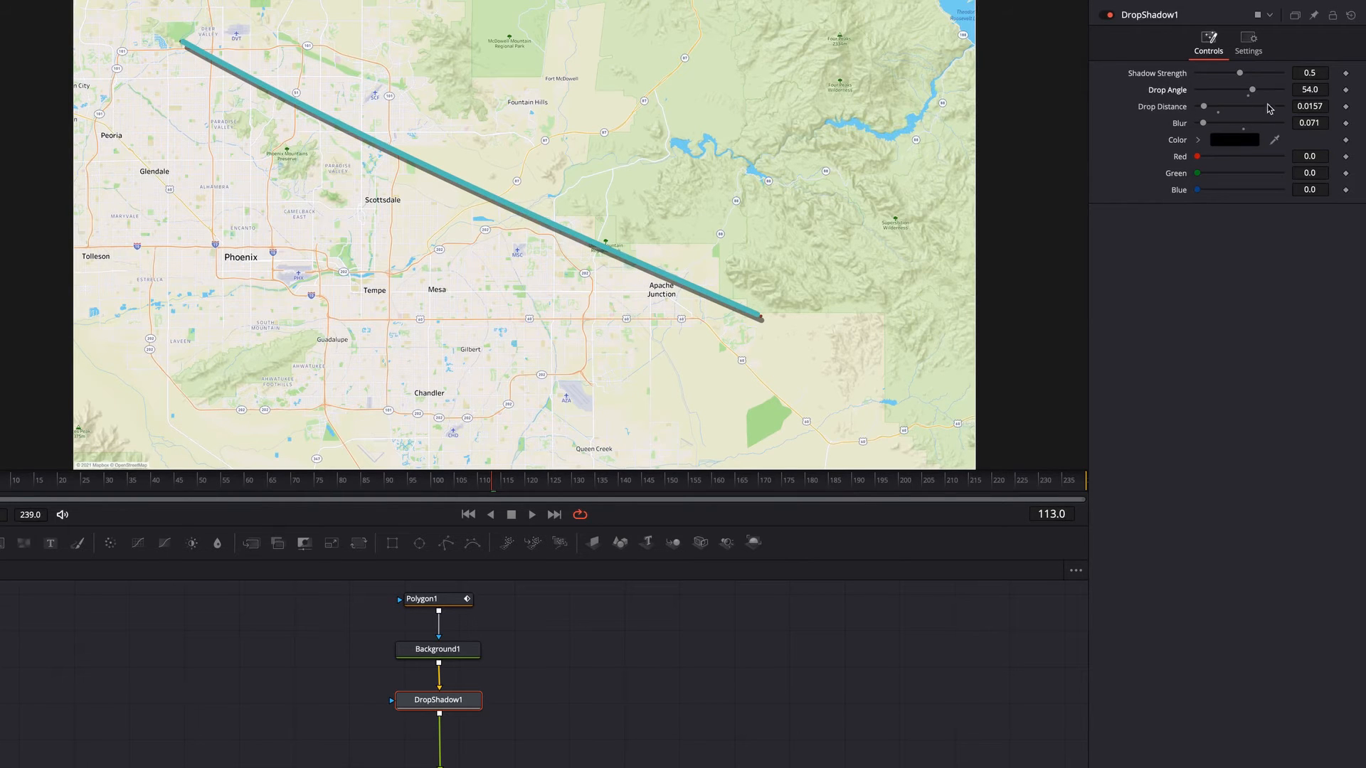
{"action": "left_click", "coordinate": [1311, 91]}
{"action": "type", "text": "55"}
{"action": "key", "text": "Tab"}
{"action": "left_click", "coordinate": [1300, 255]}
{"action": "mouse_move", "coordinate": [1203, 123]}
{"action": "left_mouse_down"}
{"action": "mouse_move", "coordinate": [1249, 124]}
{"action": "mouse_move", "coordinate": [1226, 125]}
{"action": "left_mouse_up"}
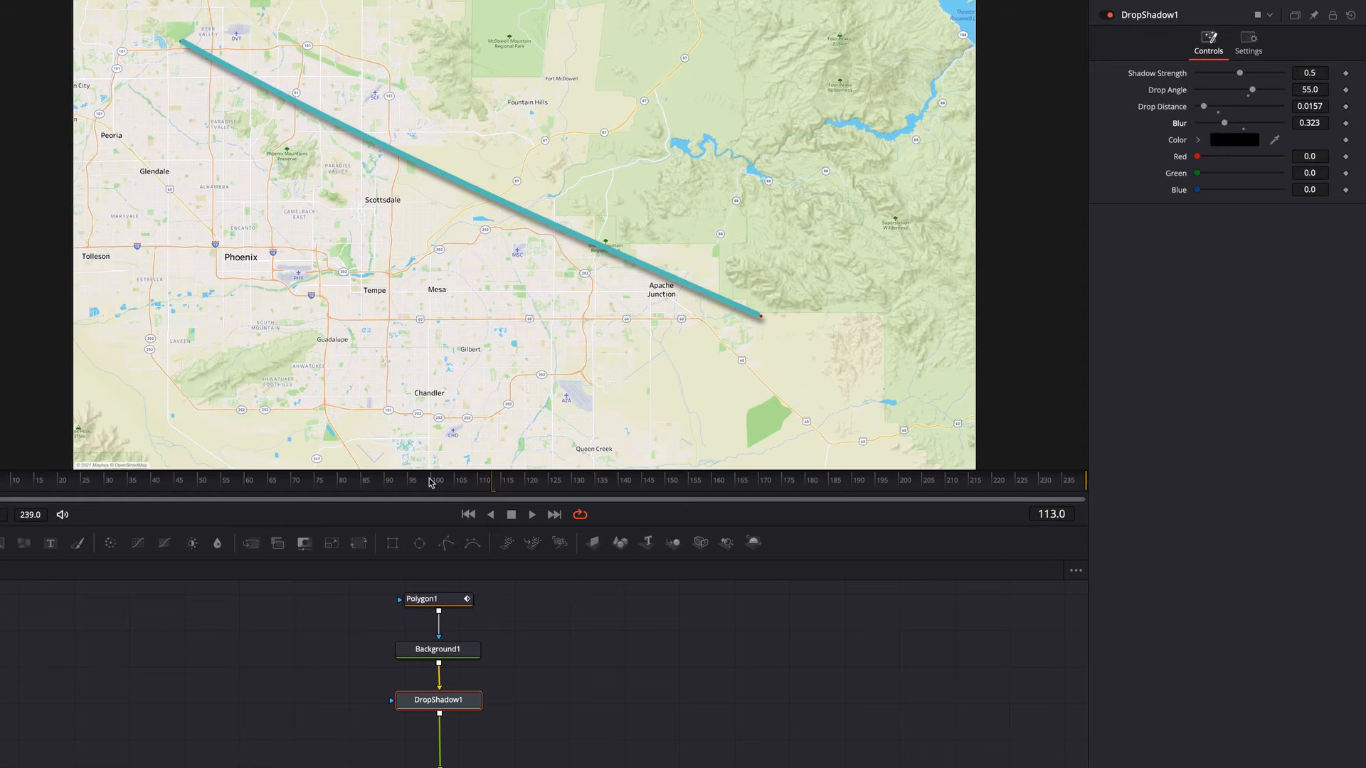
Preview the shadowed route, select Polygon1, show both viewers side by side and hide the Effects Library
{"action": "left_click_drag", "start_coordinate": [430, 483], "coordinate": [562, 486]}
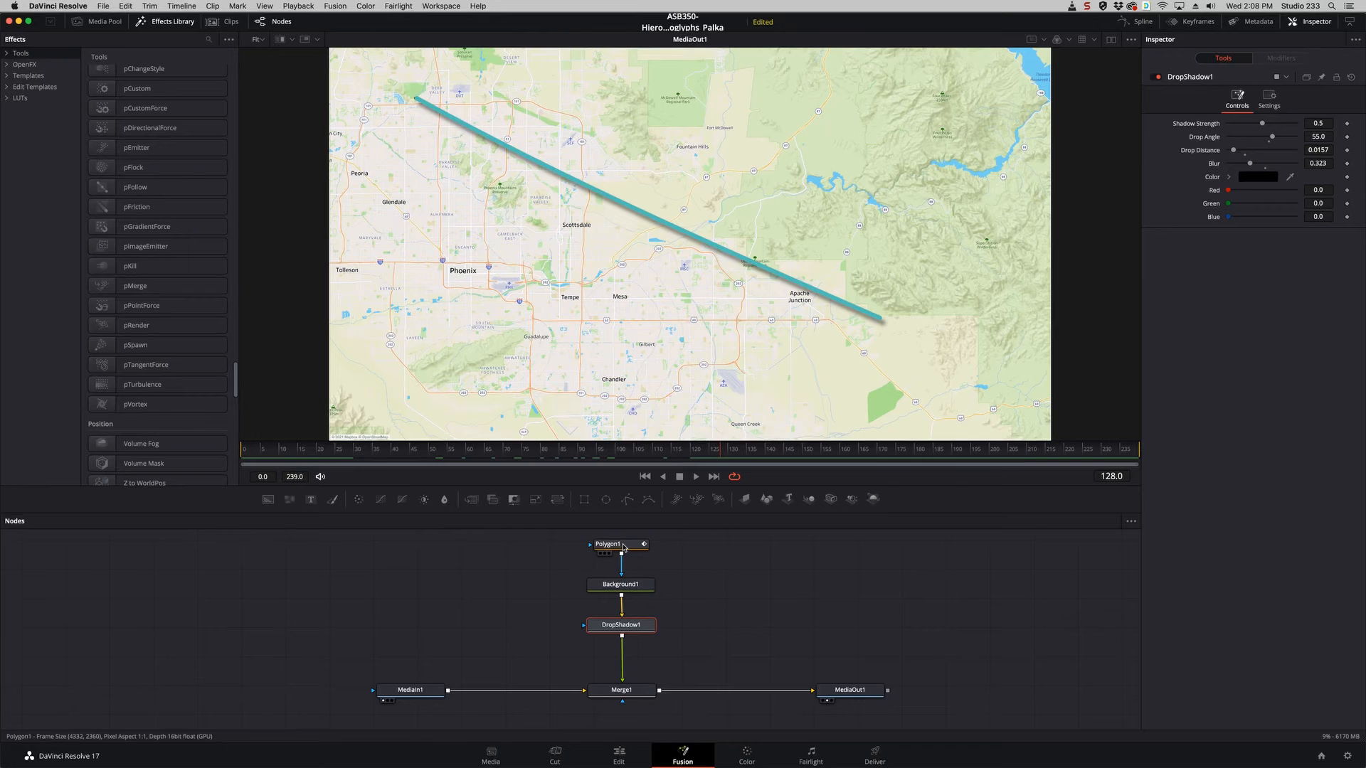
{"action": "left_click", "coordinate": [616, 545]}
{"action": "left_click", "coordinate": [1111, 41]}
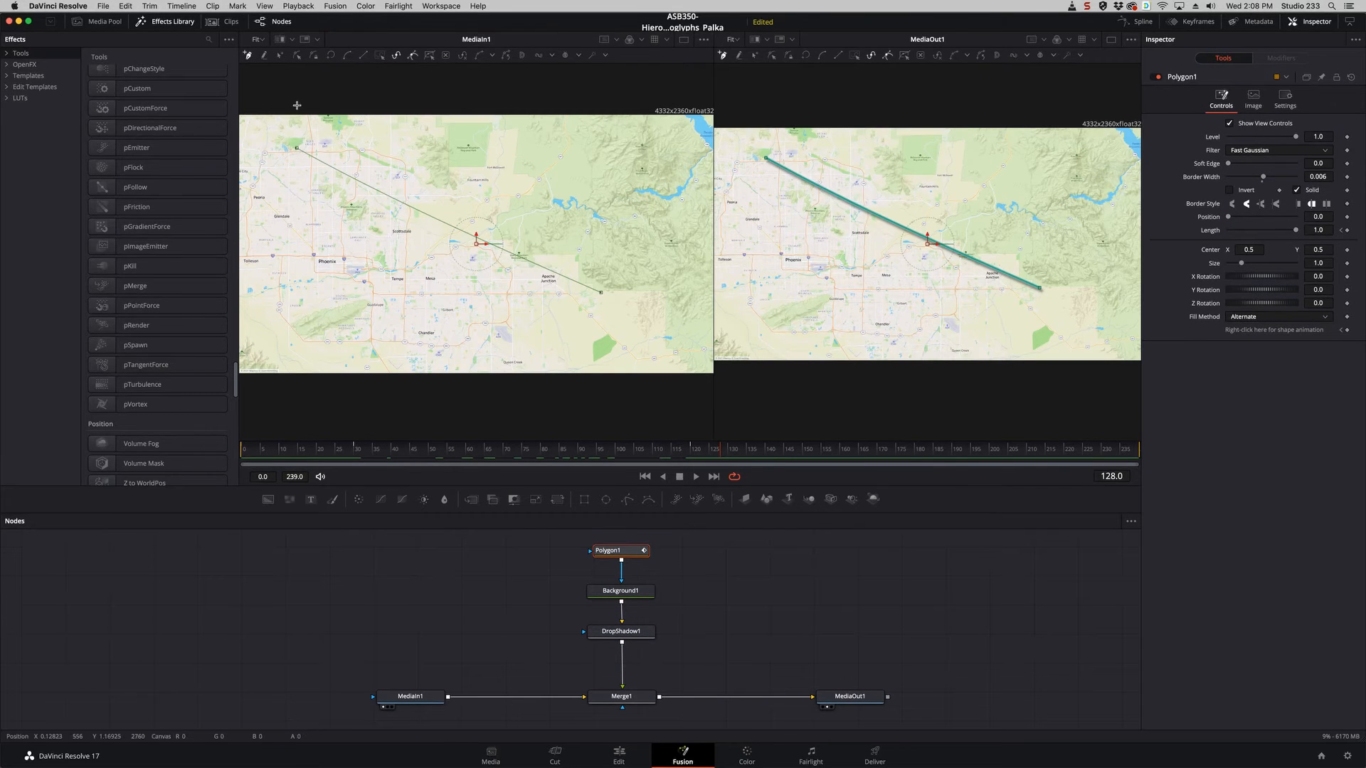
{"action": "left_click", "coordinate": [164, 21]}
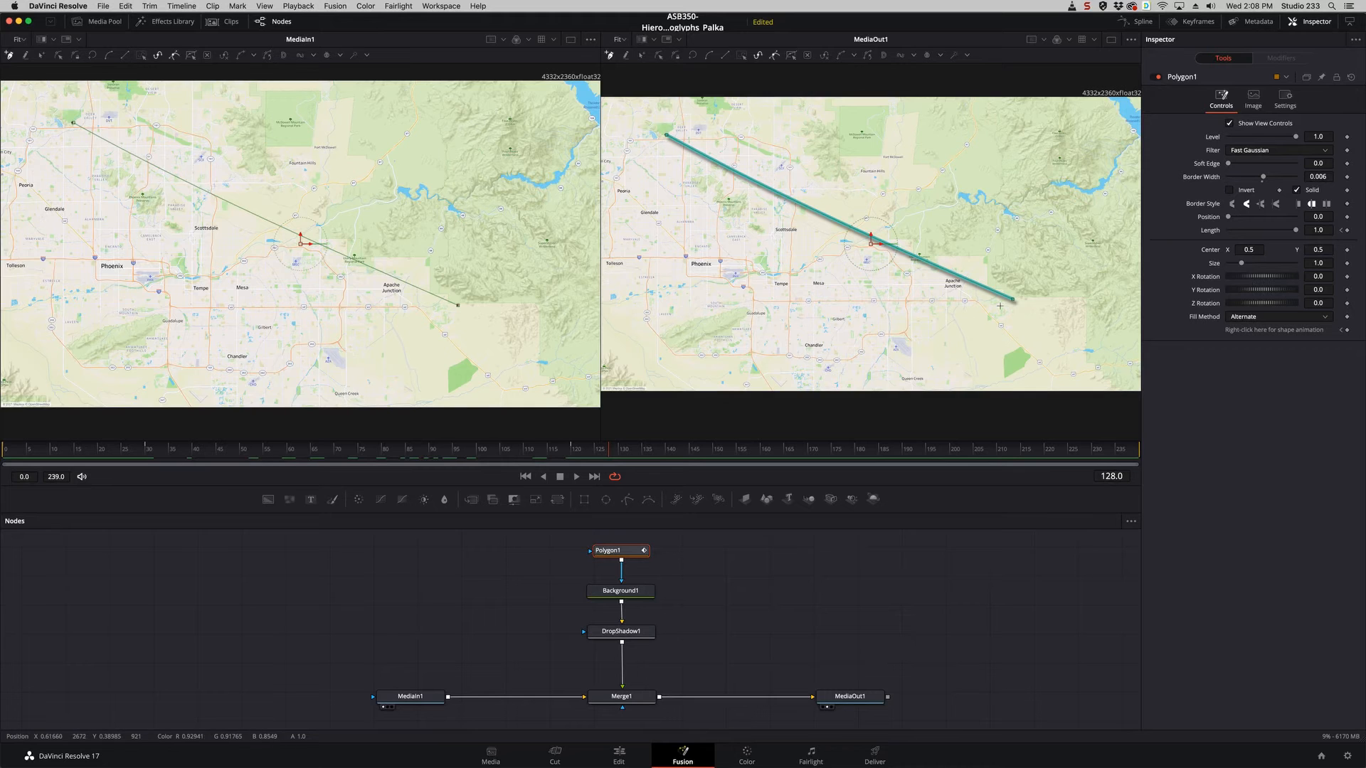
Bend Polygon1's straight route into a smooth upward arc at frame 0 using its endpoint handles, and scrub through the result
{"action": "left_click", "coordinate": [514, 453]}
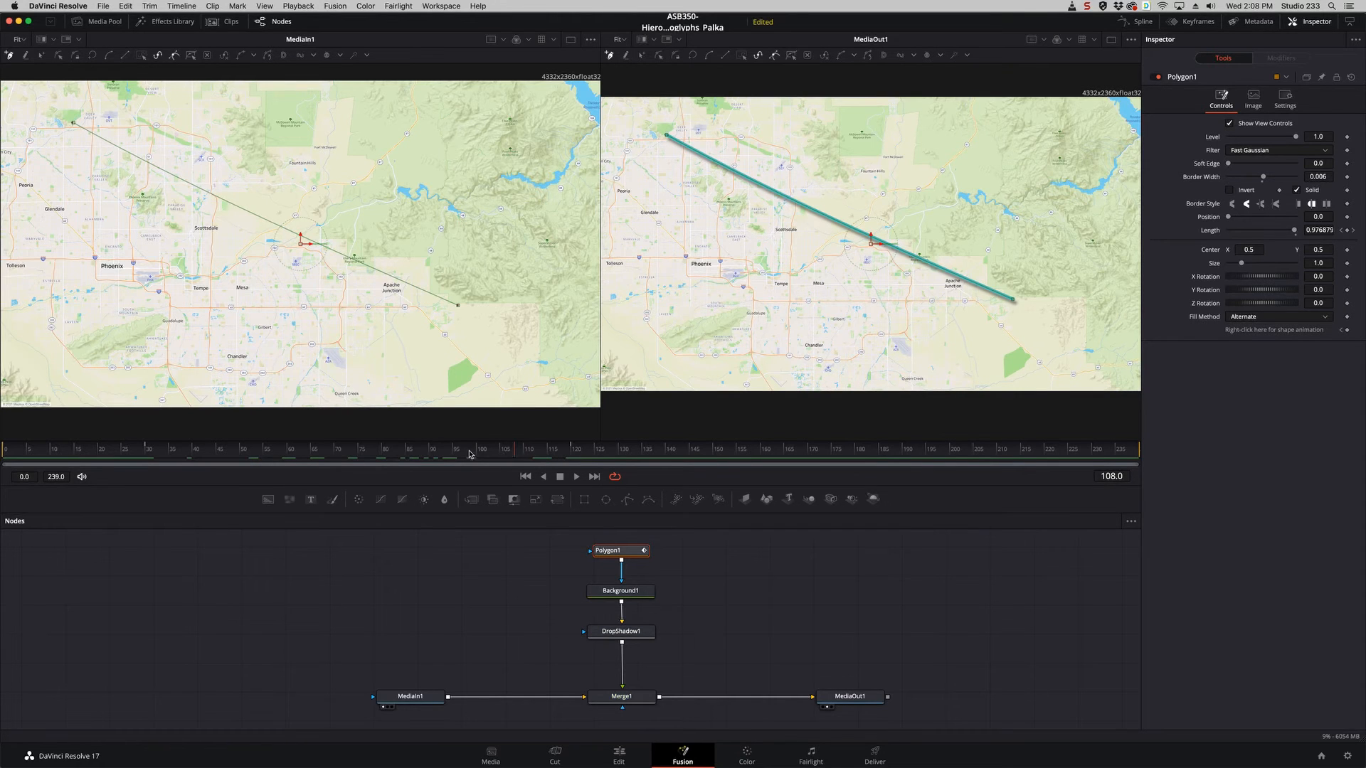
{"action": "left_click_drag", "start_coordinate": [468, 454], "coordinate": [261, 448]}
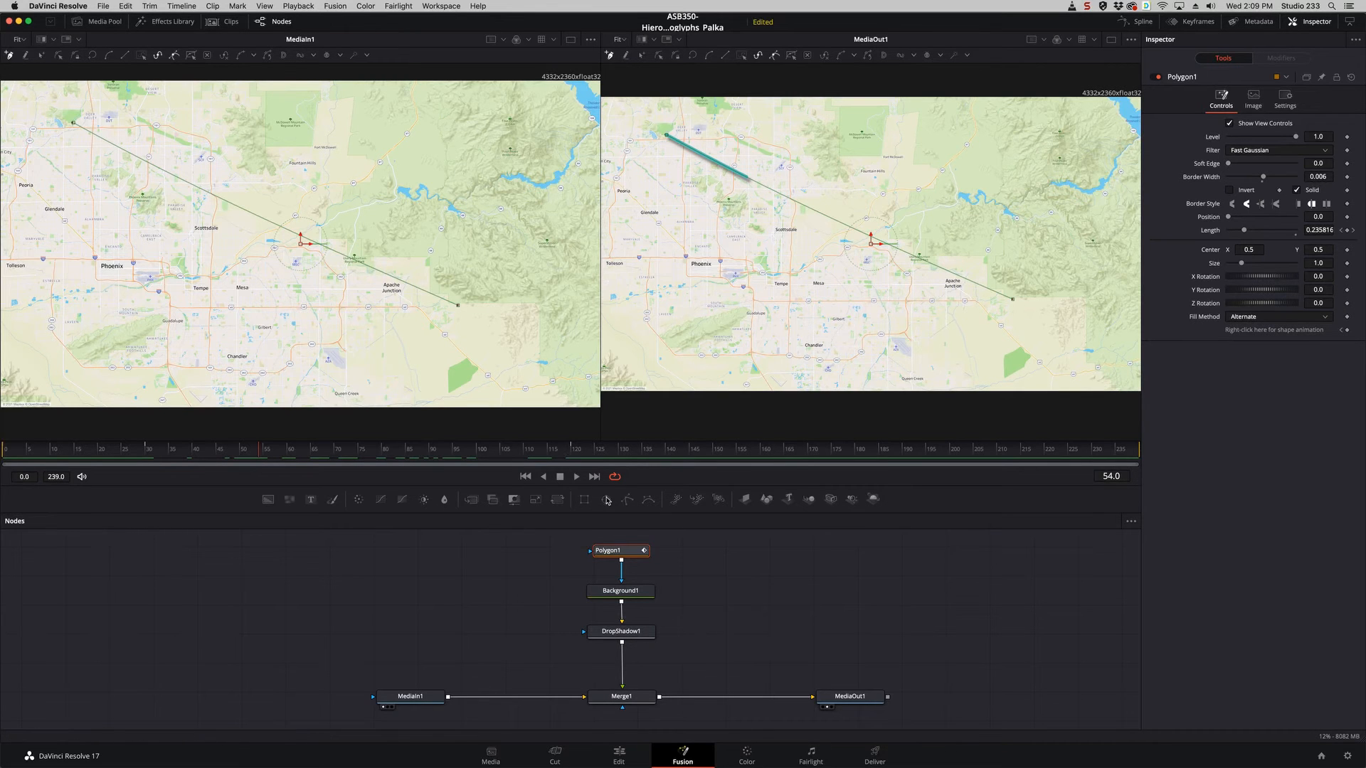
{"action": "left_click", "coordinate": [527, 478]}
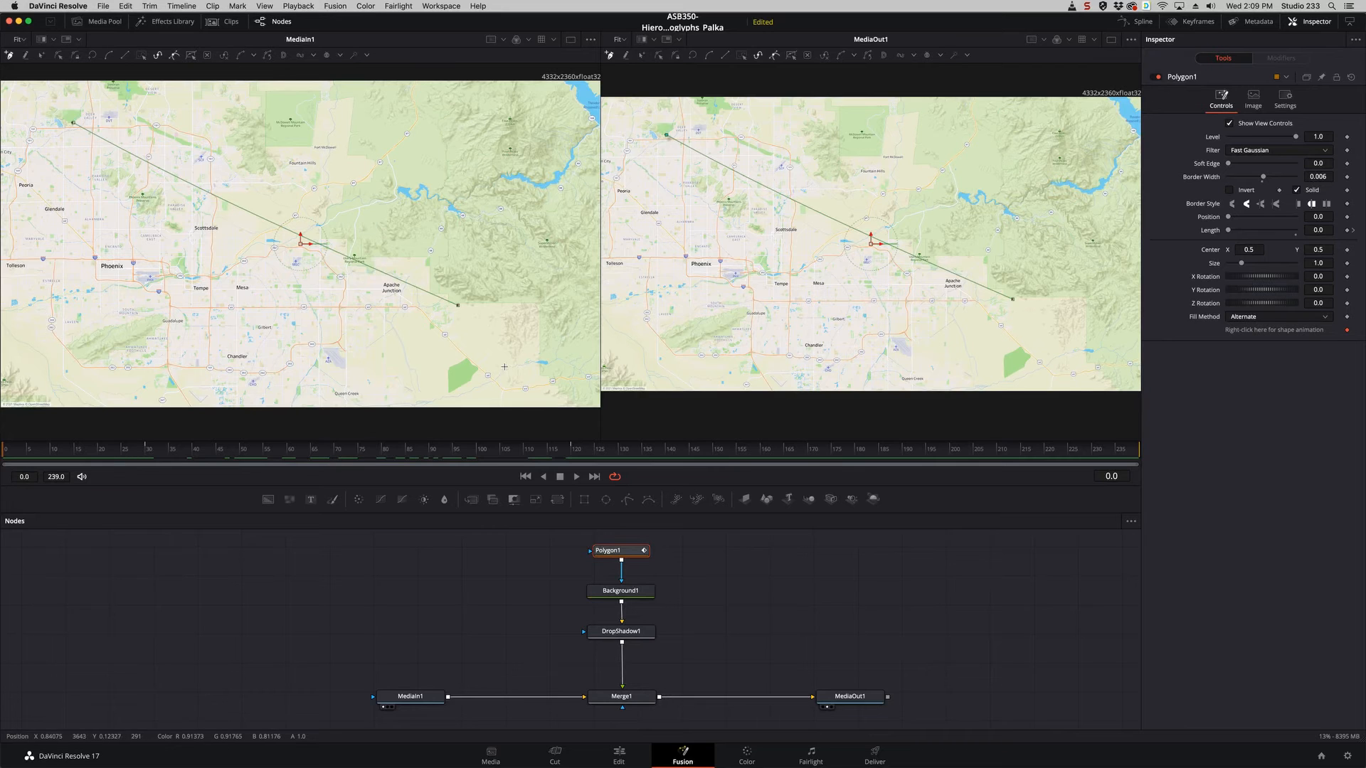
{"action": "left_click", "coordinate": [74, 124]}
{"action": "left_click_drag", "start_coordinate": [197, 194], "coordinate": [282, 190]}
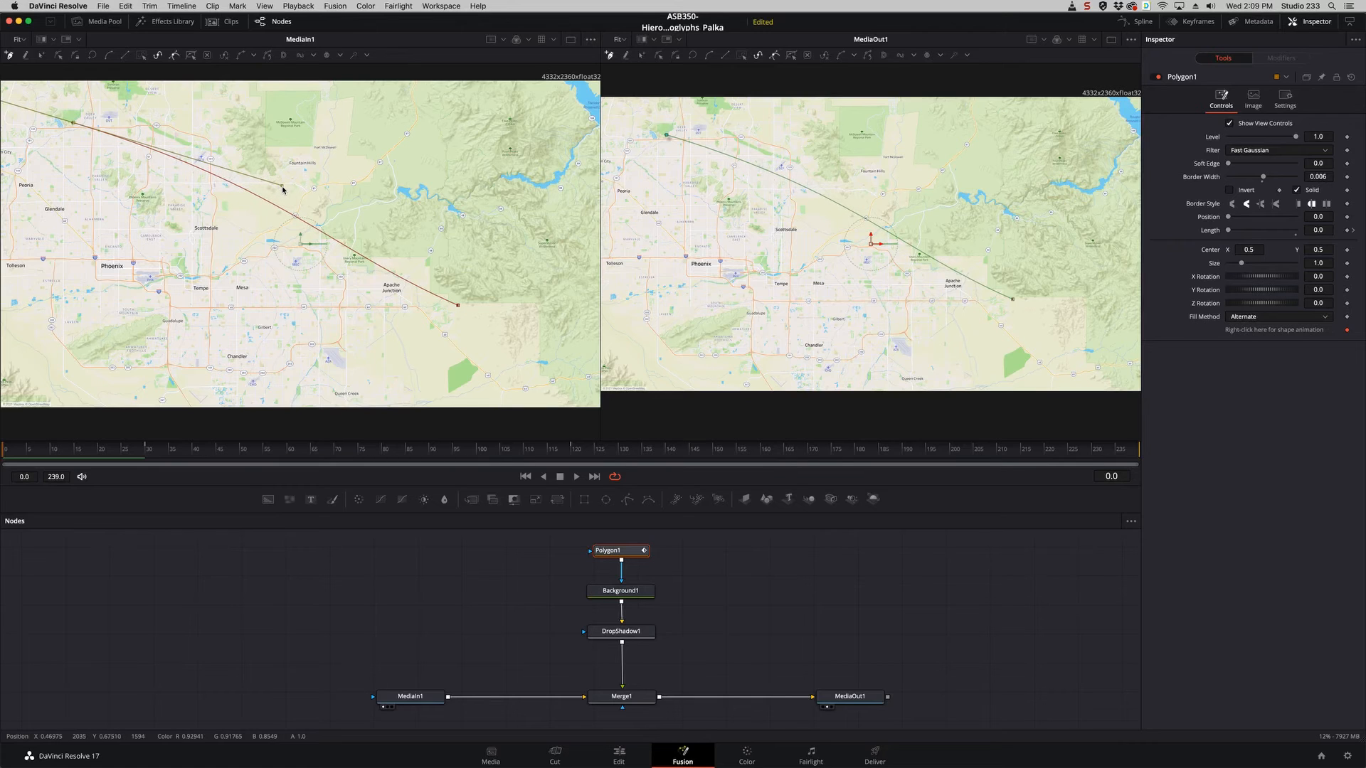
{"action": "left_click", "coordinate": [463, 311]}
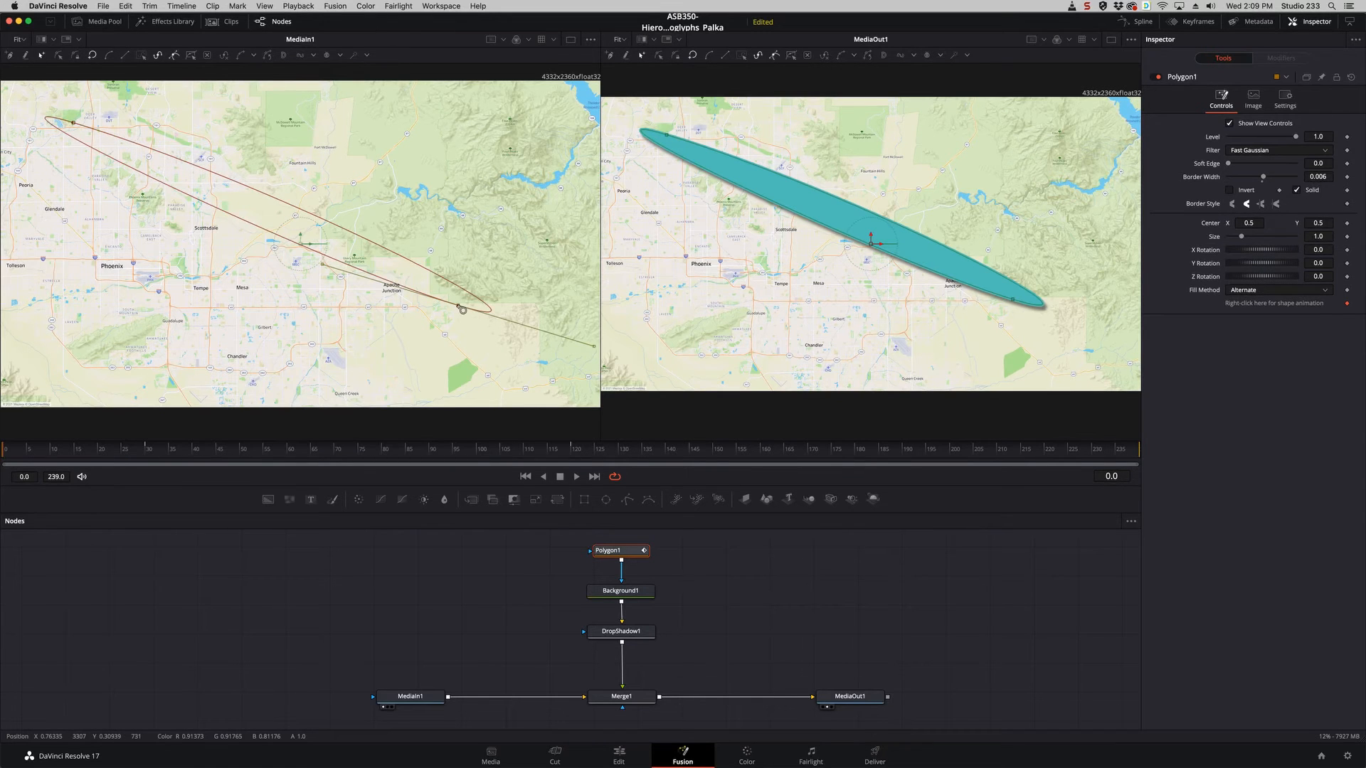
{"action": "key", "text": "super+z"}
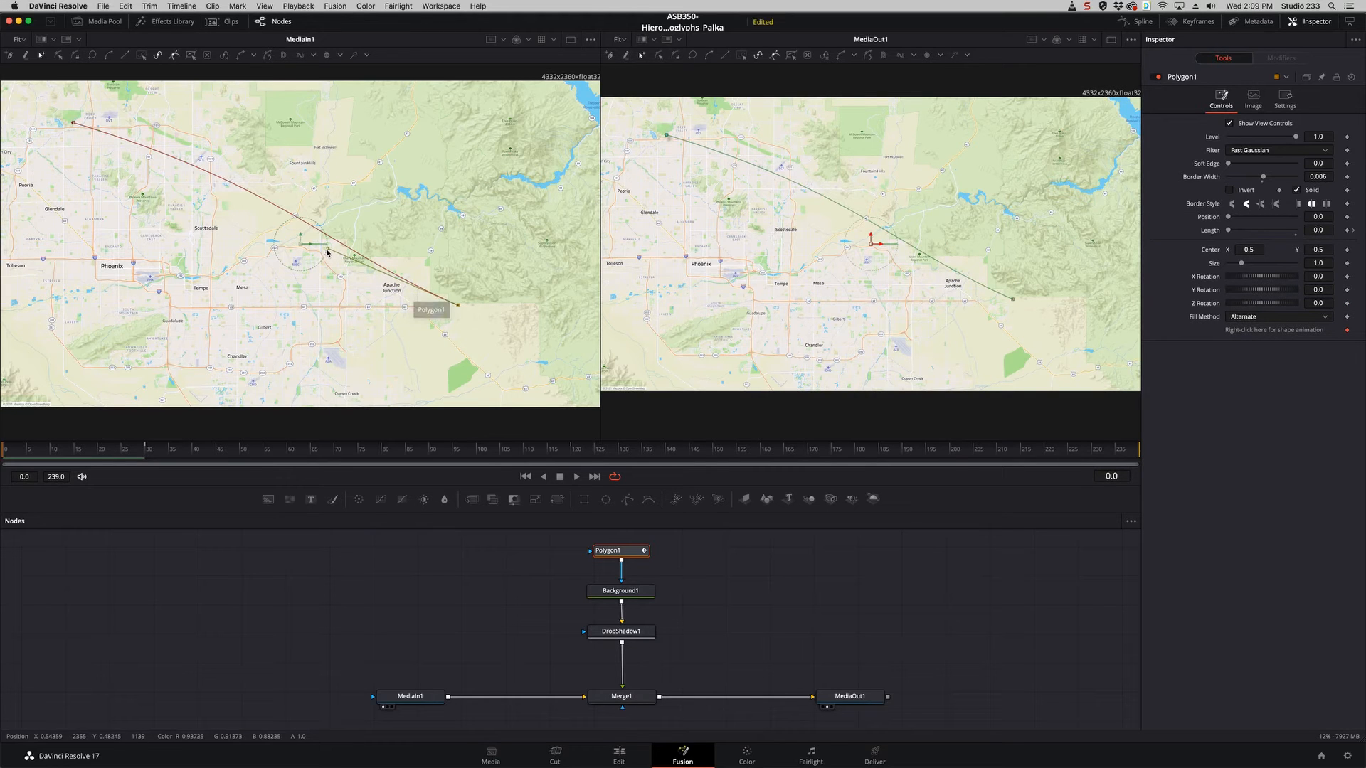
{"action": "left_click_drag", "start_coordinate": [333, 244], "coordinate": [367, 220]}
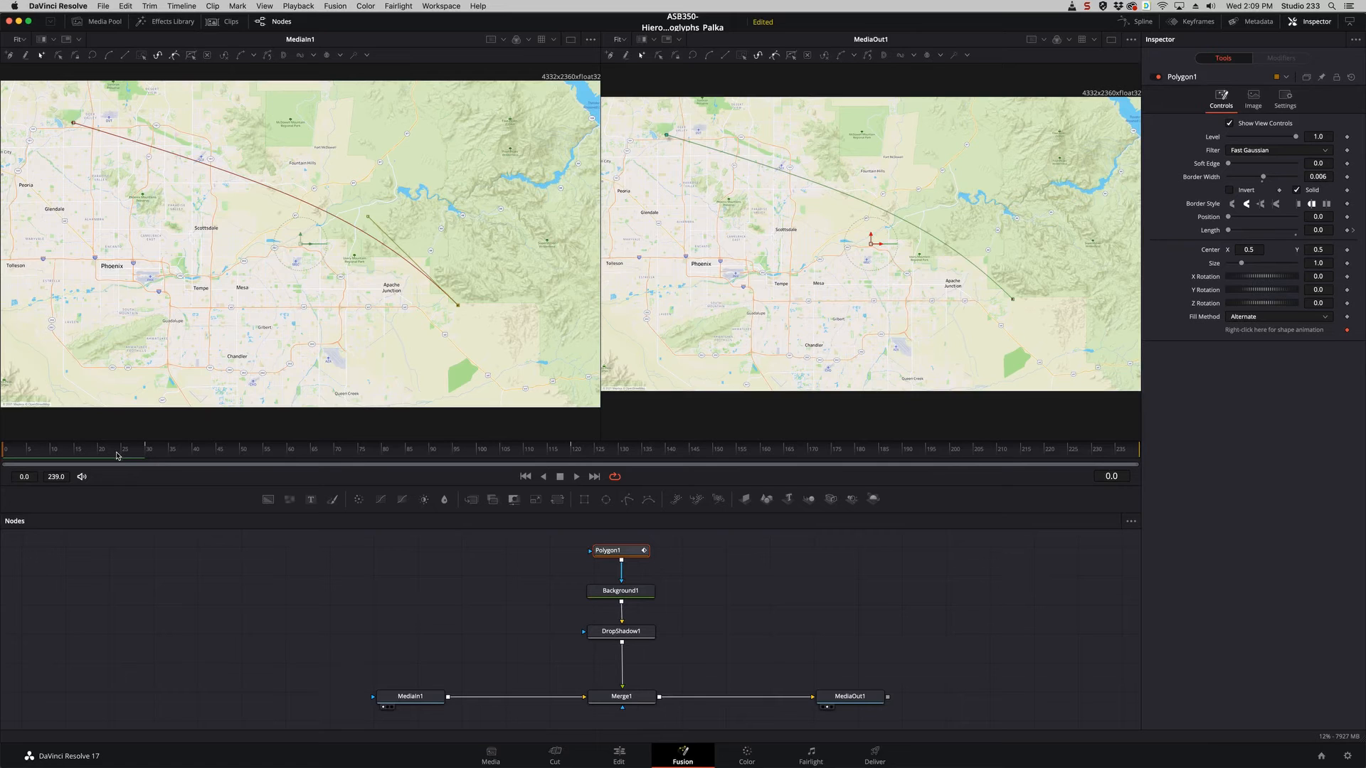
{"action": "mouse_move", "coordinate": [52, 451]}
{"action": "left_mouse_down"}
{"action": "mouse_move", "coordinate": [689, 493]}
{"action": "mouse_move", "coordinate": [535, 507]}
{"action": "mouse_move", "coordinate": [467, 475]}
{"action": "left_mouse_up"}
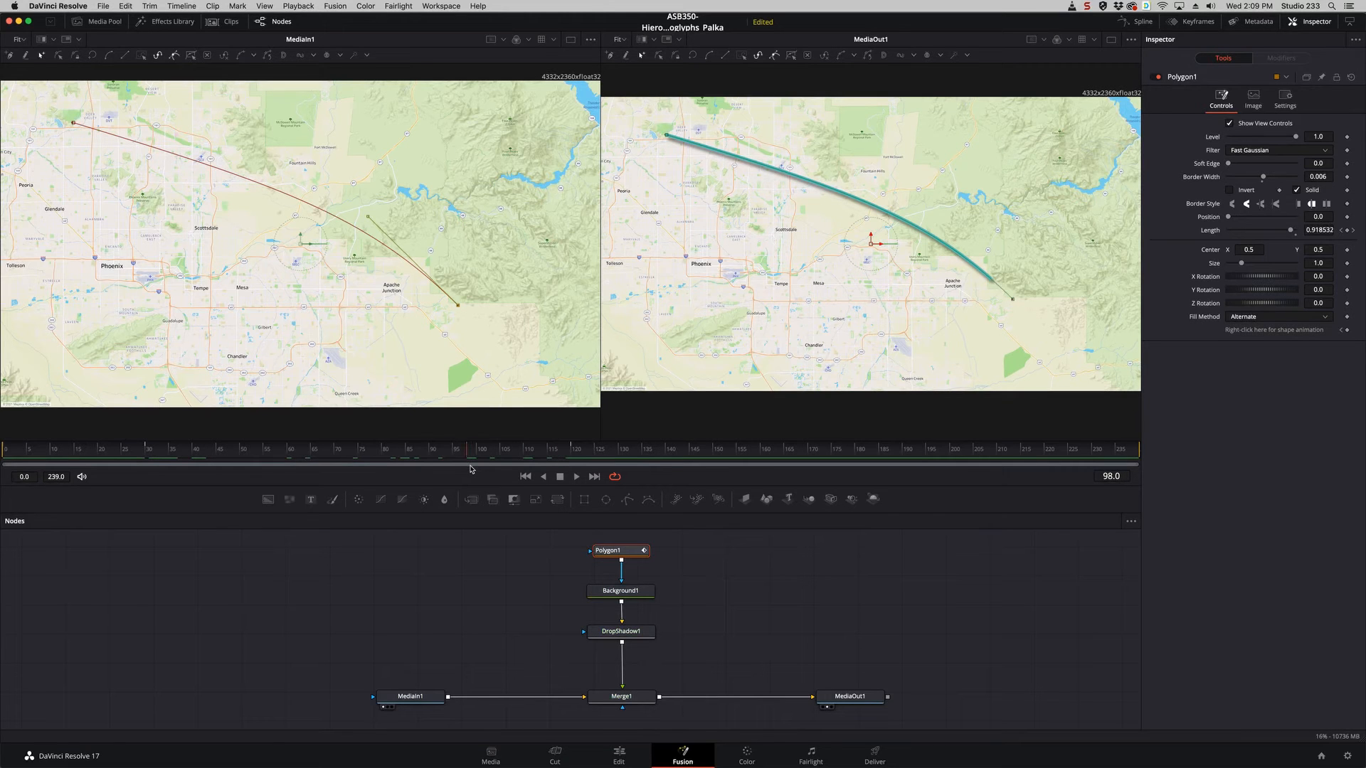
Add a DVE node between Merge1 and MediaOut1 using the tool search
{"action": "left_click", "coordinate": [646, 697]}
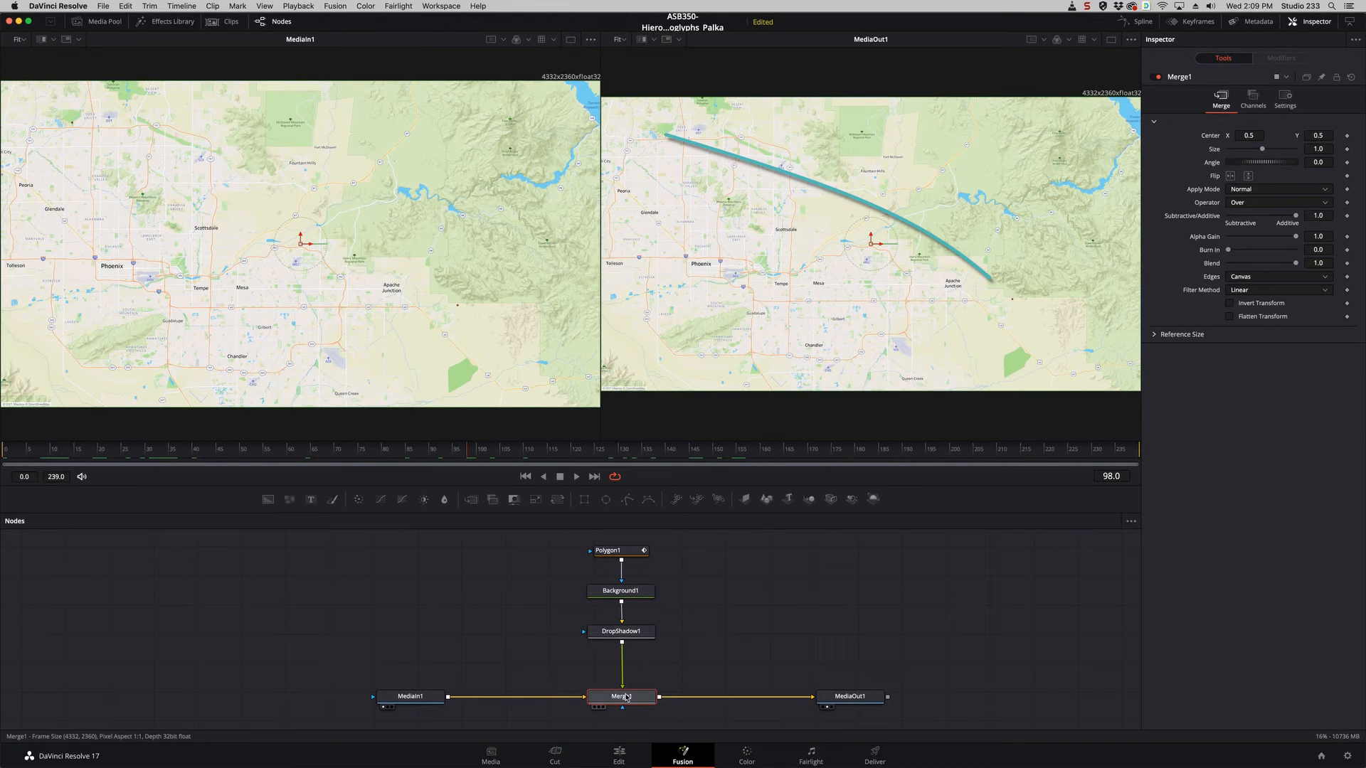
{"action": "key", "text": "shift+space"}
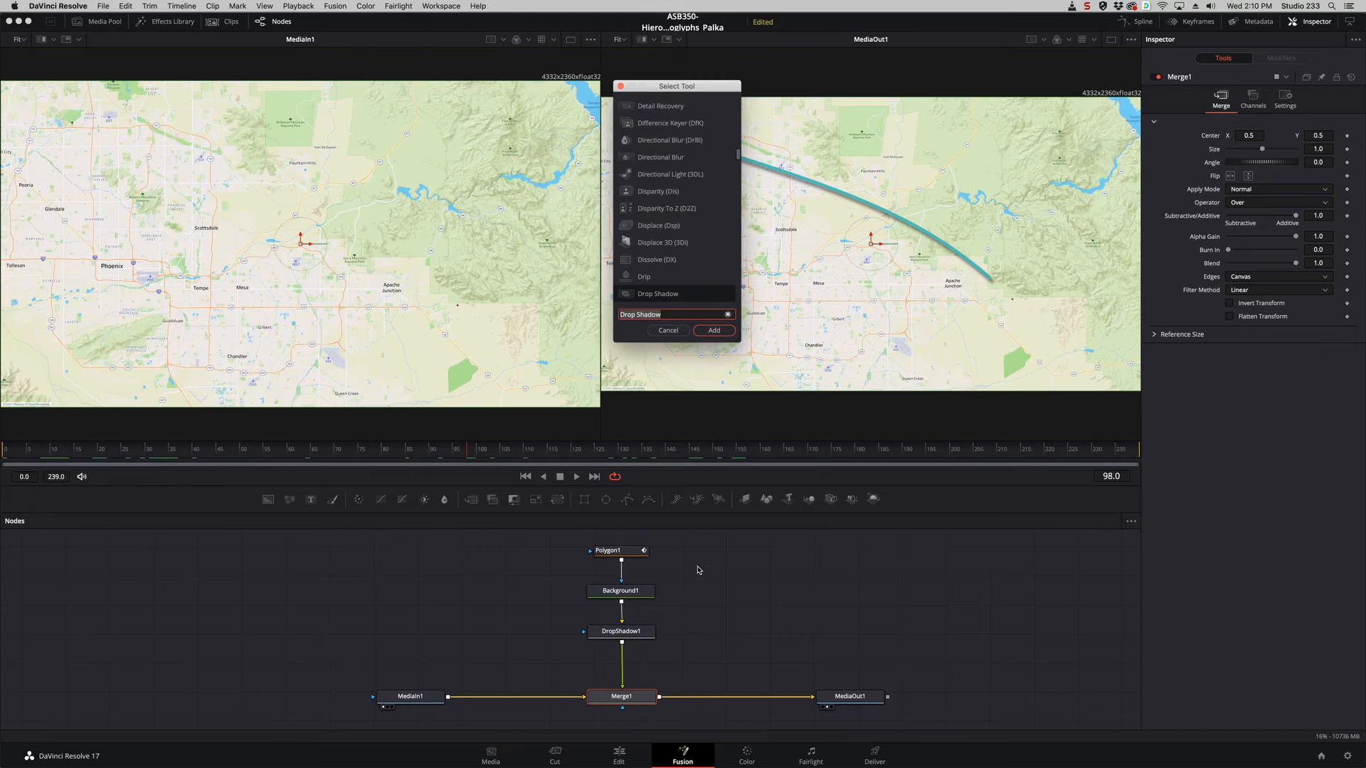
{"action": "type", "text": "dve"}
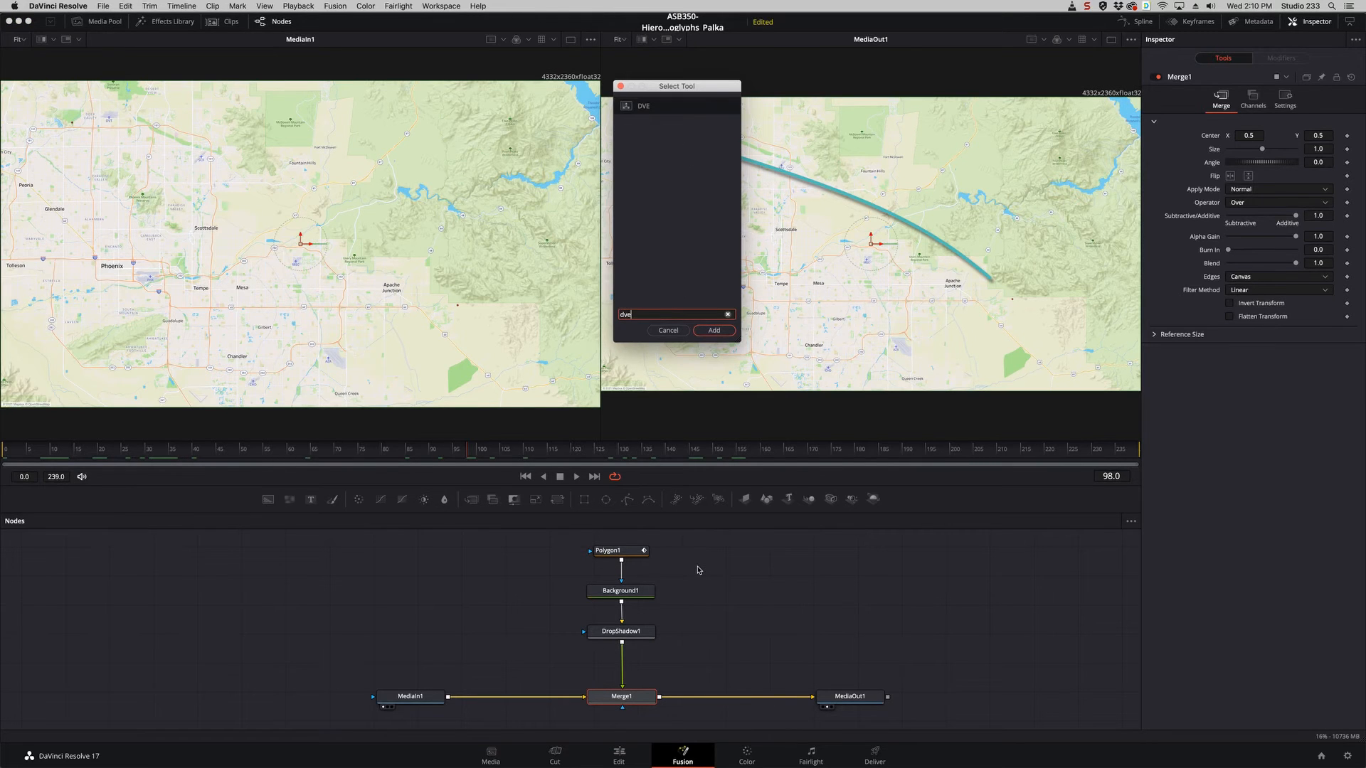
{"action": "key", "text": "Return"}
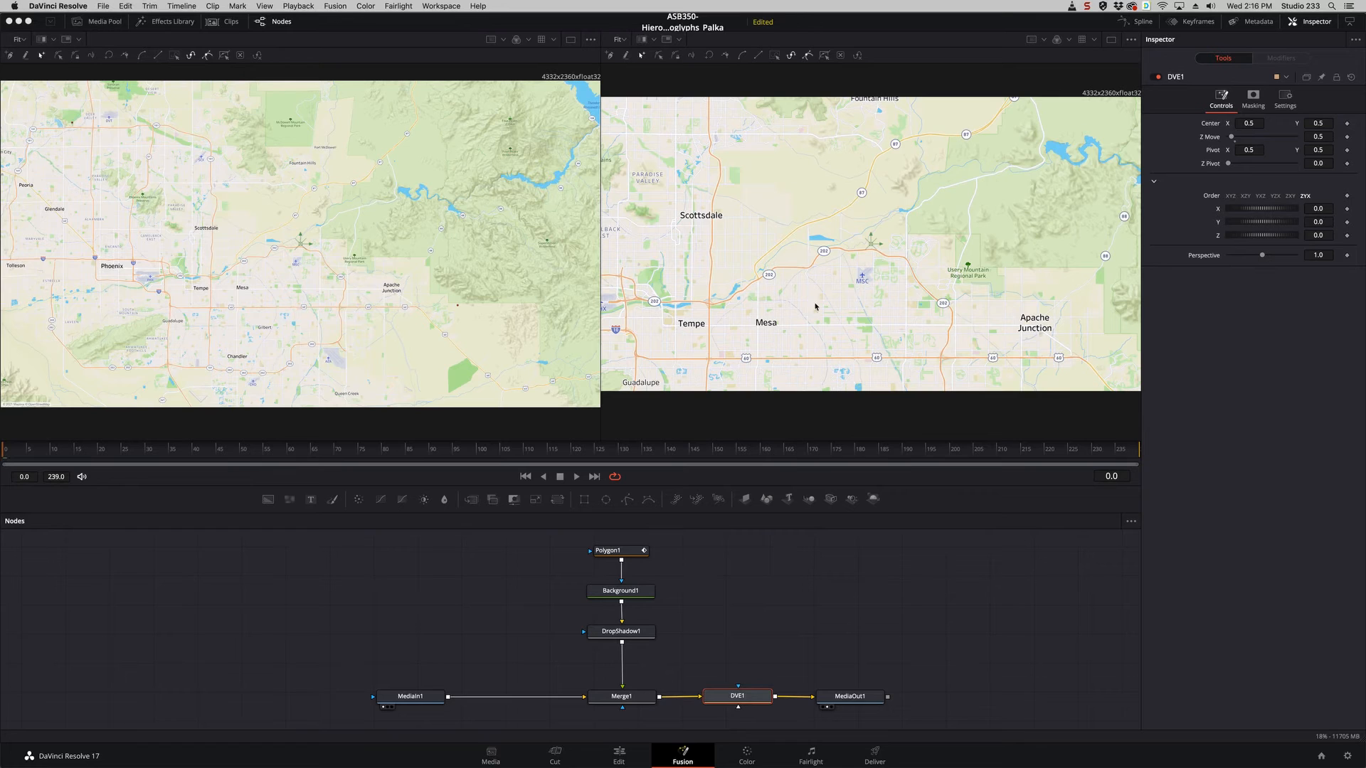
At frame 30, set DVE1's center to X 0.6, Y 0.35 and its Z Move to about 0.79
{"action": "left_click", "coordinate": [142, 459]}
{"action": "left_click_drag", "start_coordinate": [142, 459], "coordinate": [146, 459]}
{"action": "left_click", "coordinate": [1250, 126]}
{"action": "key", "text": "Tab"}
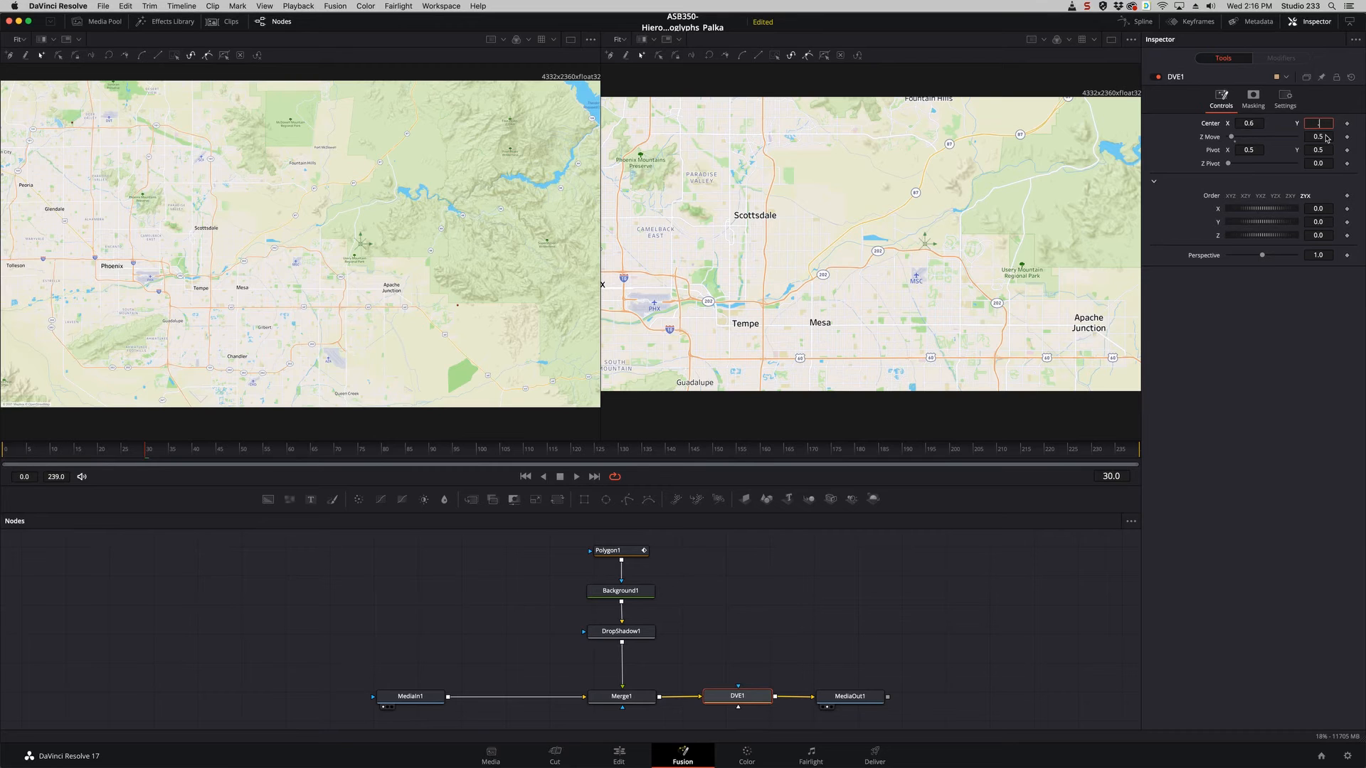
{"action": "key", "text": "Tab"}
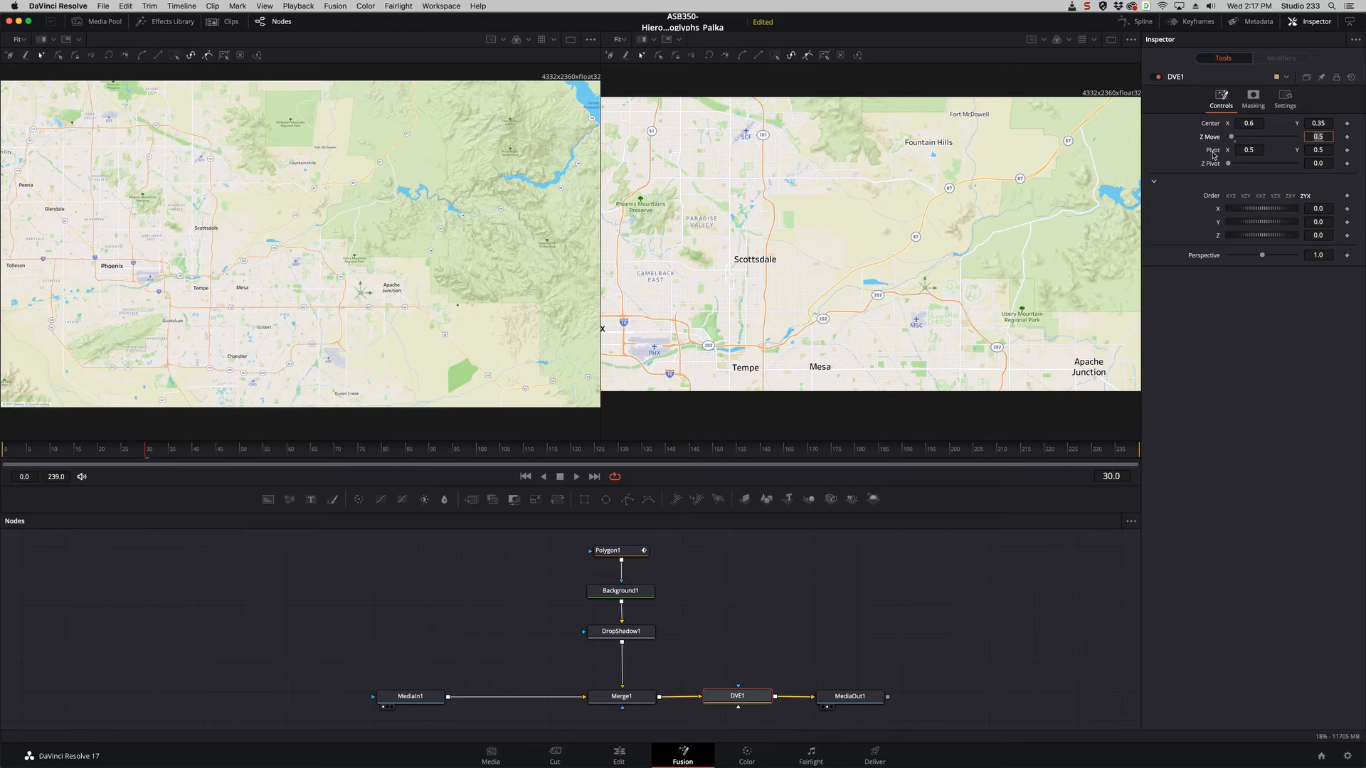
{"action": "left_click_drag", "start_coordinate": [1233, 140], "coordinate": [1236, 141]}
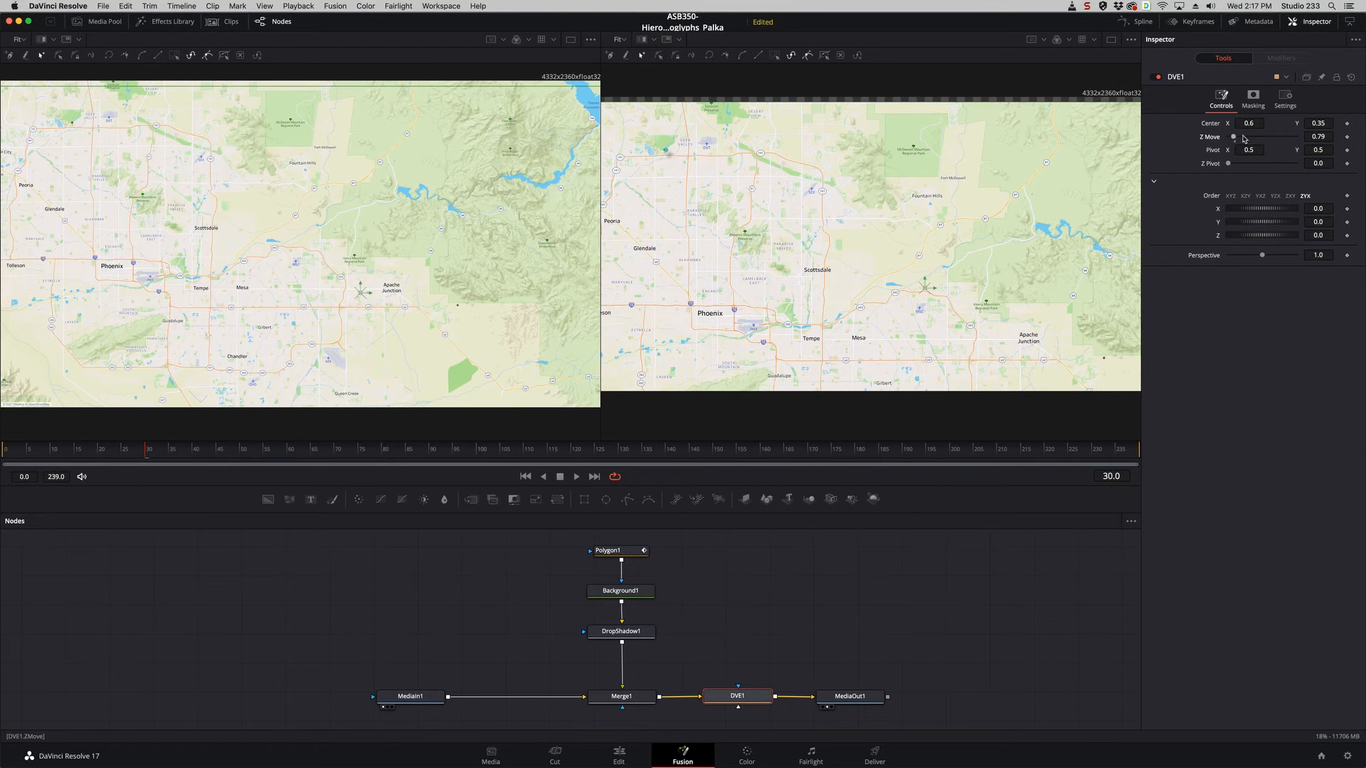
Set DVE1's X rotation to about -5.7 and reposition its center to about X 0.61, Y 0.398
{"action": "left_click_drag", "start_coordinate": [1247, 124], "coordinate": [1333, 122]}
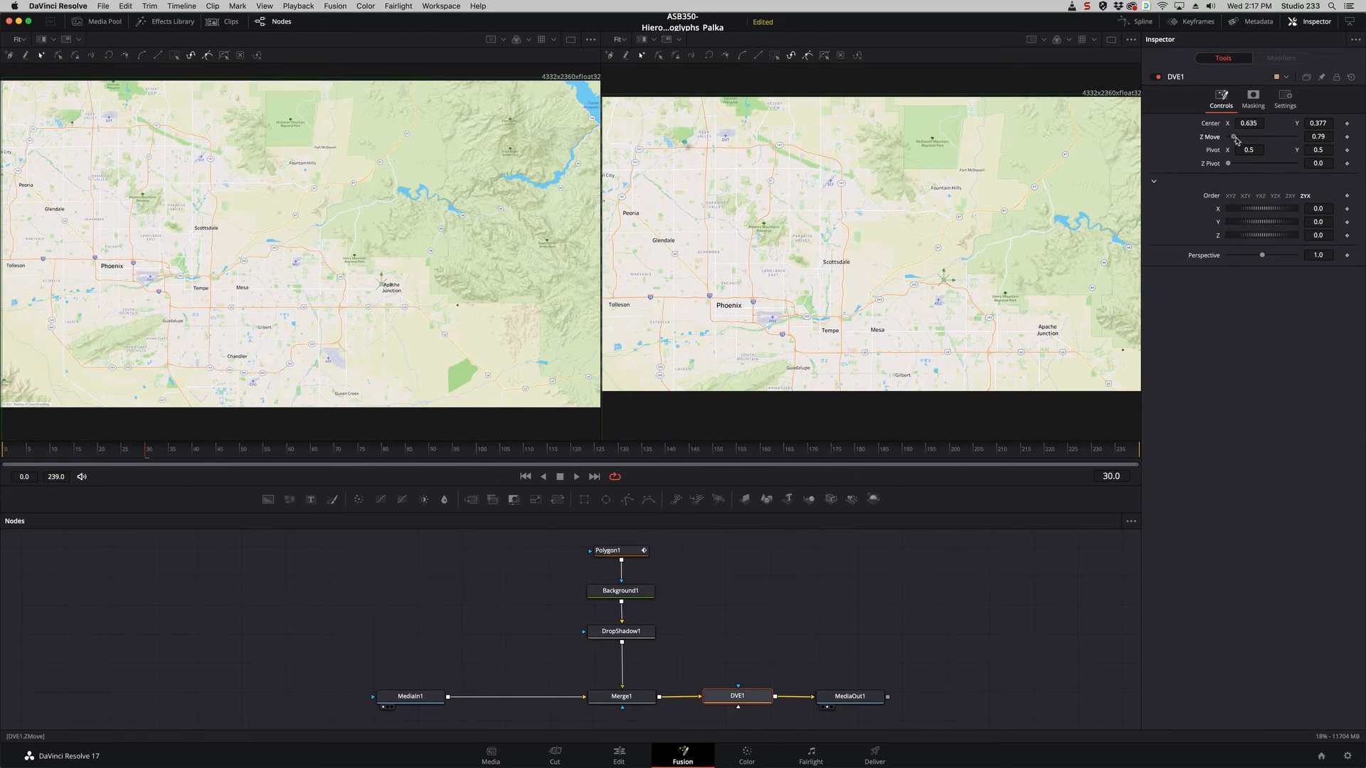
{"action": "left_click_drag", "start_coordinate": [1234, 138], "coordinate": [1235, 138]}
{"action": "left_click_drag", "start_coordinate": [1319, 210], "coordinate": [1320, 207]}
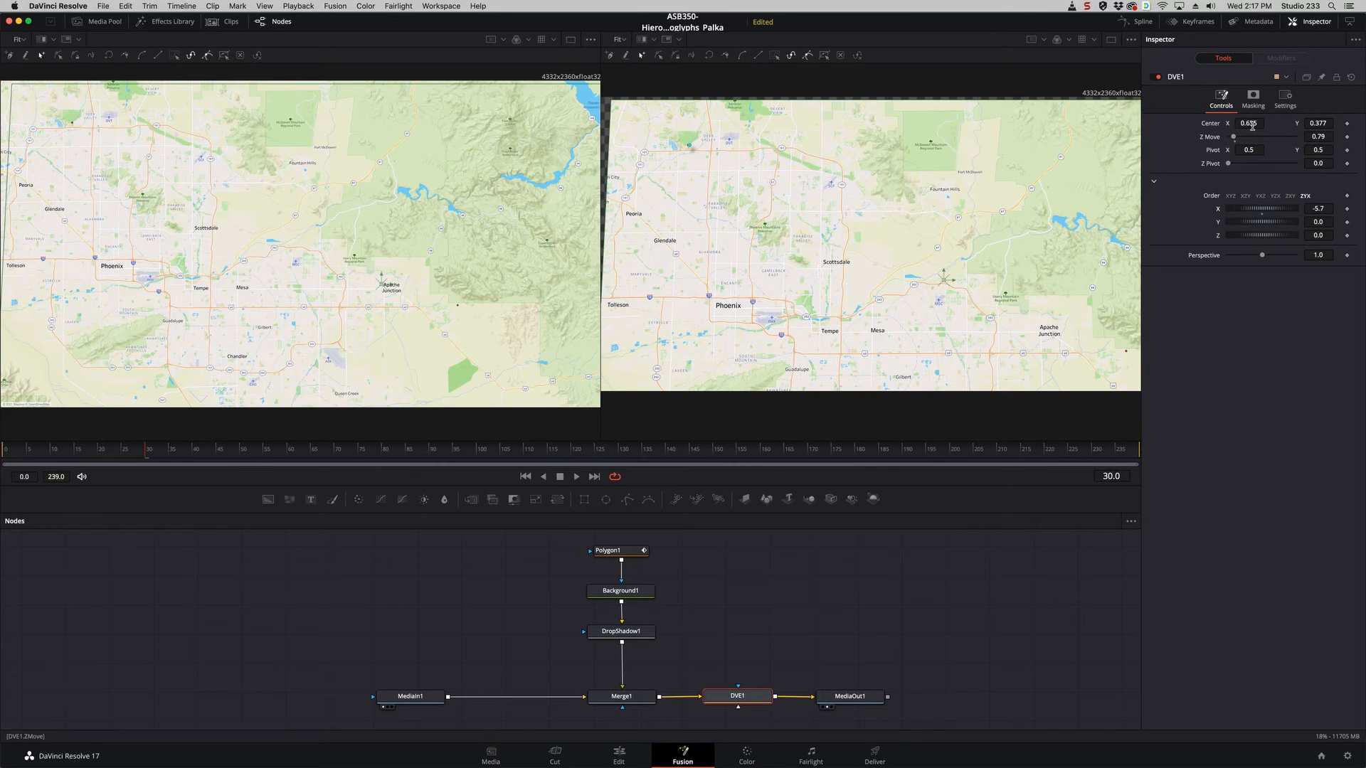
{"action": "left_click_drag", "start_coordinate": [1252, 125], "coordinate": [1317, 121]}
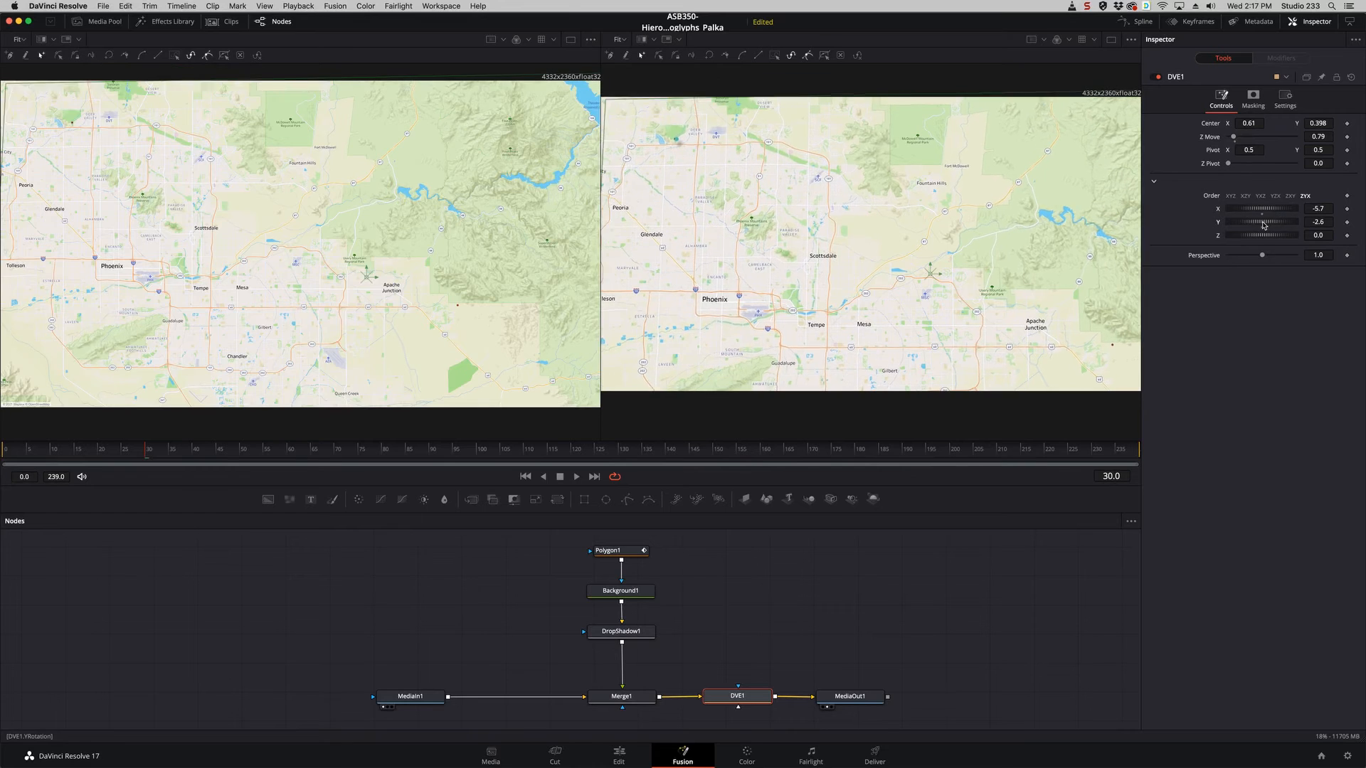
Rotate the map in DVE1 to about 5.2 on both the Y and Z axes
{"action": "left_click_drag", "start_coordinate": [1264, 225], "coordinate": [1274, 235]}
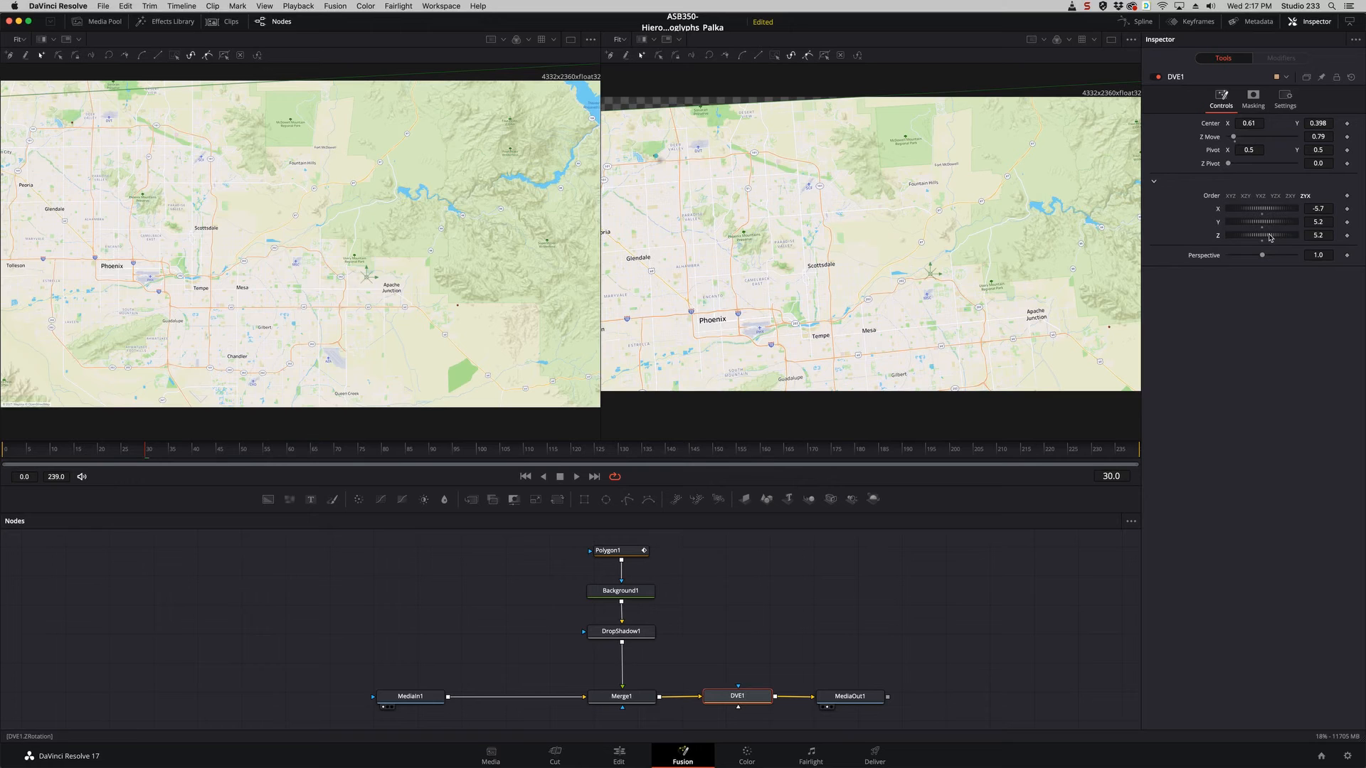
{"action": "left_click_drag", "start_coordinate": [1271, 238], "coordinate": [1270, 238]}
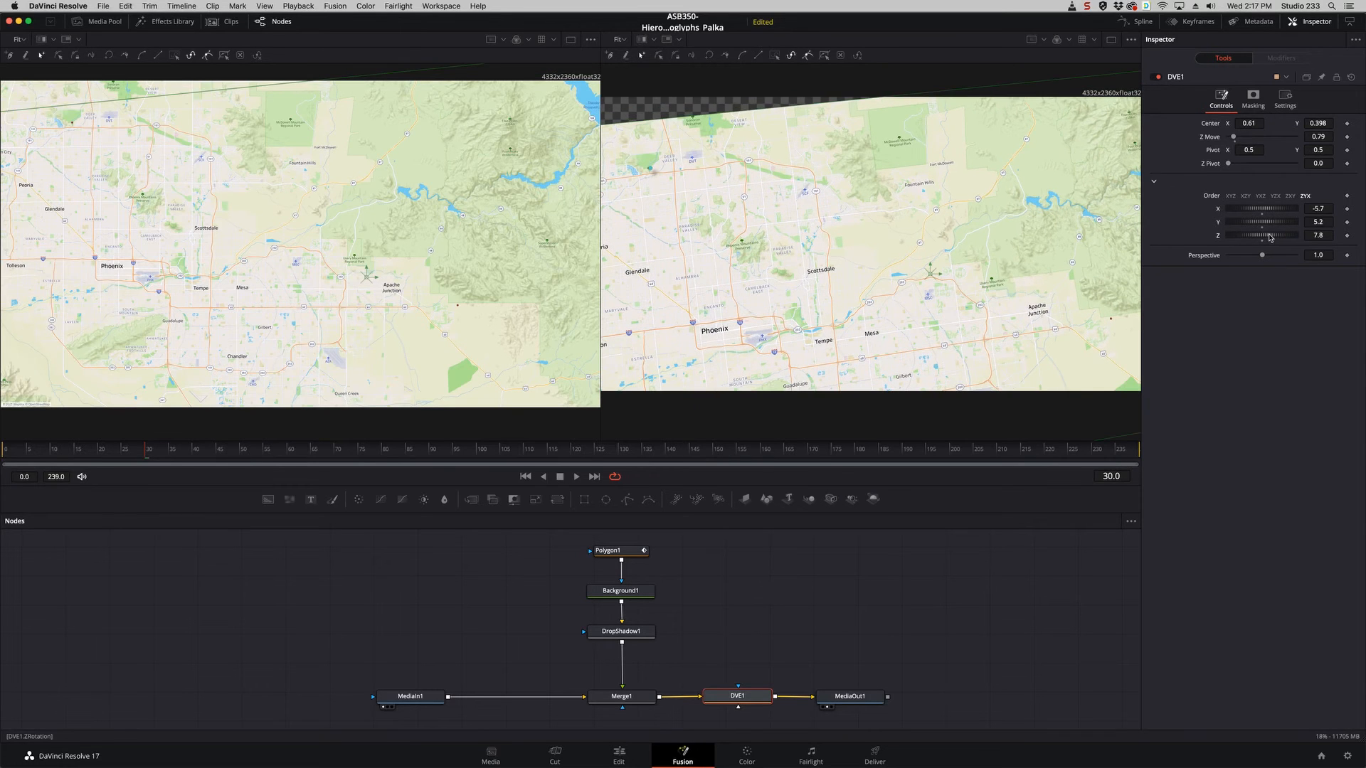
{"action": "left_click_drag", "start_coordinate": [1269, 238], "coordinate": [1270, 238]}
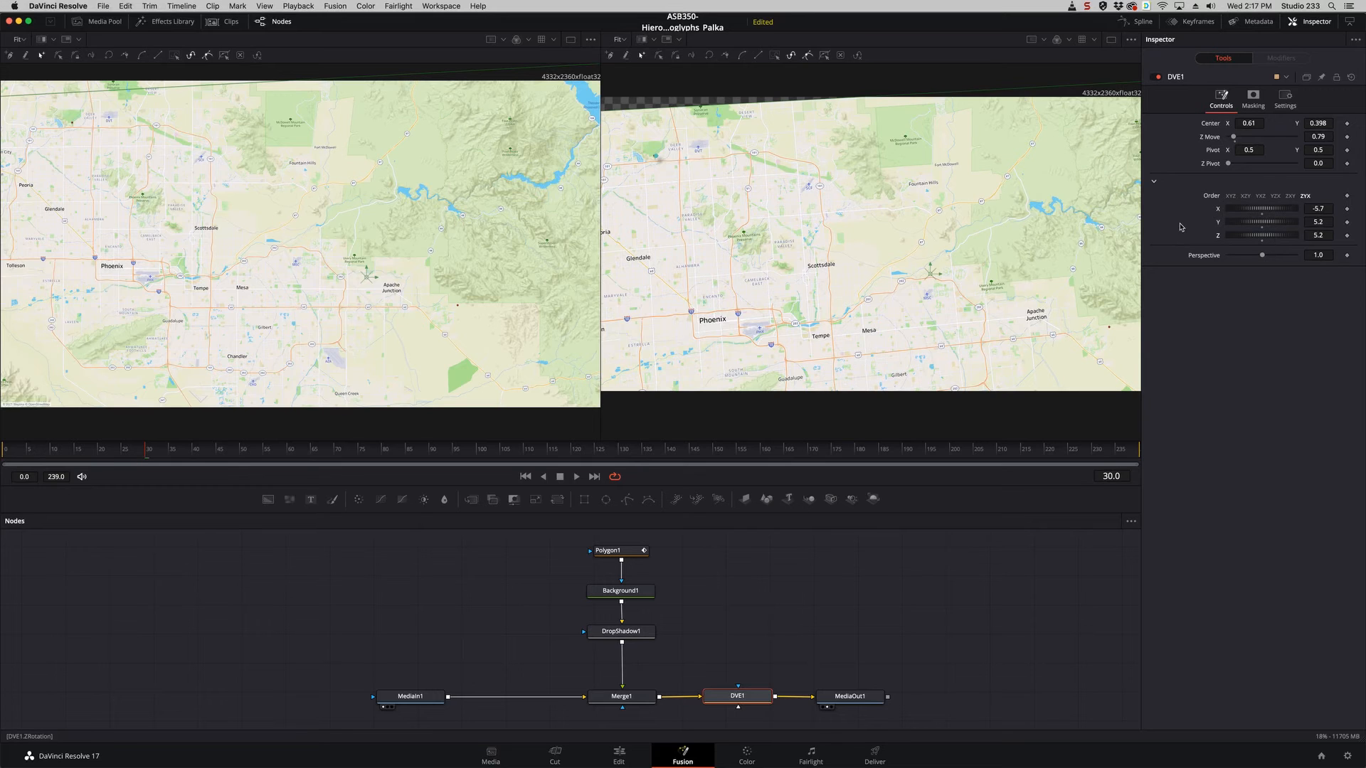
Refine DVE1's framing with Z Move about 0.71, X rotation about -16.1 and center about X 0.72, Y 0.421
{"action": "left_click_drag", "start_coordinate": [1232, 138], "coordinate": [1276, 128]}
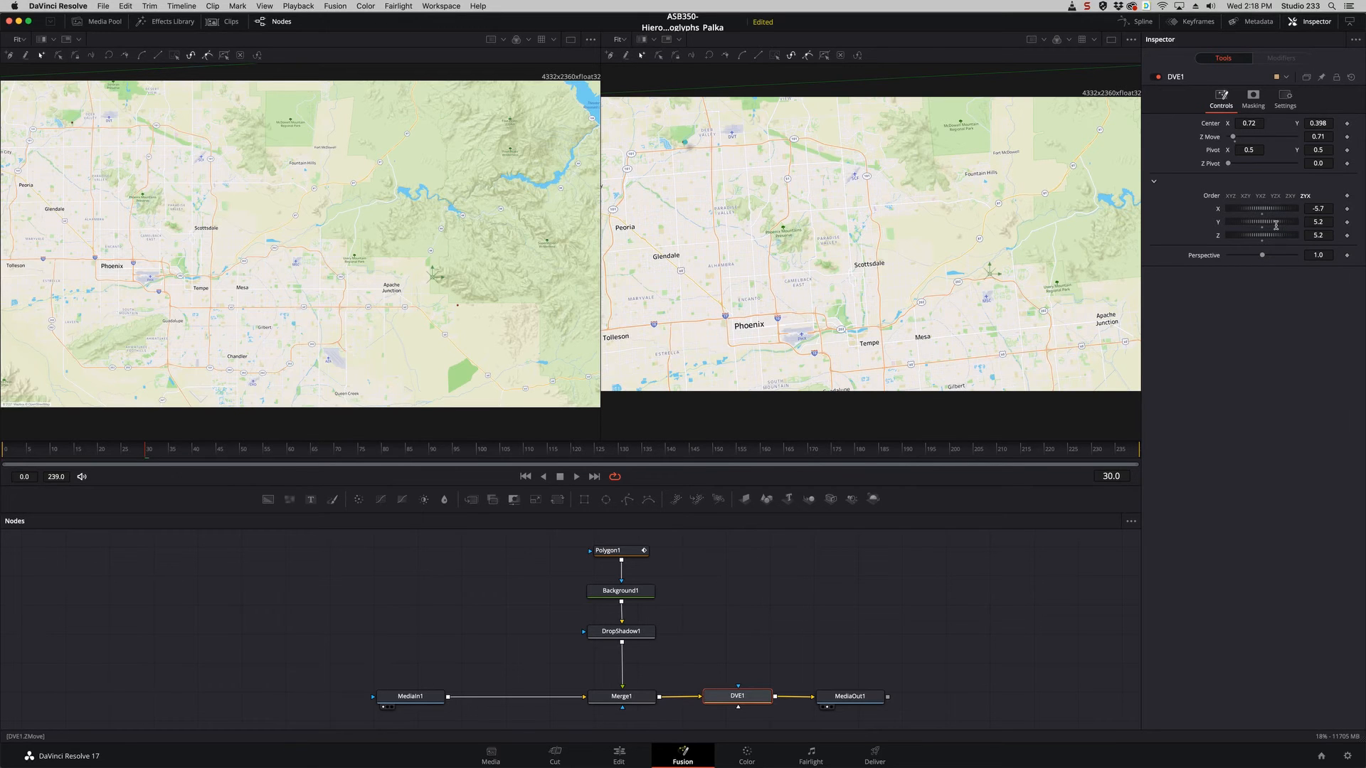
{"action": "left_click_drag", "start_coordinate": [1273, 210], "coordinate": [1272, 212]}
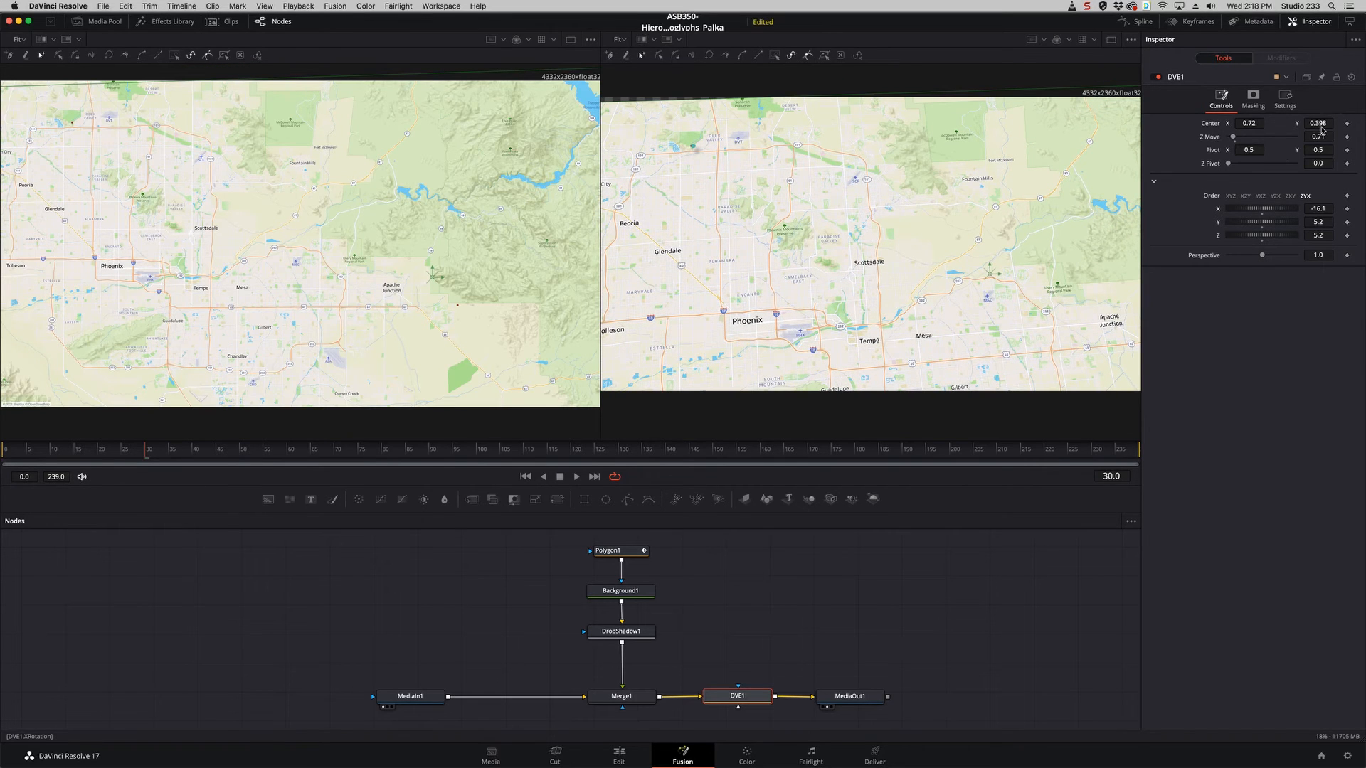
{"action": "left_click_drag", "start_coordinate": [1325, 123], "coordinate": [1340, 122]}
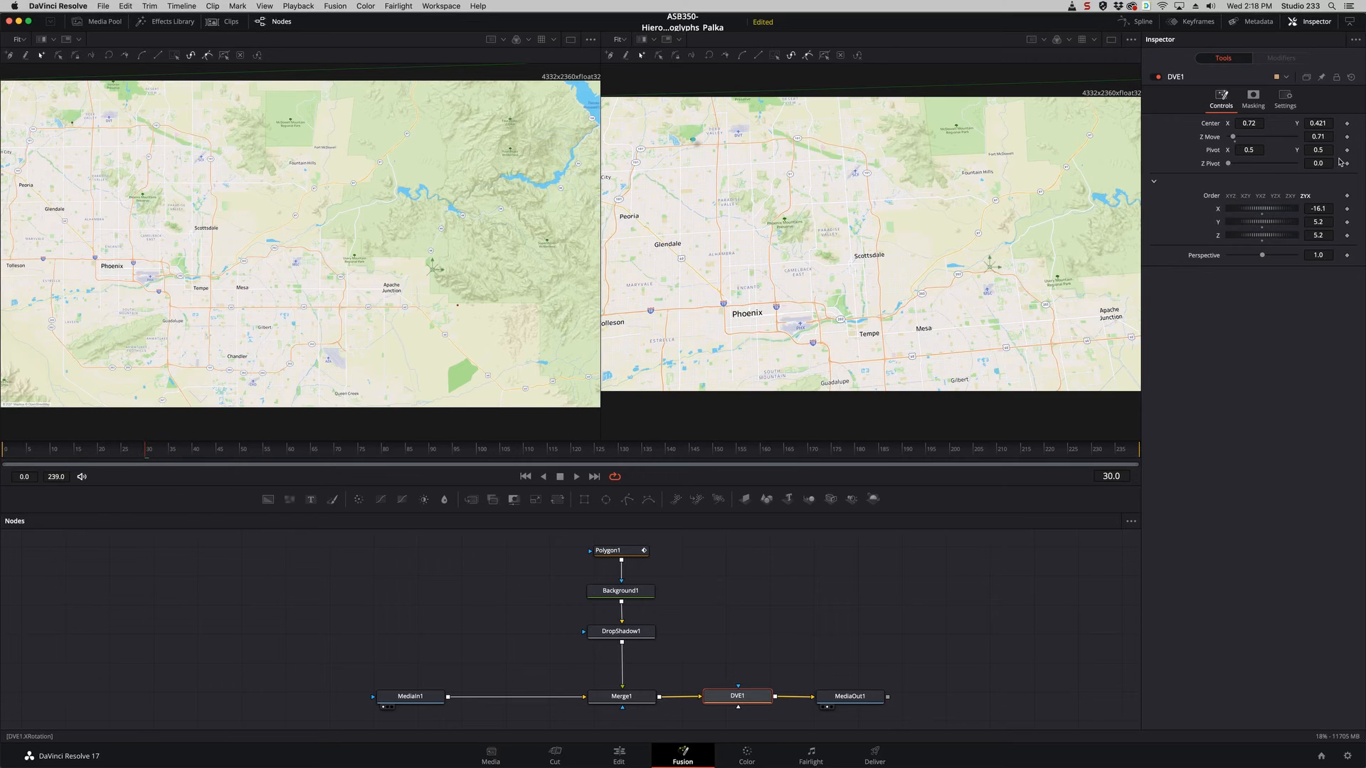
Keyframe DVE1's center, Z Move and X, Y and Z rotation at frame 30
{"action": "left_click", "coordinate": [1347, 123]}
{"action": "left_click", "coordinate": [1347, 137]}
{"action": "left_click", "coordinate": [1346, 222]}
At frame 125, move DVE1's center to about X 0.339, Y 0.639 to follow the route to its end point
{"action": "left_click", "coordinate": [383, 456]}
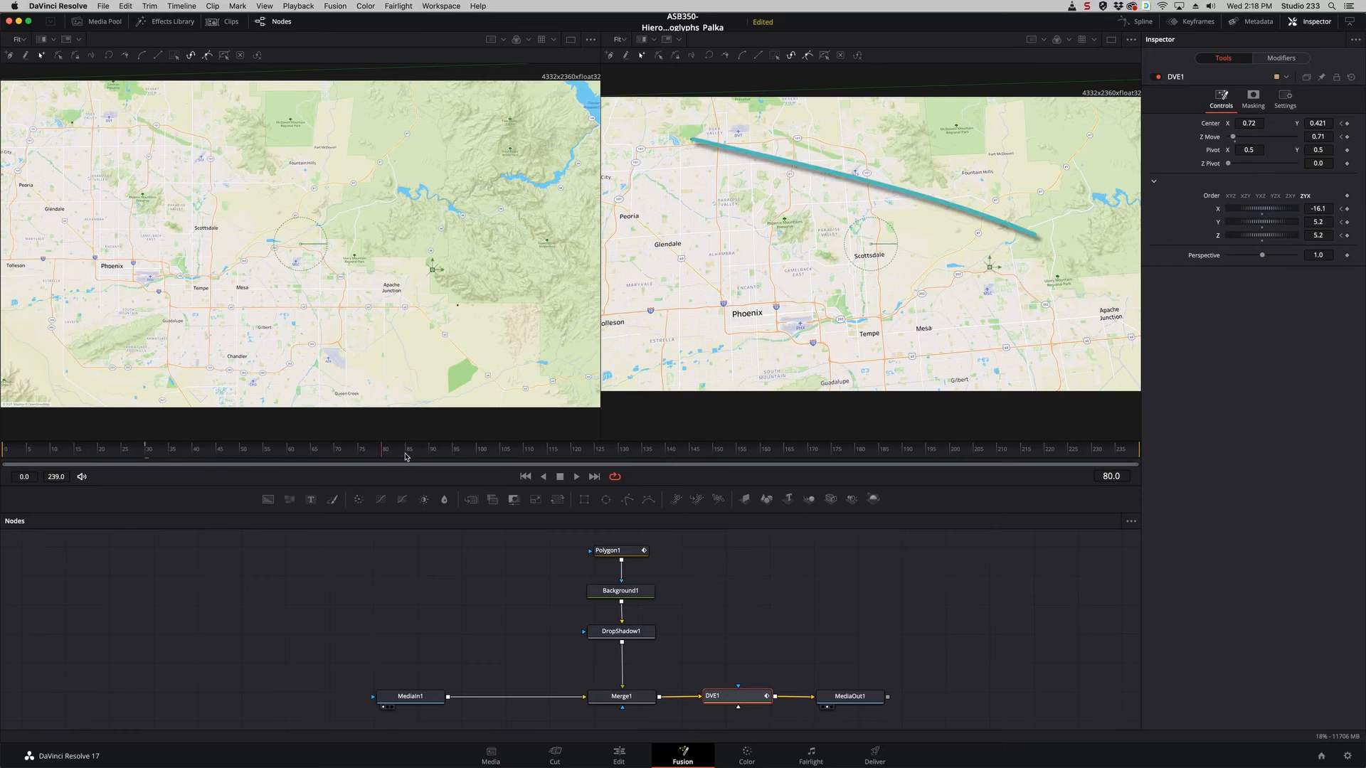
{"action": "left_click_drag", "start_coordinate": [405, 456], "coordinate": [584, 461]}
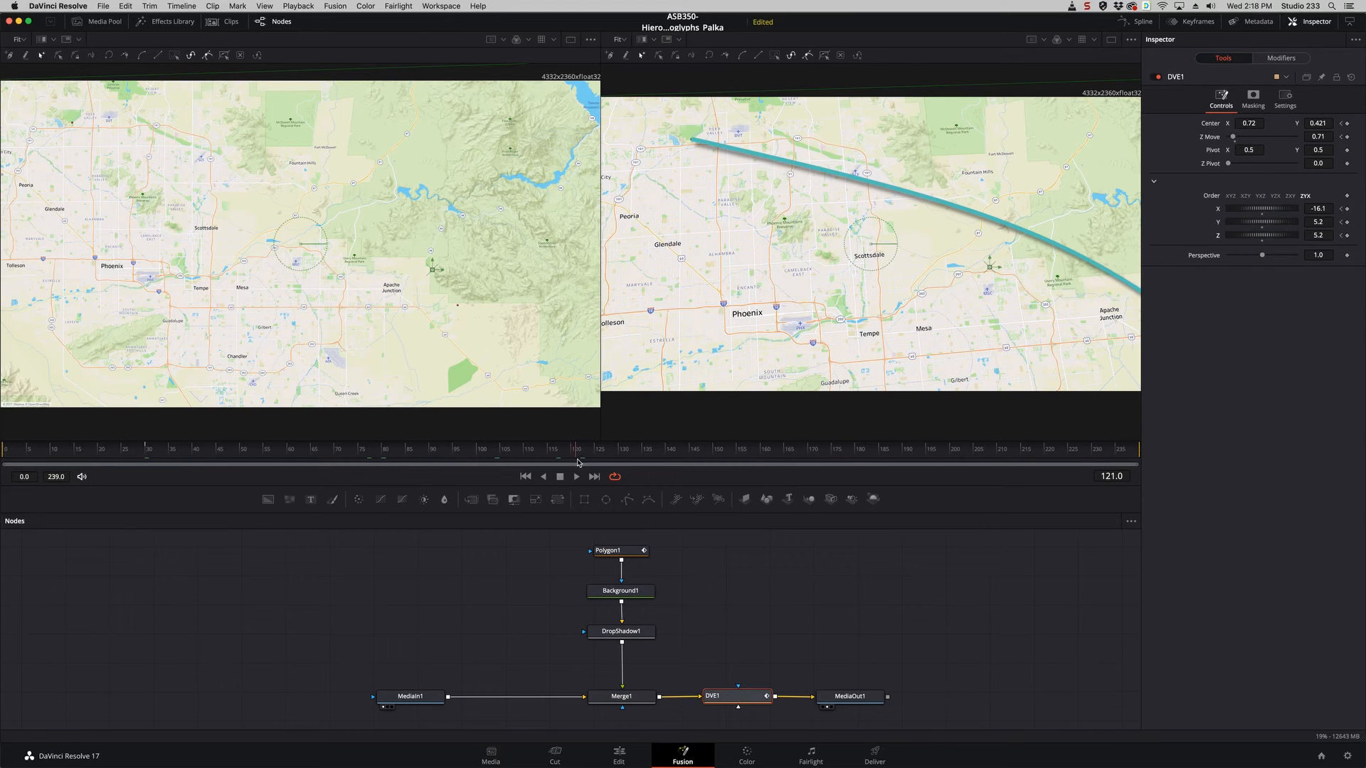
{"action": "left_click_drag", "start_coordinate": [575, 462], "coordinate": [596, 461]}
{"action": "left_click_drag", "start_coordinate": [1251, 127], "coordinate": [1014, 127]}
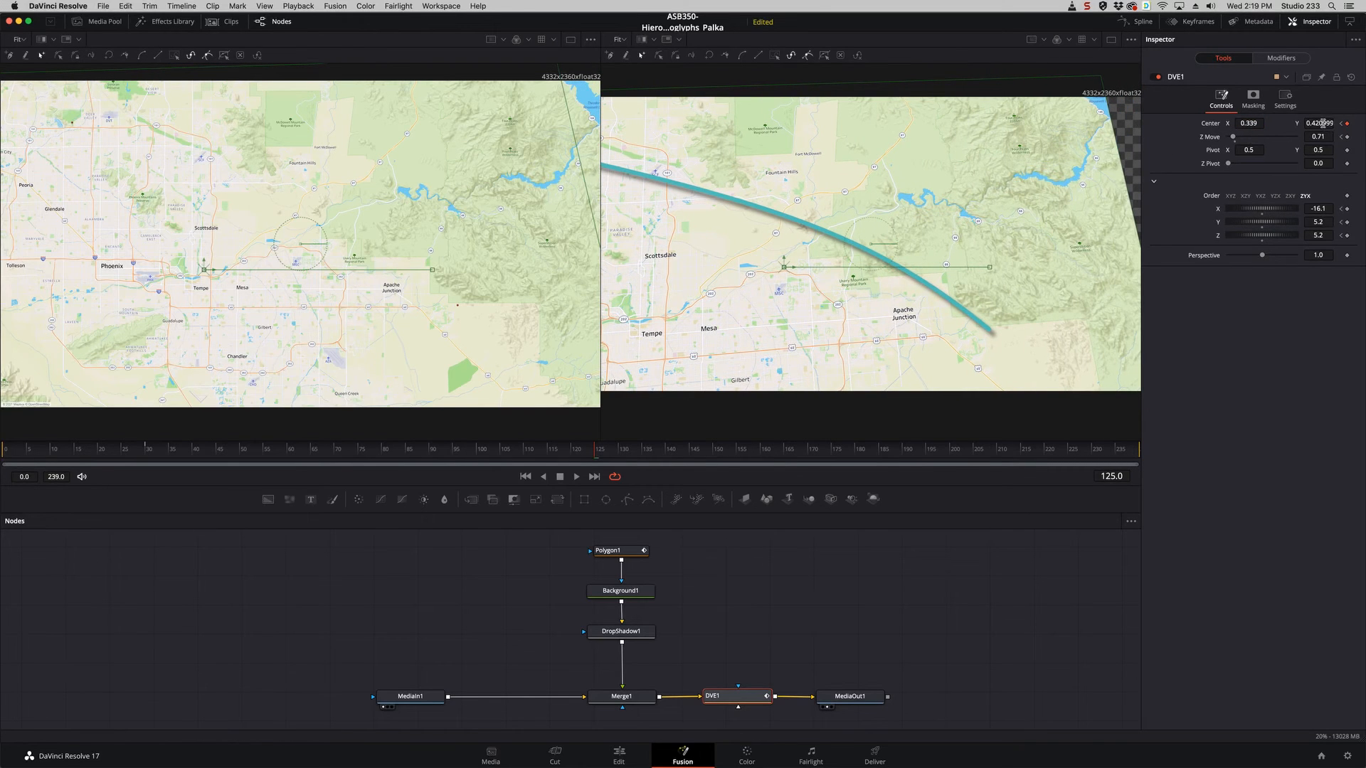
{"action": "left_click_drag", "start_coordinate": [1321, 123], "coordinate": [1357, 123]}
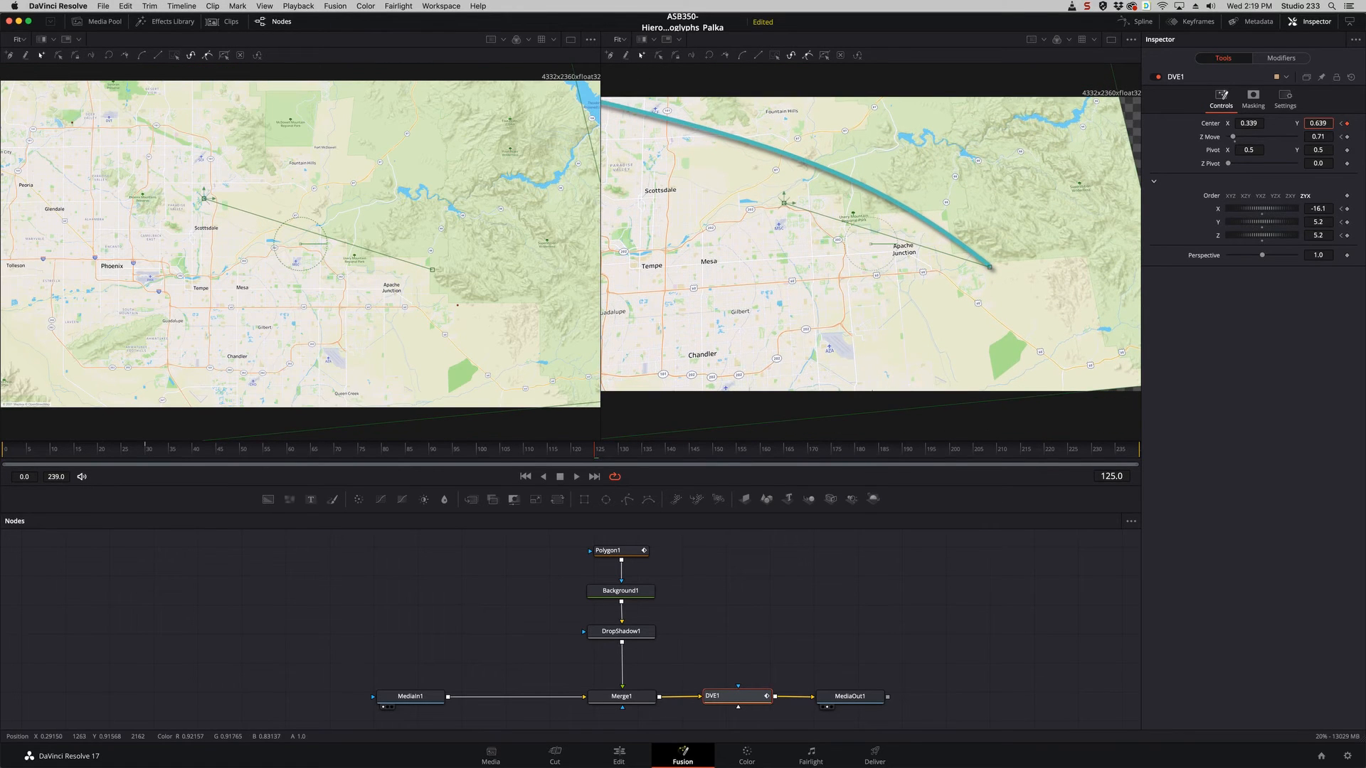
At frame 125, refine DVE1's framing with X rotation about -5.7, Z Move about 0.55 and center X about 0.245
{"action": "left_click_drag", "start_coordinate": [1249, 123], "coordinate": [1257, 123]}
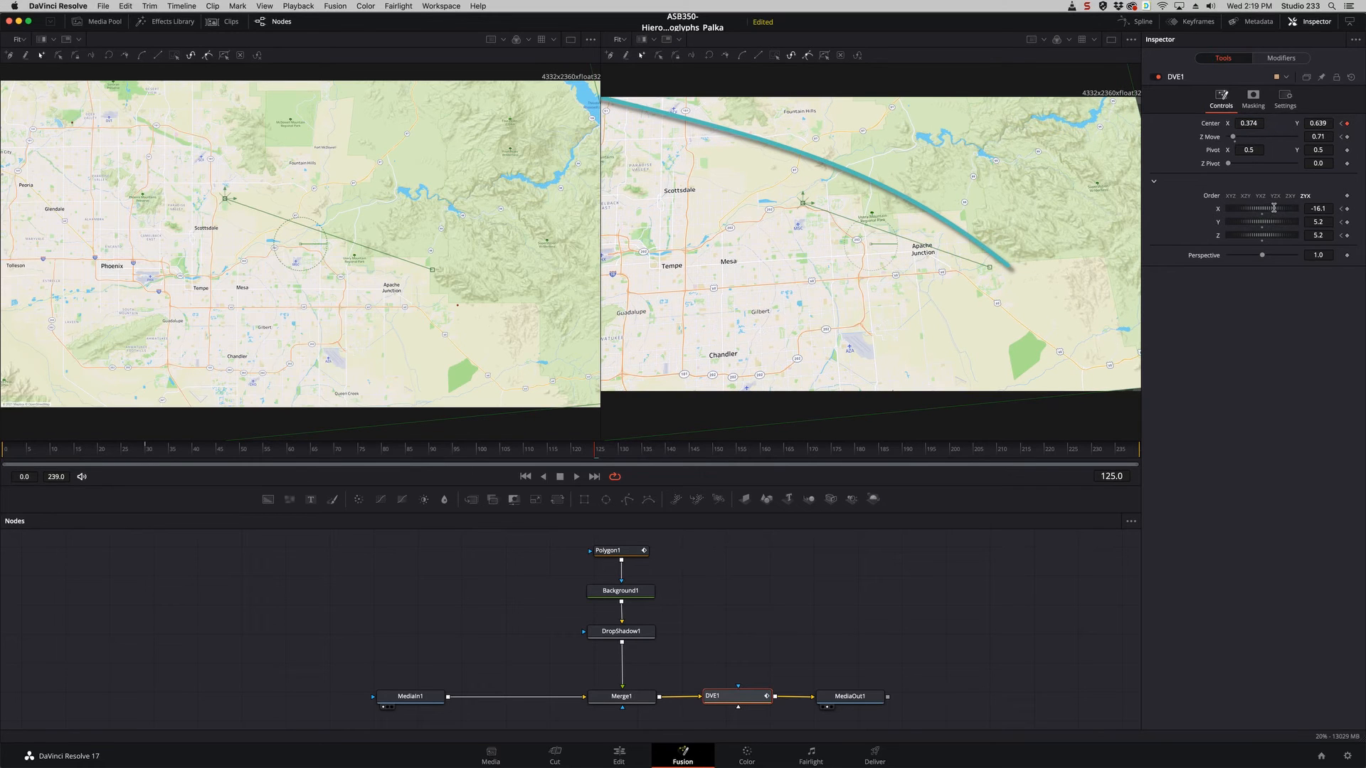
{"action": "left_click_drag", "start_coordinate": [1273, 208], "coordinate": [1274, 213]}
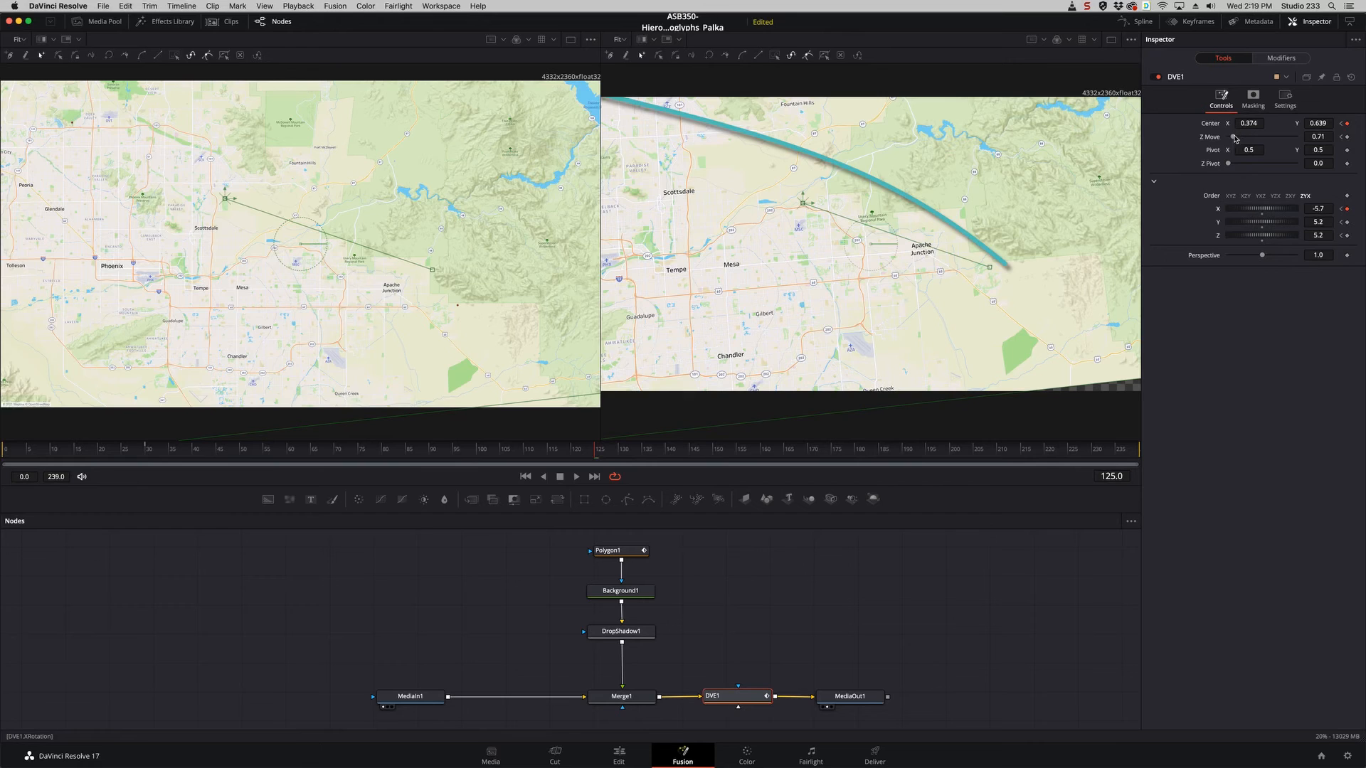
{"action": "left_click_drag", "start_coordinate": [1234, 137], "coordinate": [1234, 138]}
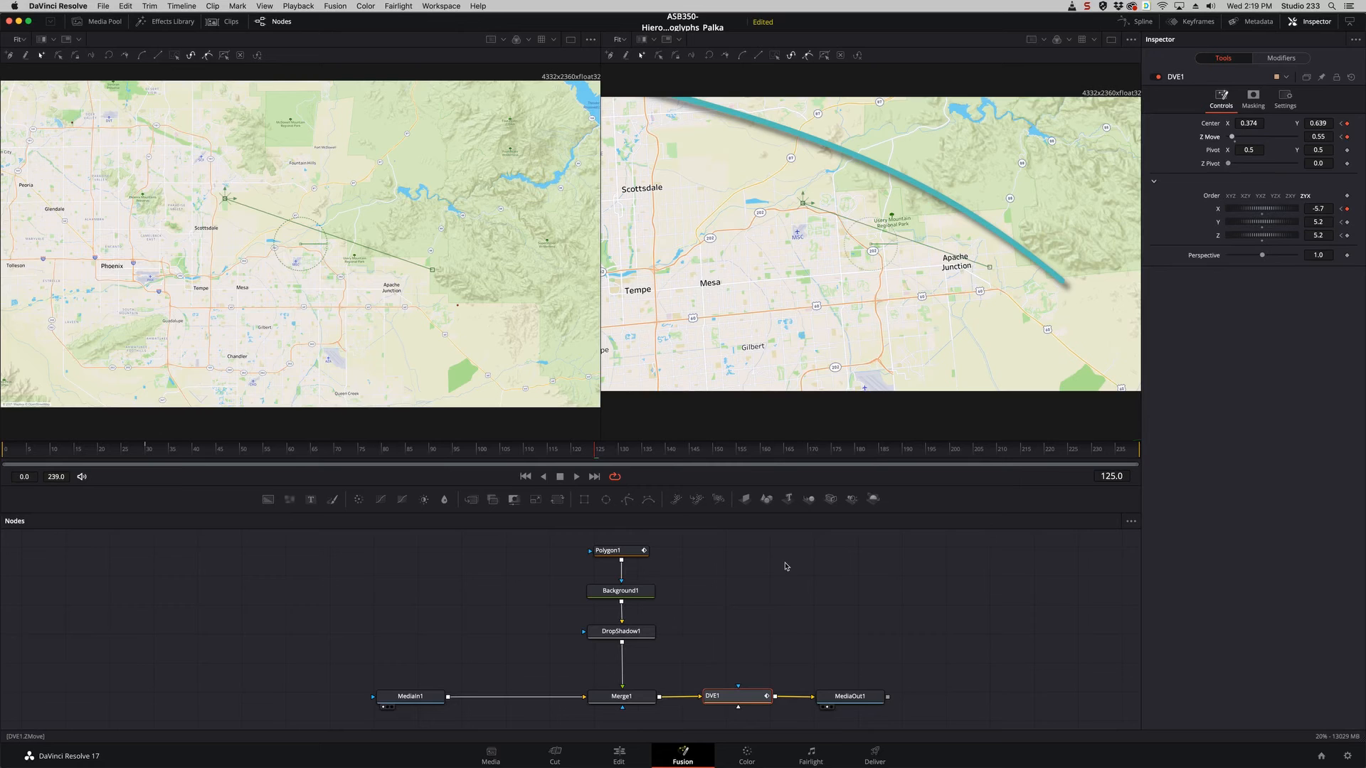
{"action": "left_click", "coordinate": [572, 451]}
{"action": "left_click_drag", "start_coordinate": [572, 450], "coordinate": [593, 469]}
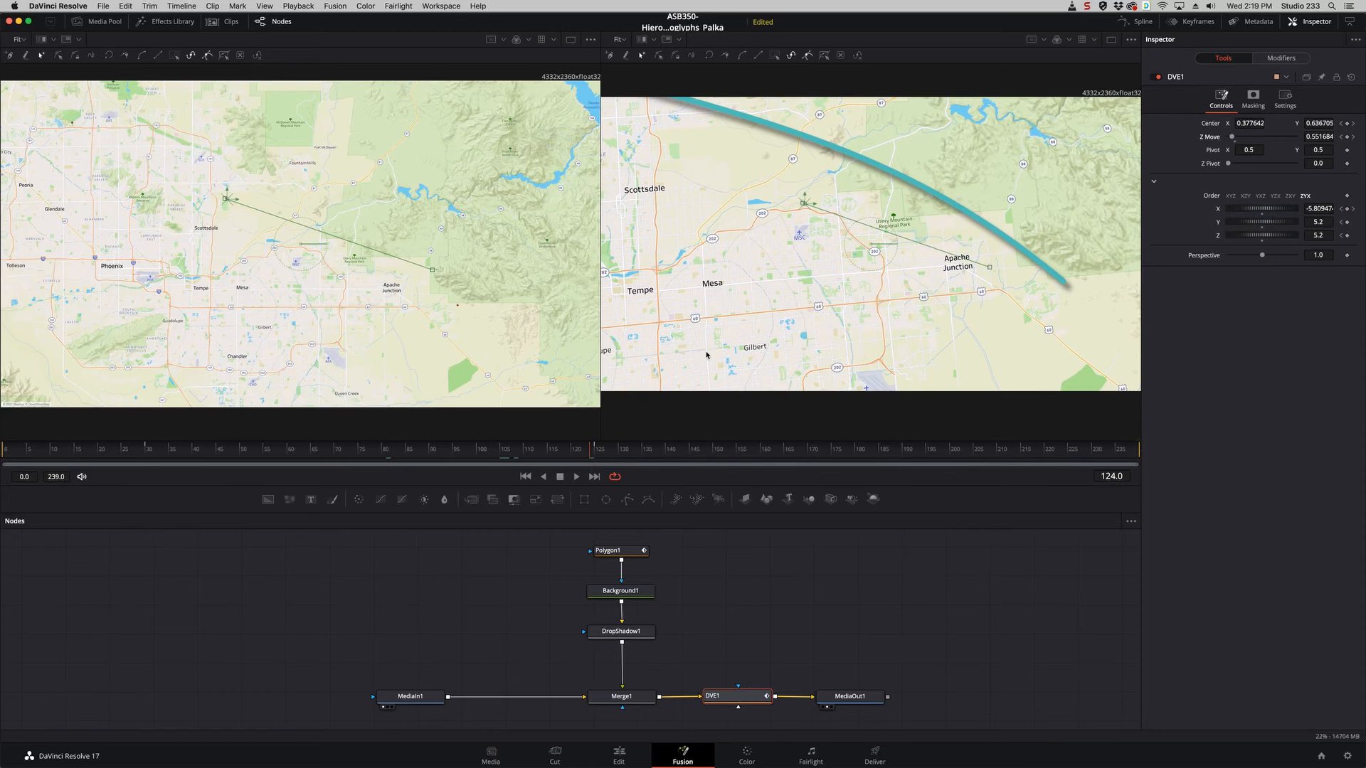
{"action": "left_click", "coordinate": [1353, 137]}
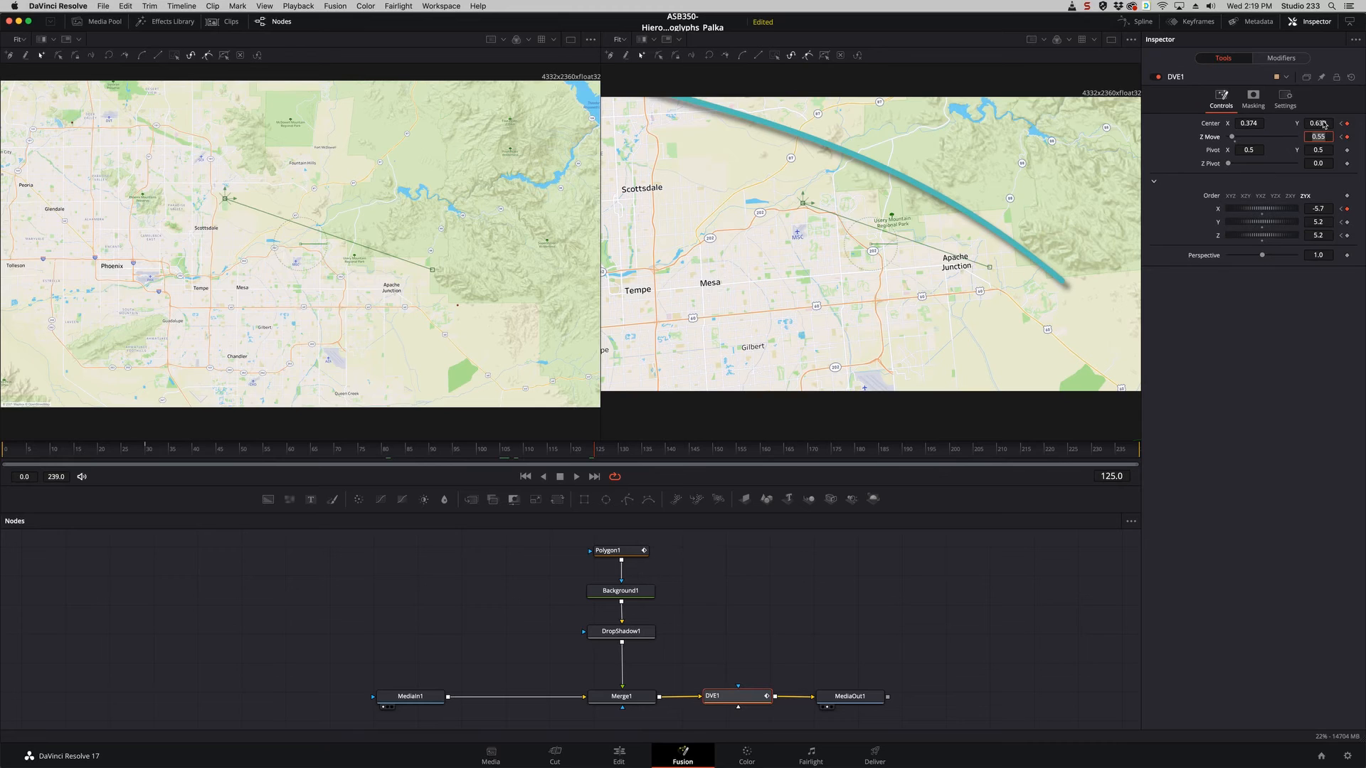
{"action": "left_click_drag", "start_coordinate": [1242, 125], "coordinate": [1138, 124]}
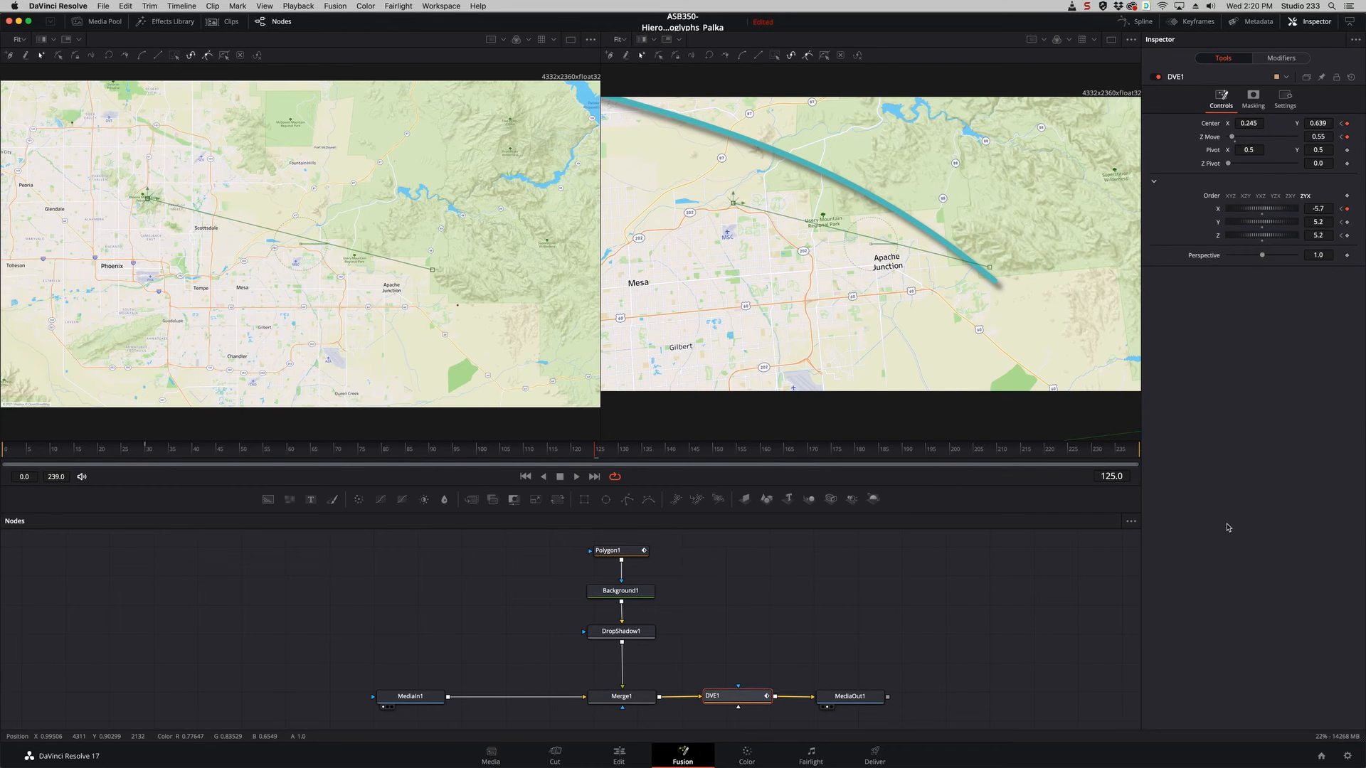
Smooth all of DVE1's keyframe curves in the Spline editor, and preview the animated map in the Edit page timeline
{"action": "left_click", "coordinate": [1136, 21]}
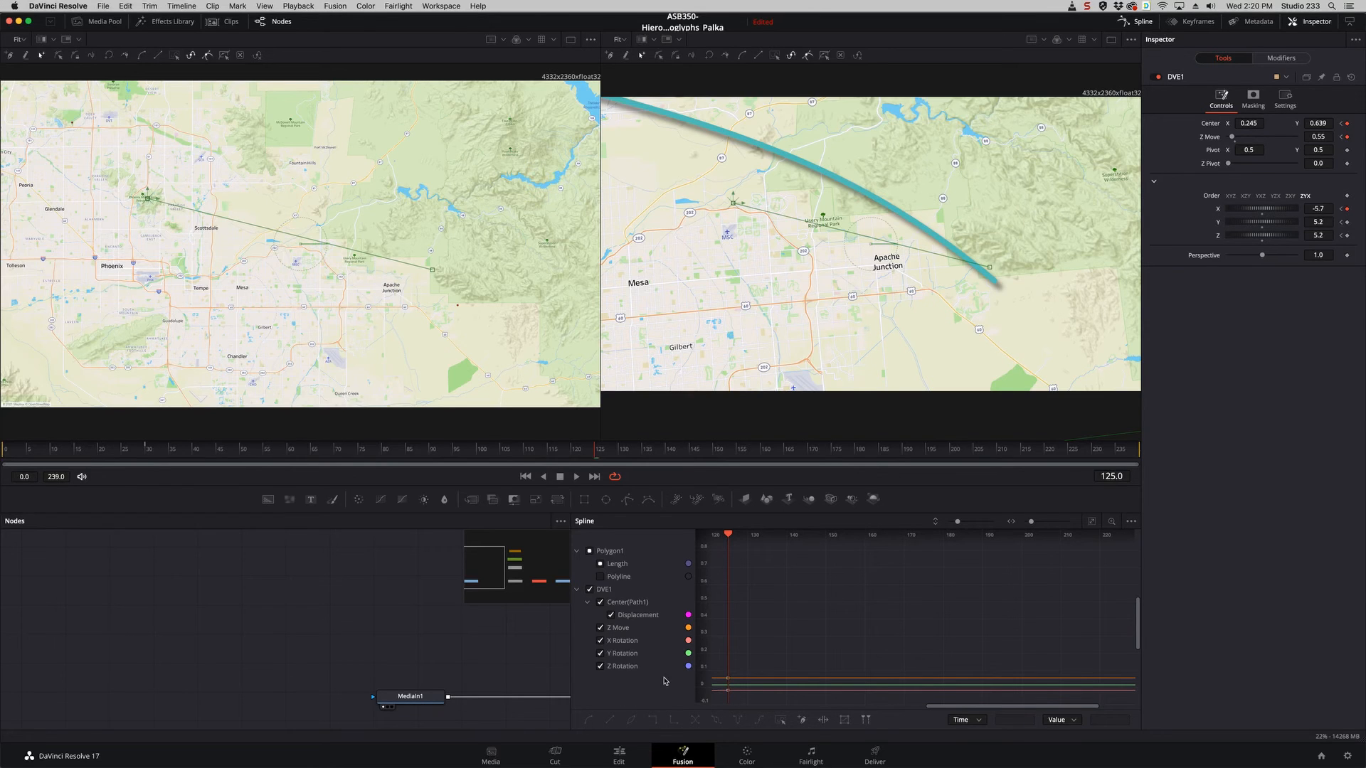
{"action": "left_click", "coordinate": [1093, 521]}
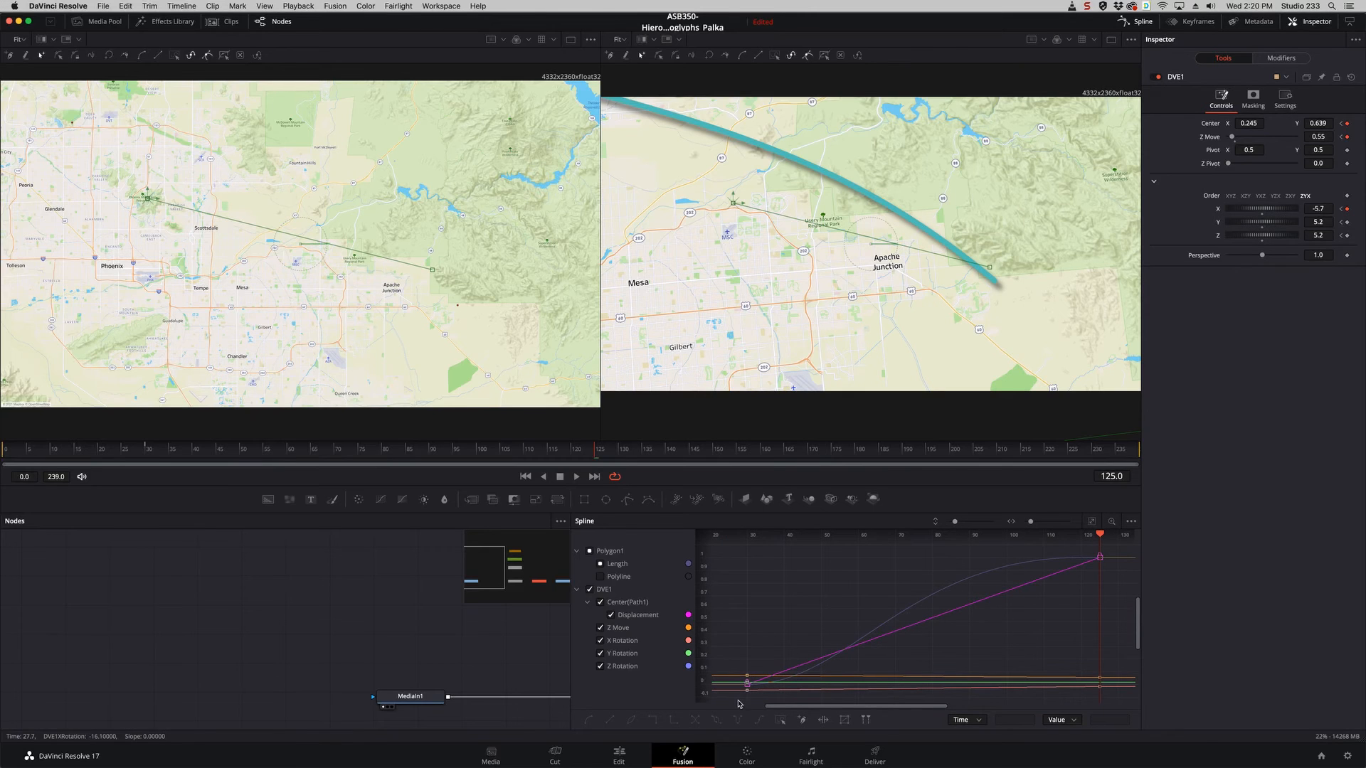
{"action": "left_click_drag", "start_coordinate": [727, 549], "coordinate": [1123, 701]}
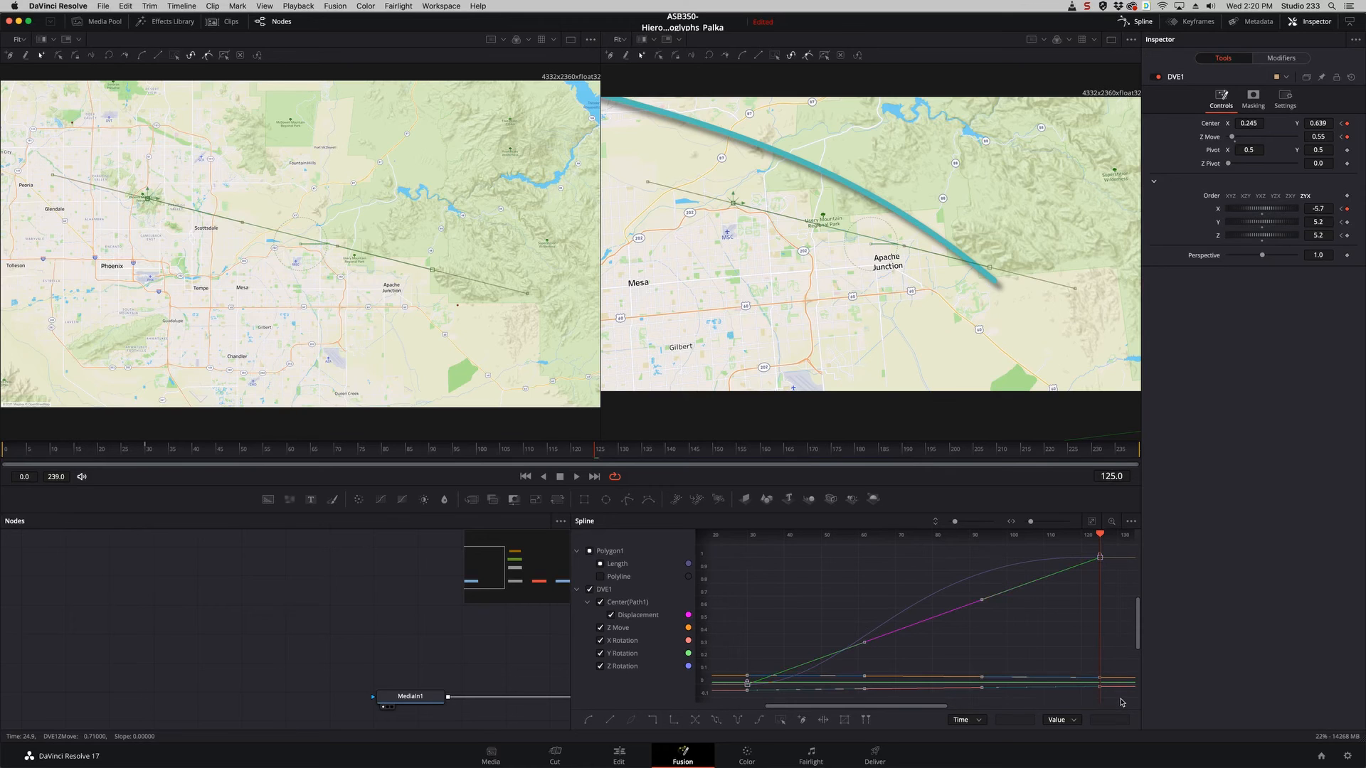
{"action": "left_click", "coordinate": [590, 718]}
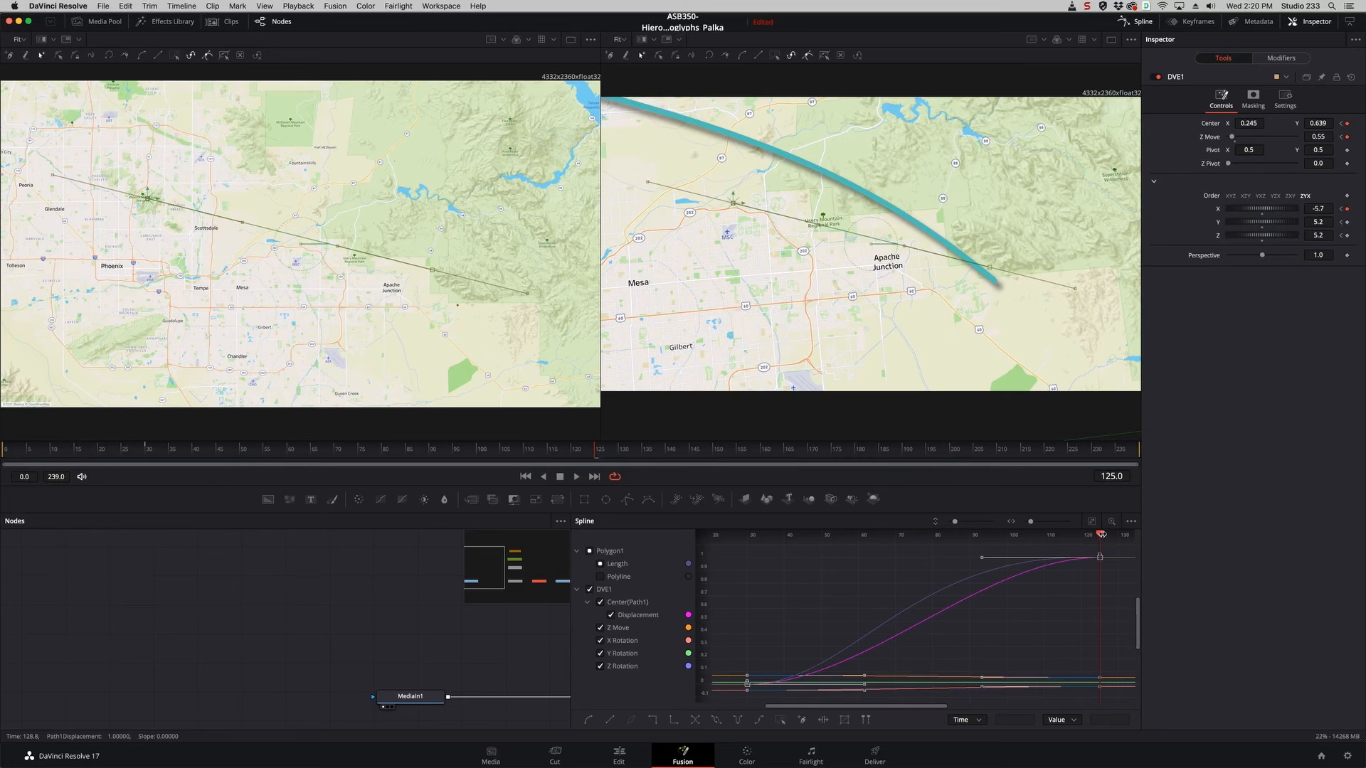
{"action": "mouse_move", "coordinate": [1102, 537]}
{"action": "left_mouse_down"}
{"action": "mouse_move", "coordinate": [1078, 541]}
{"action": "mouse_move", "coordinate": [1099, 542]}
{"action": "left_mouse_up"}
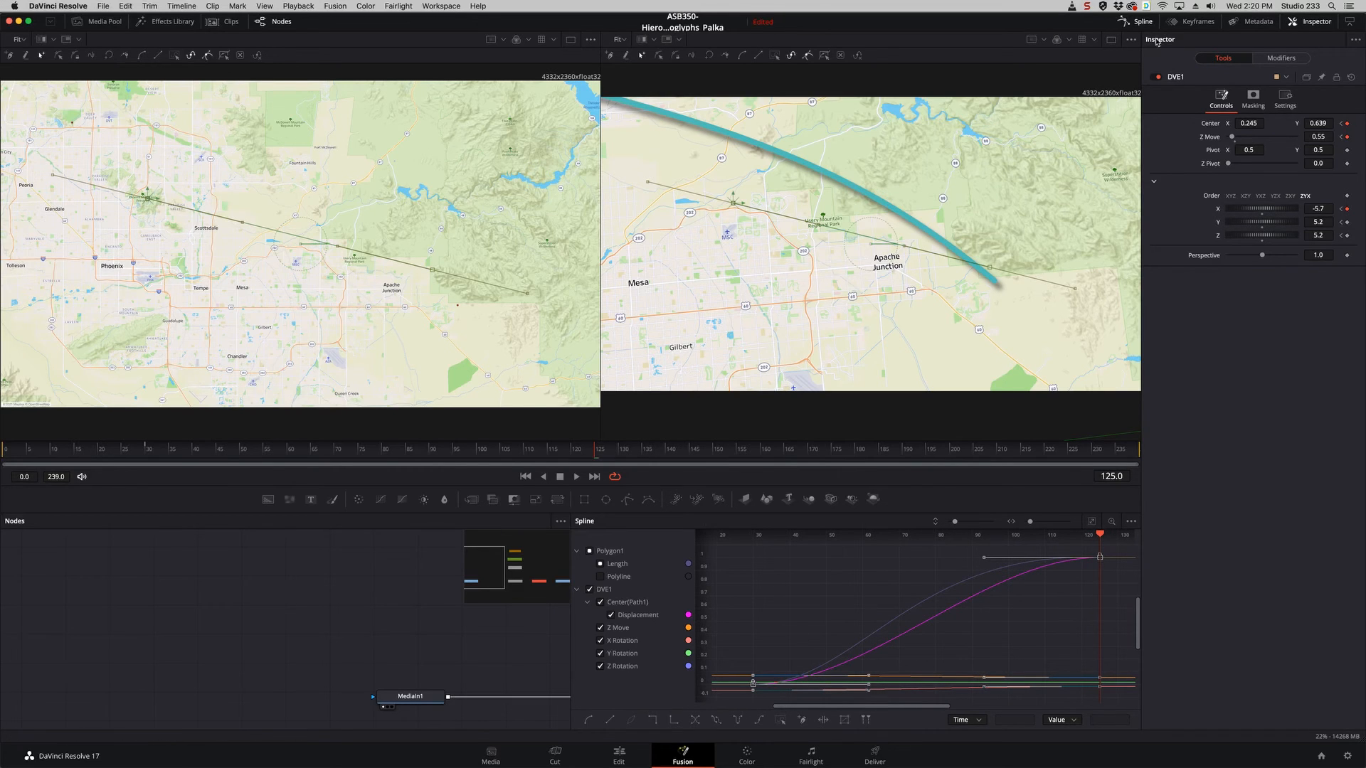
{"action": "left_click", "coordinate": [1141, 23]}
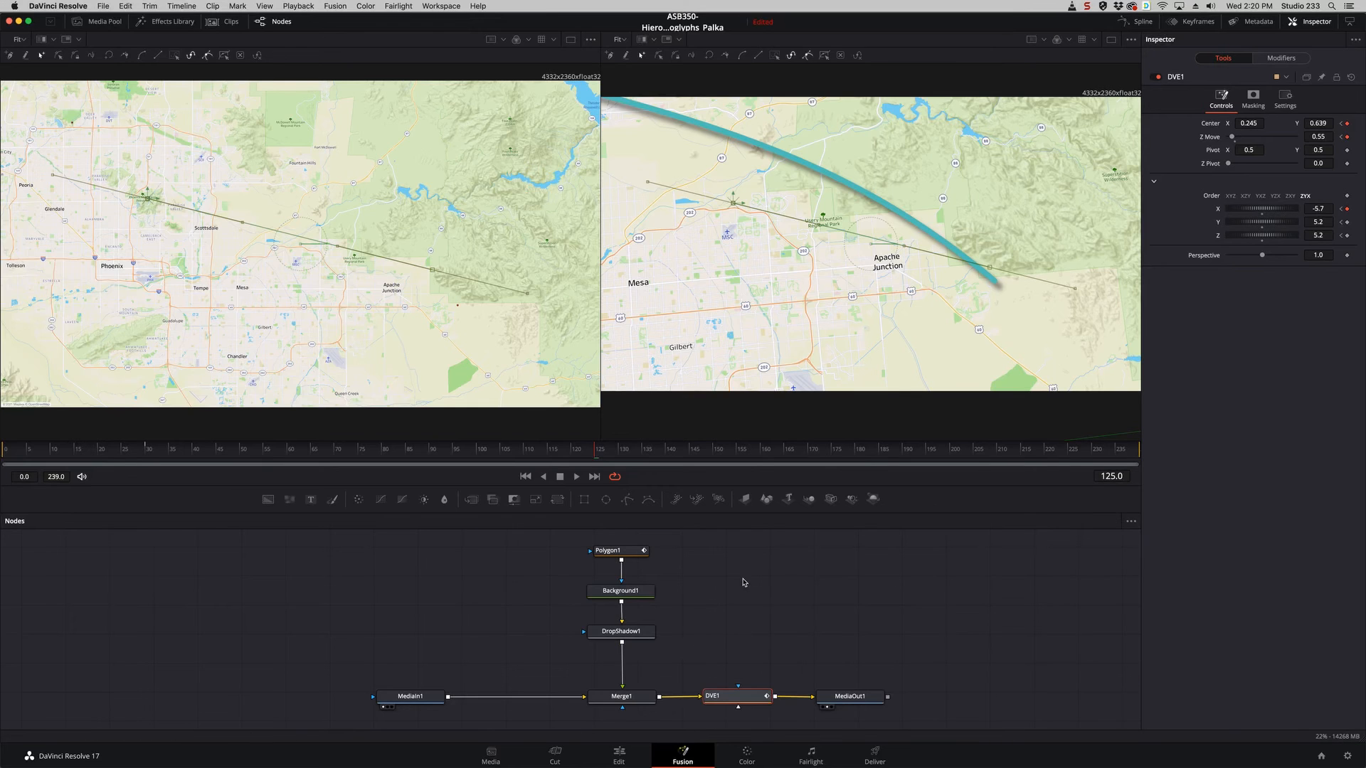
{"action": "left_click", "coordinate": [621, 756]}
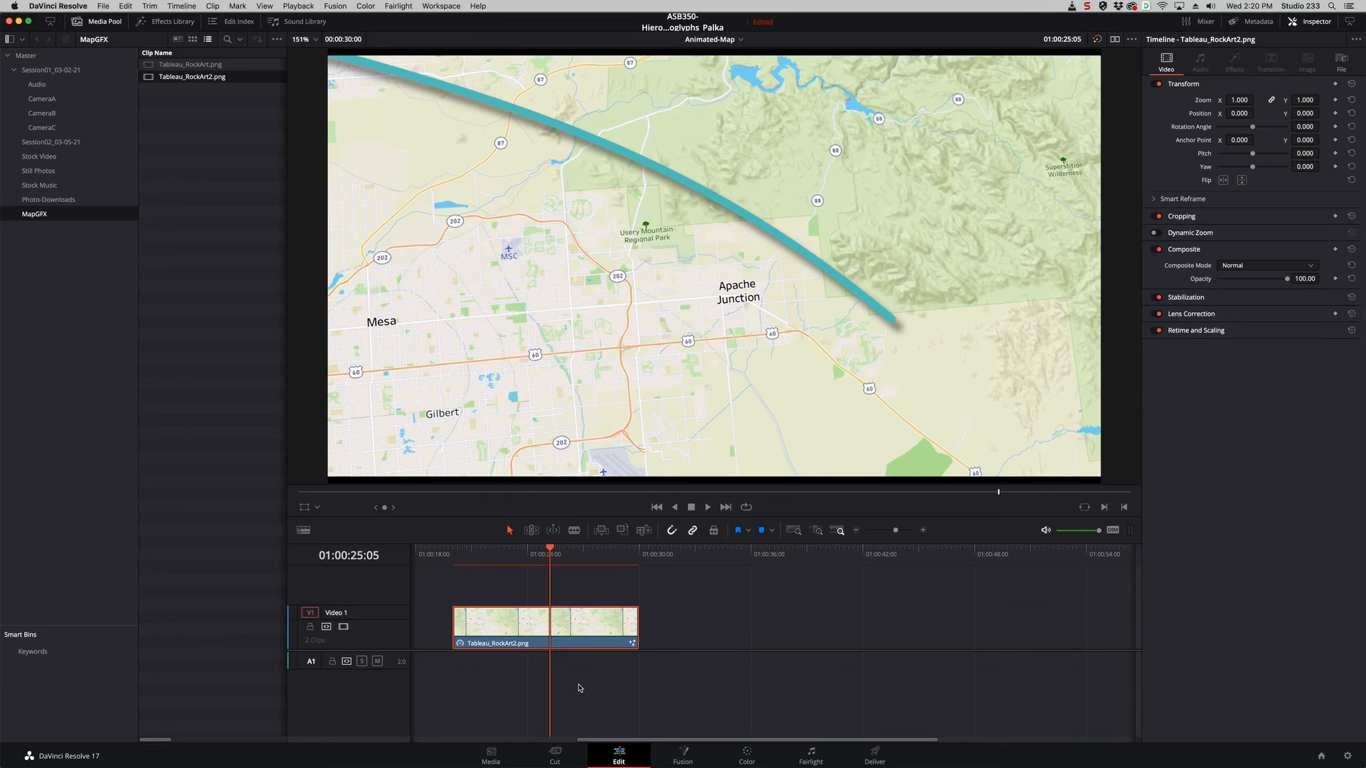
{"action": "left_click", "coordinate": [553, 548]}
{"action": "left_click_drag", "start_coordinate": [554, 548], "coordinate": [585, 560]}
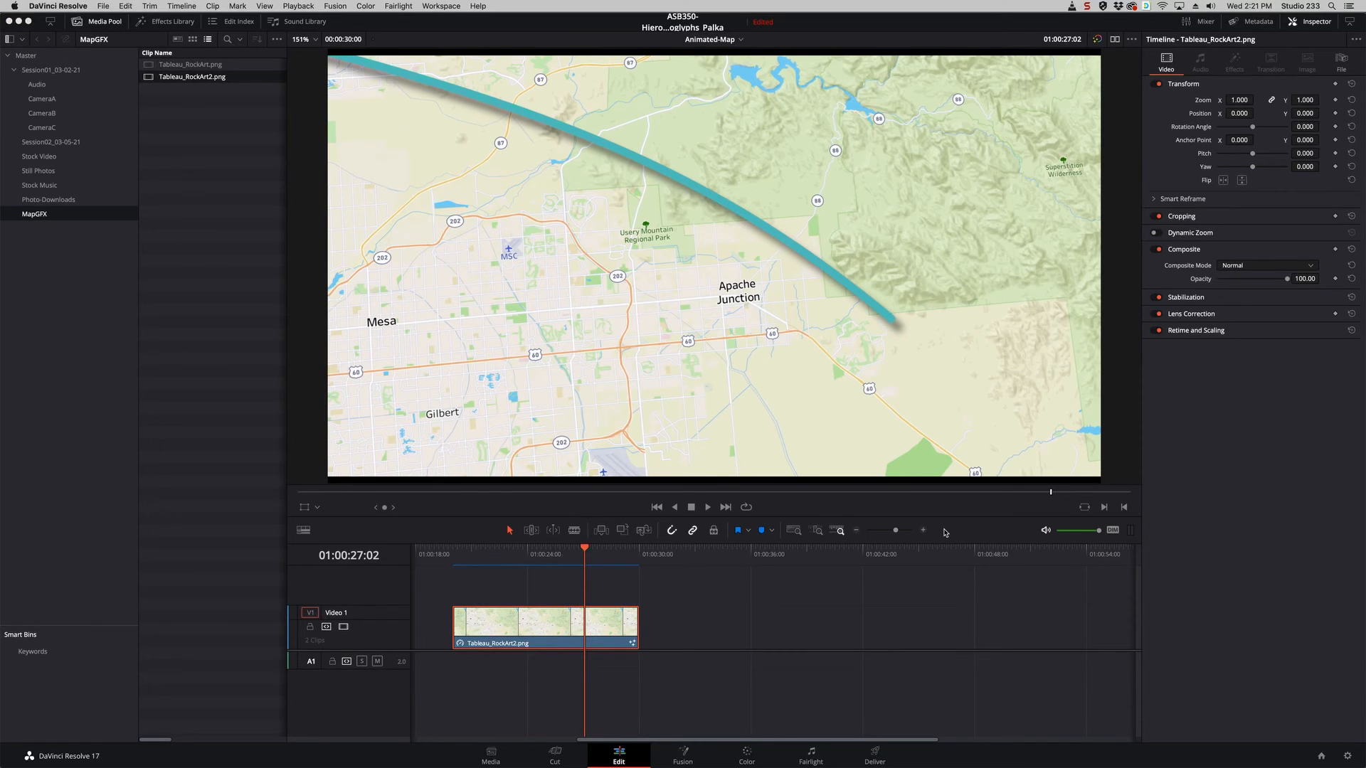
Back in Fusion, reshape Polygon1's curve at frame 0 by extending its start point's handle toward Fountain Hills, and check the route animation
{"action": "left_click", "coordinate": [681, 759]}
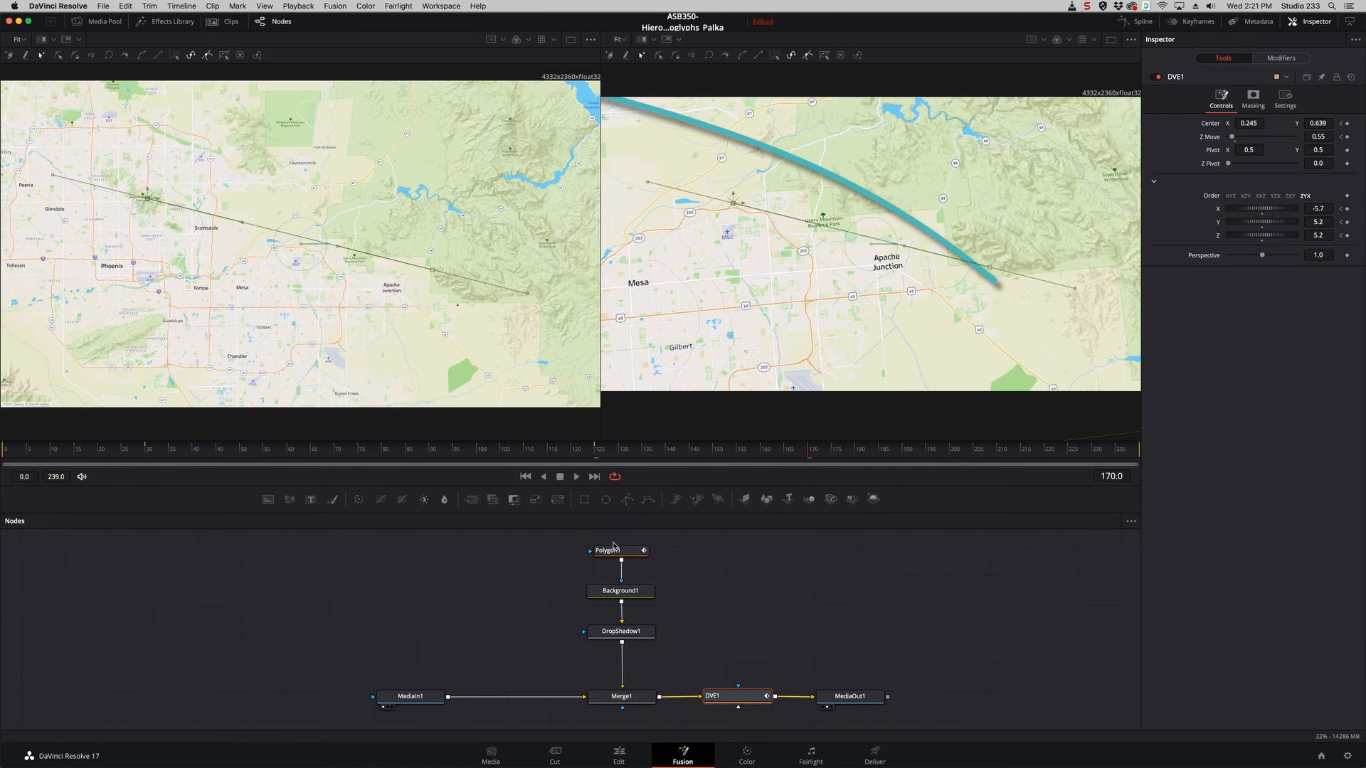
{"action": "mouse_move", "coordinate": [616, 554]}
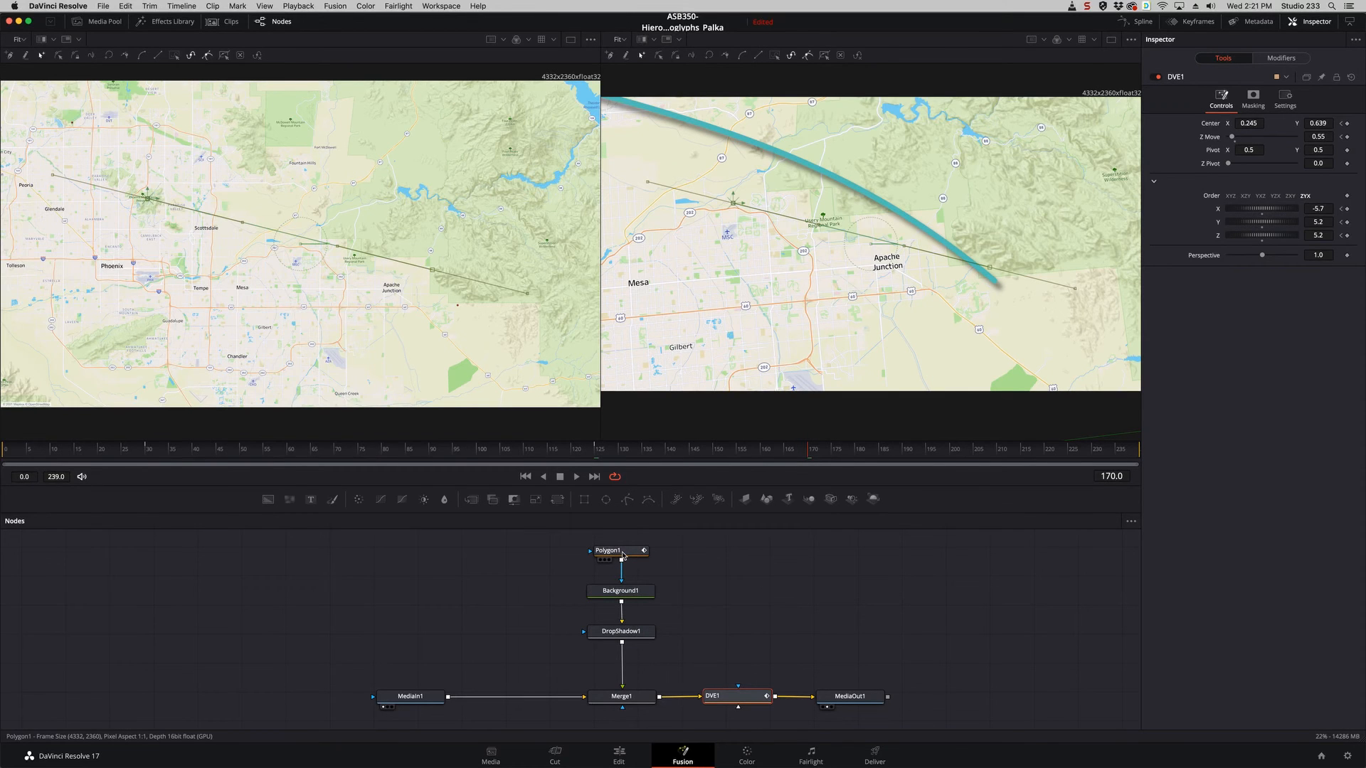
{"action": "left_click", "coordinate": [622, 554]}
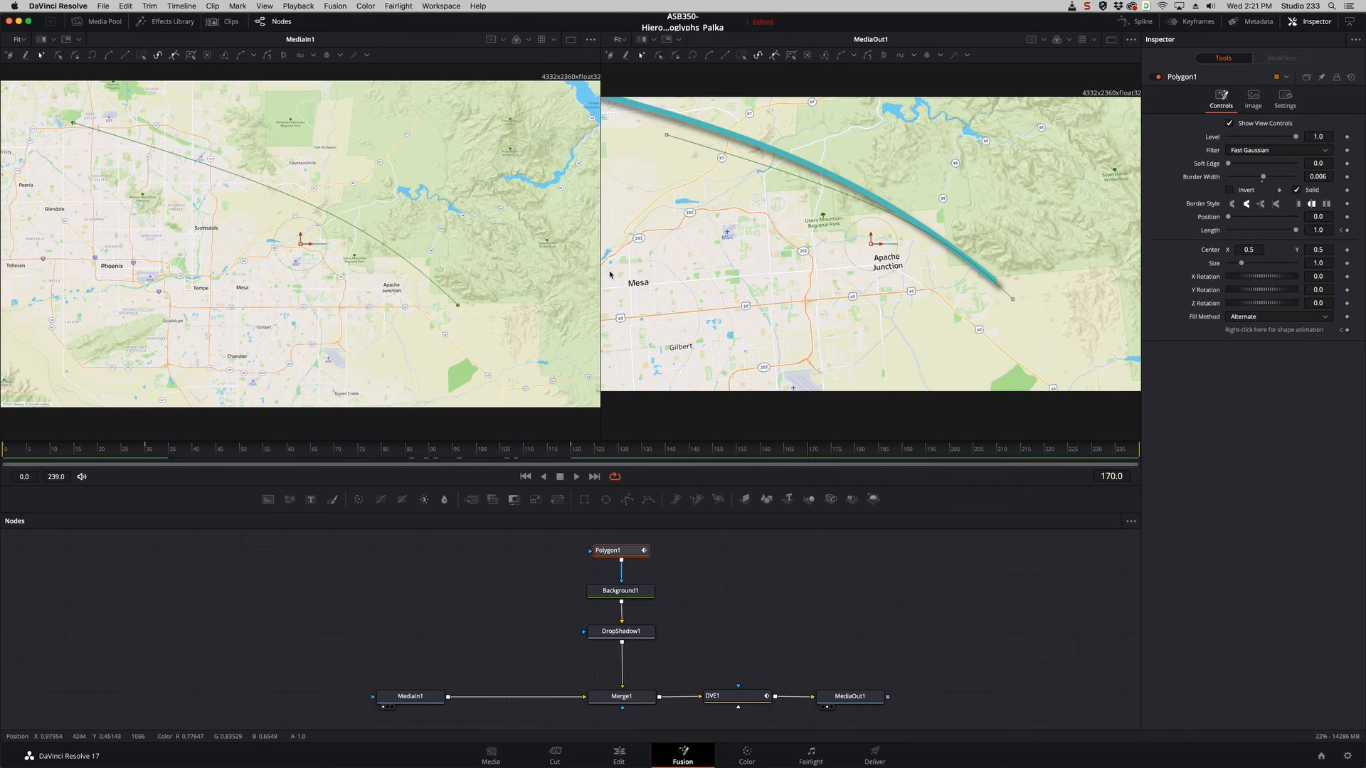
{"action": "left_click", "coordinate": [2, 447]}
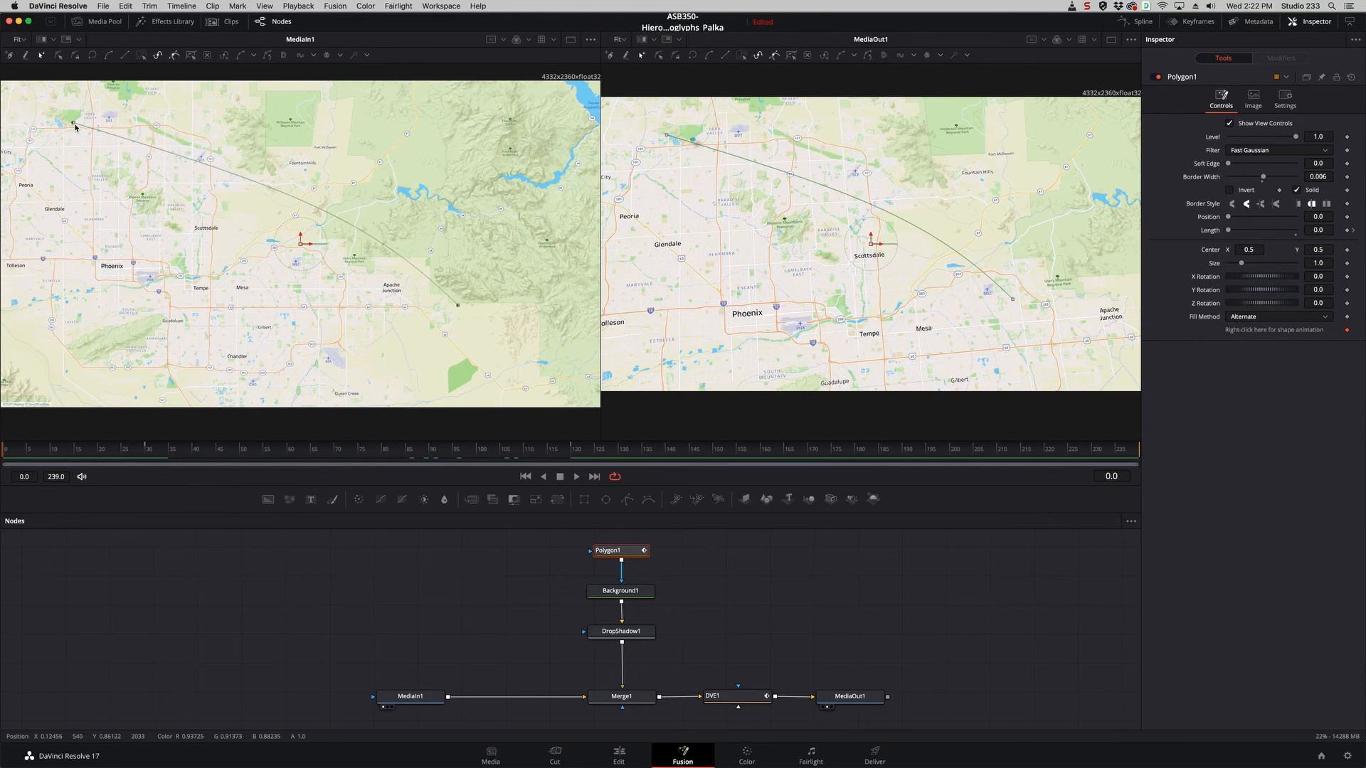
{"action": "left_click_drag", "start_coordinate": [74, 123], "coordinate": [335, 163]}
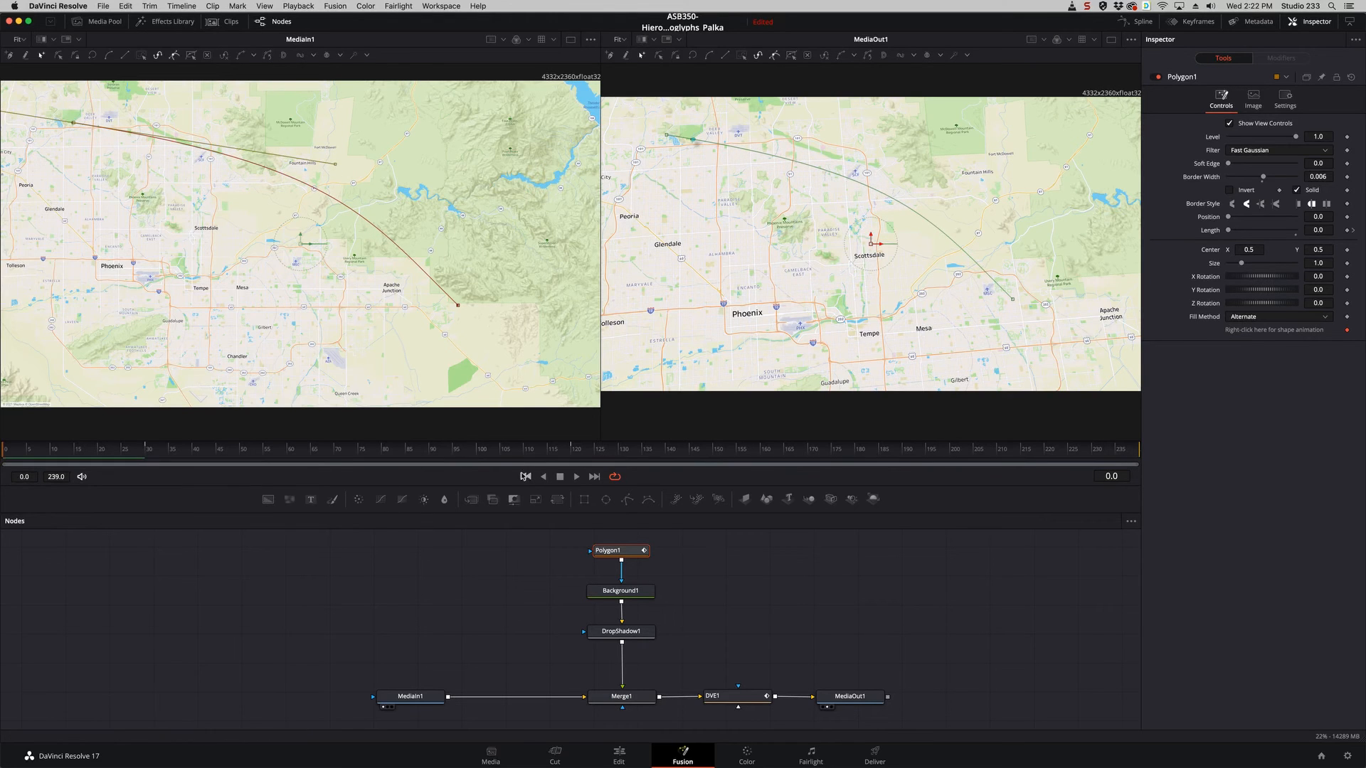
{"action": "left_click", "coordinate": [407, 456]}
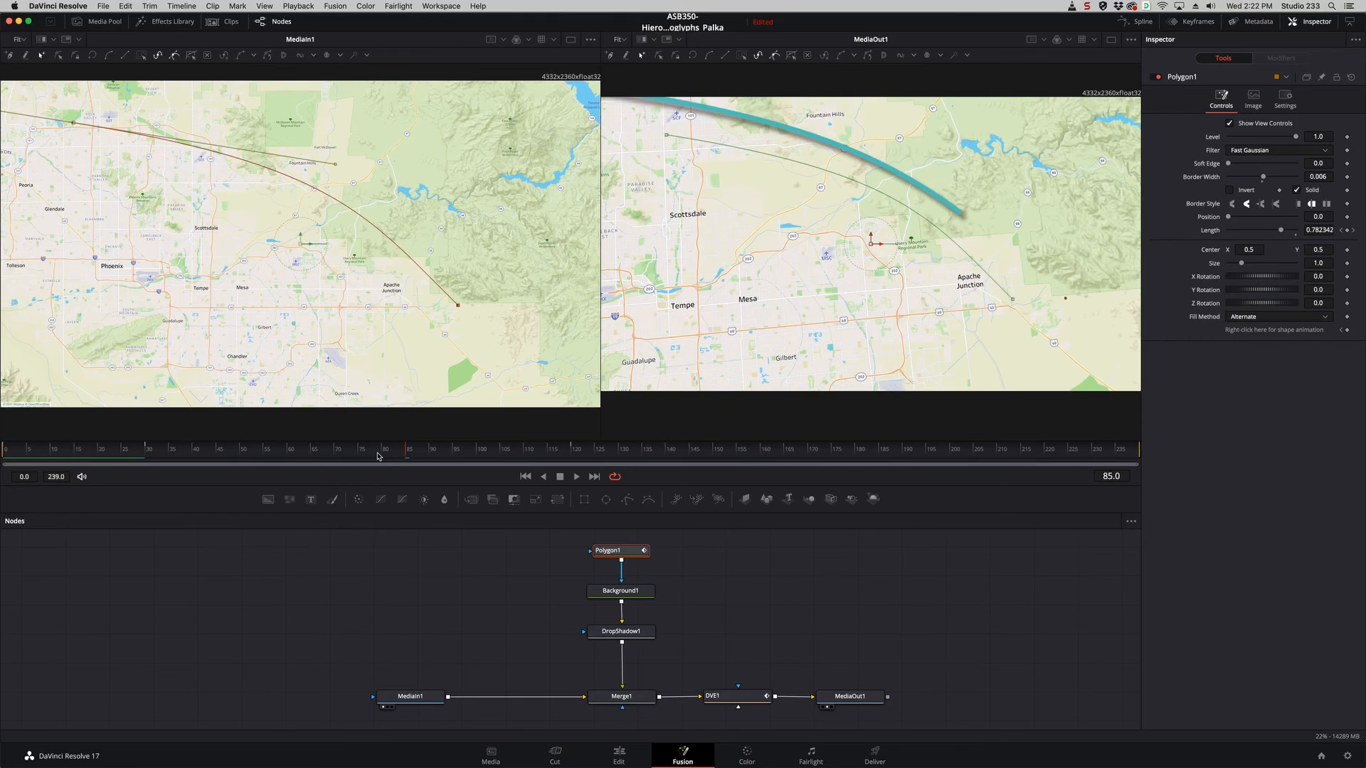
{"action": "mouse_move", "coordinate": [377, 456]}
{"action": "left_mouse_down"}
{"action": "mouse_move", "coordinate": [305, 456]}
{"action": "mouse_move", "coordinate": [502, 463]}
{"action": "left_mouse_up"}
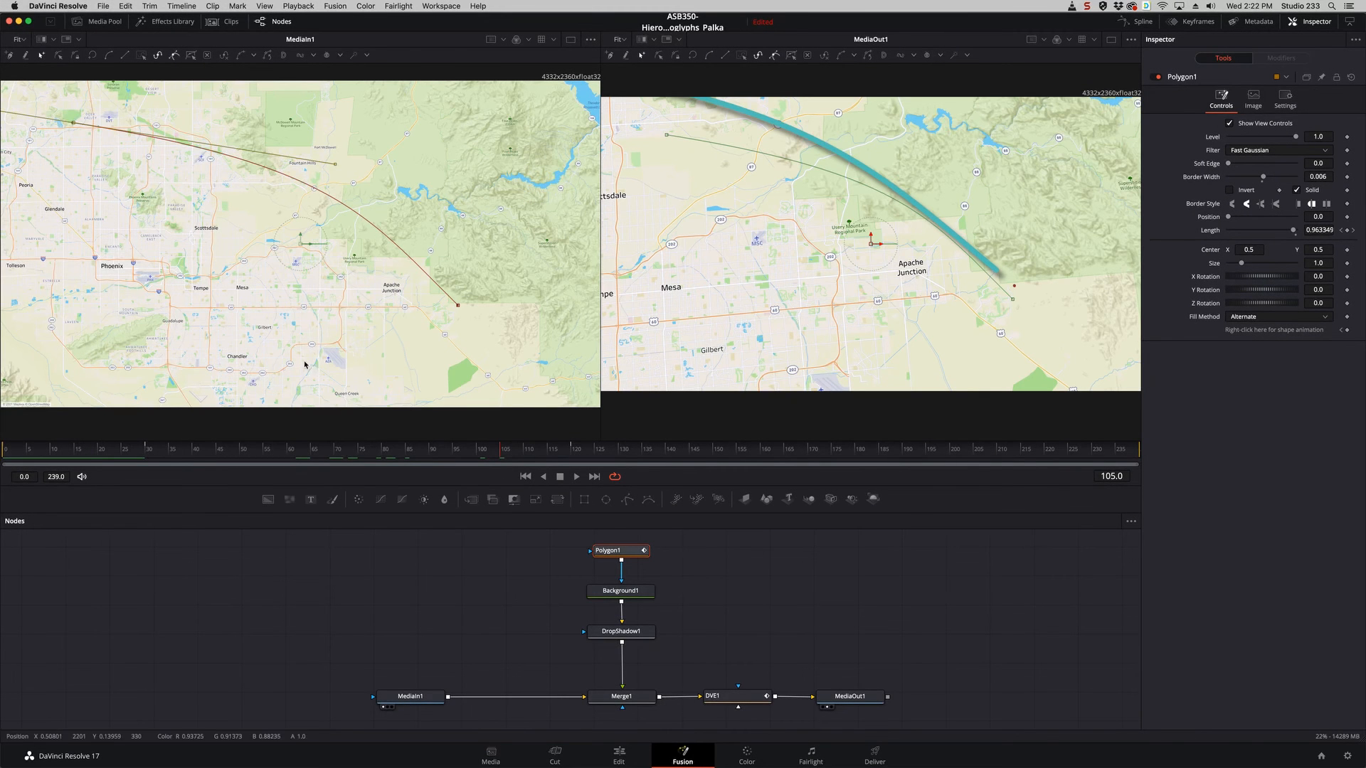
{"action": "left_click", "coordinate": [15, 452]}
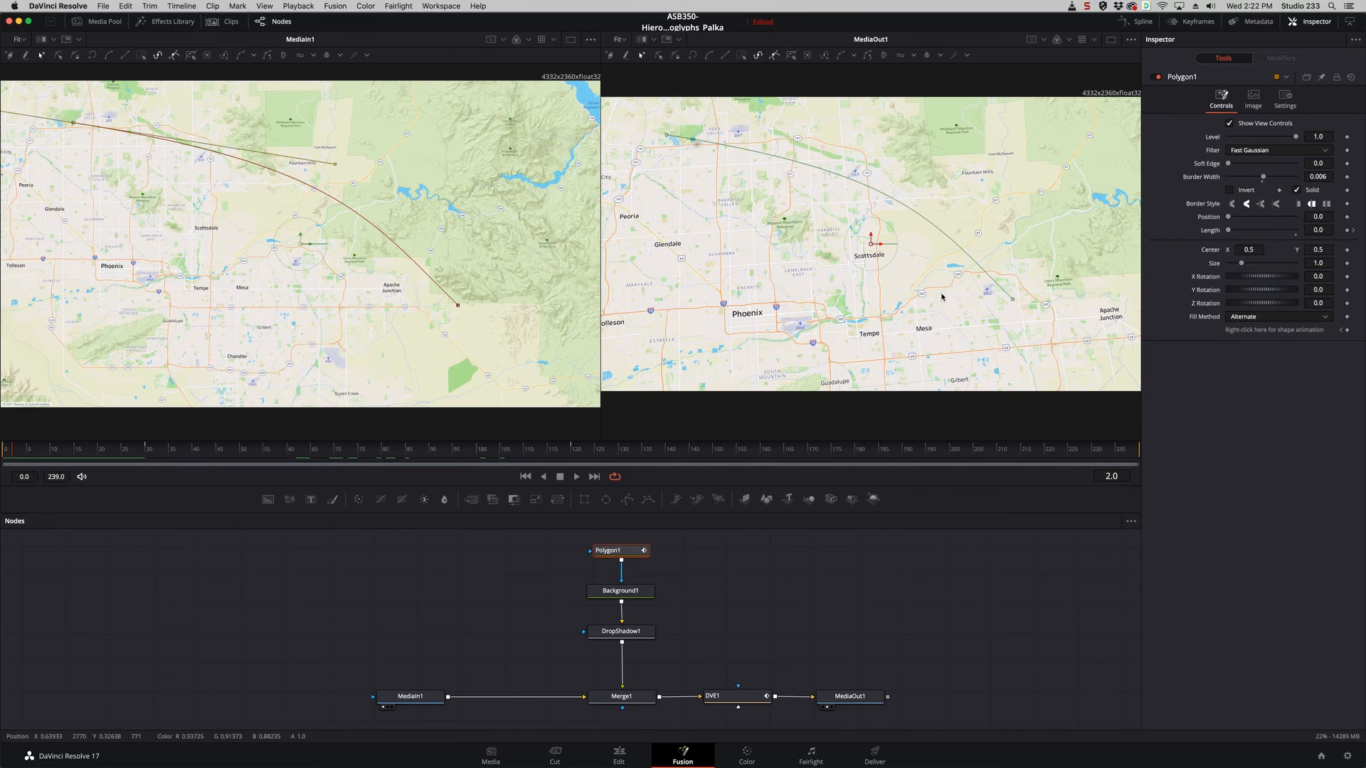
Switch to Opera, look at the Holbert Trail page on AllTrails, and return to the Phoenix Rock Art Locations map
{"action": "key", "text": "super+Tab"}
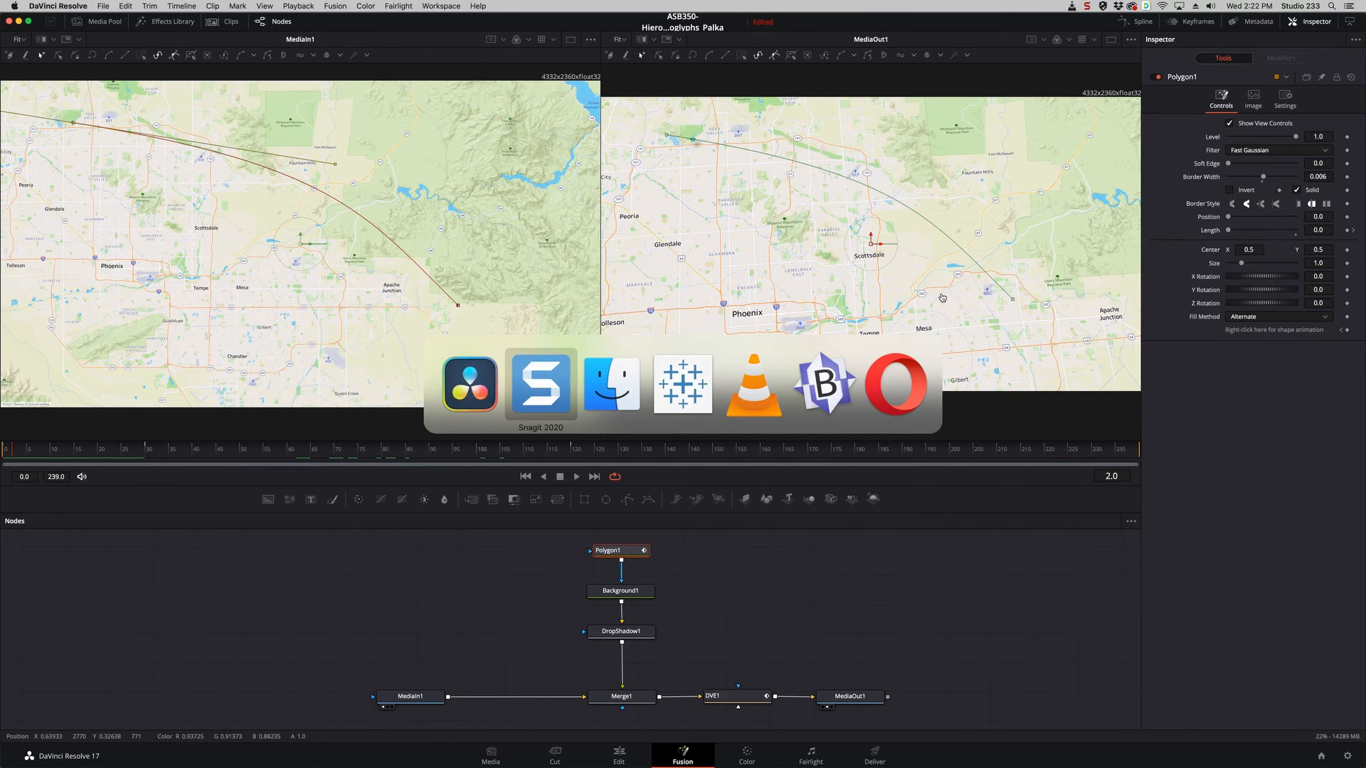
{"action": "key", "text": "Tab"}
{"action": "key", "text": "Tab"}
{"action": "key", "text": "Tab"}
{"action": "key", "text": "Tab"}
{"action": "key", "text": "Tab"}
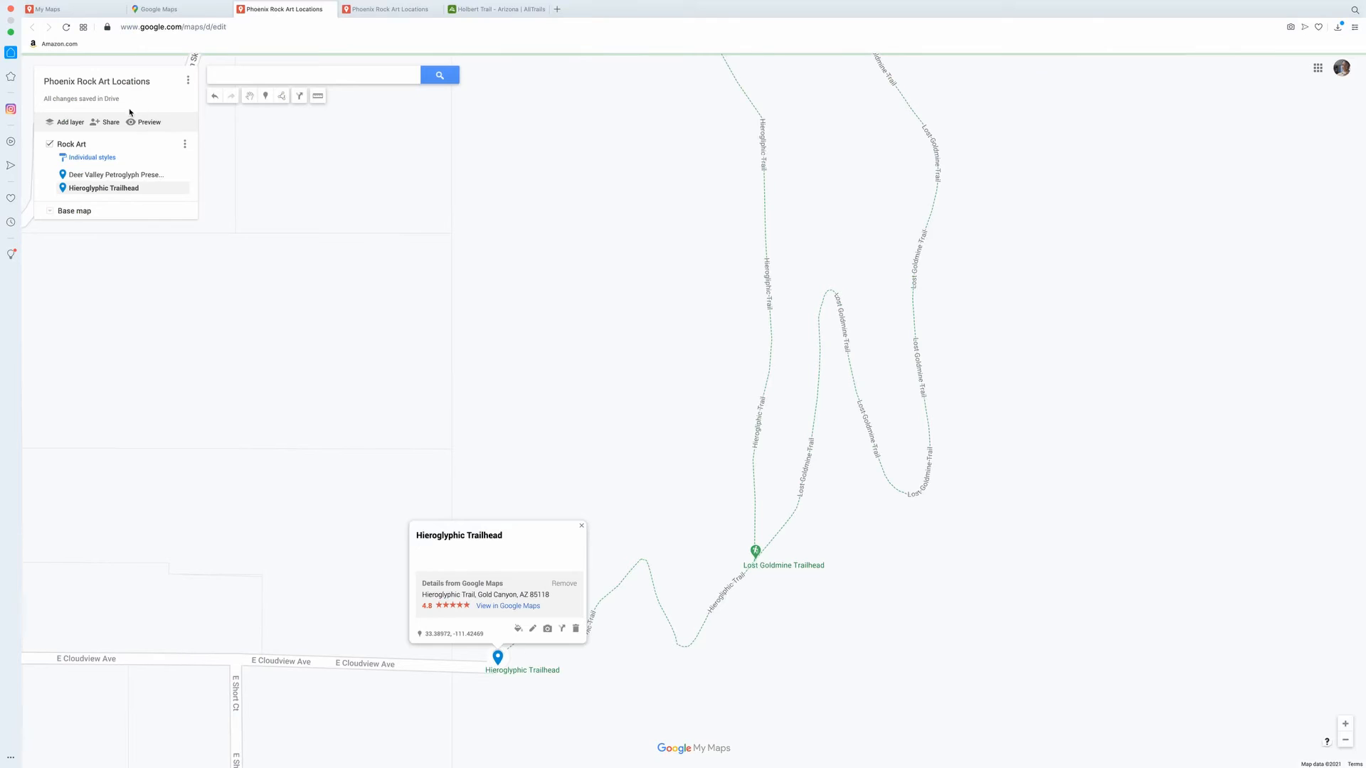
{"action": "left_click", "coordinate": [498, 10]}
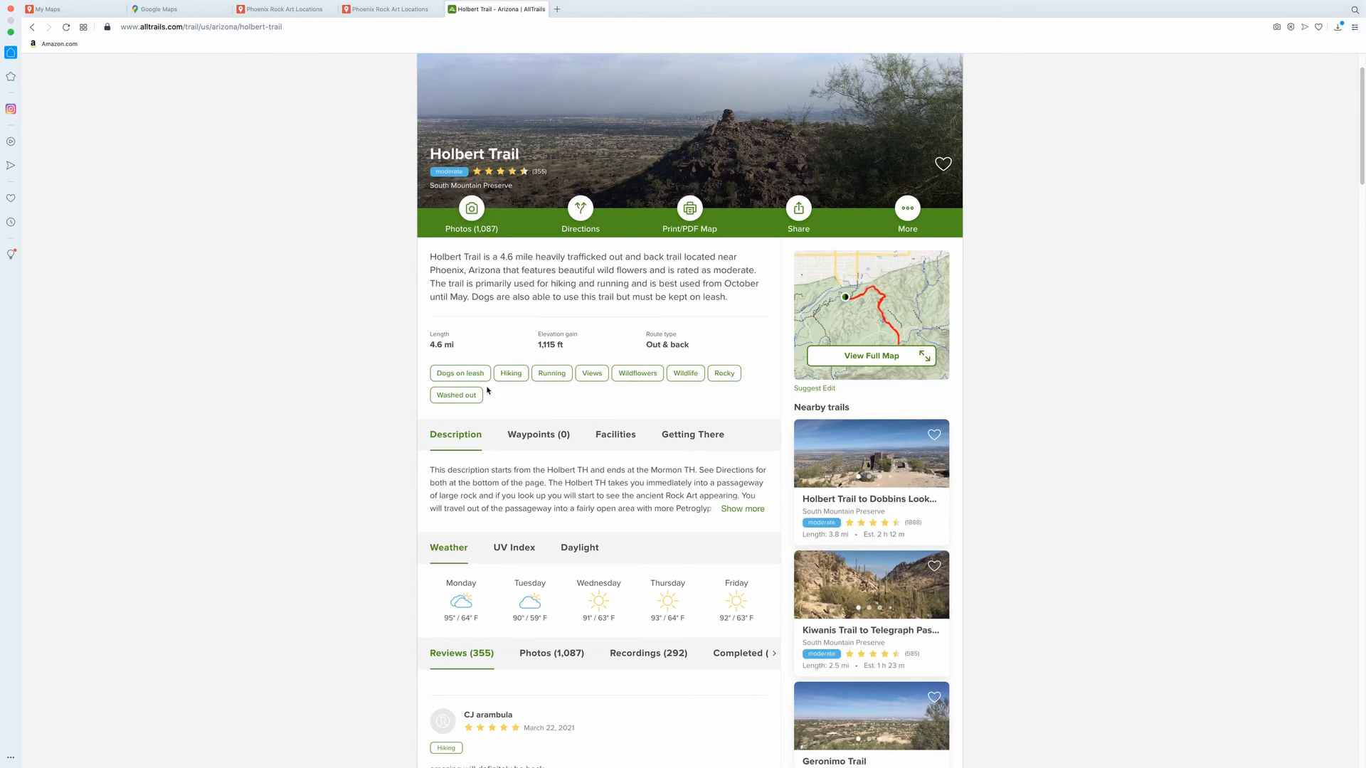
{"action": "left_click", "coordinate": [175, 13]}
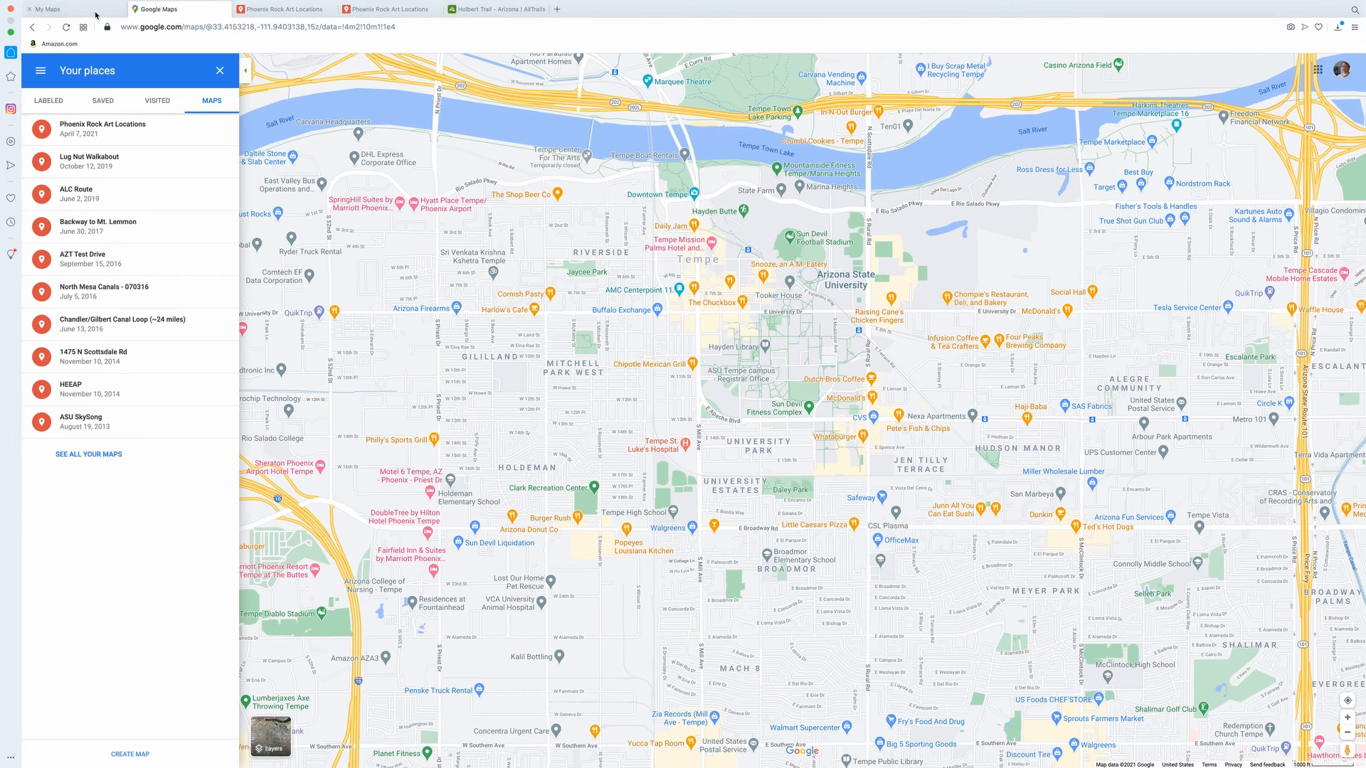
{"action": "left_click", "coordinate": [60, 13]}
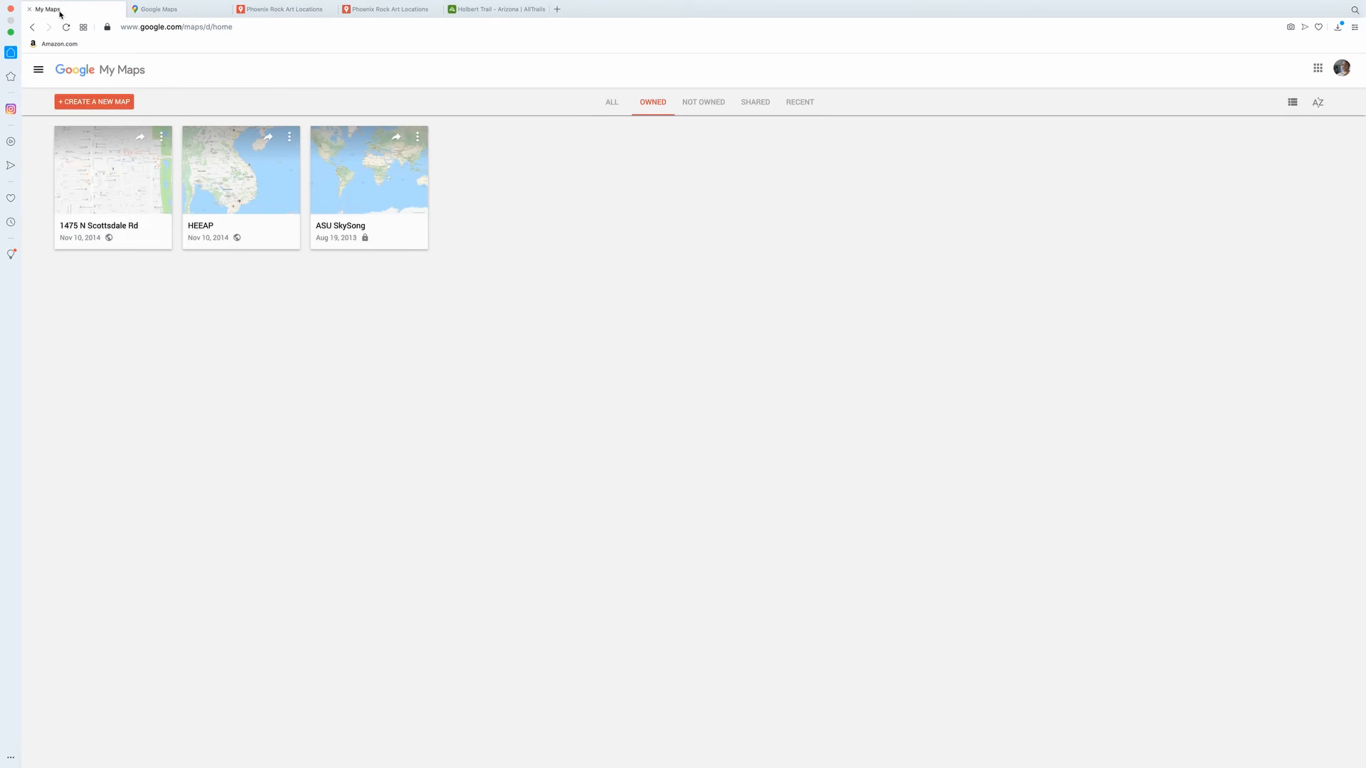
{"action": "left_click", "coordinate": [308, 11]}
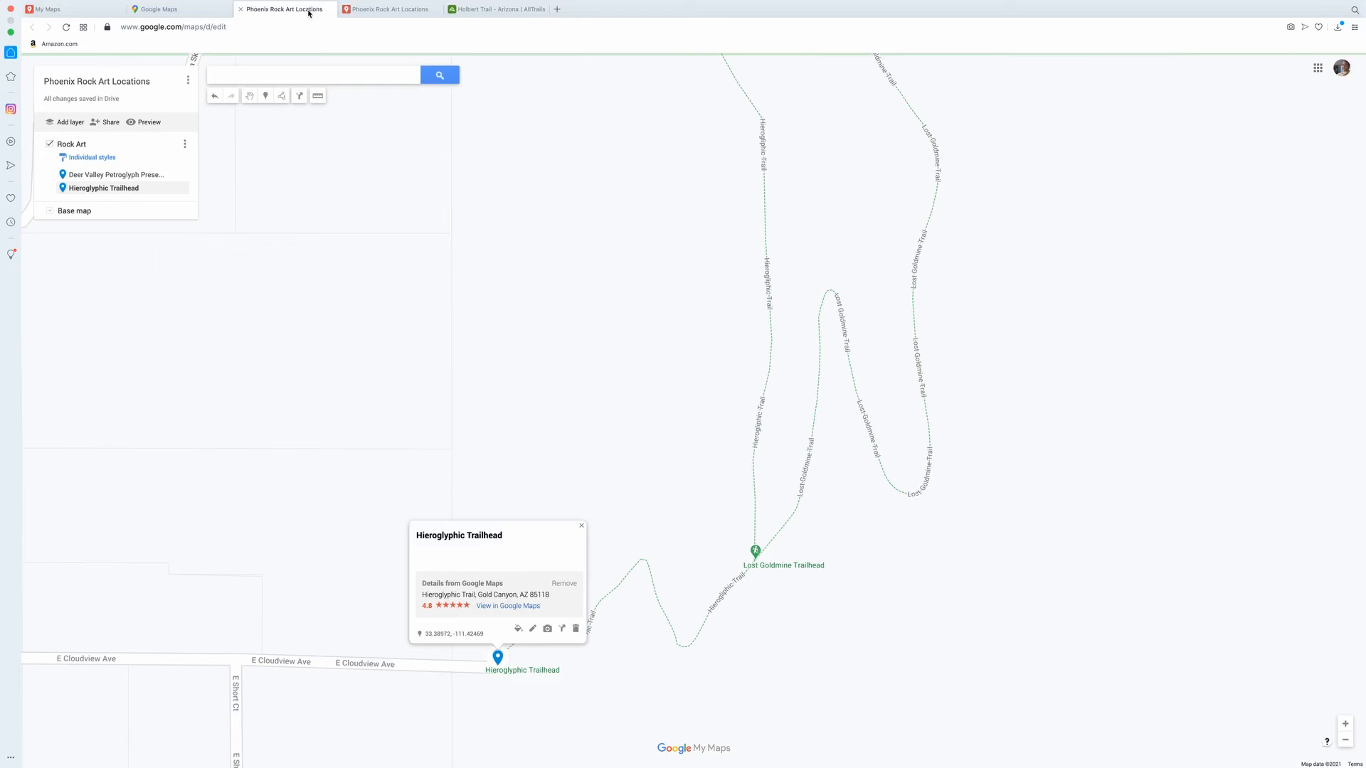
Search for "holbert", choose the Holbert Trailhead on South Central Avenue in Phoenix, and add it to the Rock Art layer
{"action": "left_click", "coordinate": [225, 72]}
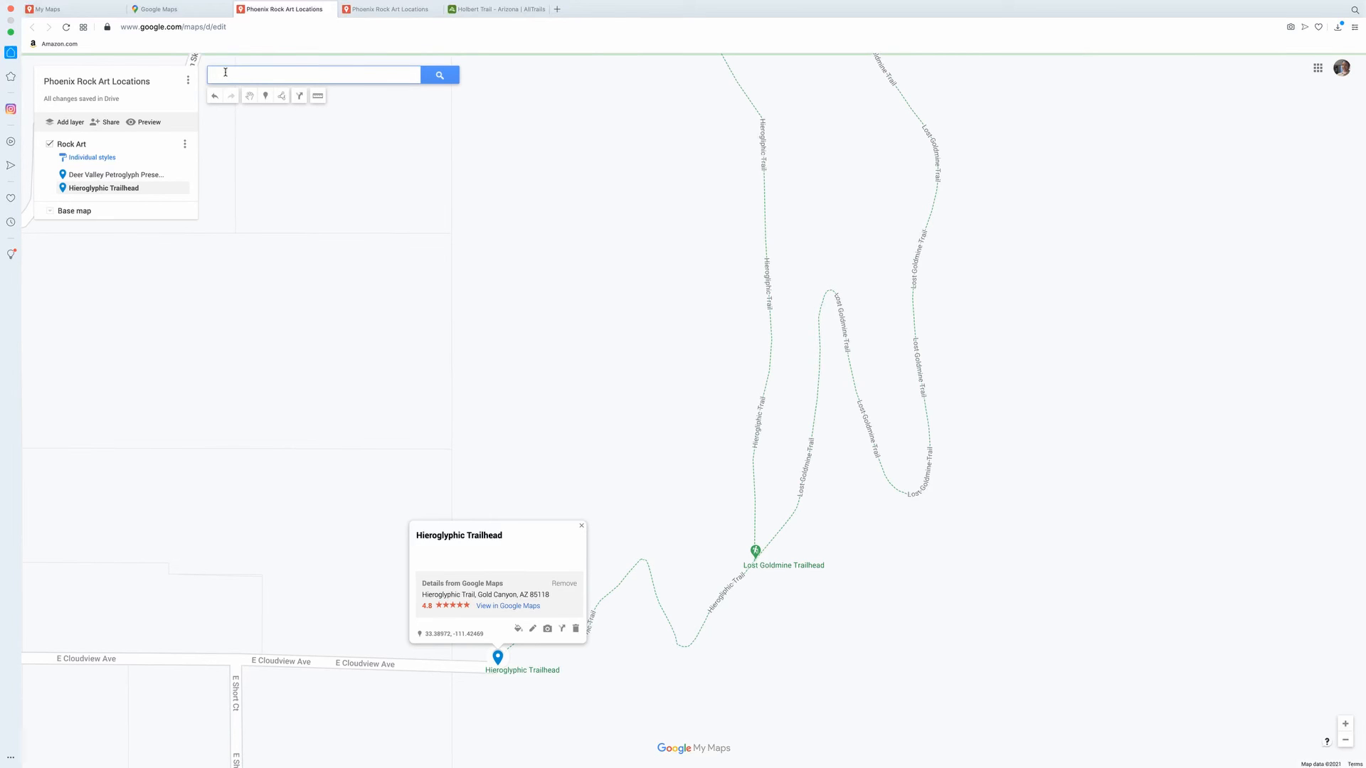
{"action": "type", "text": "holb"}
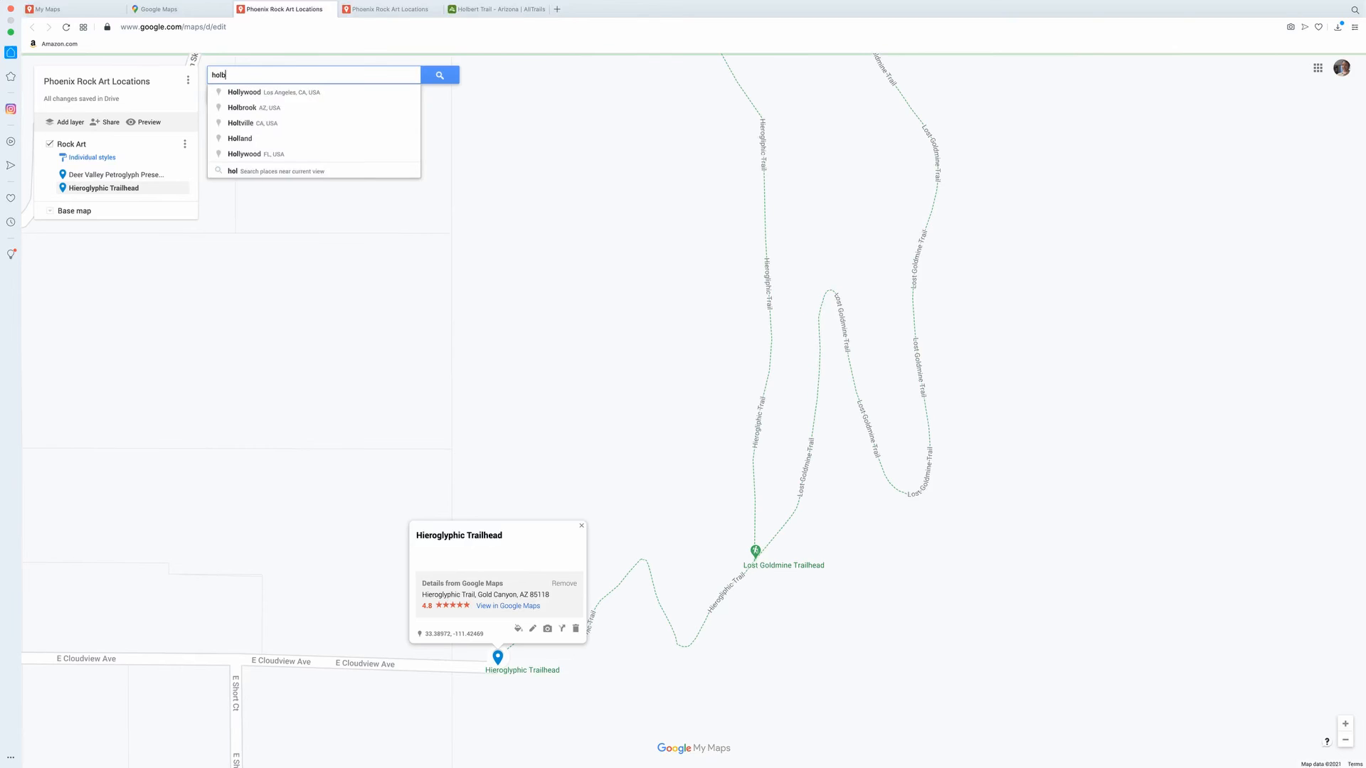
{"action": "type", "text": "ert"}
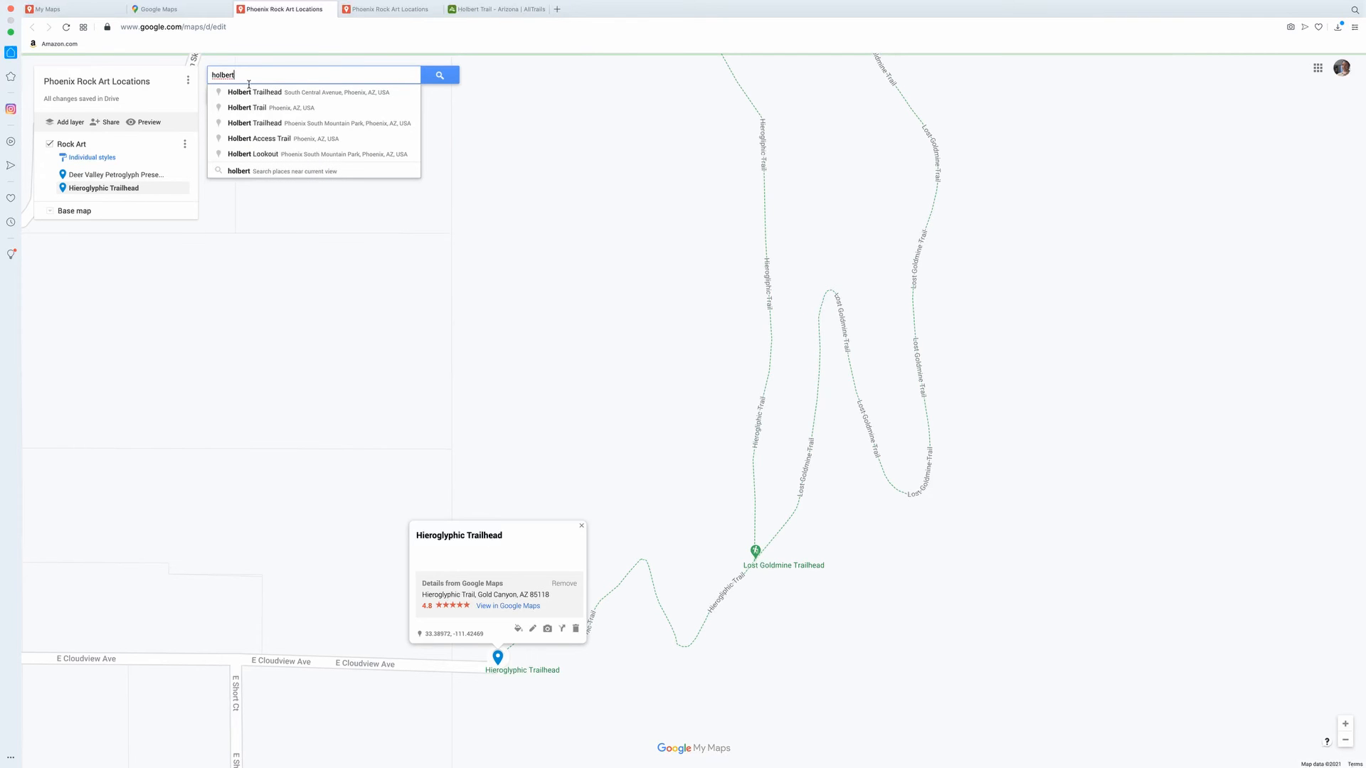
{"action": "left_click", "coordinate": [269, 93]}
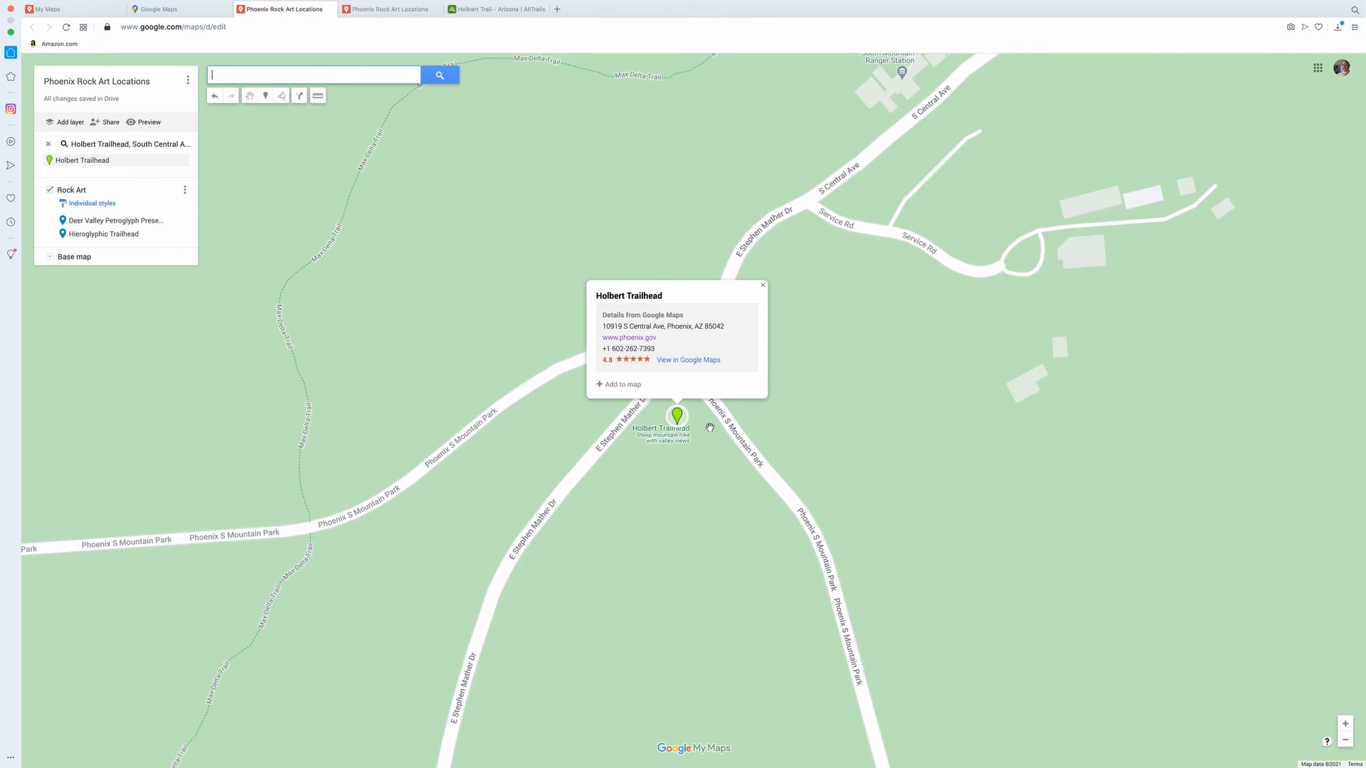
{"action": "left_click", "coordinate": [621, 386]}
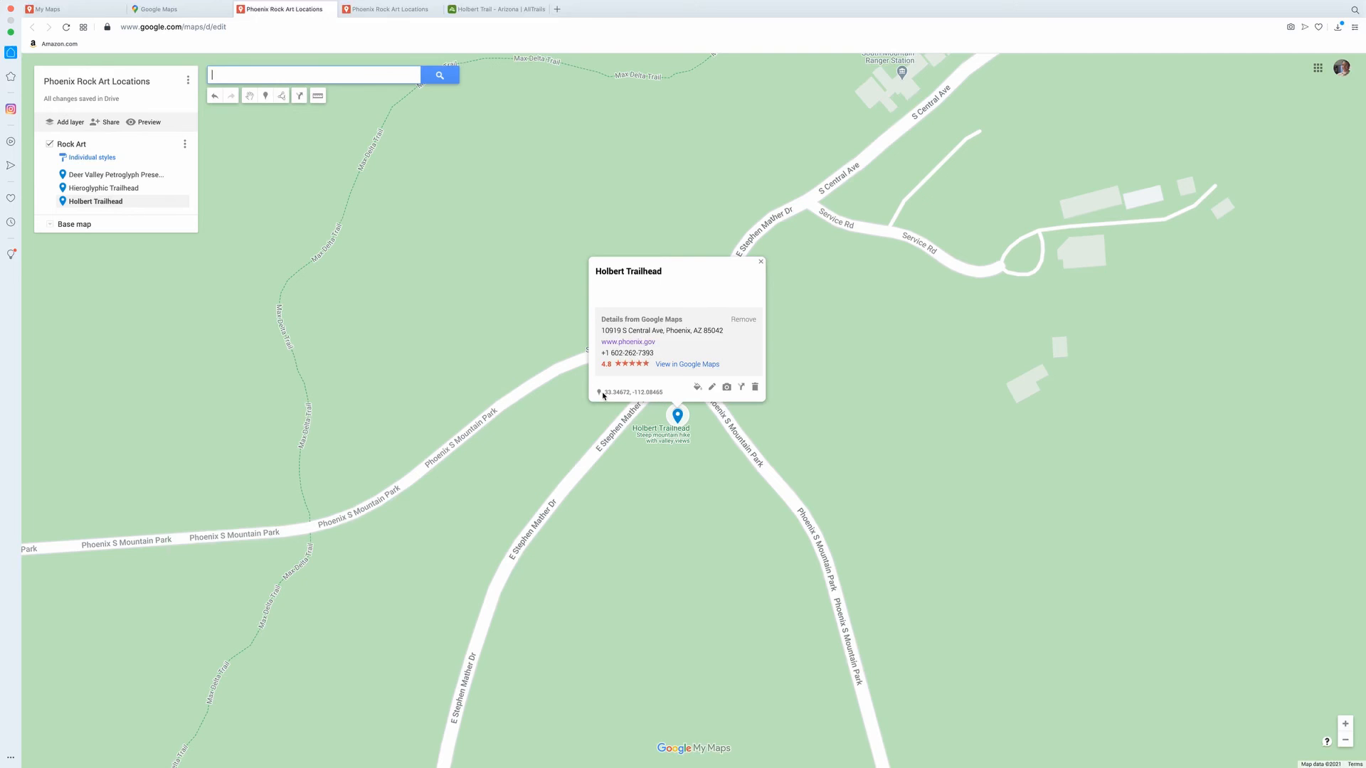
Copy the Holbert Trailhead's latitude and longitude coordinates and close its info card
{"action": "left_click_drag", "start_coordinate": [603, 393], "coordinate": [672, 400]}
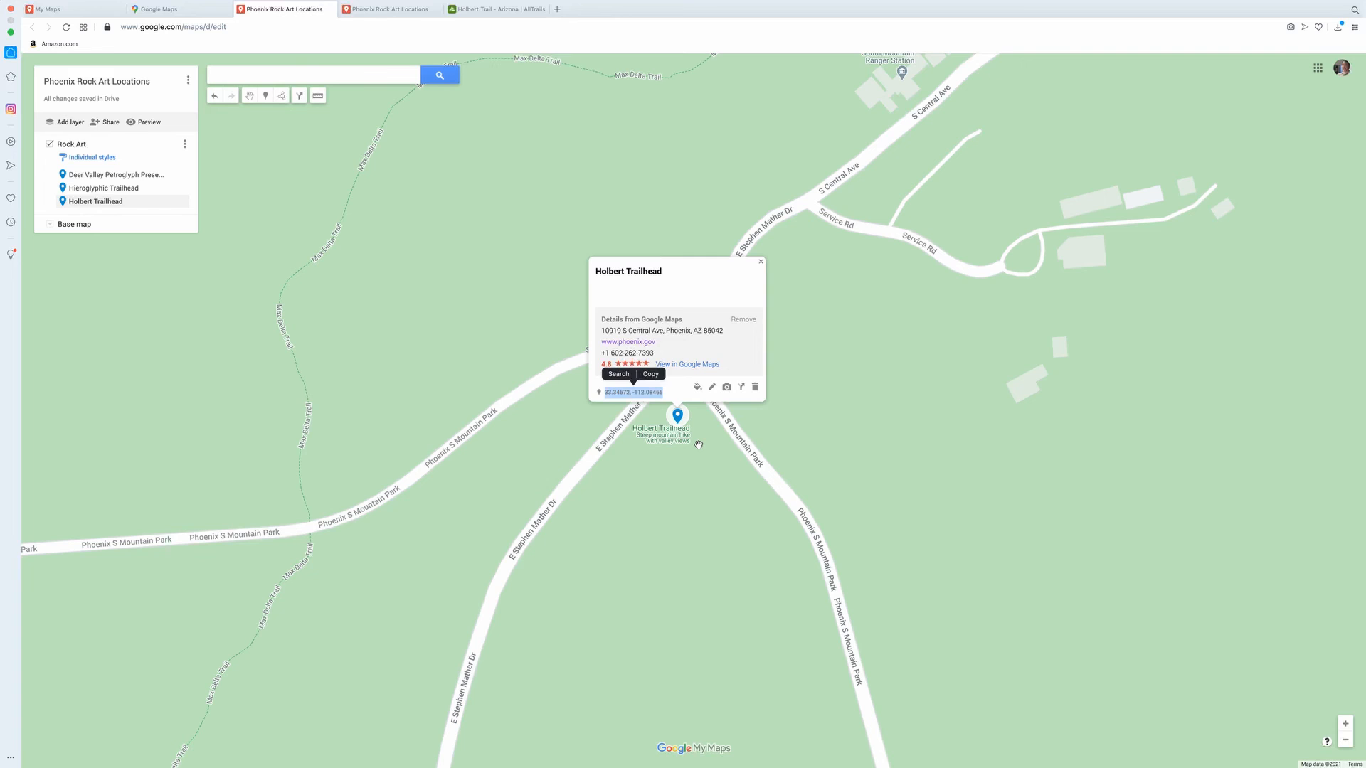
{"action": "left_click", "coordinate": [649, 375]}
{"action": "left_click", "coordinate": [532, 318]}
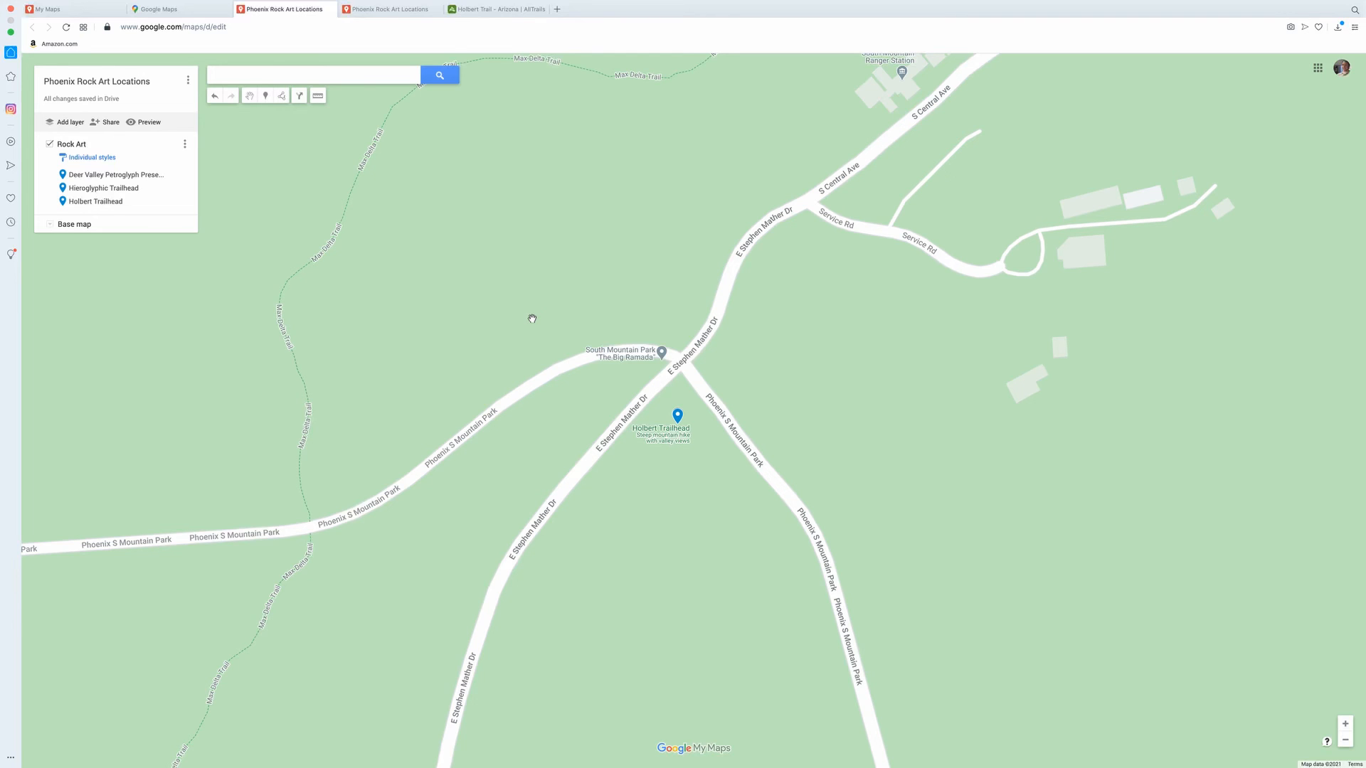
Copy the Holbert Trailhead's coordinates, and open Phoenix Rock Art Locations.kml from the Downloads folder in BBEdit
{"action": "left_click_drag", "start_coordinate": [663, 393], "coordinate": [603, 394]}
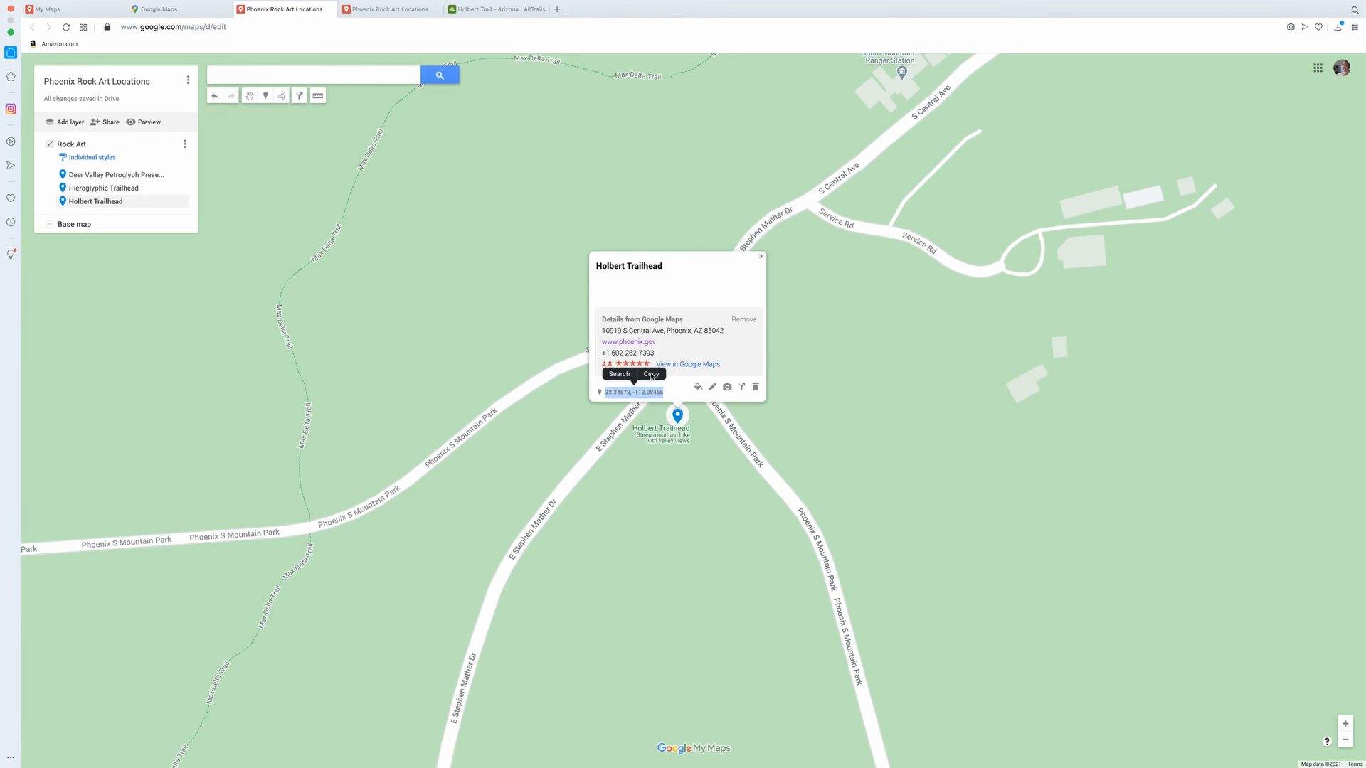
{"action": "left_click", "coordinate": [651, 375]}
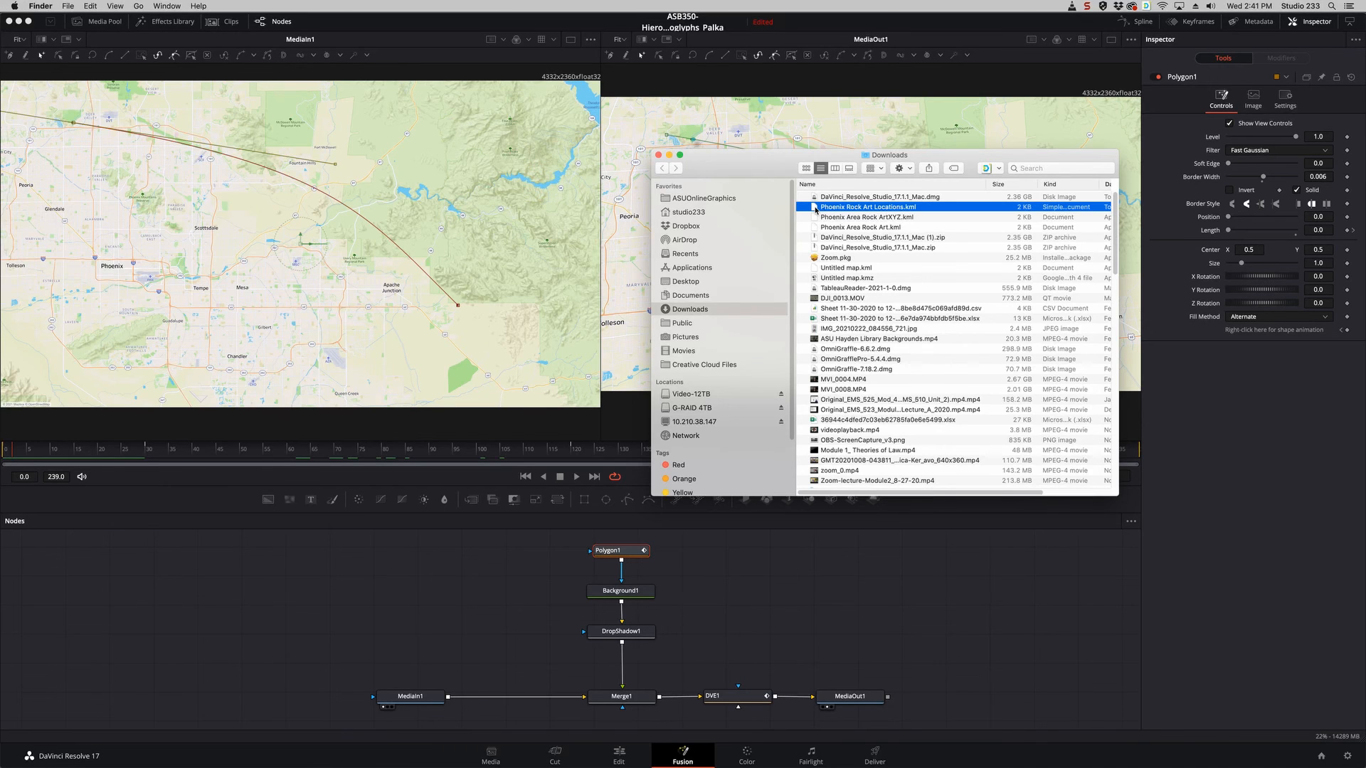
{"action": "left_click_drag", "start_coordinate": [816, 210], "coordinate": [404, 760]}
{"action": "left_click_drag", "start_coordinate": [670, 759], "coordinate": [801, 752]}
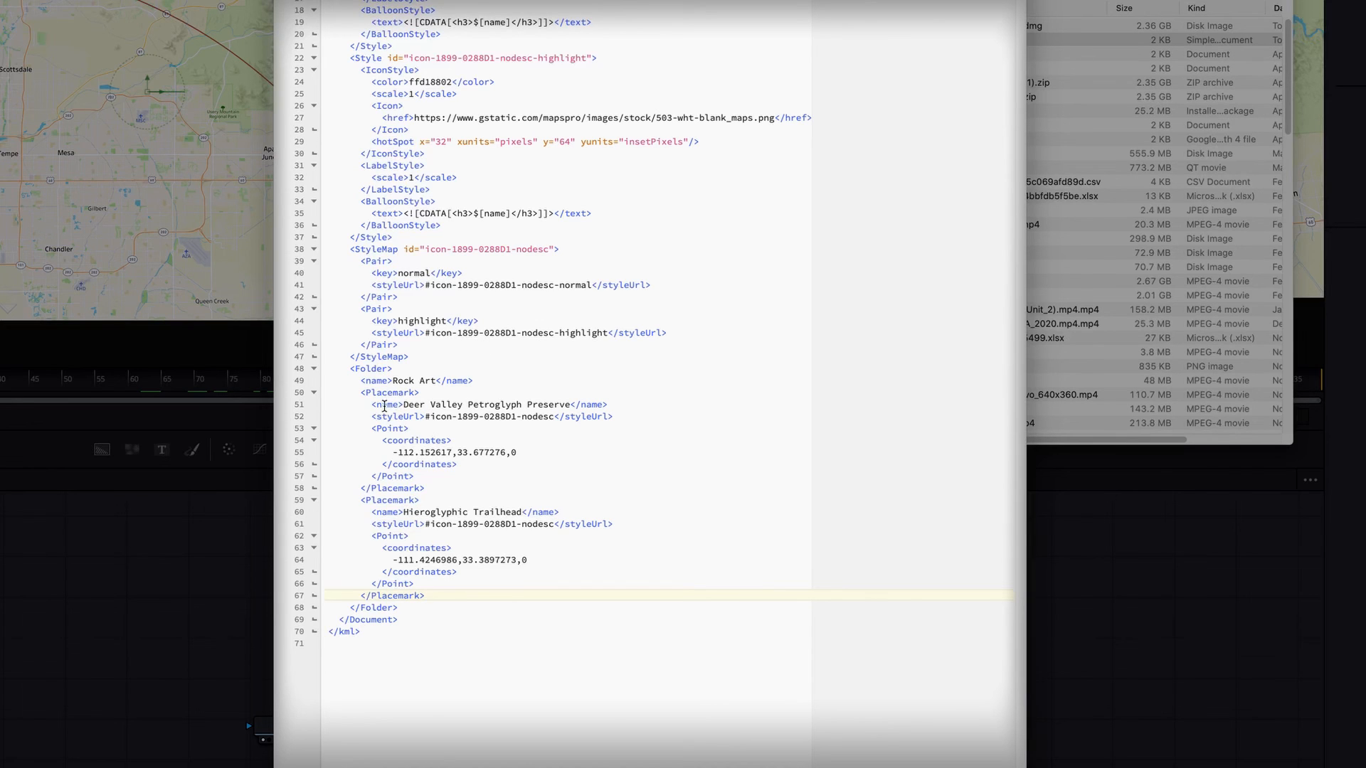
Examine the Placemark blocks for Deer Valley Petroglyph Preserve and Hieroglyphic Trailhead, including their names and coordinates
{"action": "left_click_drag", "start_coordinate": [360, 393], "coordinate": [534, 488]}
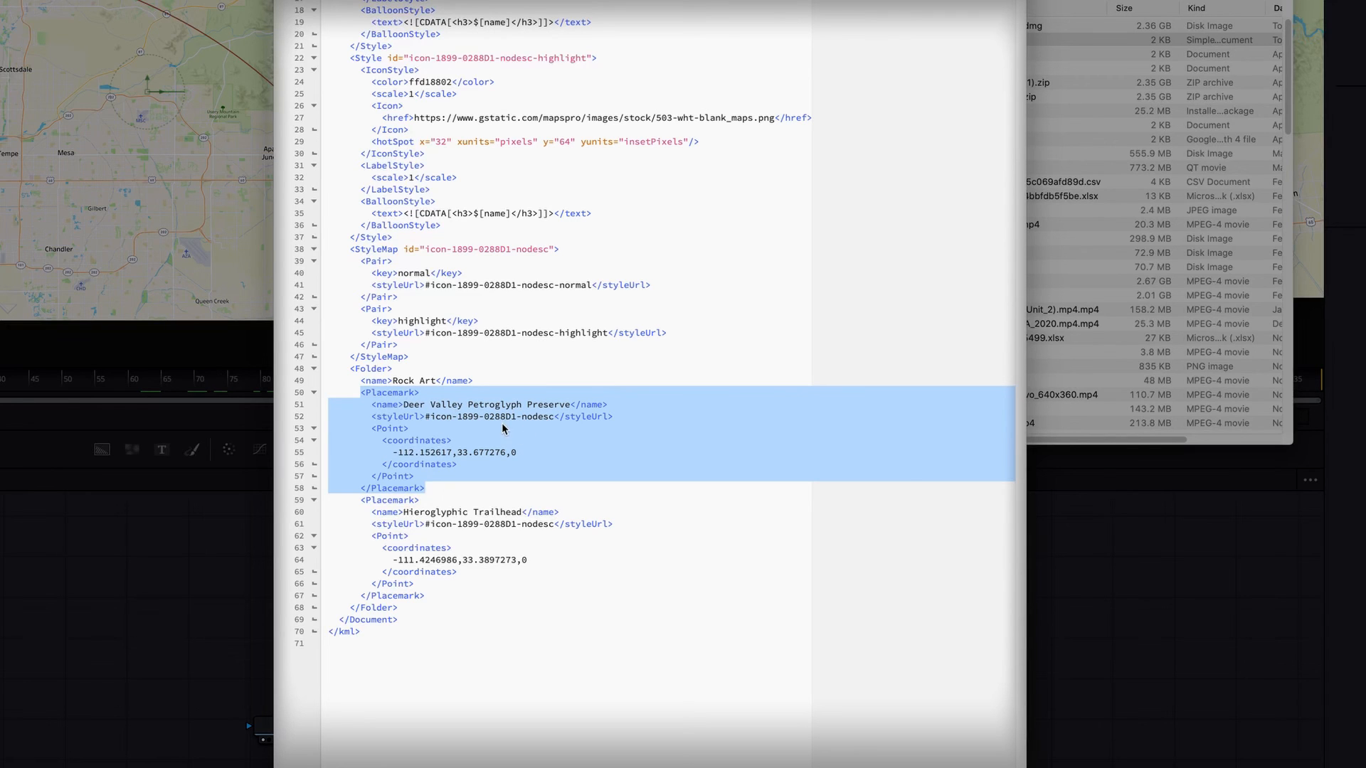
{"action": "left_click_drag", "start_coordinate": [397, 455], "coordinate": [527, 450]}
{"action": "key", "text": "Down"}
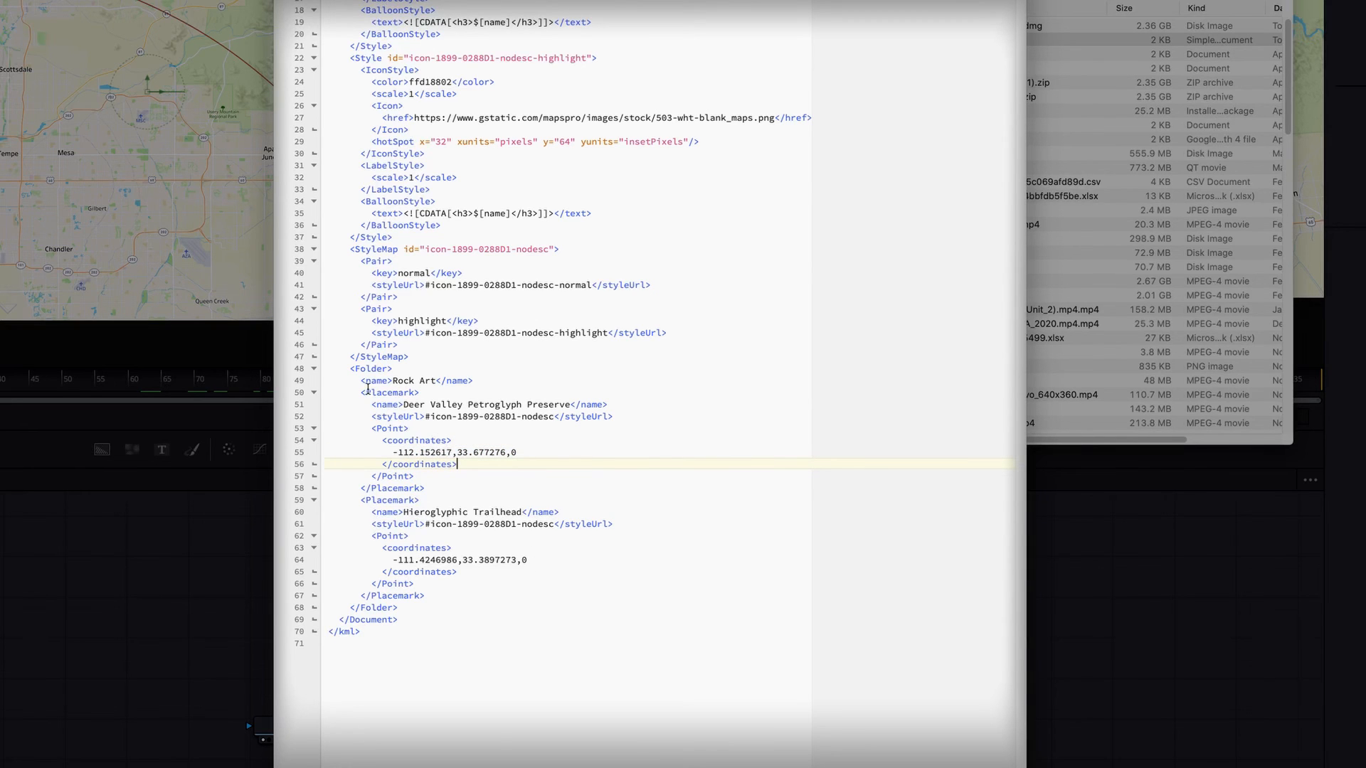
{"action": "left_click_drag", "start_coordinate": [355, 502], "coordinate": [543, 566]}
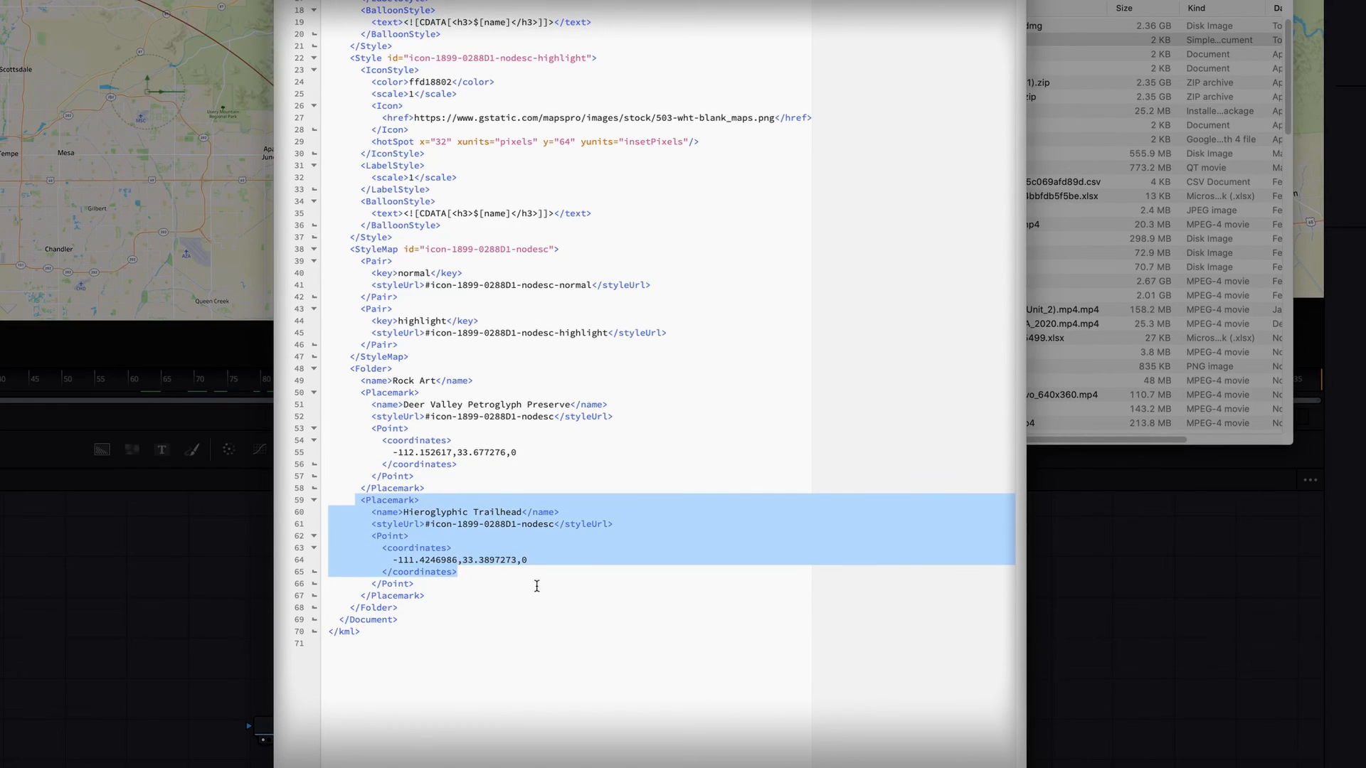
{"action": "left_click", "coordinate": [537, 590]}
{"action": "left_click_drag", "start_coordinate": [360, 502], "coordinate": [461, 573]}
{"action": "left_click", "coordinate": [365, 503]}
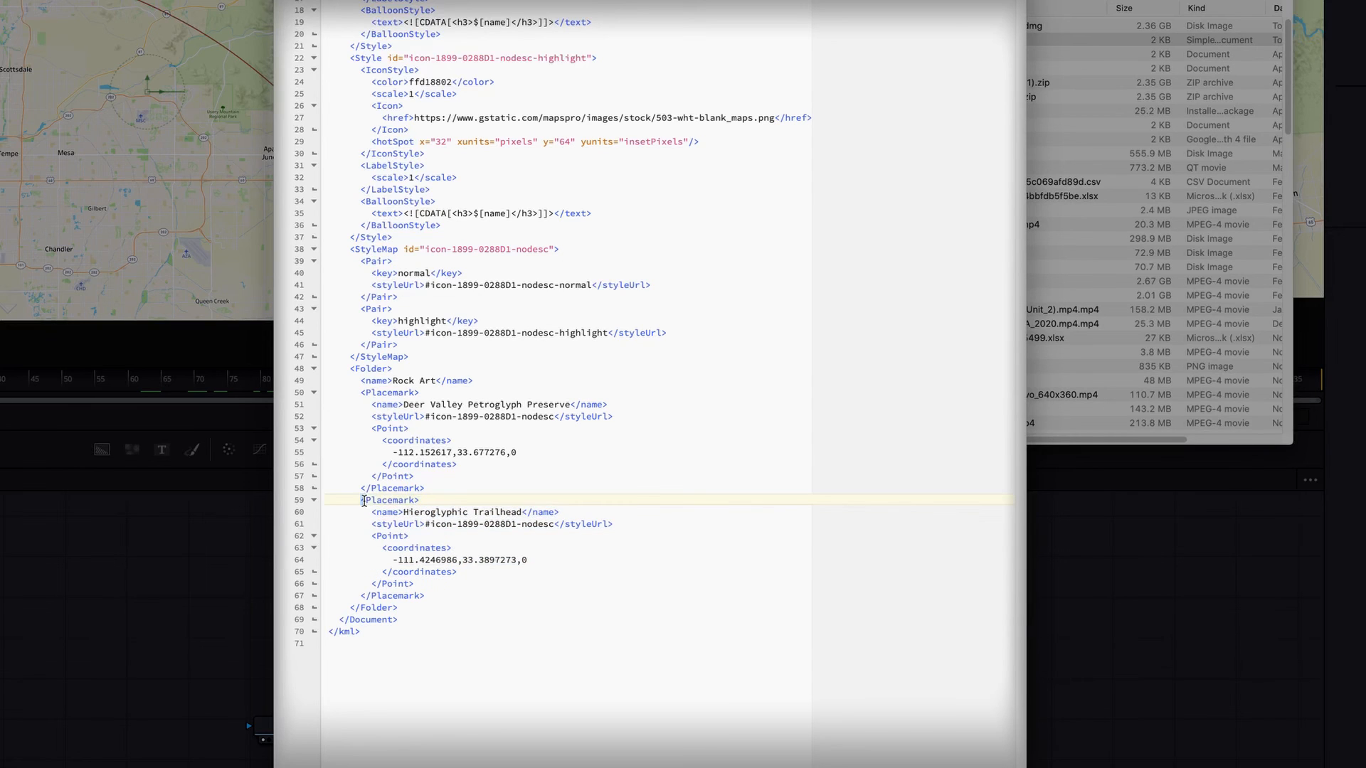
Duplicate the whole Hieroglyphic Trailhead Placemark block directly below the original, before the closing Folder tag
{"action": "left_click_drag", "start_coordinate": [363, 502], "coordinate": [426, 597]}
{"action": "key", "text": "super+c"}
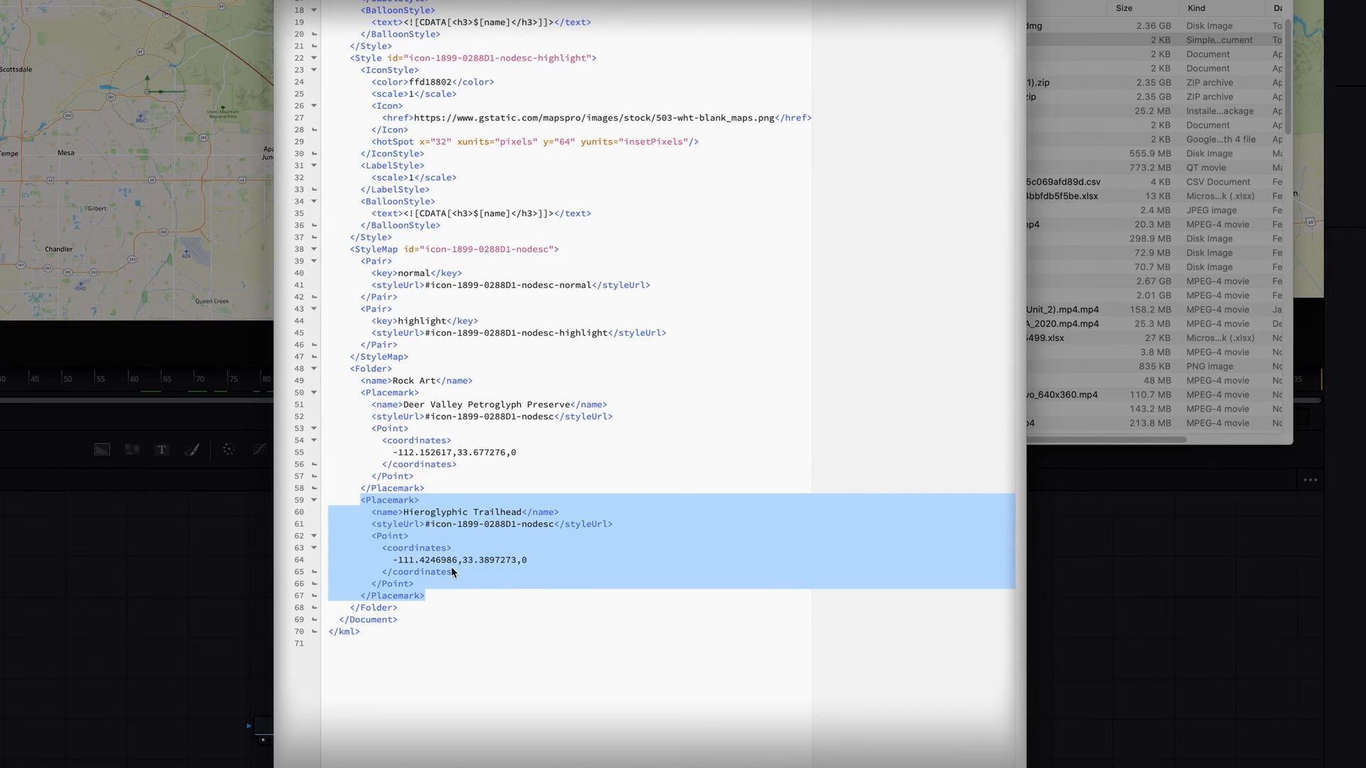
{"action": "left_click", "coordinate": [431, 597]}
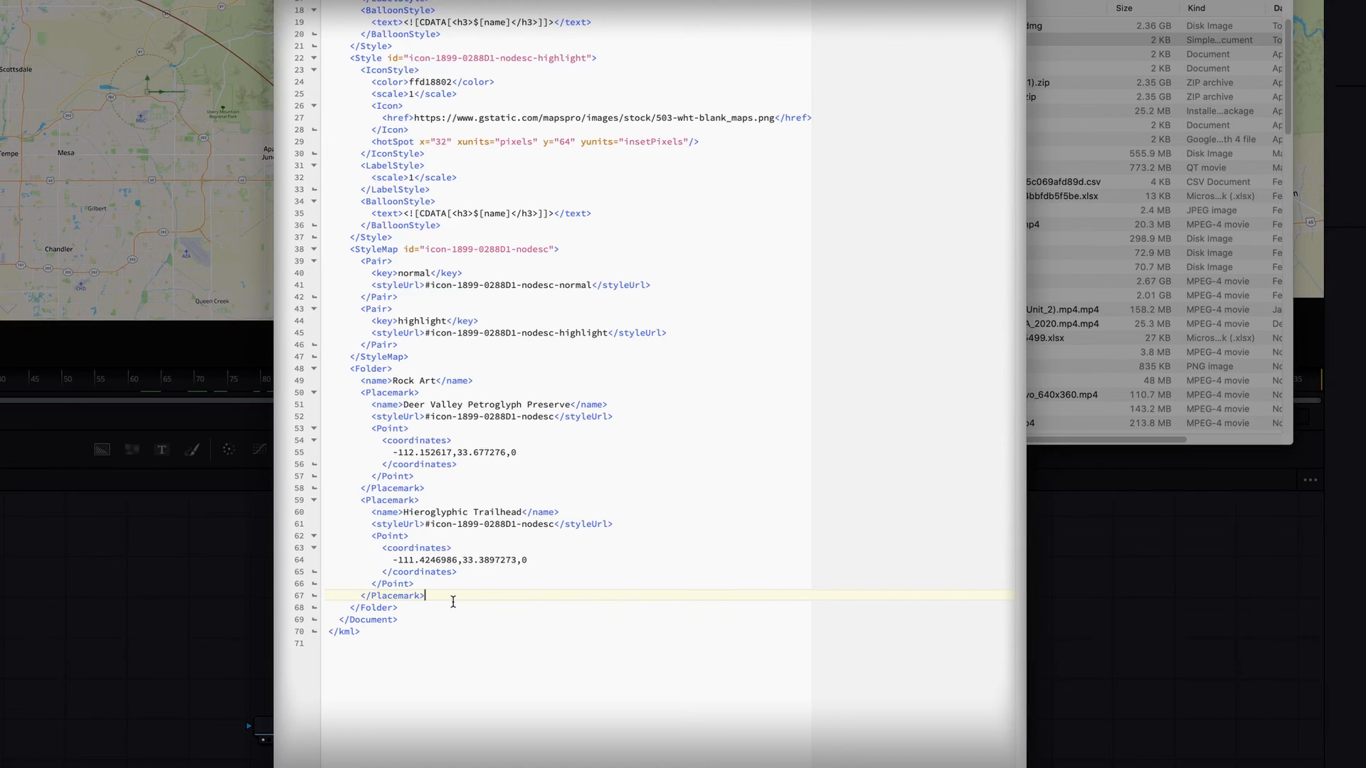
{"action": "key", "text": "Return"}
{"action": "key", "text": "super+v"}
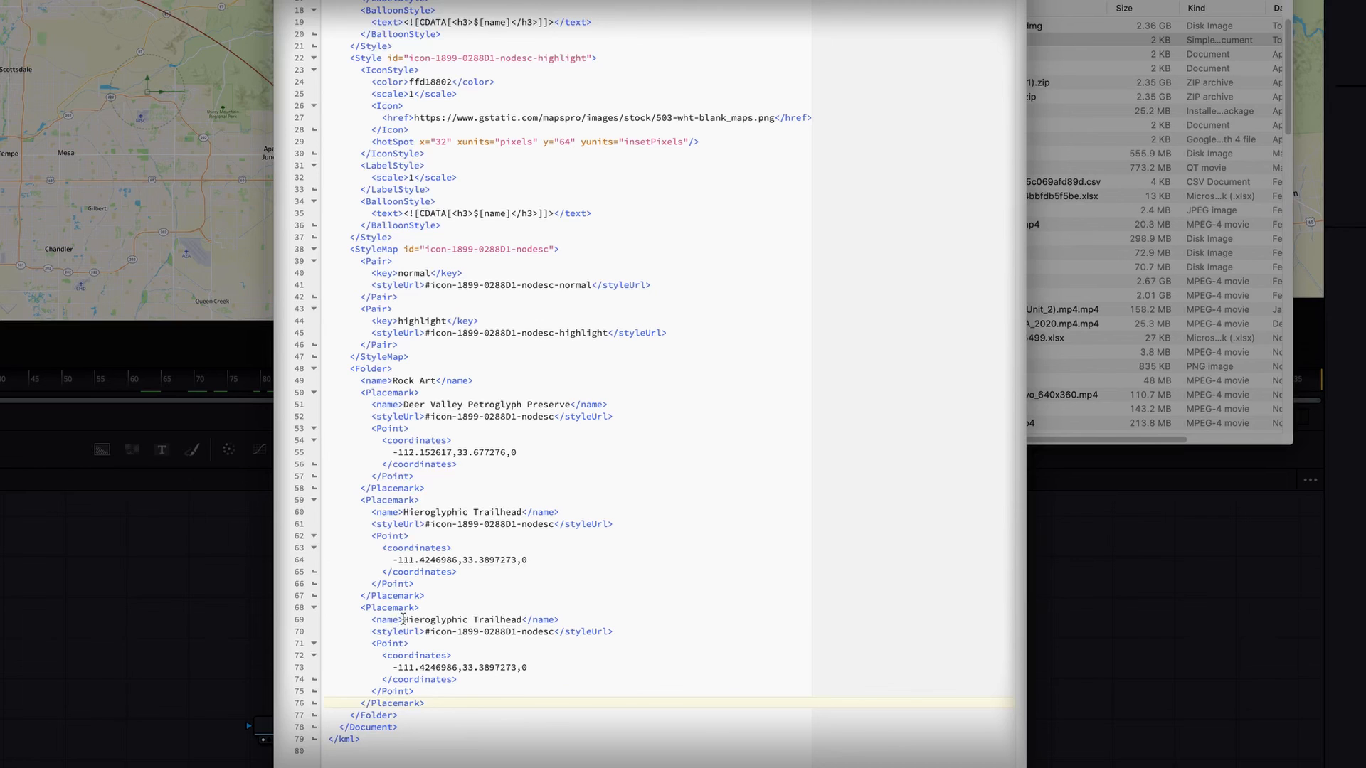
Copy the name Holbert Trailhead from the map in Opera and replace the duplicated placemark's name with it in BBEdit
{"action": "left_click_drag", "start_coordinate": [402, 619], "coordinate": [523, 620]}
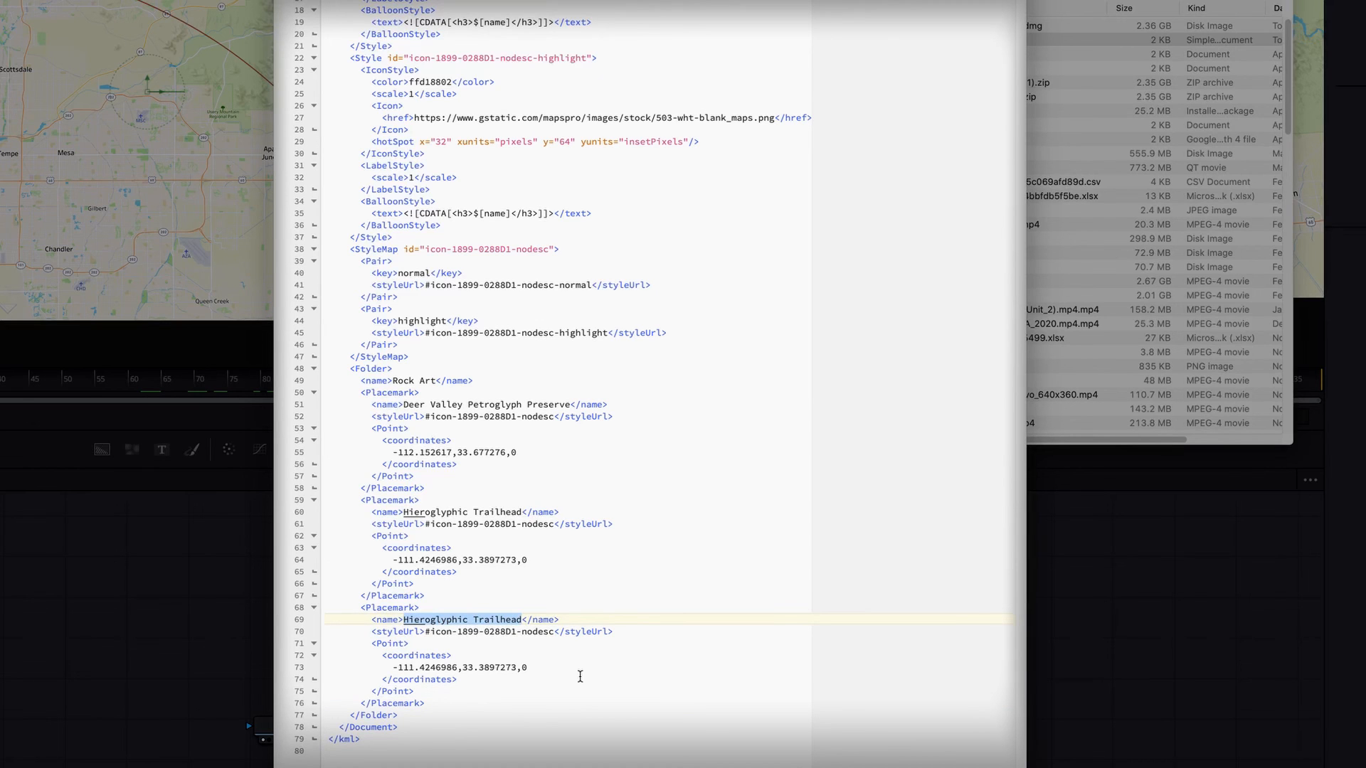
{"action": "key", "text": "super+Tab"}
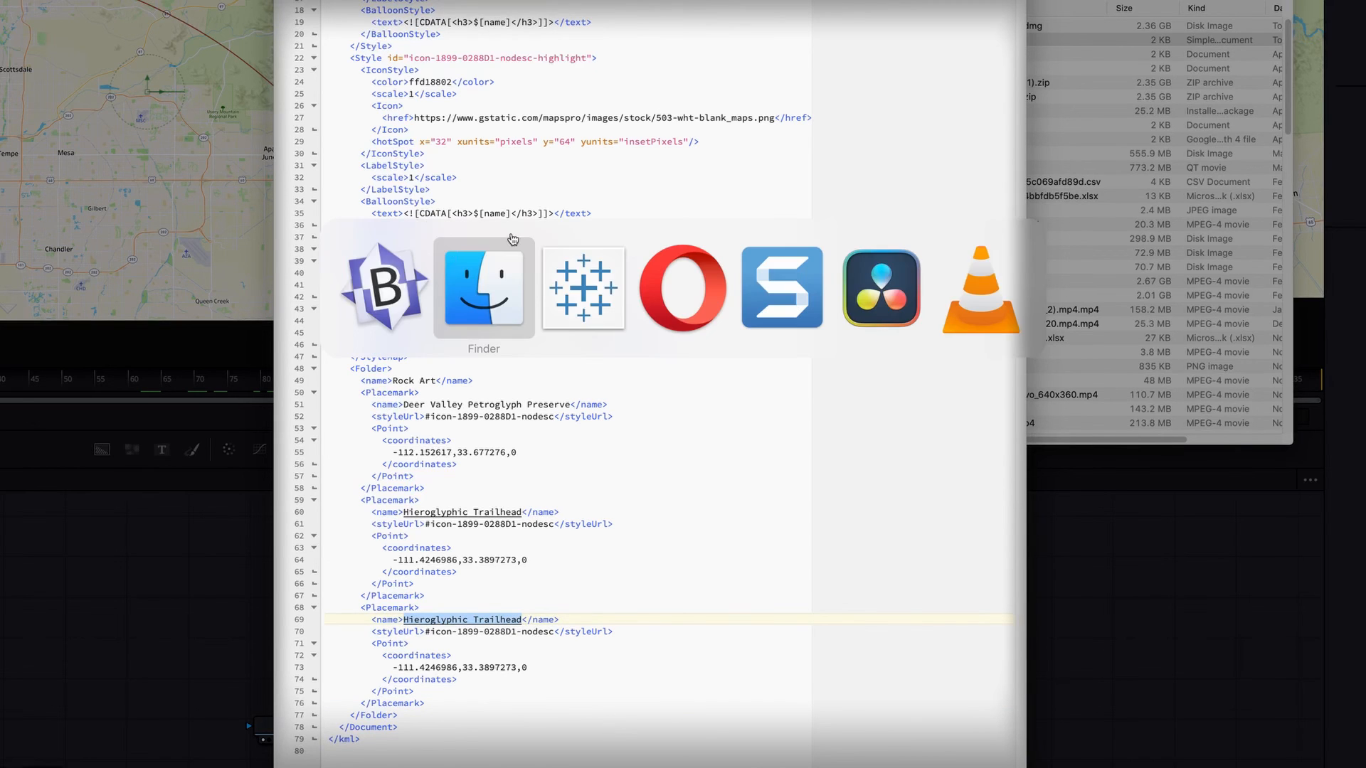
{"action": "left_click", "coordinate": [715, 287]}
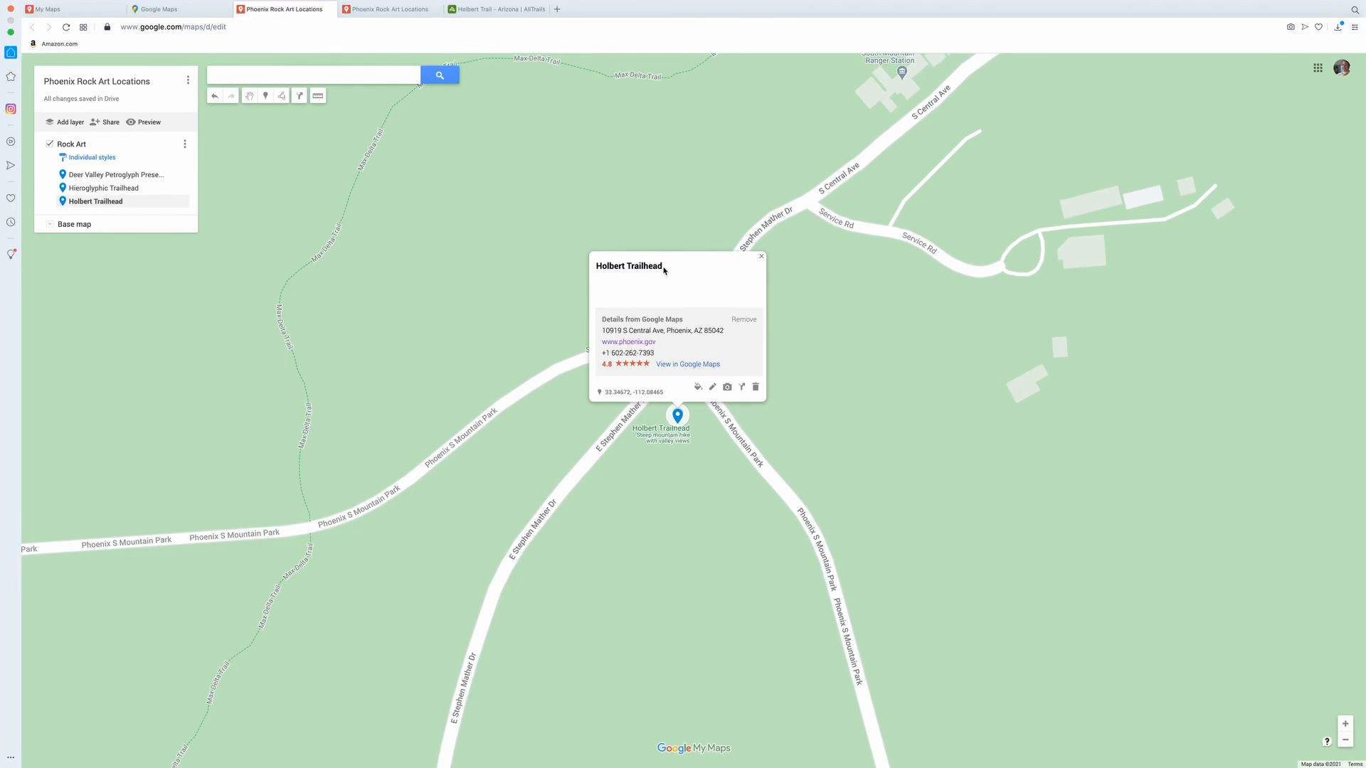
{"action": "left_click_drag", "start_coordinate": [663, 268], "coordinate": [595, 267]}
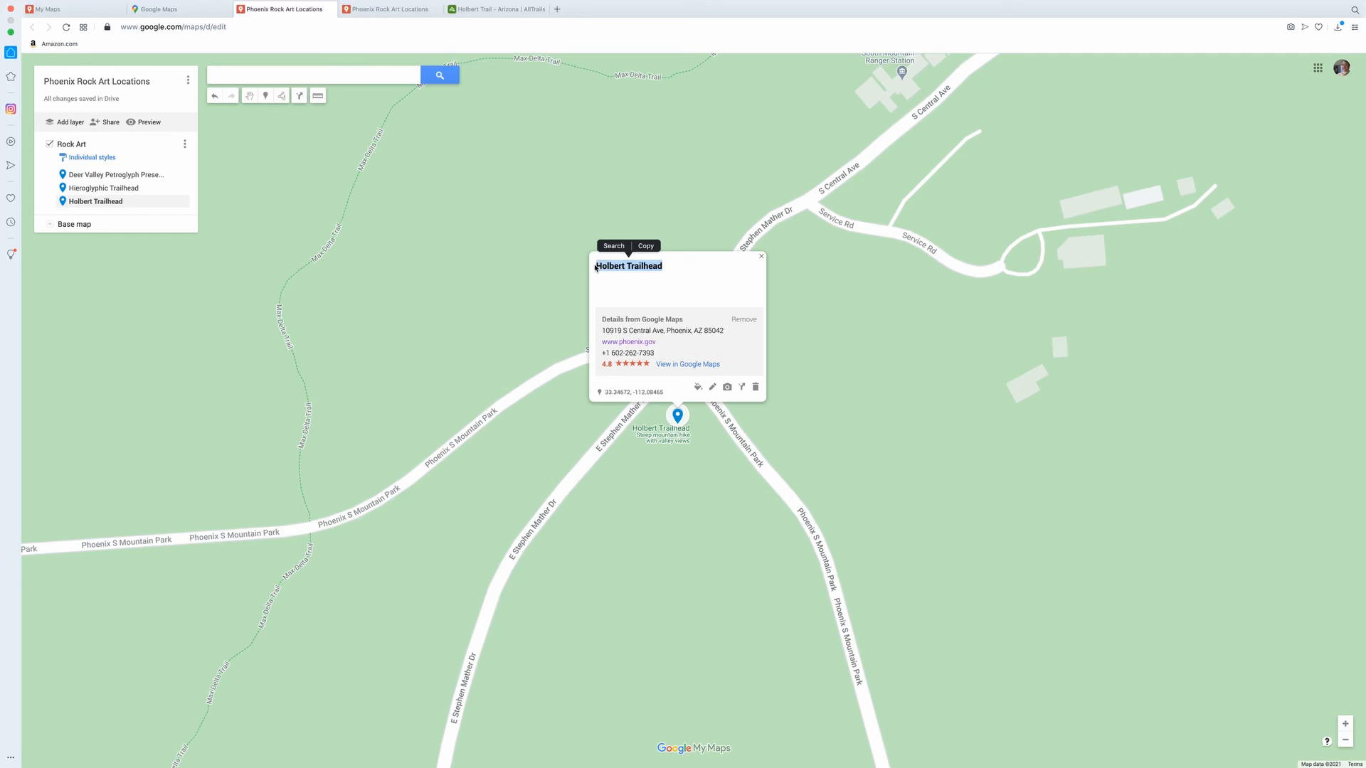
{"action": "left_click", "coordinate": [640, 248]}
{"action": "key", "text": "super+Tab"}
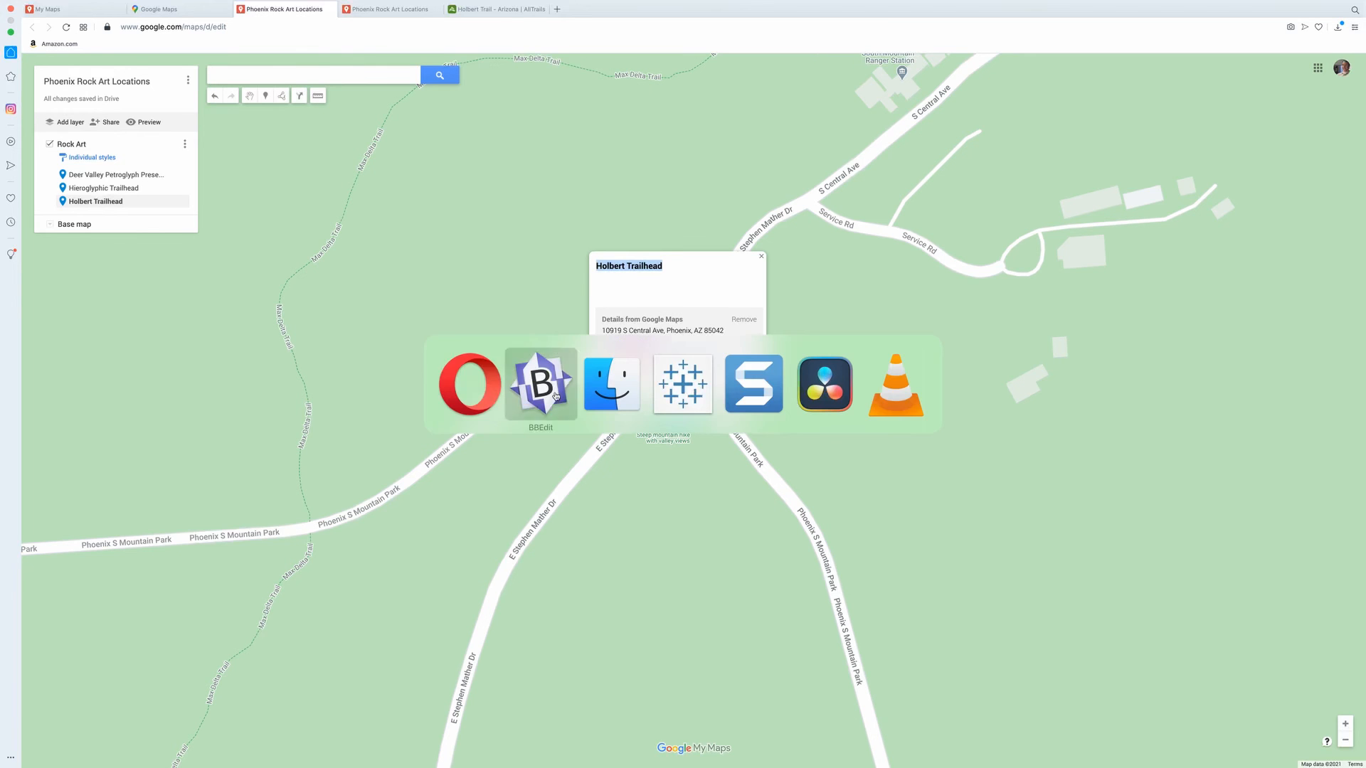
{"action": "left_click", "coordinate": [517, 398]}
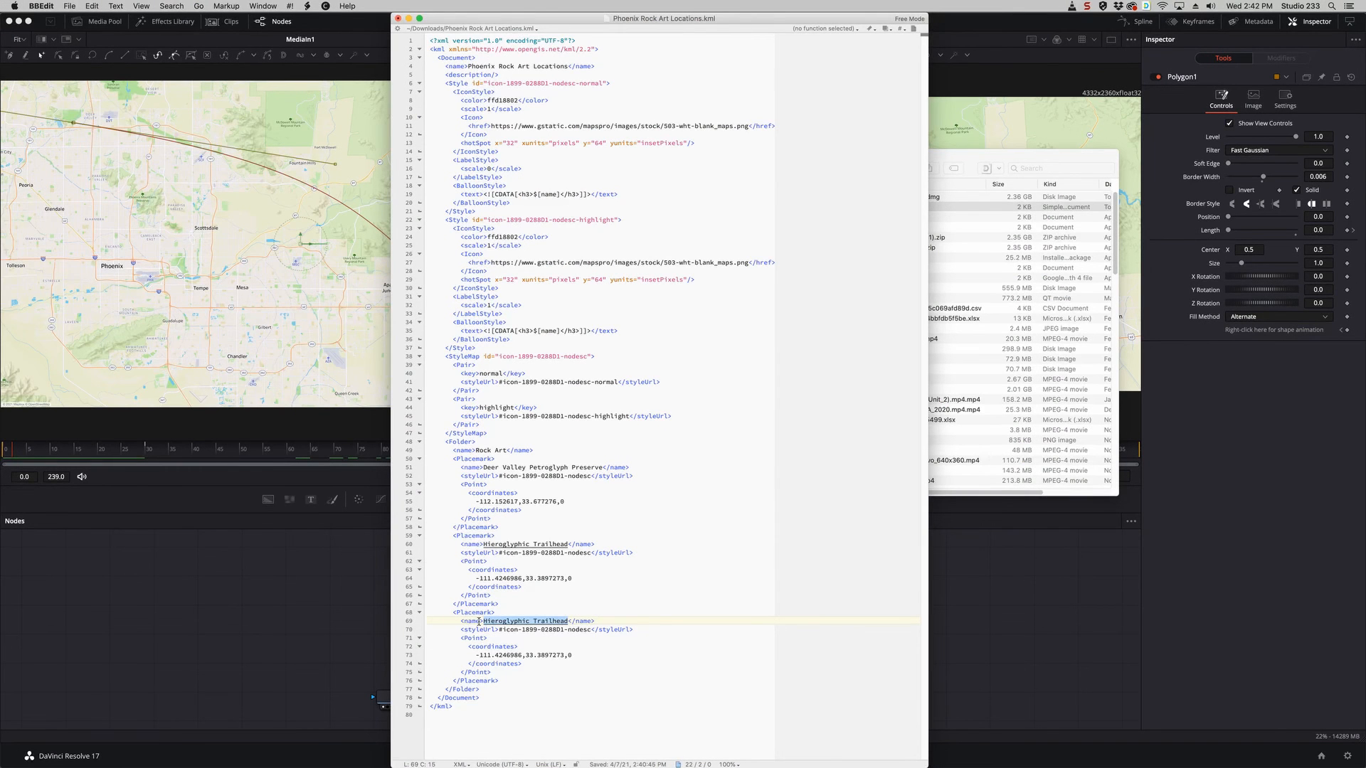
{"action": "left_click", "coordinate": [485, 622]}
{"action": "left_click_drag", "start_coordinate": [484, 621], "coordinate": [567, 621]}
{"action": "key", "text": "super+v"}
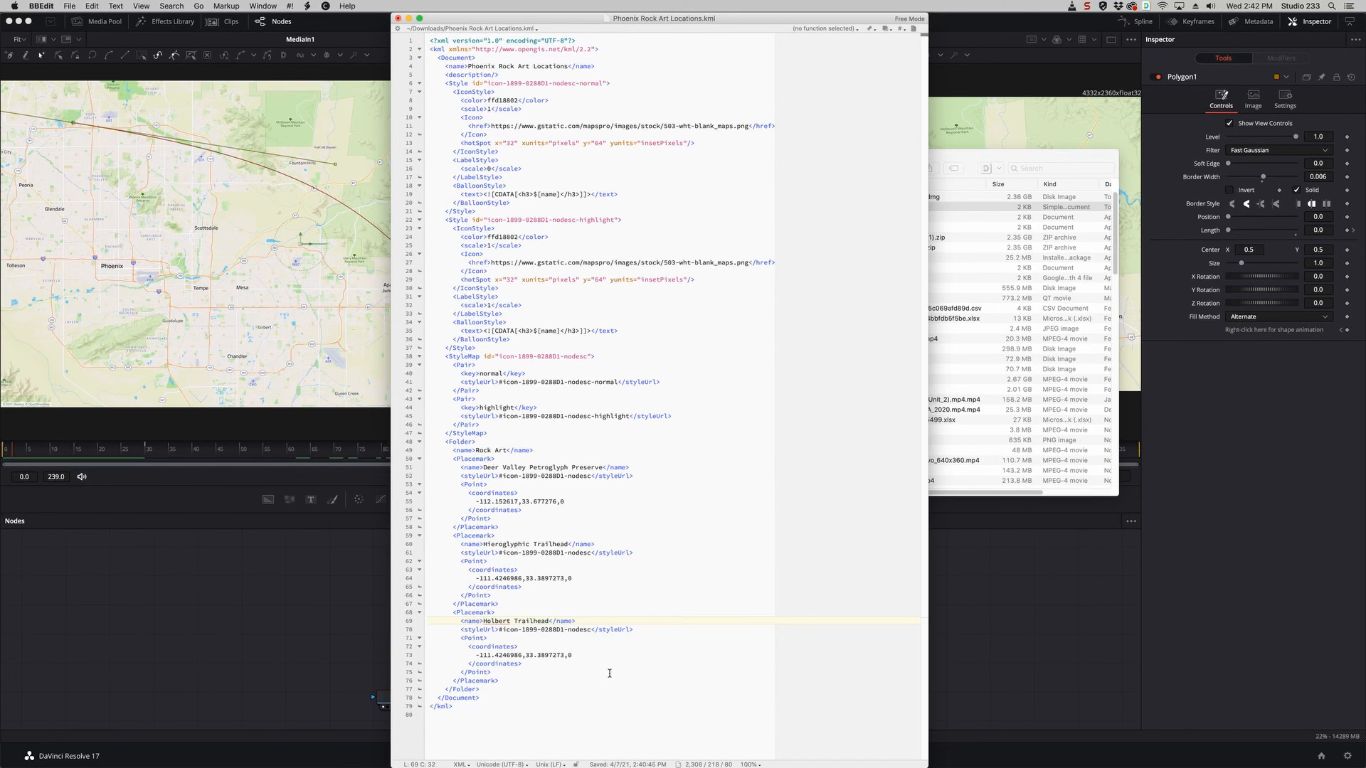
Copy the Holbert Trailhead's coordinates in Opera and paste them on a new line below the duplicated placemark's coordinates in BBEdit
{"action": "key", "text": "super+Tab"}
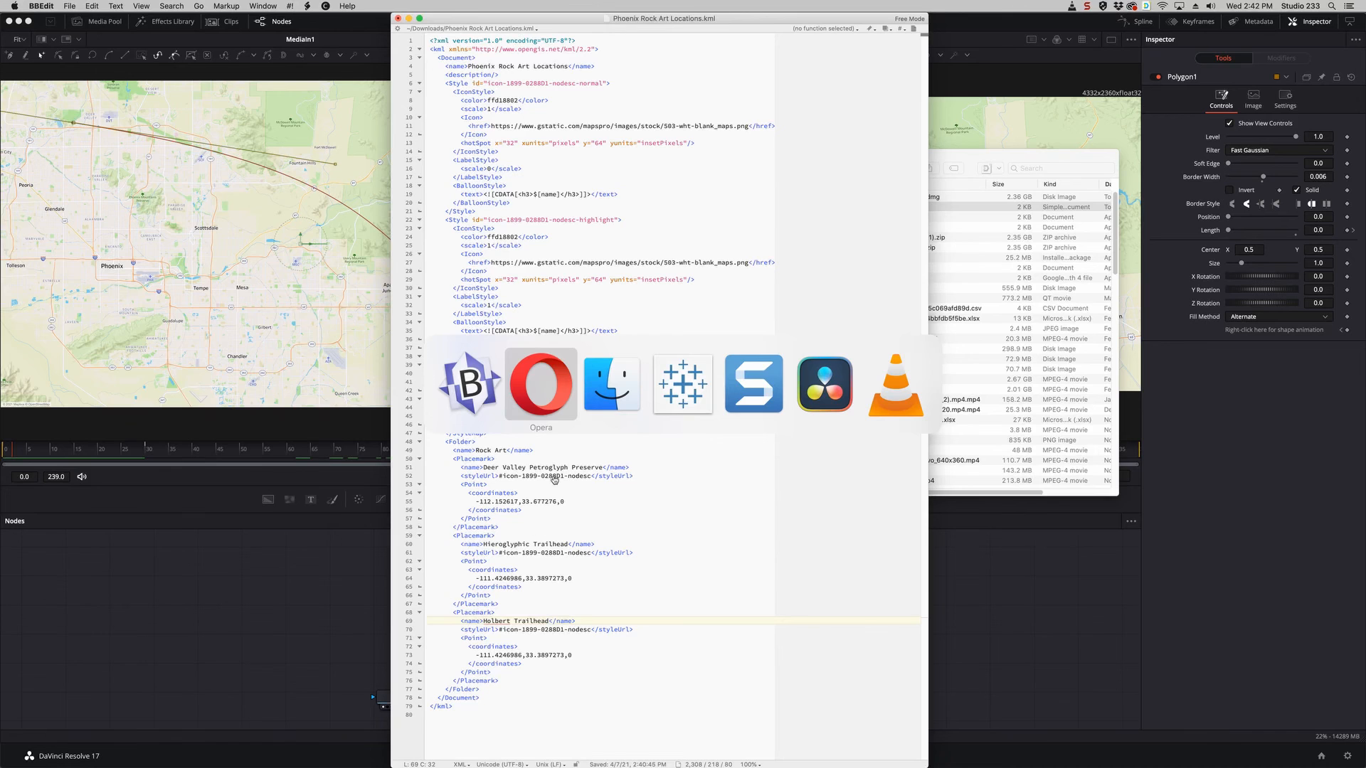
{"action": "left_click", "coordinate": [536, 379]}
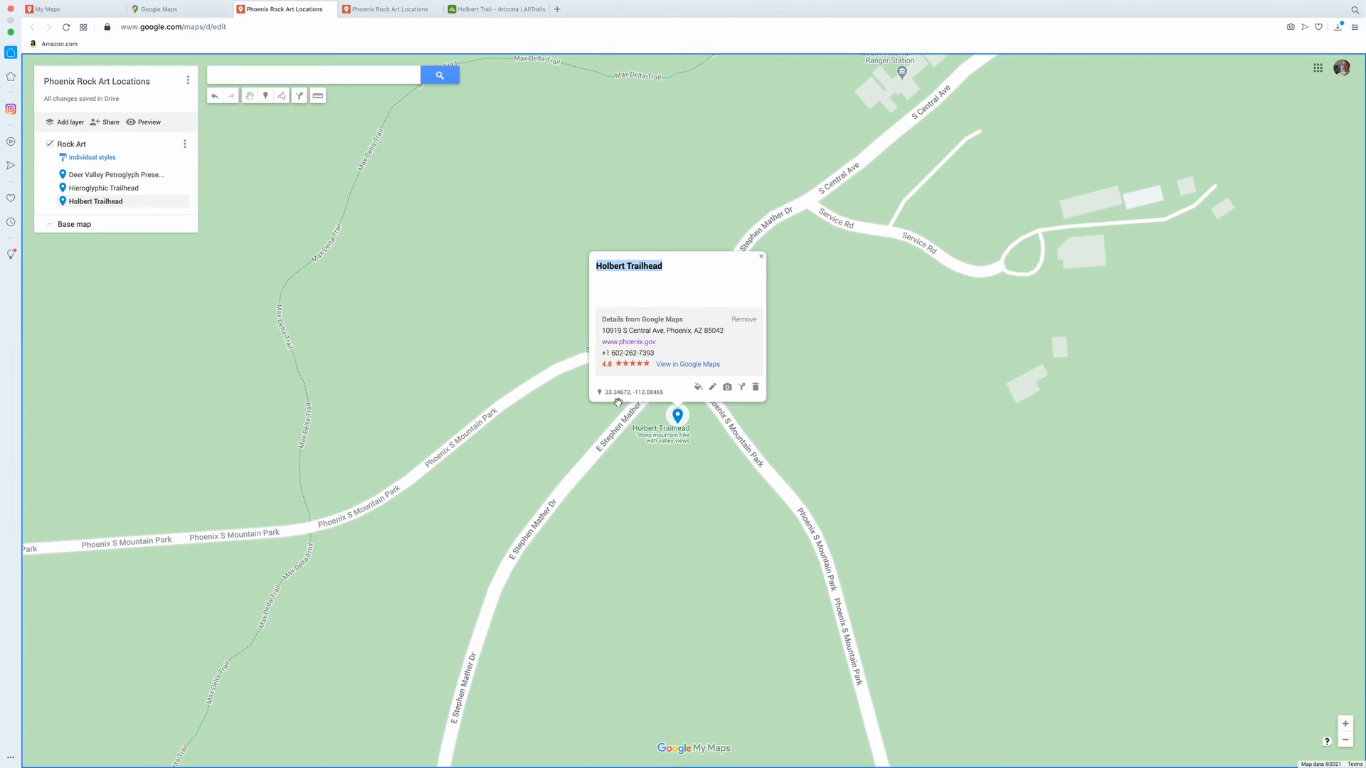
{"action": "left_click_drag", "start_coordinate": [605, 394], "coordinate": [665, 394]}
{"action": "key", "text": "super+c"}
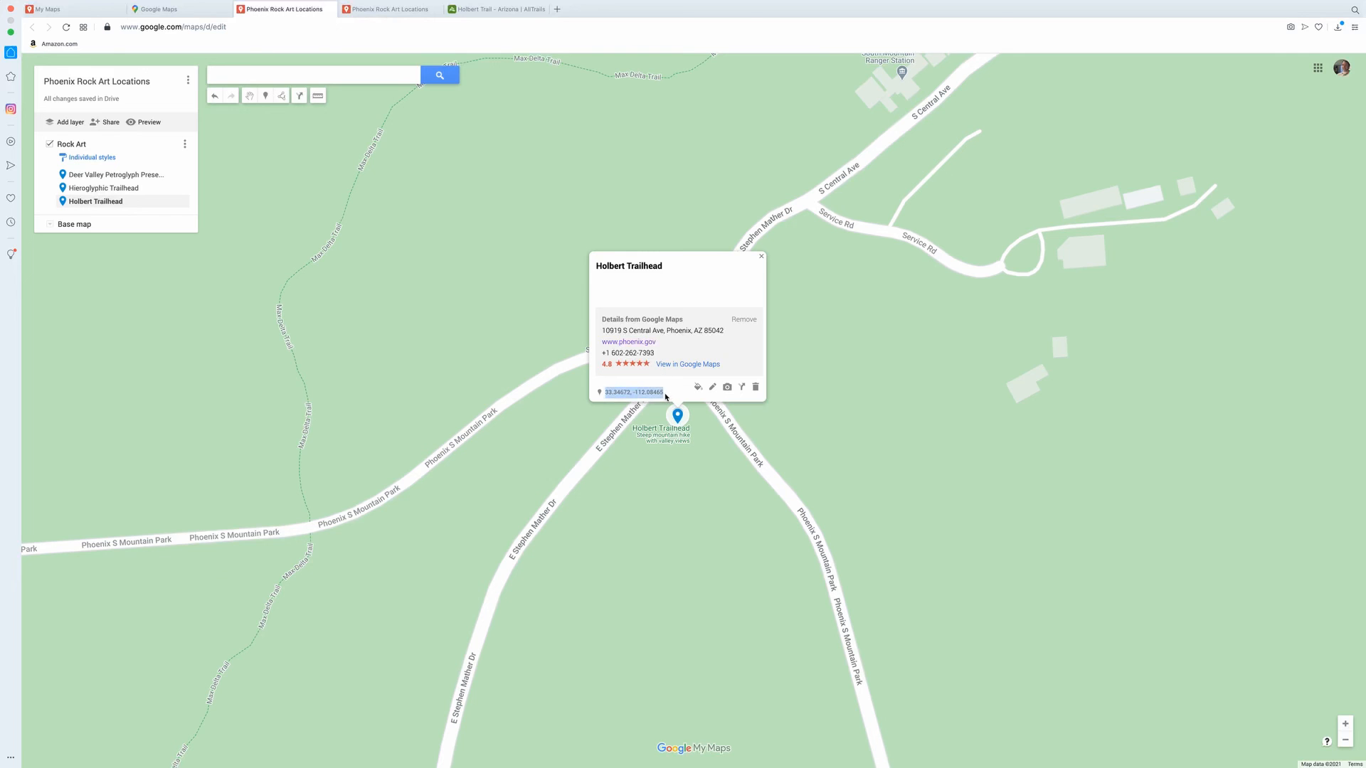
{"action": "key", "text": "super+Tab"}
{"action": "left_click", "coordinate": [629, 394]}
{"action": "left_click_drag", "start_coordinate": [604, 393], "coordinate": [666, 394]}
{"action": "key", "text": "super+Tab"}
{"action": "key", "text": "super+Tab"}
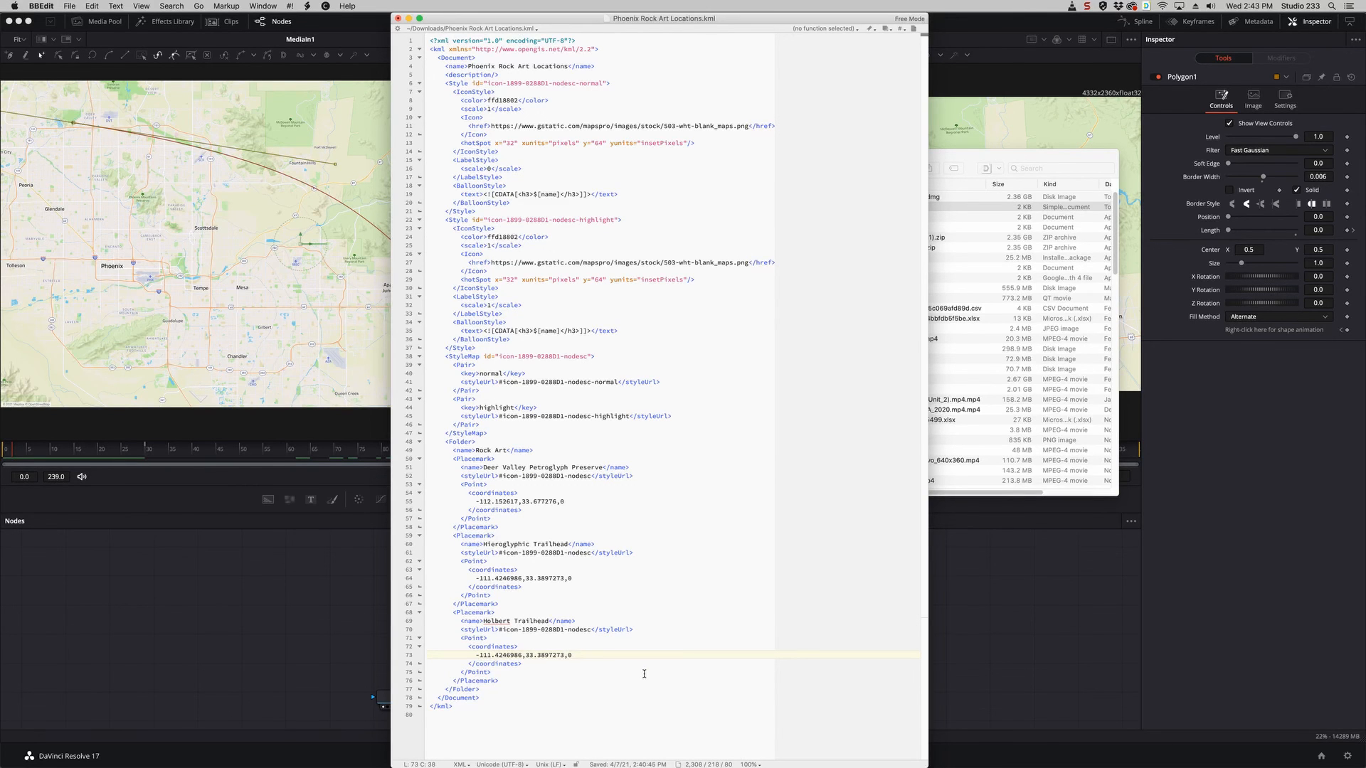
{"action": "key", "text": "Return"}
{"action": "key", "text": "super+v"}
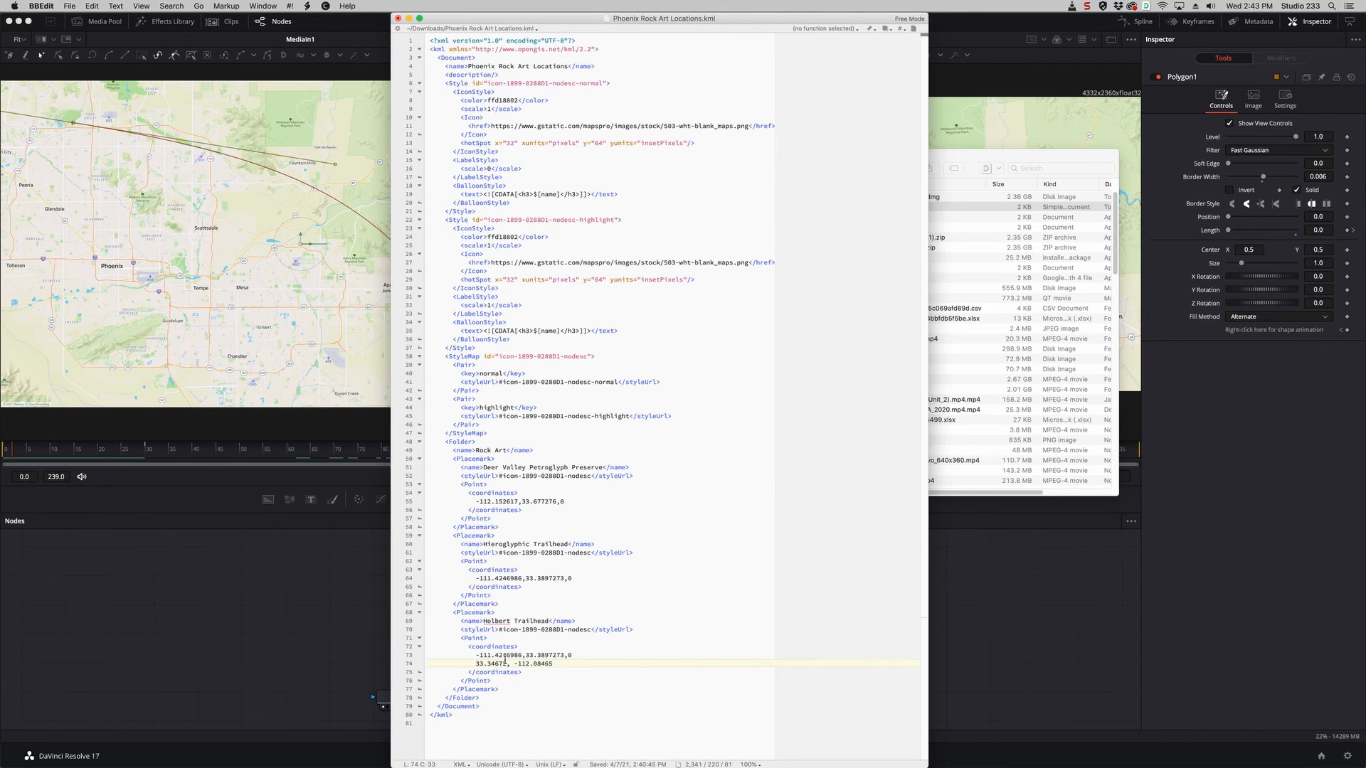
Replace the Holbert placemark's latitude with 33.34672 and its longitude with -112.08465, giving the line -112.08465,33.34672,0
{"action": "left_click_drag", "start_coordinate": [510, 664], "coordinate": [474, 665]}
{"action": "mouse_move", "coordinate": [584, 748]}
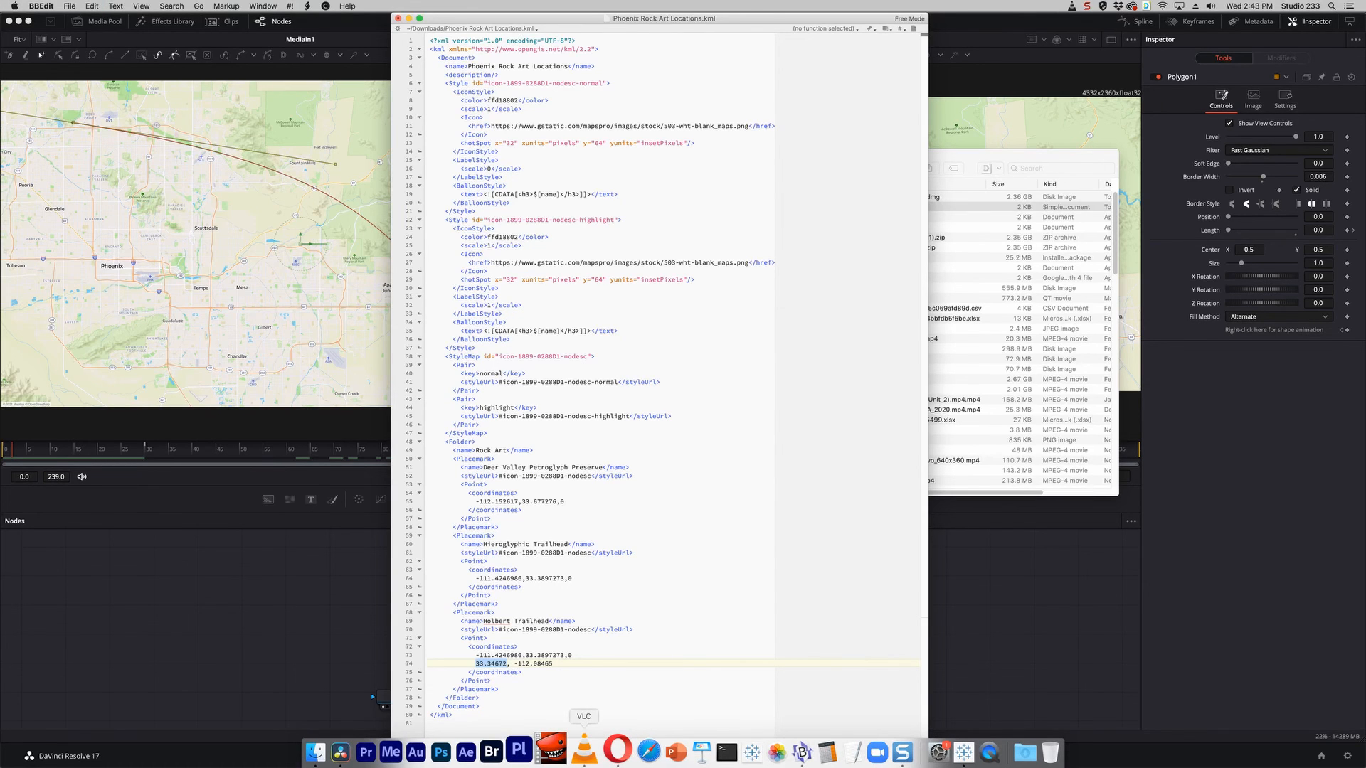
{"action": "left_click", "coordinate": [525, 655]}
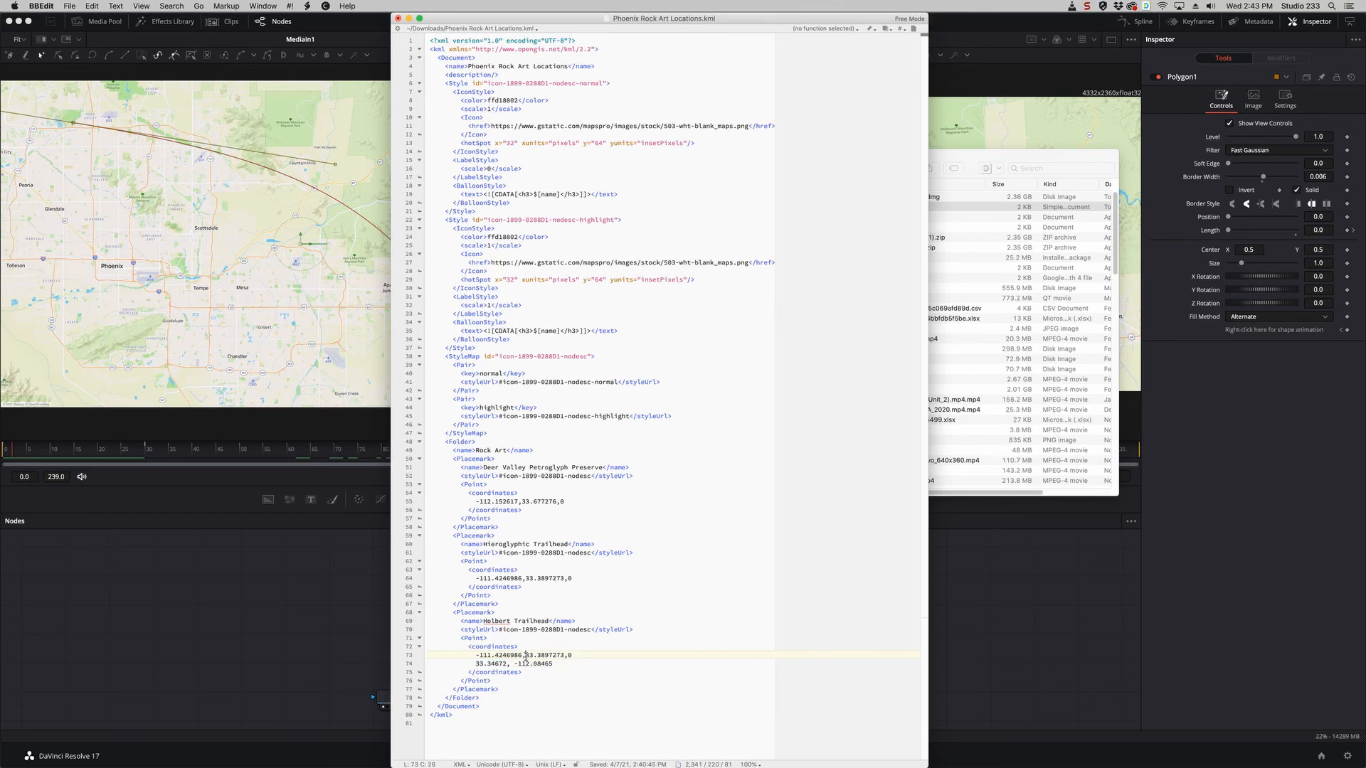
{"action": "left_click_drag", "start_coordinate": [525, 655], "coordinate": [565, 657]}
{"action": "key", "text": "super+v"}
{"action": "left_click_drag", "start_coordinate": [513, 663], "coordinate": [551, 664]}
{"action": "left_click_drag", "start_coordinate": [479, 655], "coordinate": [519, 656]}
{"action": "key", "text": "super+v"}
{"action": "key", "text": "BackSpace"}
Delete the leftover line of pasted coordinates and save the KML file
{"action": "left_click_drag", "start_coordinate": [568, 663], "coordinate": [427, 664]}
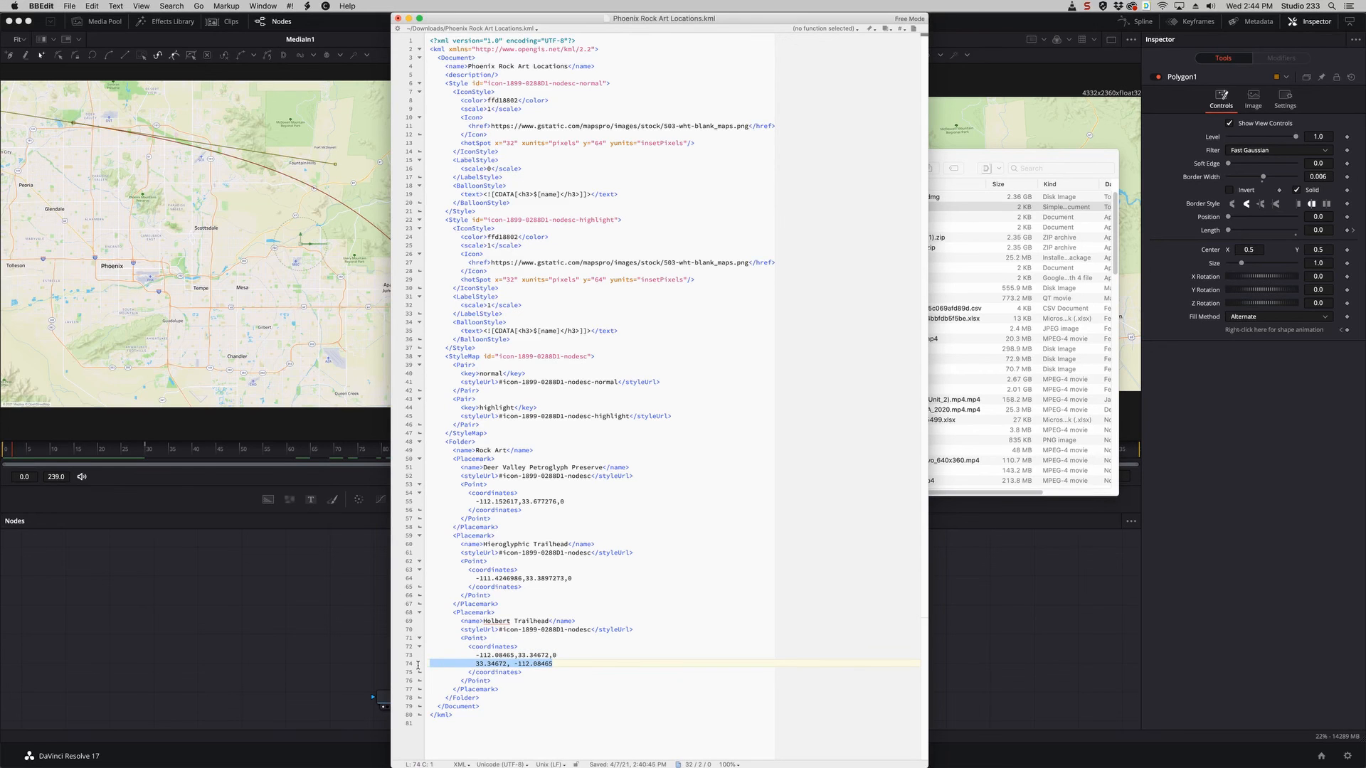
{"action": "key", "text": "BackSpace"}
{"action": "key", "text": "BackSpace"}
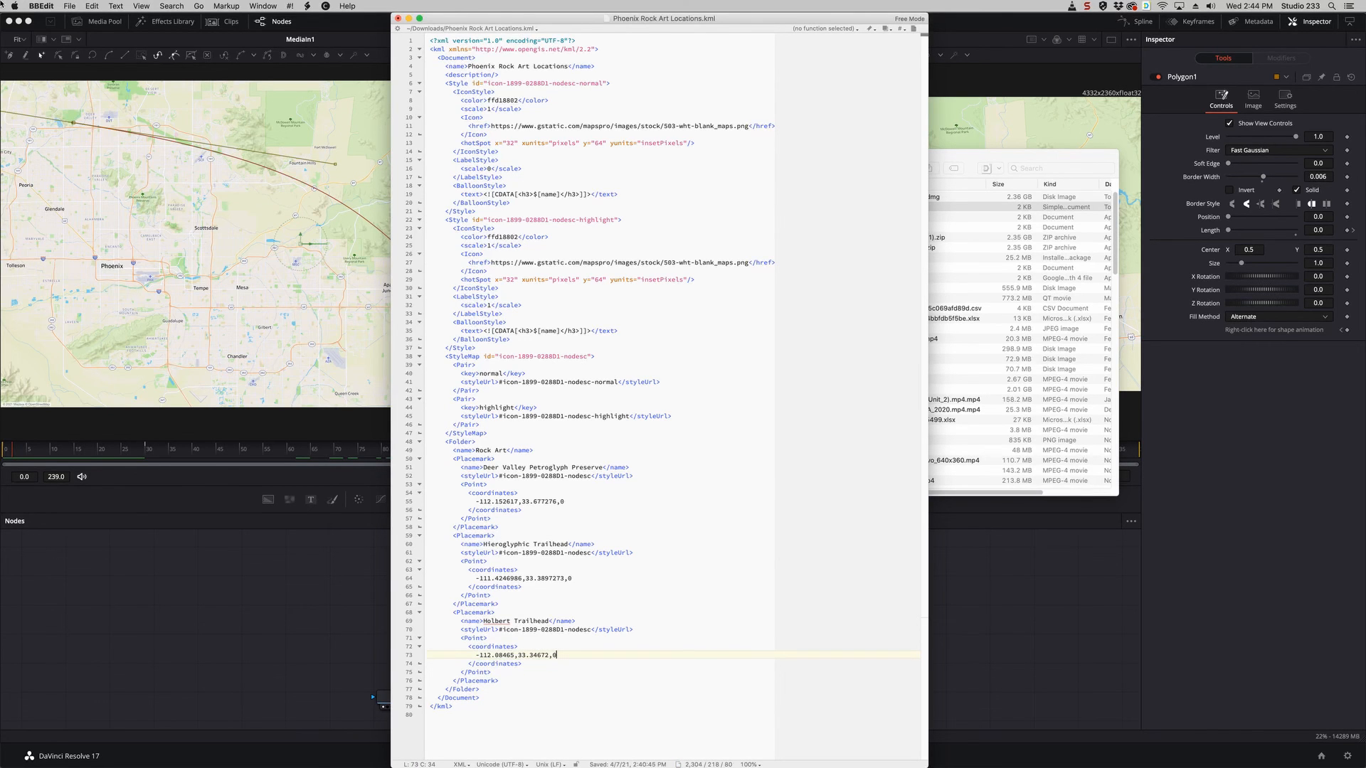
{"action": "left_click", "coordinate": [97, 6]}
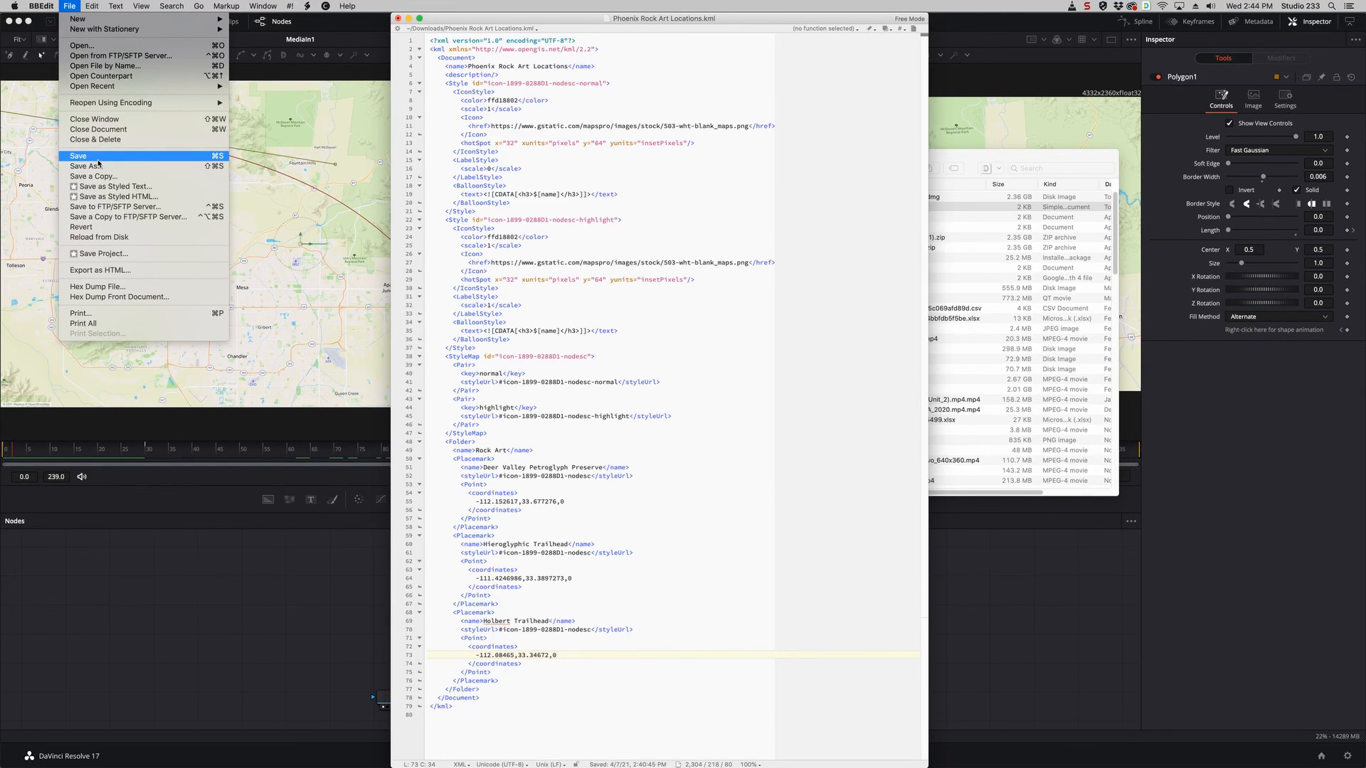
{"action": "left_click", "coordinate": [97, 159]}
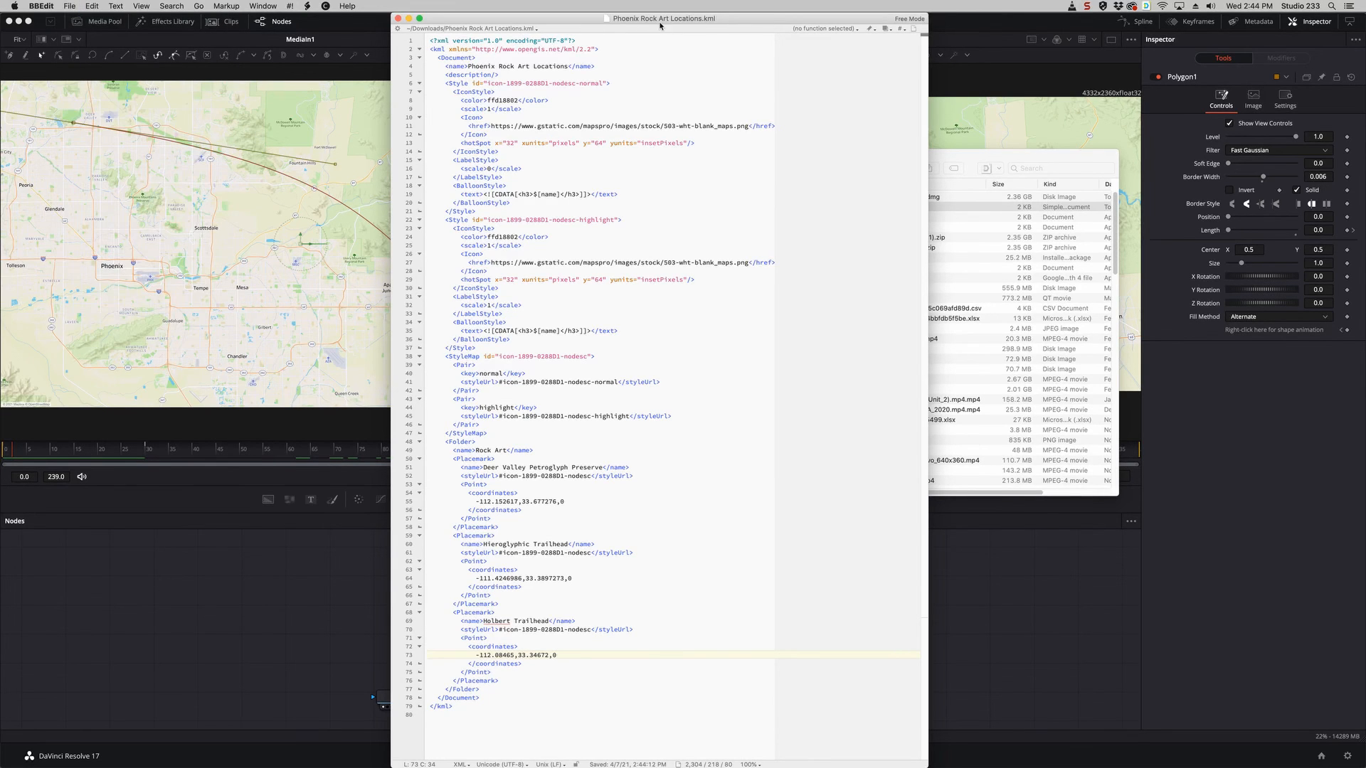
Switch to Tableau and refresh the Phoenix Rock Art Locations data source
{"action": "key", "text": "super+Tab"}
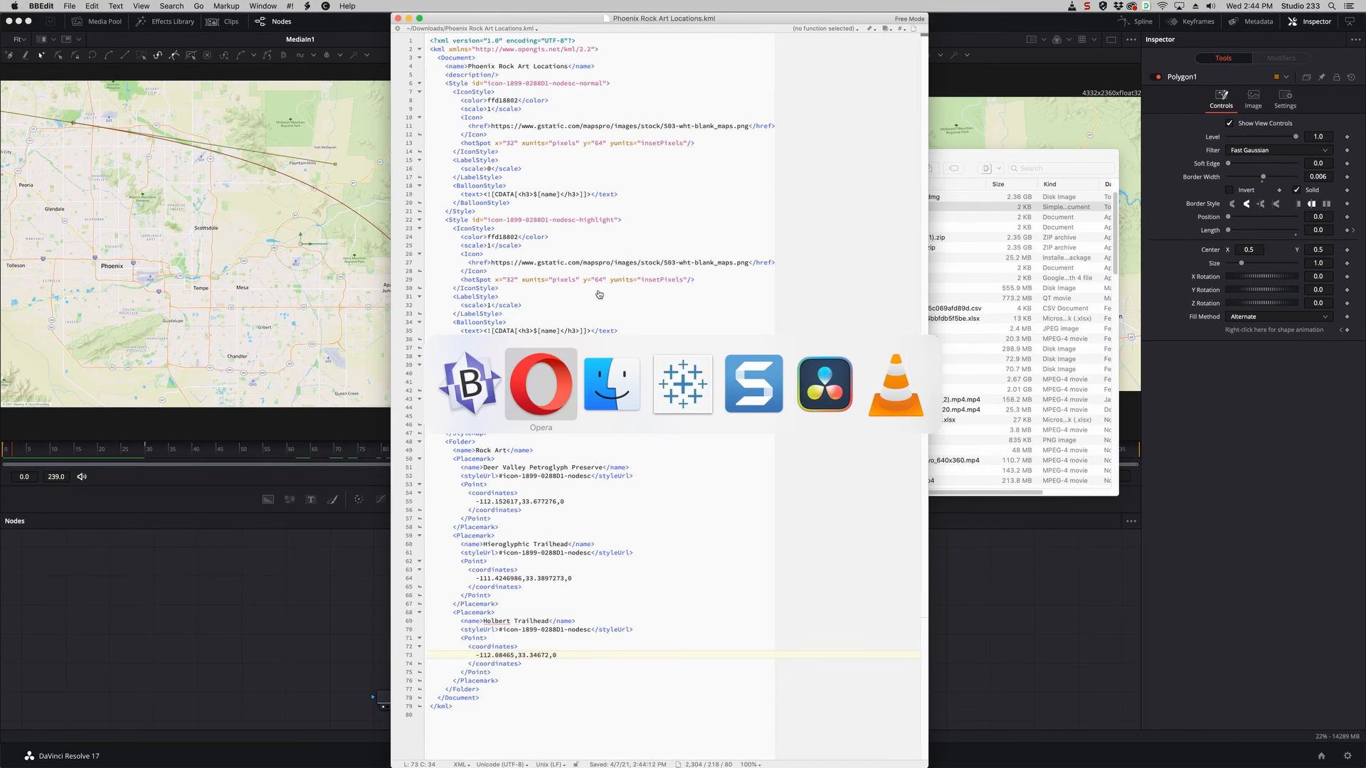
{"action": "left_click", "coordinate": [683, 408]}
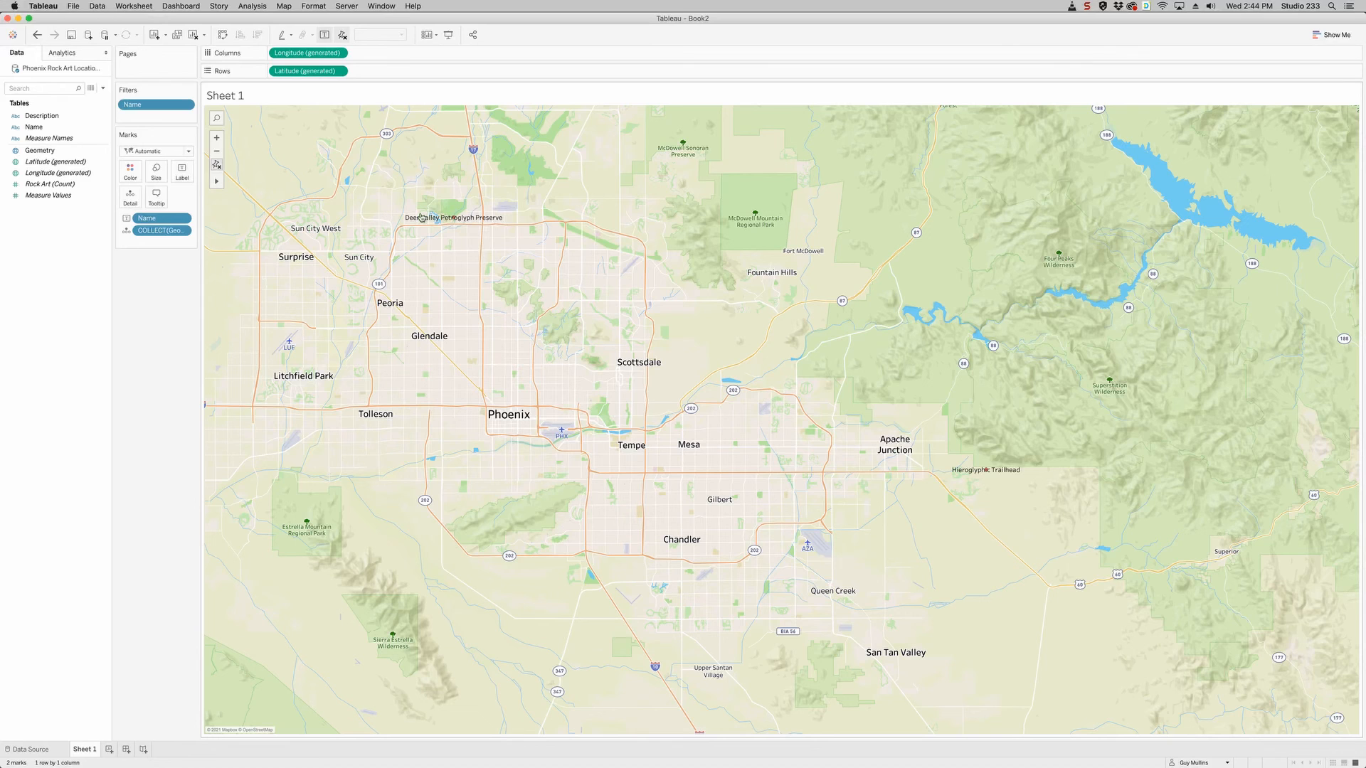
{"action": "mouse_move", "coordinate": [464, 227]}
{"action": "right_click", "coordinate": [42, 71]}
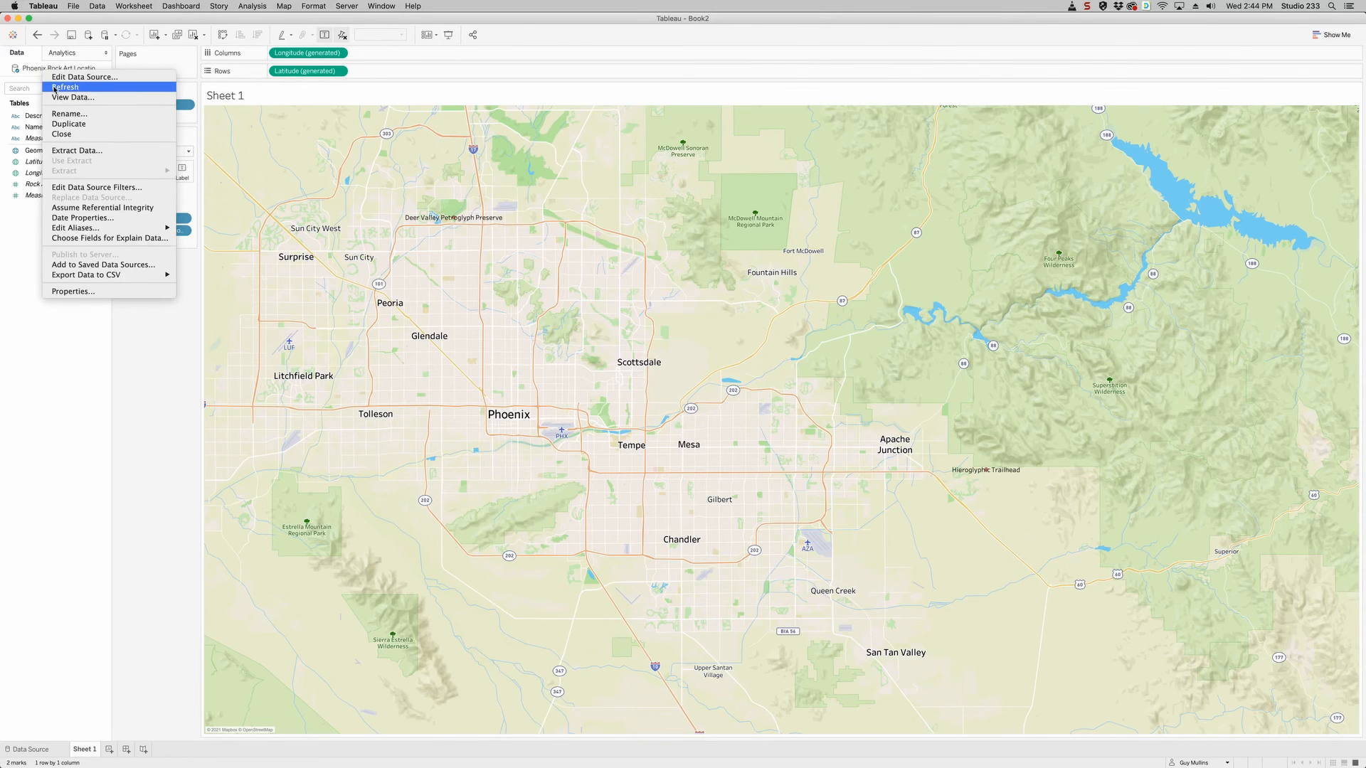
{"action": "left_click", "coordinate": [53, 86]}
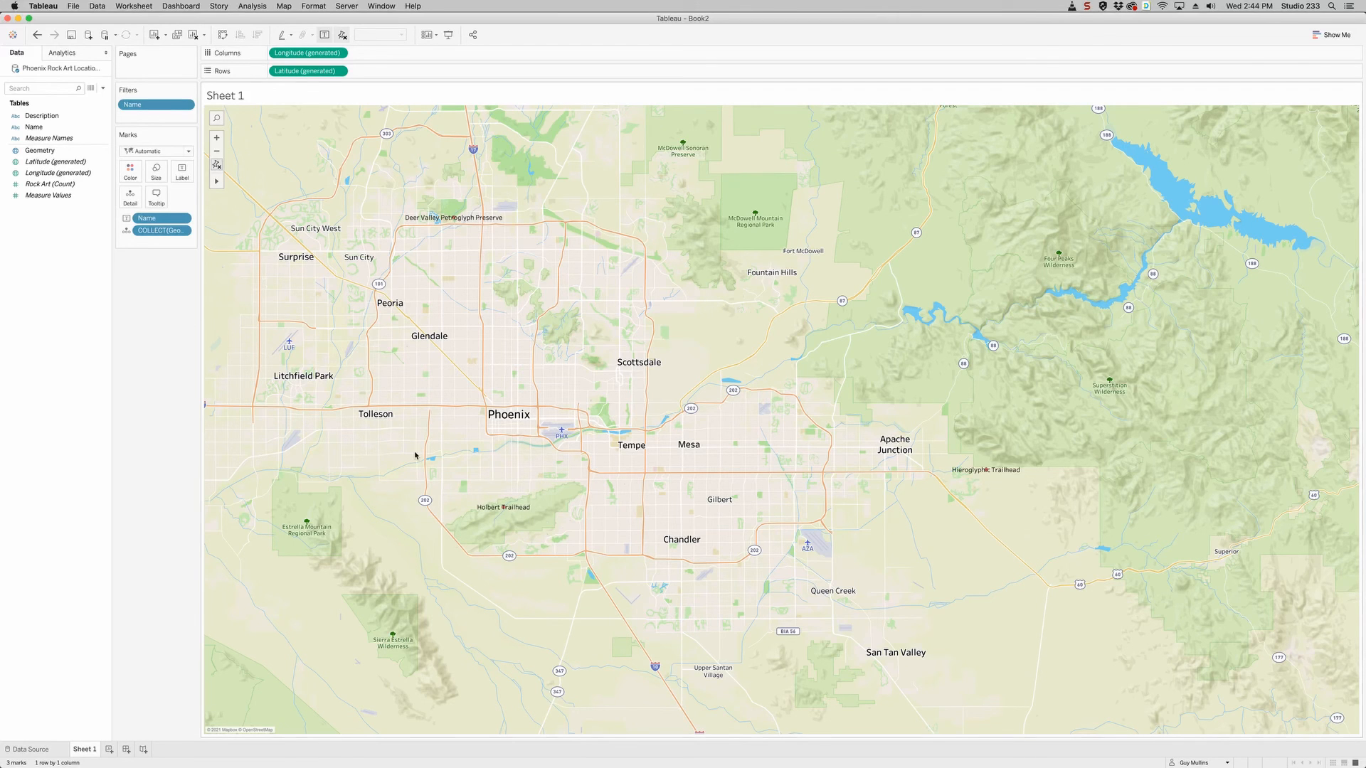
Remove the Name labels from the map's marks
{"action": "left_click_drag", "start_coordinate": [151, 225], "coordinate": [168, 313]}
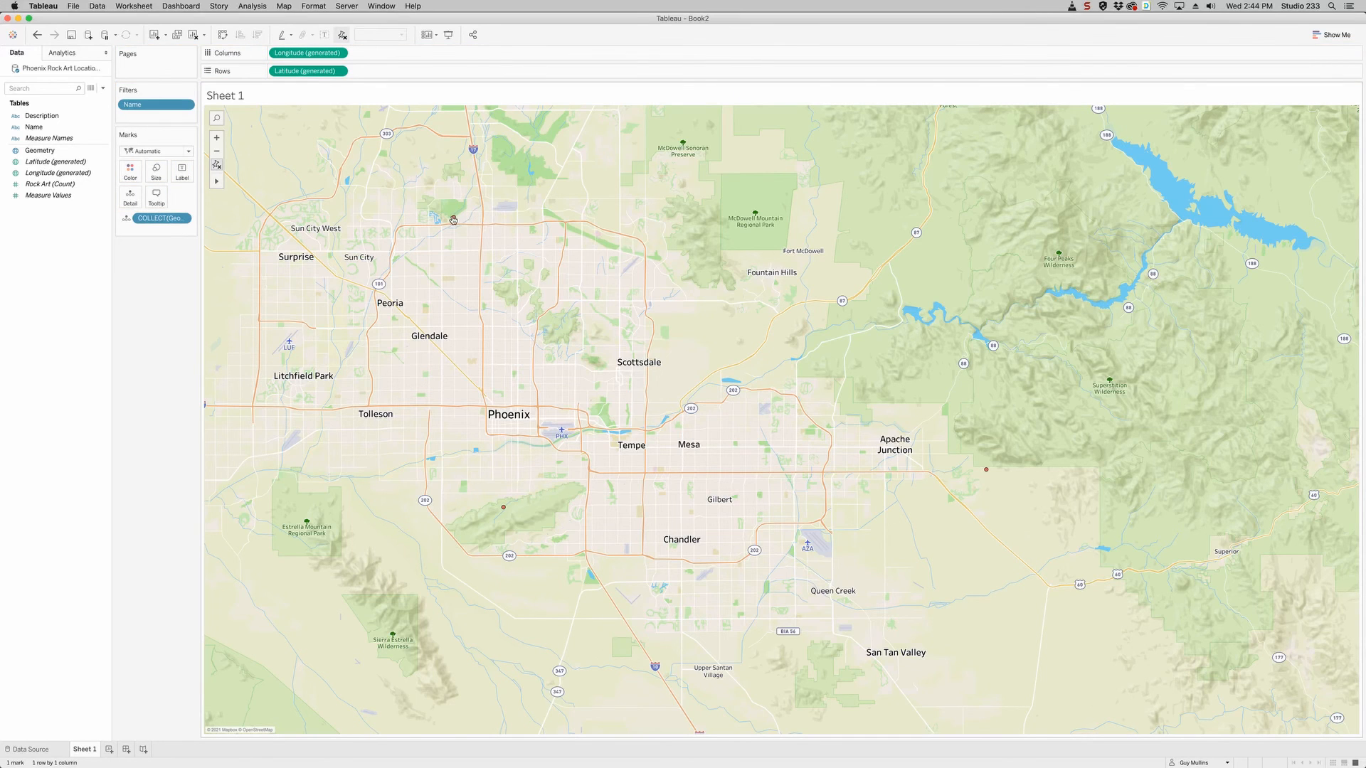